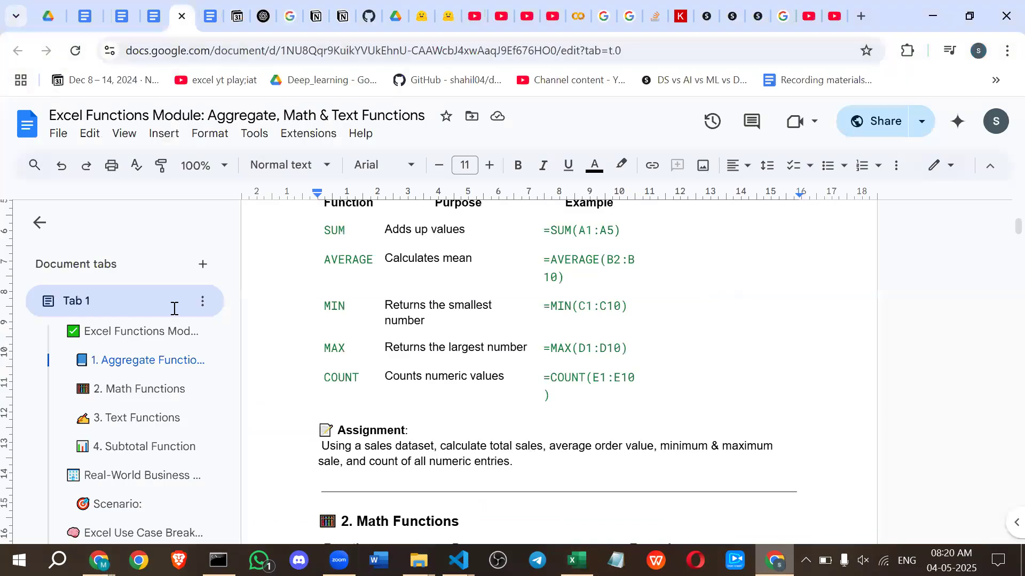
Switch to the blank Excel workbook and examine the AutoSum functions and the list of further functions, without inserting any.
{"action": "scroll", "coordinate": [488, 393], "scroll_direction": "up", "scroll_amount": 3}
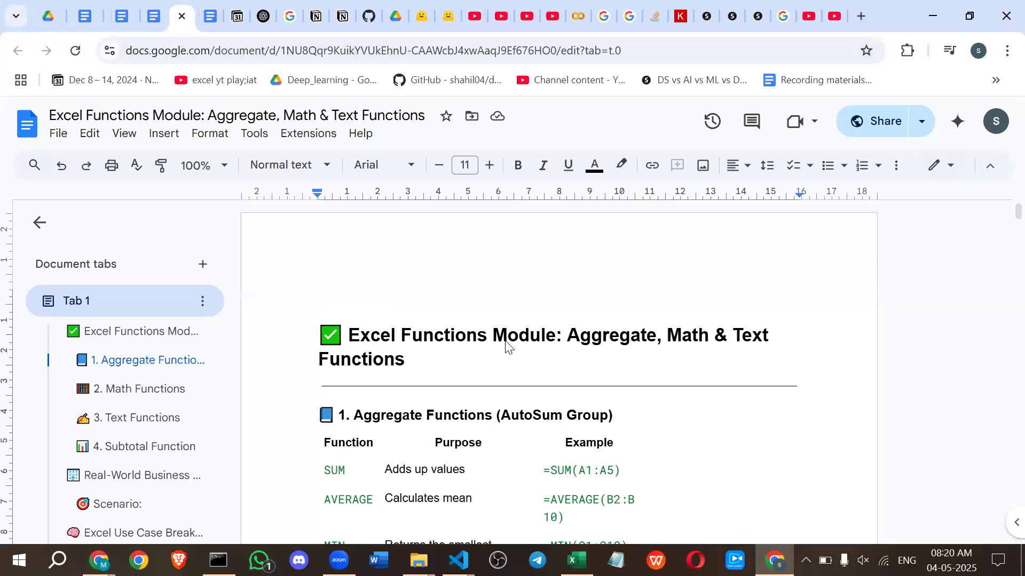
{"action": "left_click", "coordinate": [576, 560]}
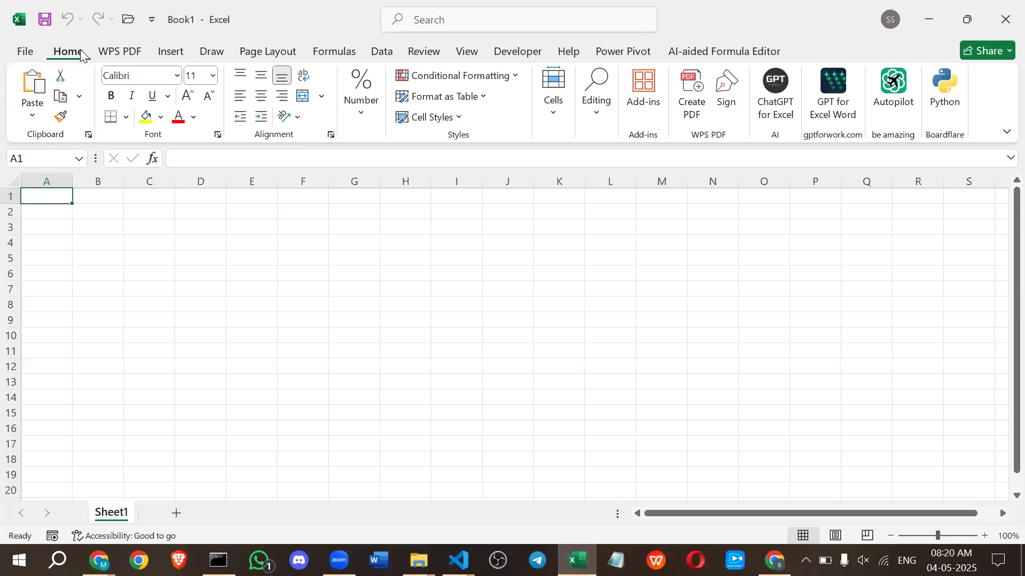
{"action": "left_click", "coordinate": [347, 55]}
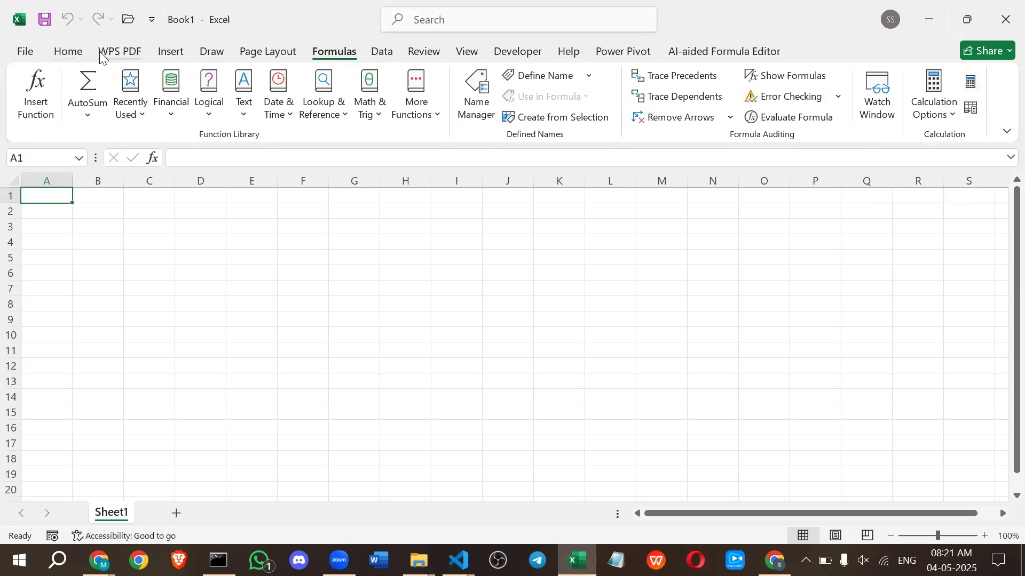
{"action": "left_click", "coordinate": [93, 112]}
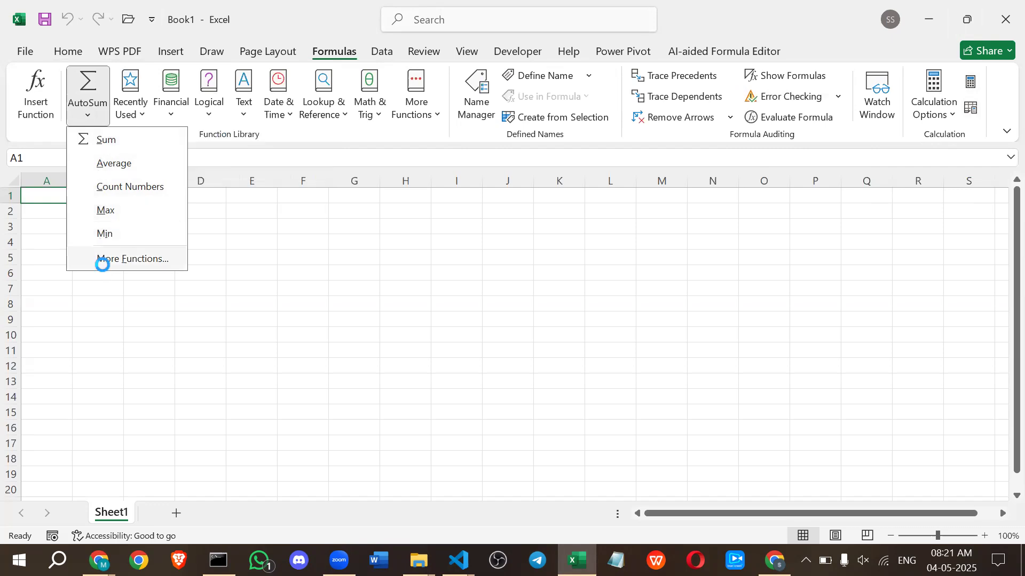
{"action": "left_click", "coordinate": [101, 260]}
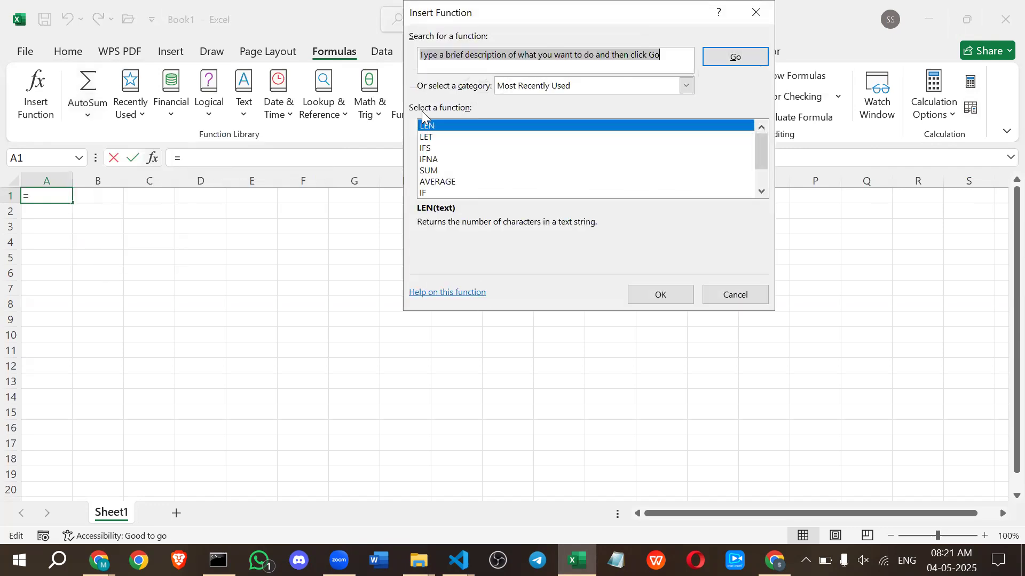
{"action": "scroll", "coordinate": [430, 140], "scroll_direction": "down", "scroll_amount": 1}
{"action": "left_click", "coordinate": [722, 295]}
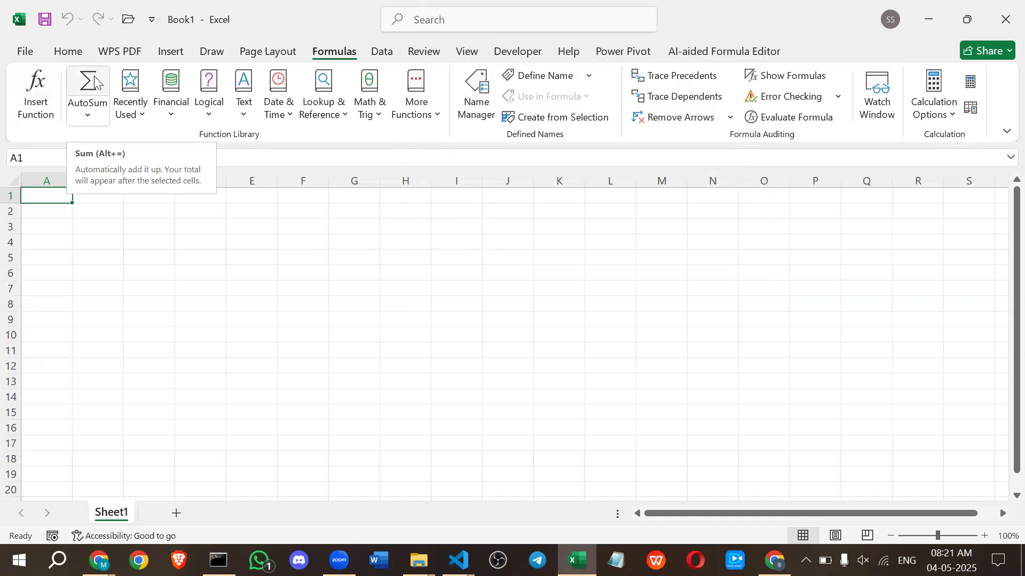
{"action": "left_click", "coordinate": [94, 80]}
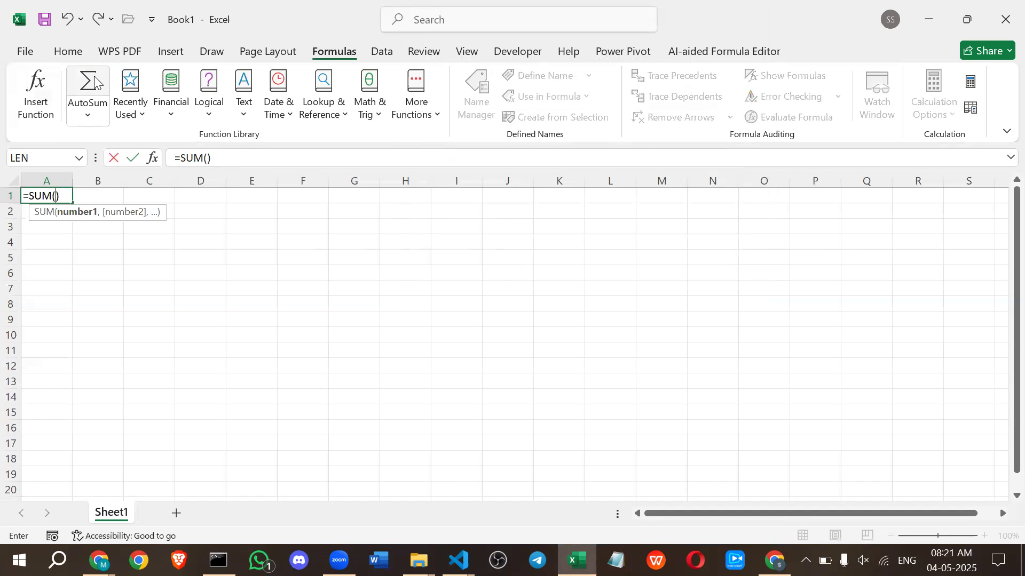
{"action": "key", "text": "BackSpace"}
{"action": "key", "text": "BackSpace"}
{"action": "key", "text": "BackSpace"}
{"action": "key", "text": "BackSpace"}
{"action": "key", "text": "BackSpace"}
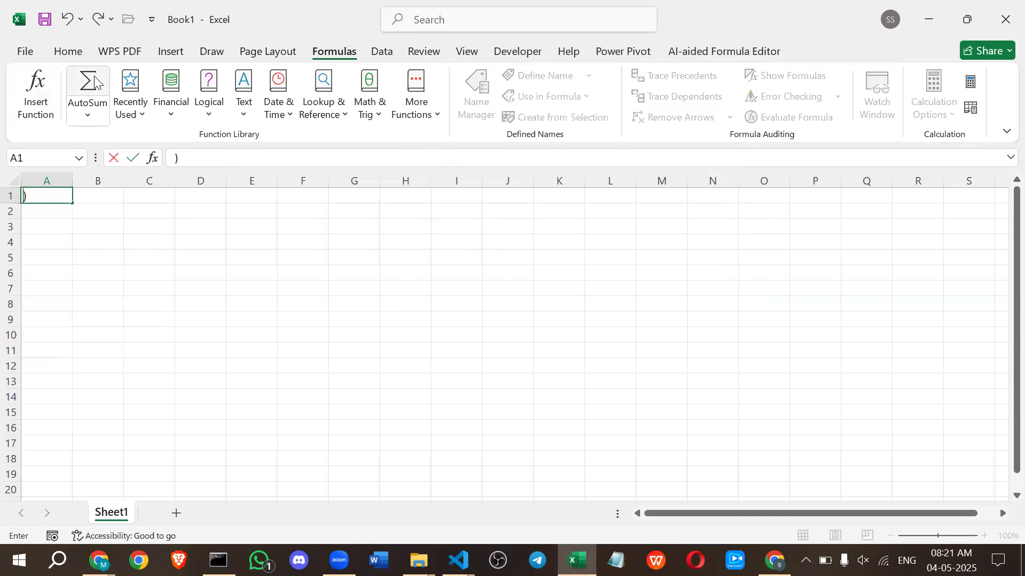
{"action": "key", "text": "Tab"}
{"action": "key", "text": "Left"}
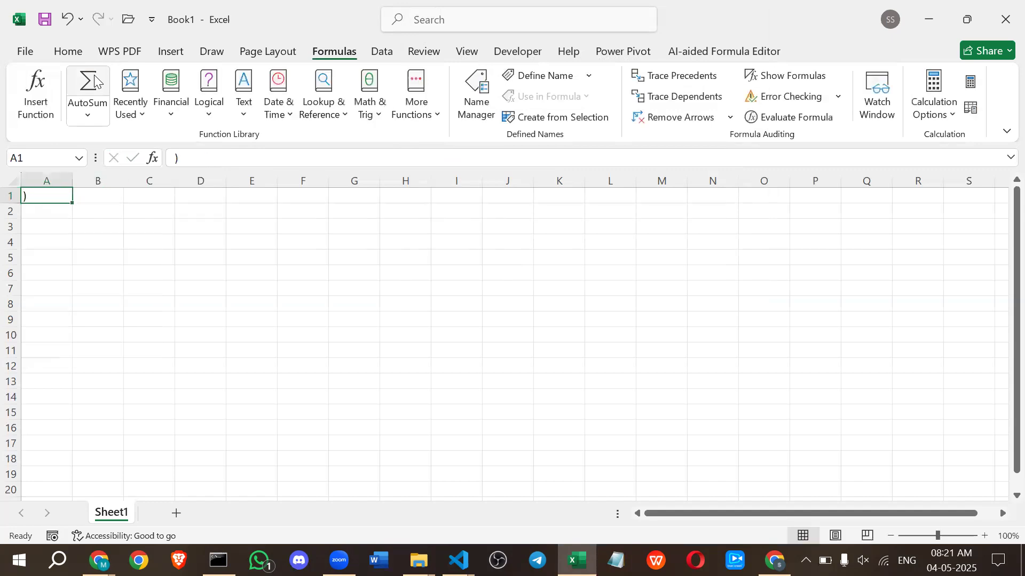
{"action": "key", "text": "BackSpace"}
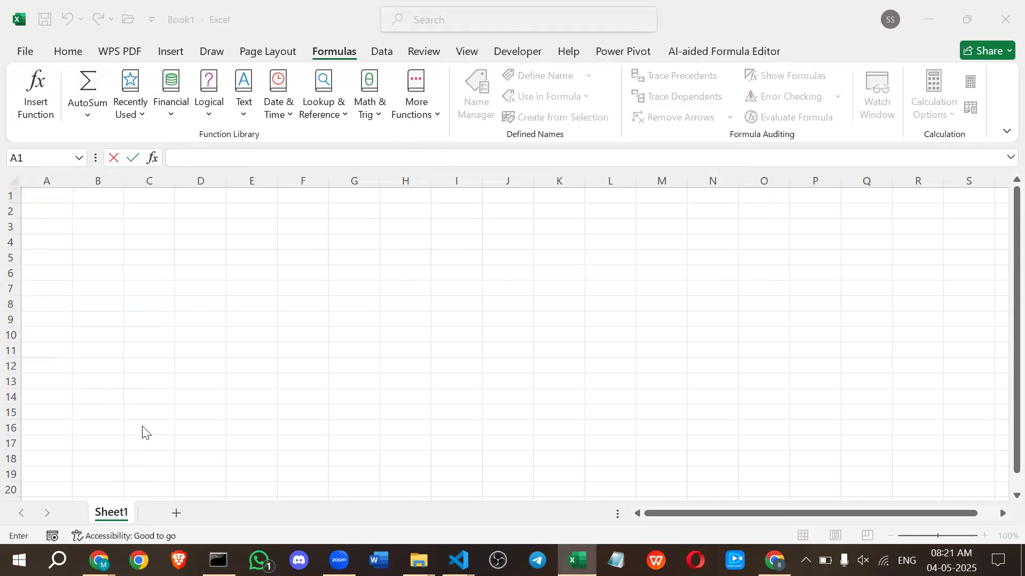
Switch to the Google Docs document and copy the whole table under "Excel Sheet Summary Example".
{"action": "key", "text": "alt+Tab"}
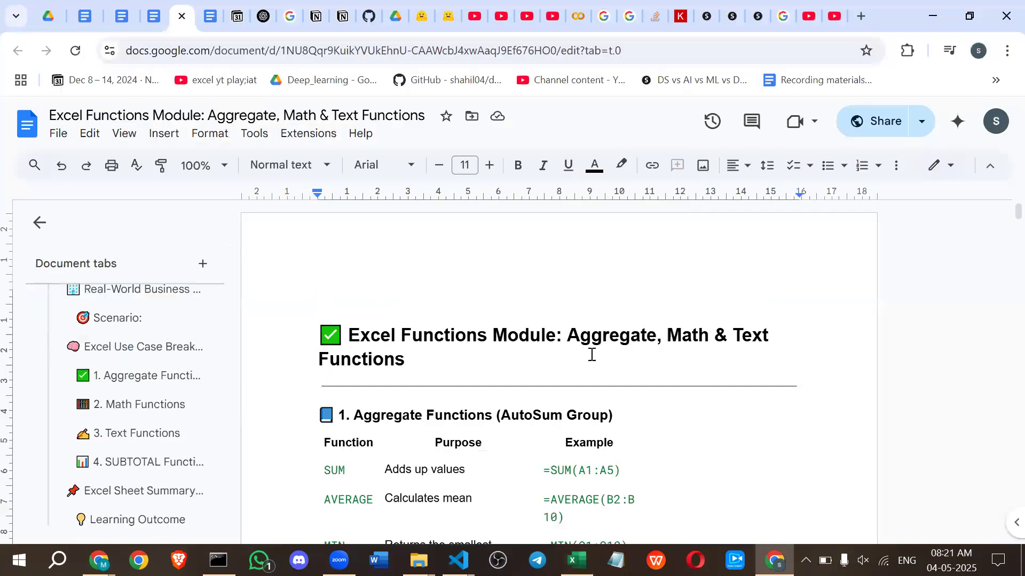
{"action": "scroll", "coordinate": [589, 353], "scroll_direction": "down", "scroll_amount": 20}
{"action": "scroll", "coordinate": [542, 357], "scroll_direction": "down", "scroll_amount": 20}
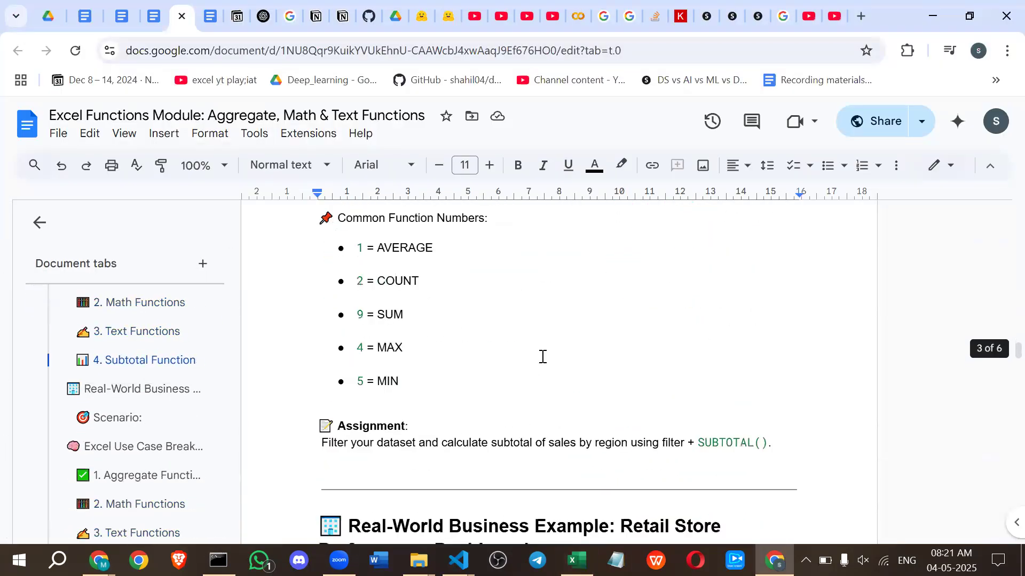
{"action": "scroll", "coordinate": [543, 356], "scroll_direction": "down", "scroll_amount": 20}
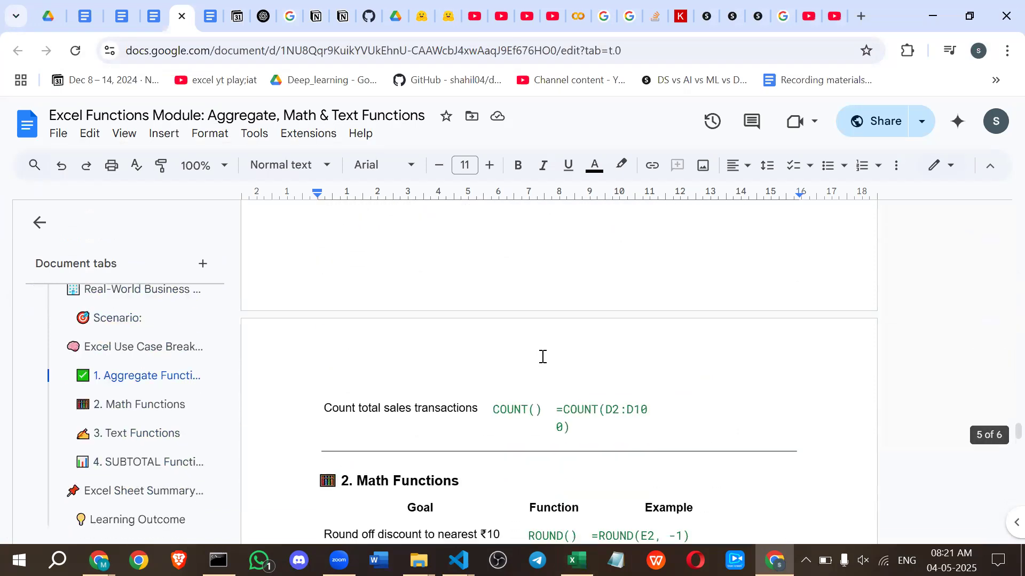
{"action": "scroll", "coordinate": [462, 350], "scroll_direction": "down", "scroll_amount": 15}
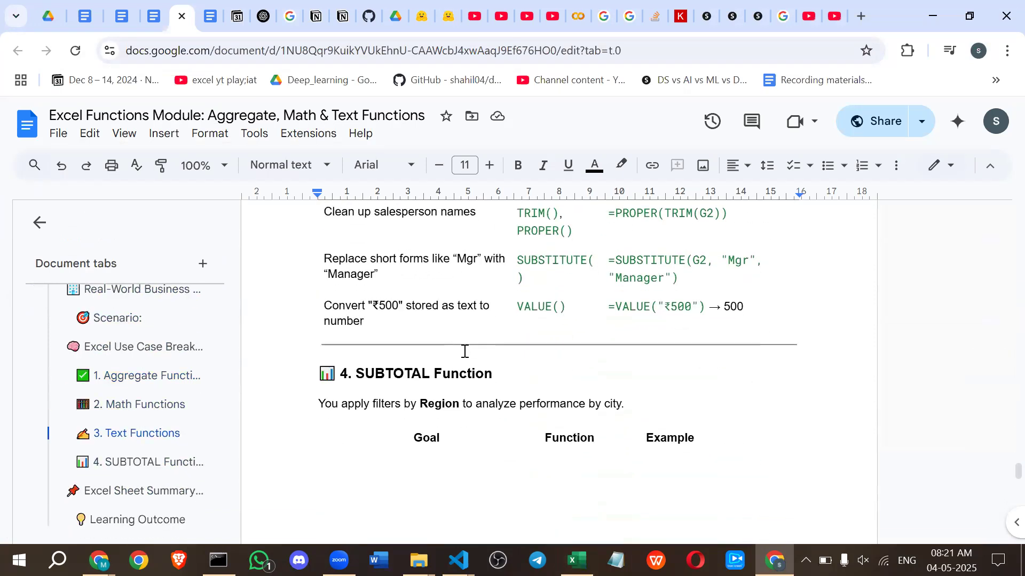
{"action": "scroll", "coordinate": [463, 351], "scroll_direction": "up", "scroll_amount": 6}
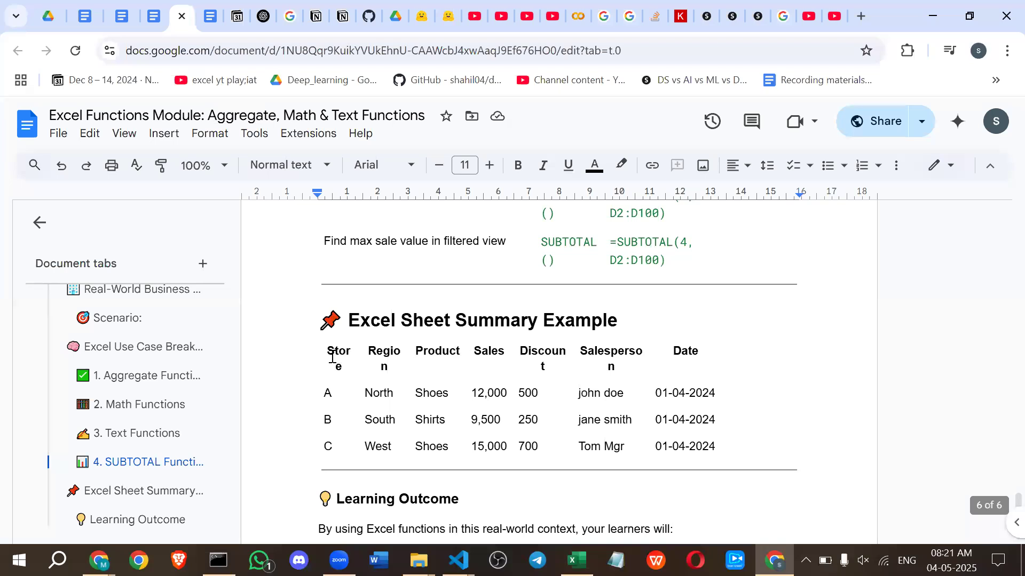
{"action": "left_click_drag", "start_coordinate": [492, 382], "coordinate": [715, 440]}
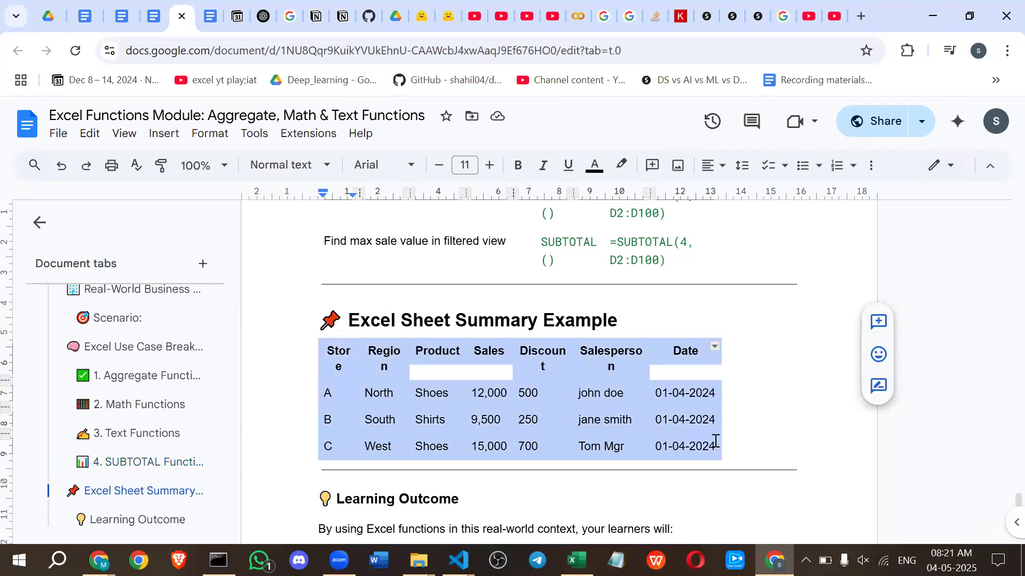
Switch back to Excel and paste the copied table into the sheet starting at cell A1.
{"action": "key", "text": "alt+Tab"}
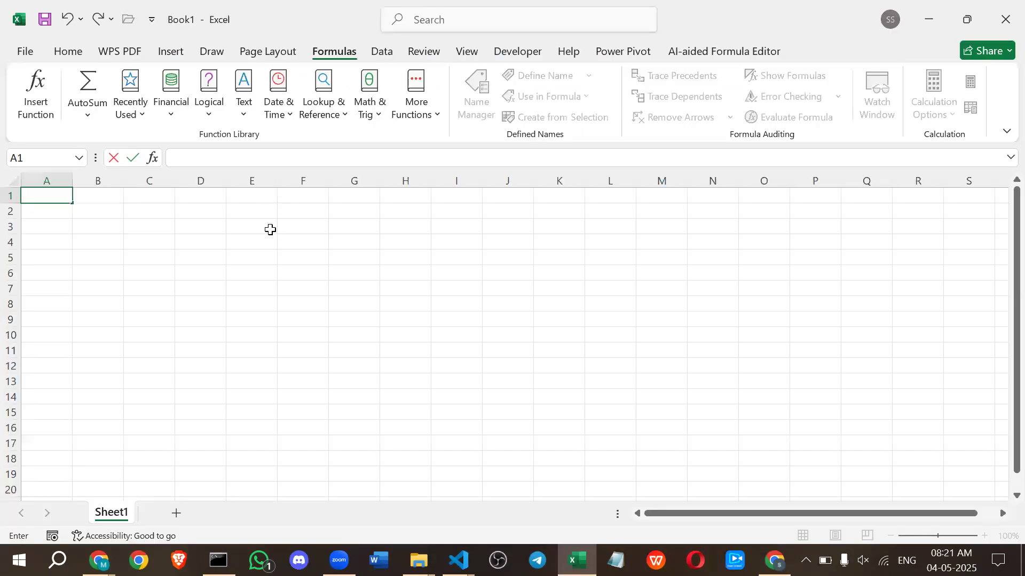
{"action": "key", "text": "ctrl+v"}
{"action": "key", "text": "ctrl+z"}
{"action": "key", "text": "Escape"}
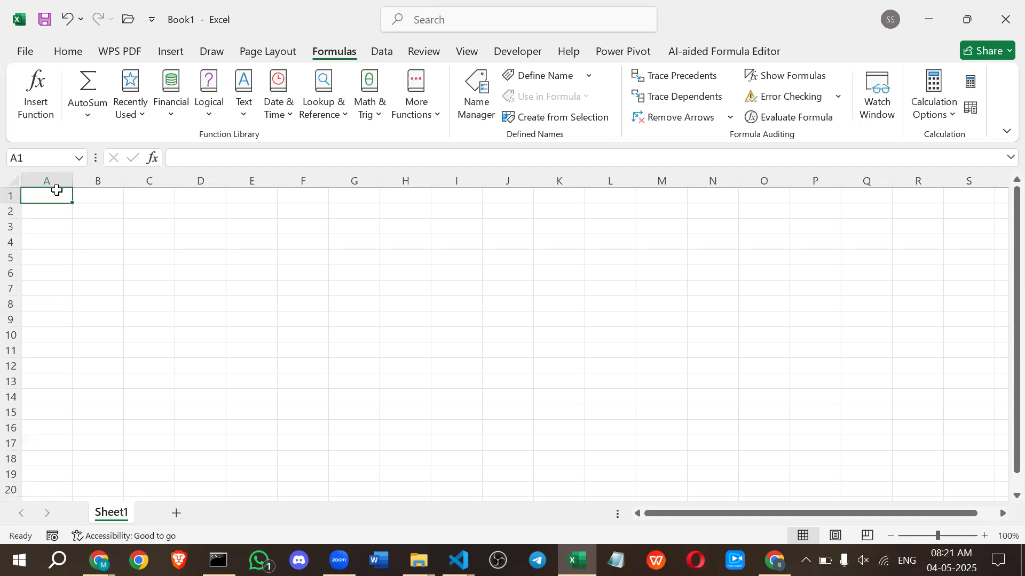
{"action": "type", "text": "Store\tRegion\tProduct\tSales\tDiscount\tSalesperson\tDate A\tNorth\tShoes\t12,000\t500\tjohn doe\t######## B\tSouth\tShirts\t9,500\t250\tjane smith\t######## C\tWest\tShoes\t15,000\t700\tTom Mgr\t########"}
{"action": "left_click", "coordinate": [160, 380]}
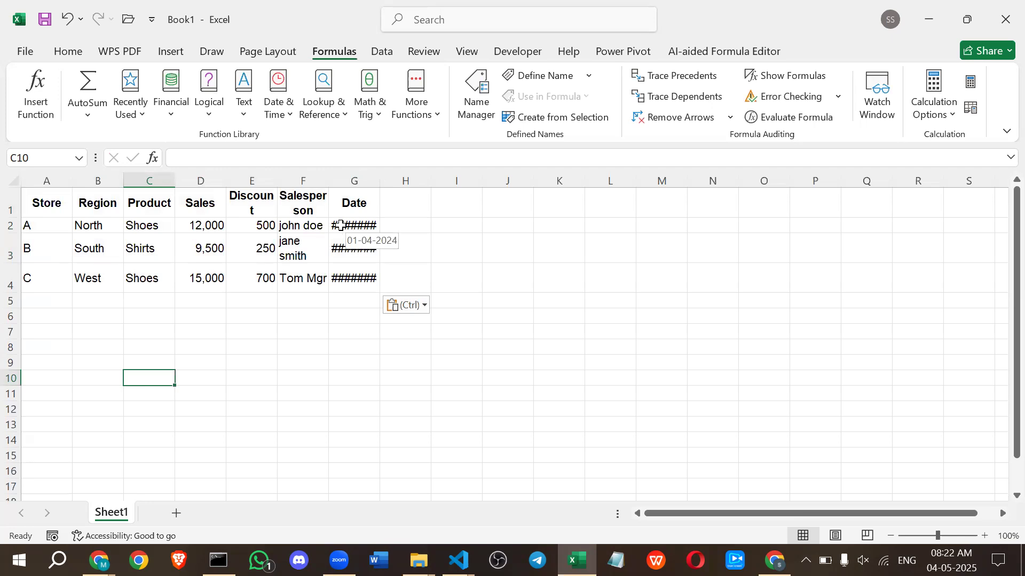
Fit the Date column to its contents and widen the Salesperson column so its header and names fit on one line.
{"action": "left_click", "coordinate": [347, 179]}
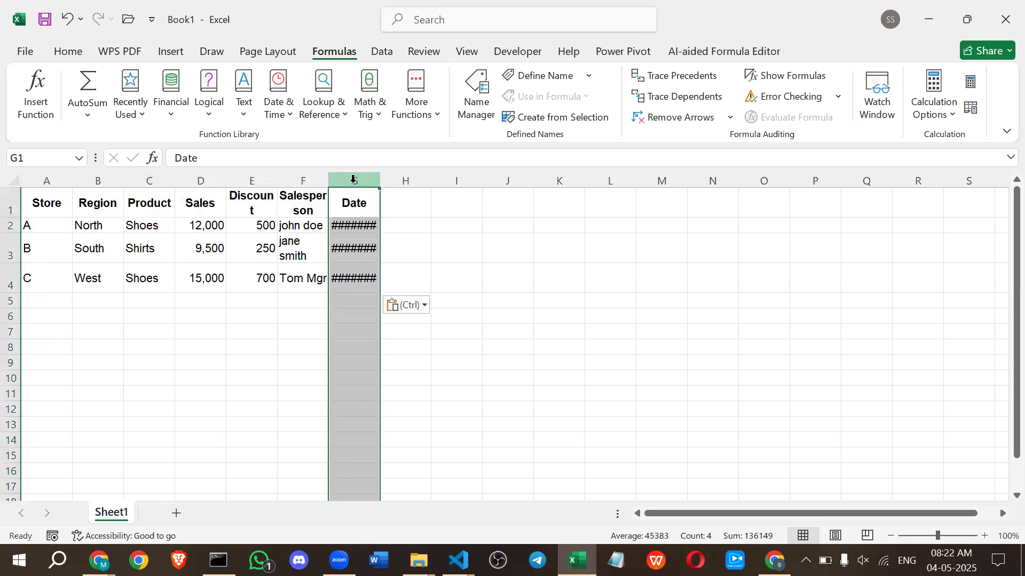
{"action": "double_click", "coordinate": [379, 180]}
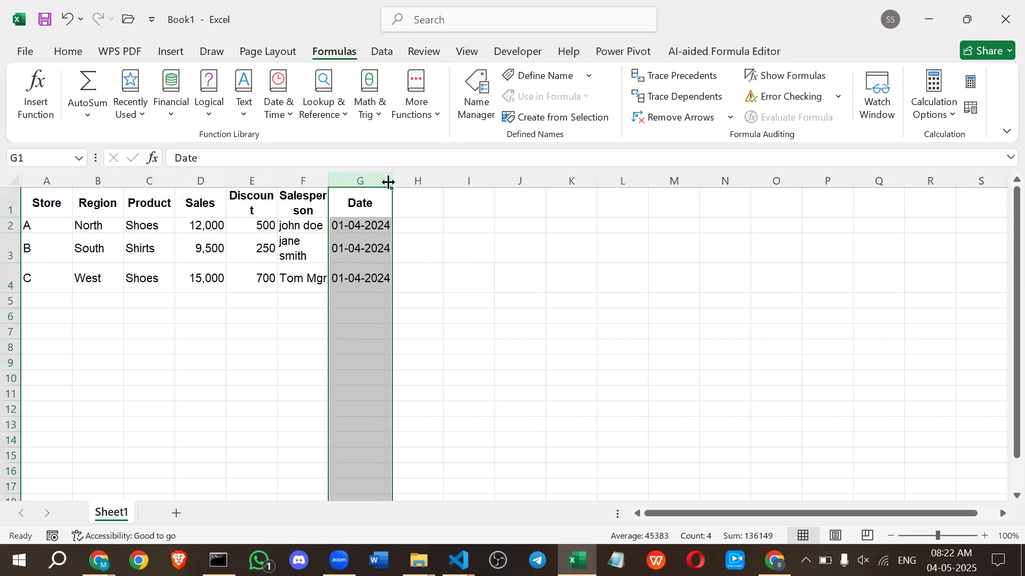
{"action": "left_click", "coordinate": [301, 330]}
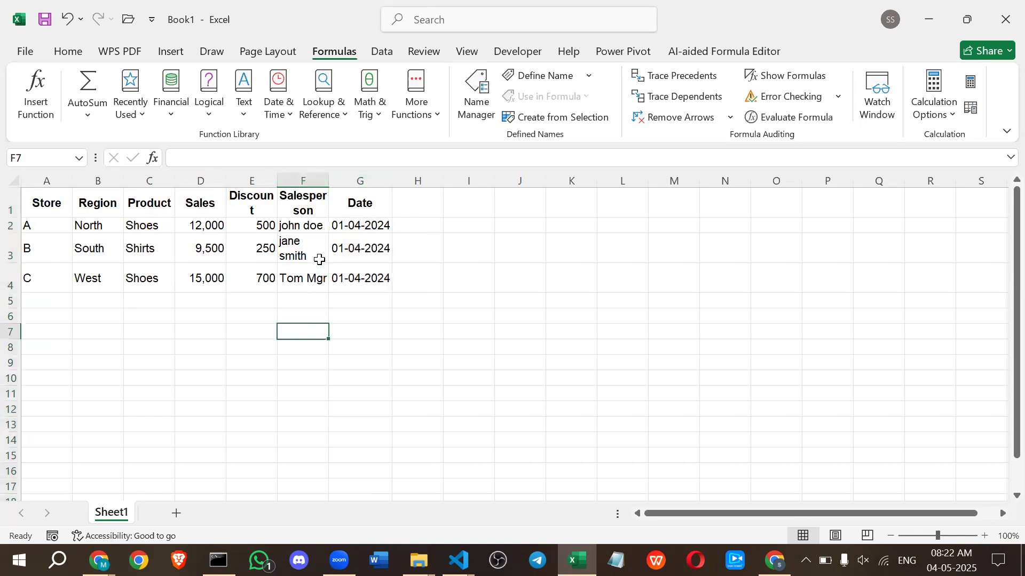
{"action": "left_click_drag", "start_coordinate": [329, 180], "coordinate": [353, 186]}
{"action": "left_click", "coordinate": [77, 307]}
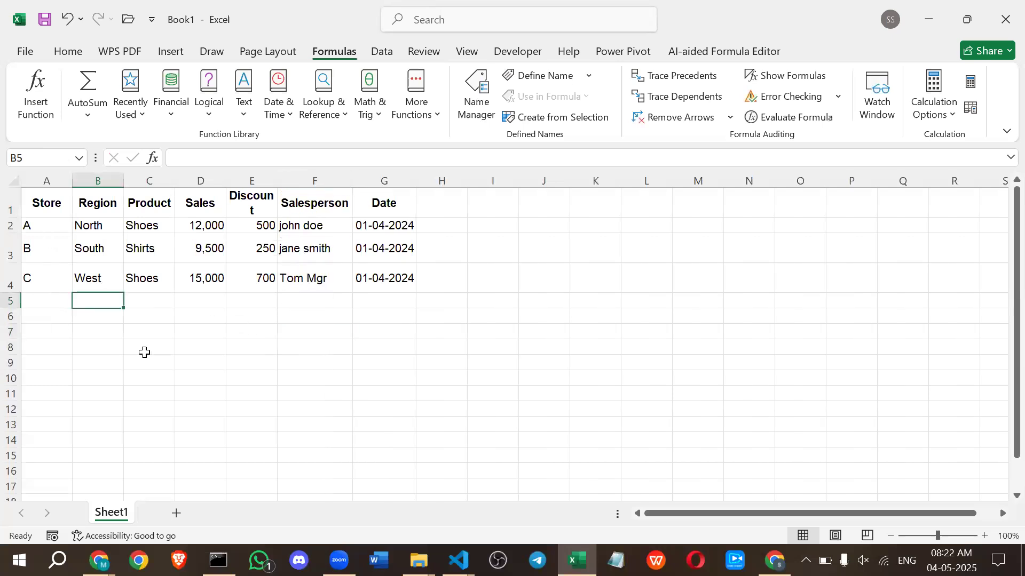
Total the Sales values in cell D6 with a SUM formula over D2:D4.
{"action": "left_click_drag", "start_coordinate": [202, 223], "coordinate": [204, 286]}
{"action": "left_click", "coordinate": [190, 315]}
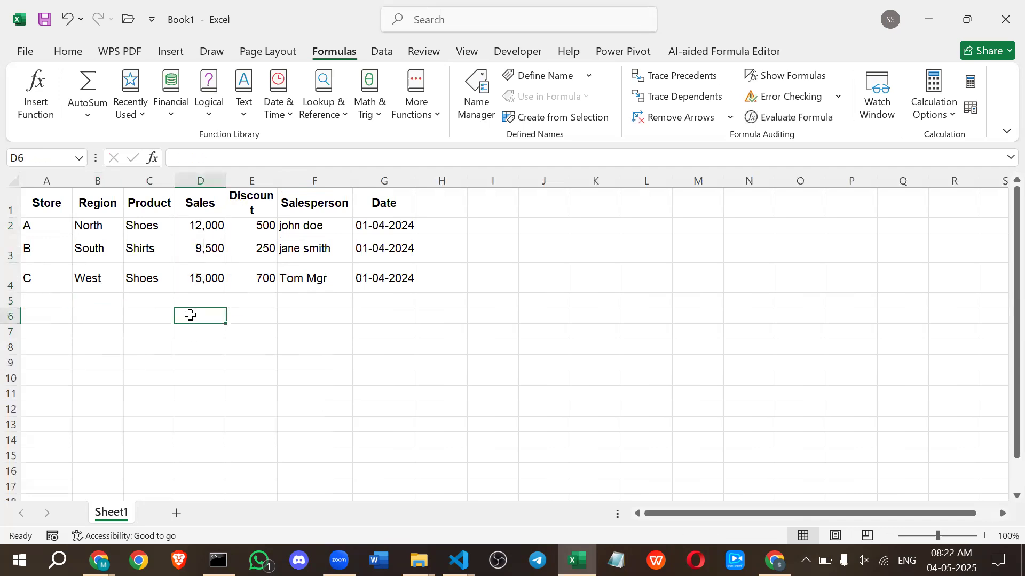
{"action": "type", "text": "="}
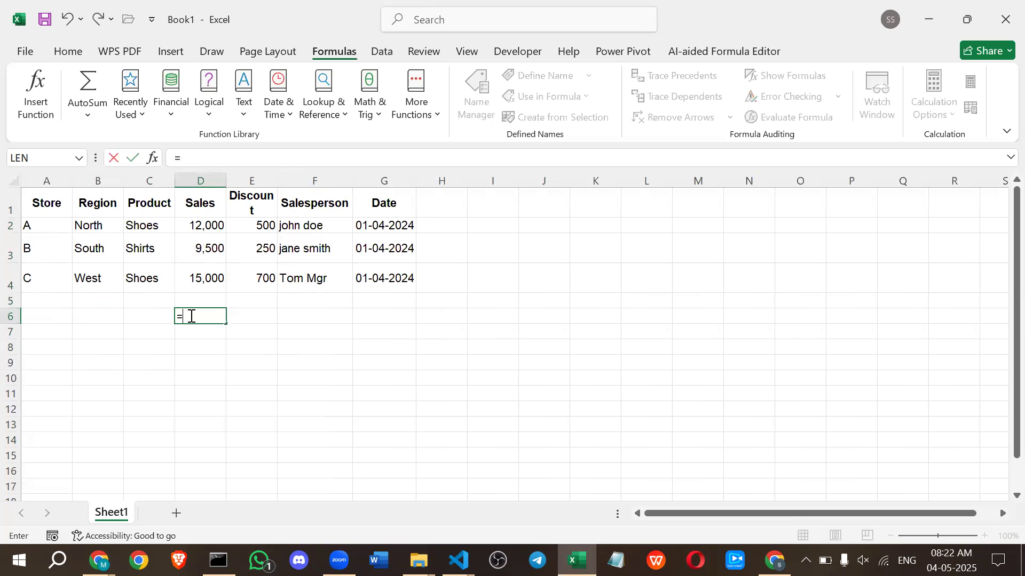
{"action": "type", "text": "sum"}
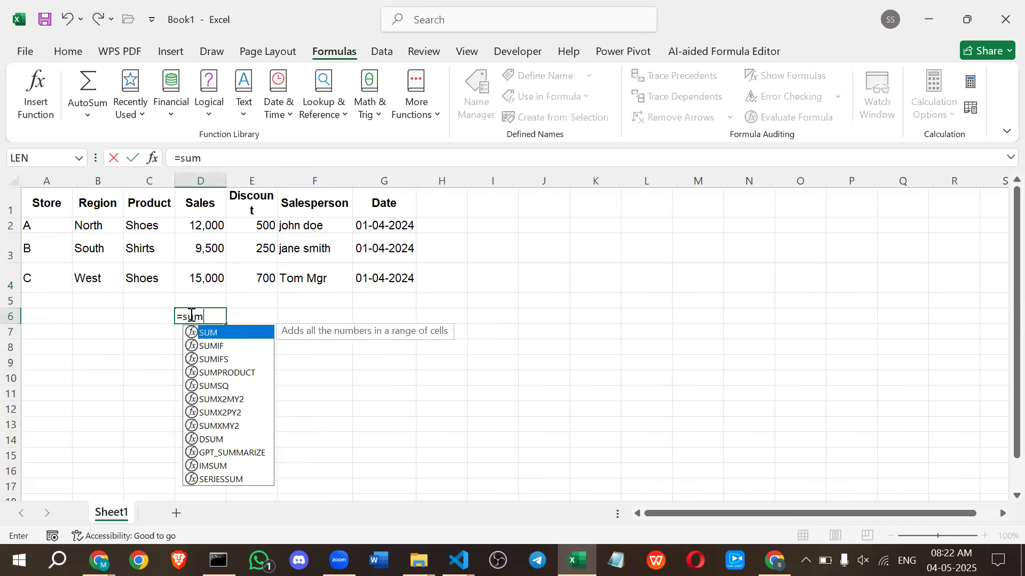
{"action": "key", "text": "Tab"}
{"action": "left_click_drag", "start_coordinate": [208, 223], "coordinate": [221, 278]}
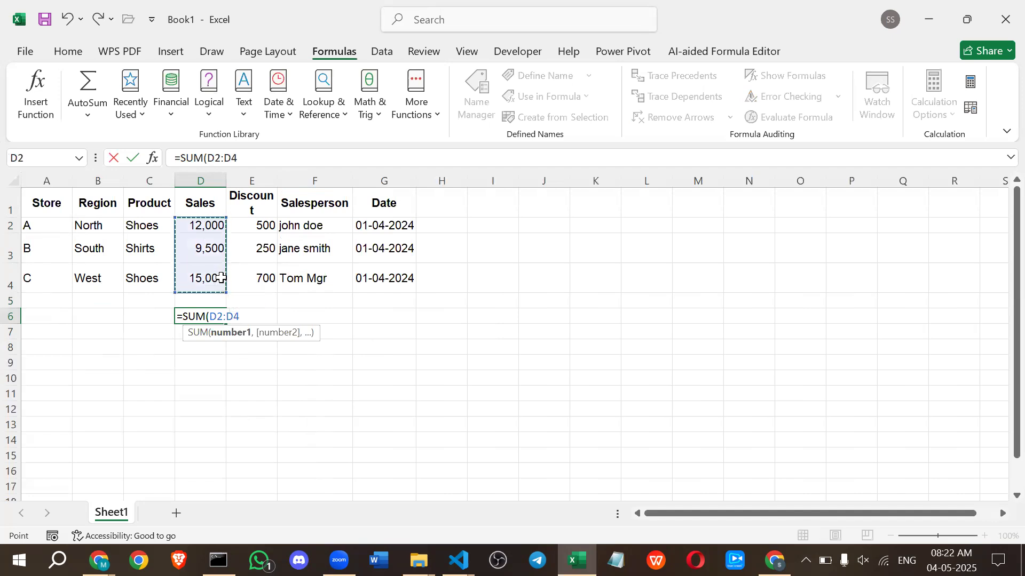
{"action": "key", "text": "Return"}
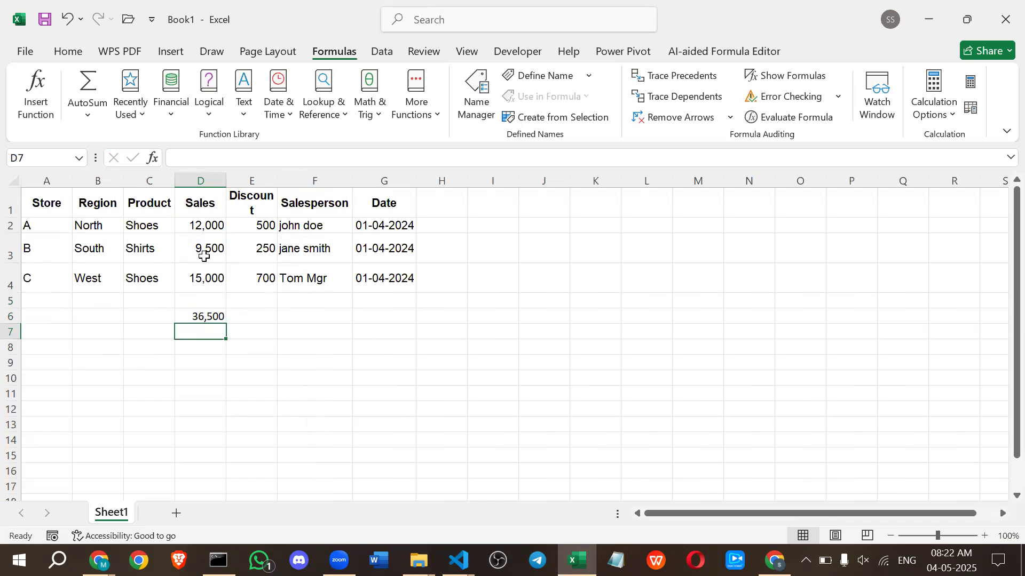
Label cell C6 "total sales" and widen column C so the label fits on one line.
{"action": "left_click", "coordinate": [158, 320]}
{"action": "type", "text": "to"}
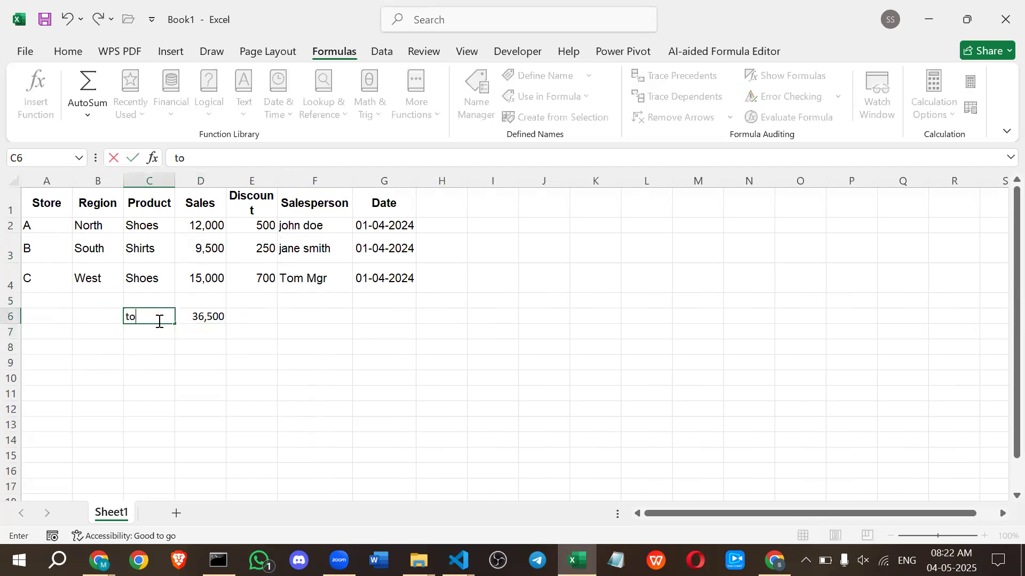
{"action": "type", "text": "tal sales"}
{"action": "key", "text": "Return"}
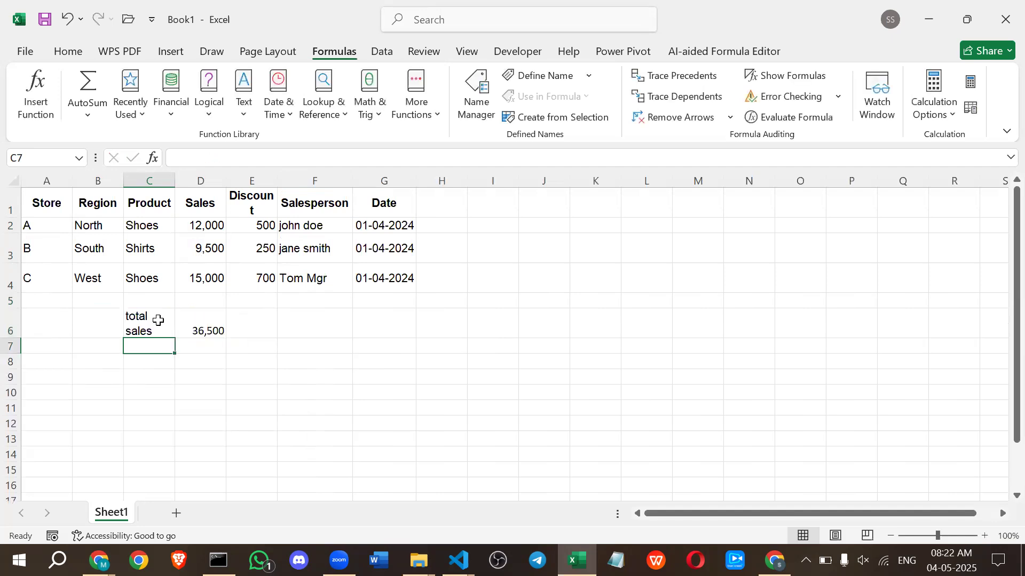
{"action": "left_click_drag", "start_coordinate": [175, 182], "coordinate": [186, 183]}
{"action": "left_click", "coordinate": [165, 392]}
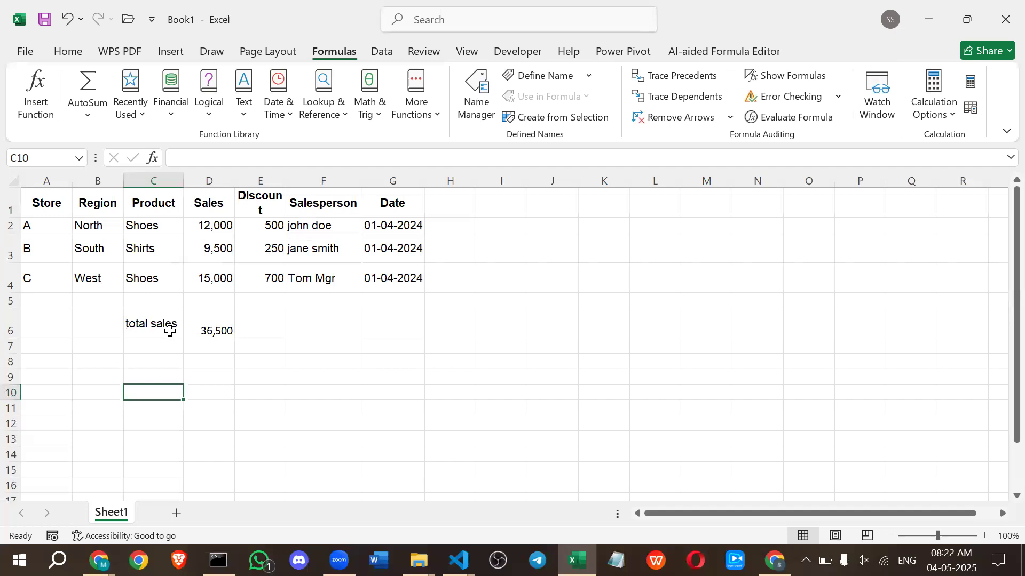
Calculate the highest Sales value in cell D7 with a MAX formula over D2:D4.
{"action": "left_click", "coordinate": [195, 321]}
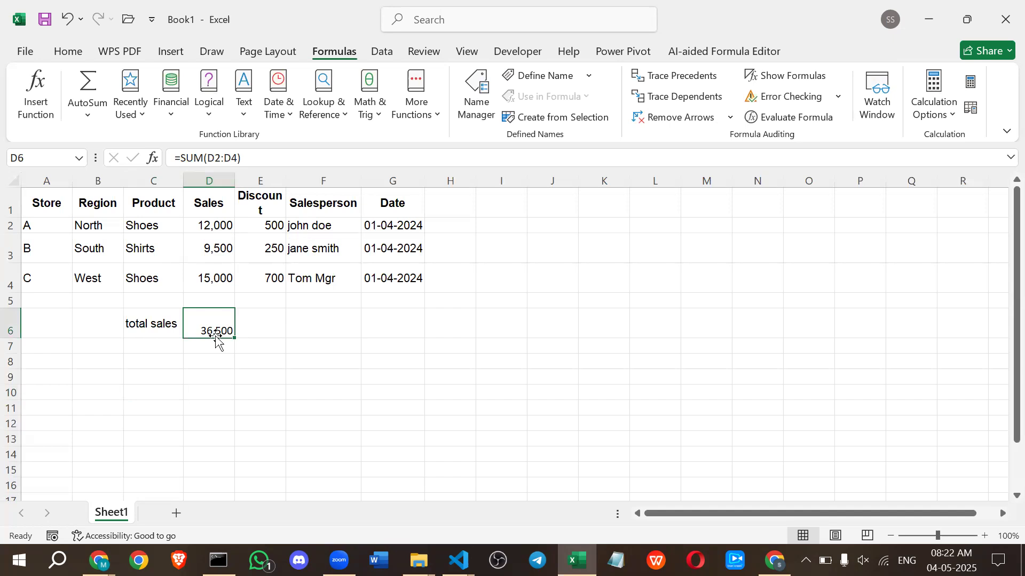
{"action": "left_click", "coordinate": [209, 352]}
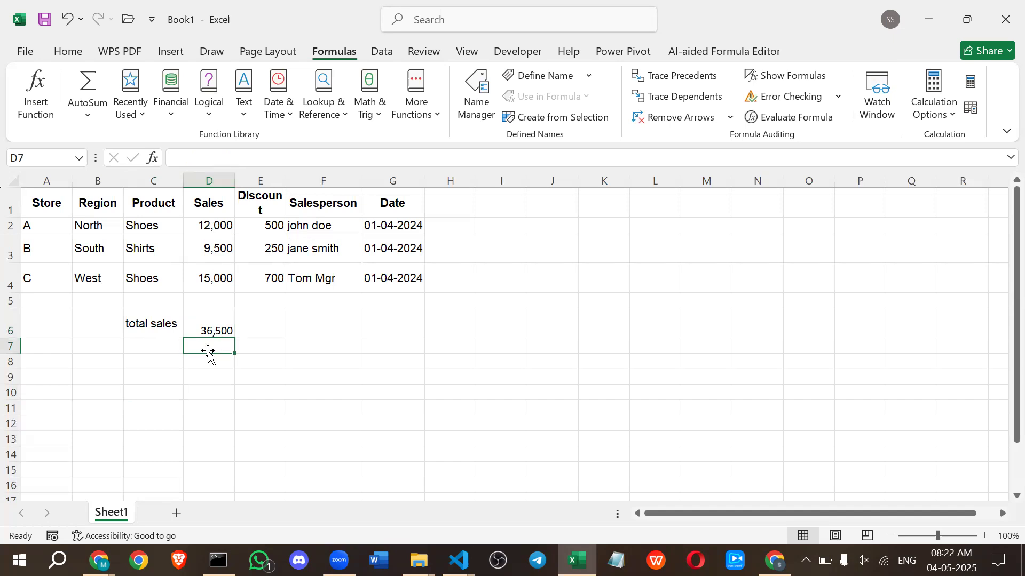
{"action": "type", "text": "=max"}
{"action": "key", "text": "Tab"}
{"action": "left_click_drag", "start_coordinate": [197, 221], "coordinate": [215, 274]}
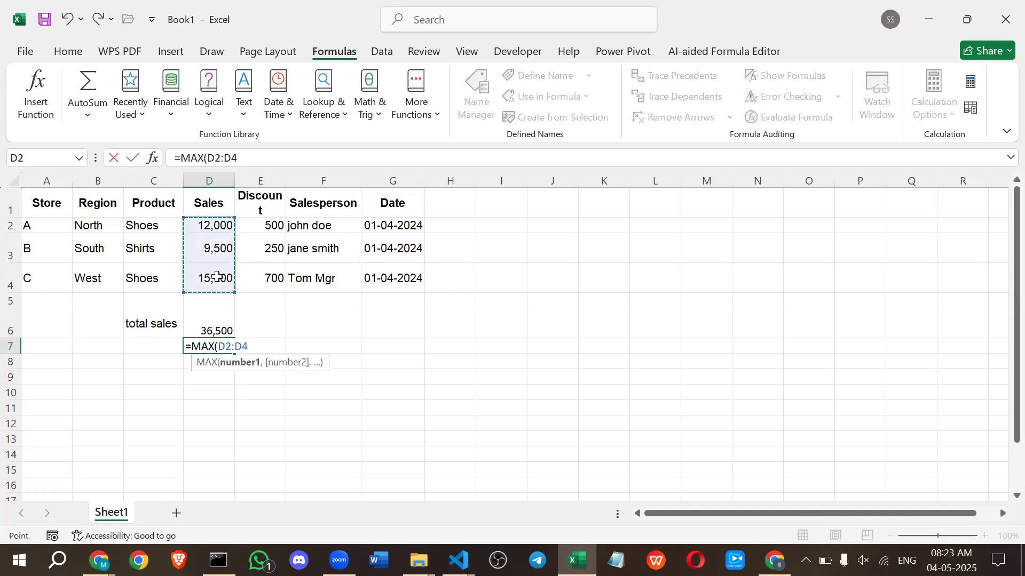
{"action": "key", "text": "Return"}
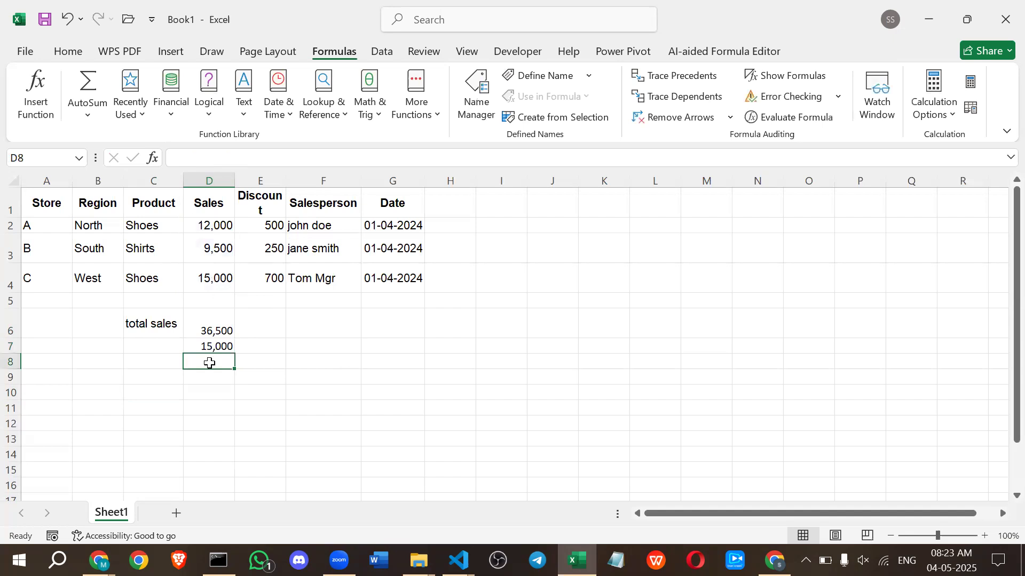
Calculate the lowest Sales value in cell D8 with a MIN formula over D2:D4.
{"action": "type", "text": "="}
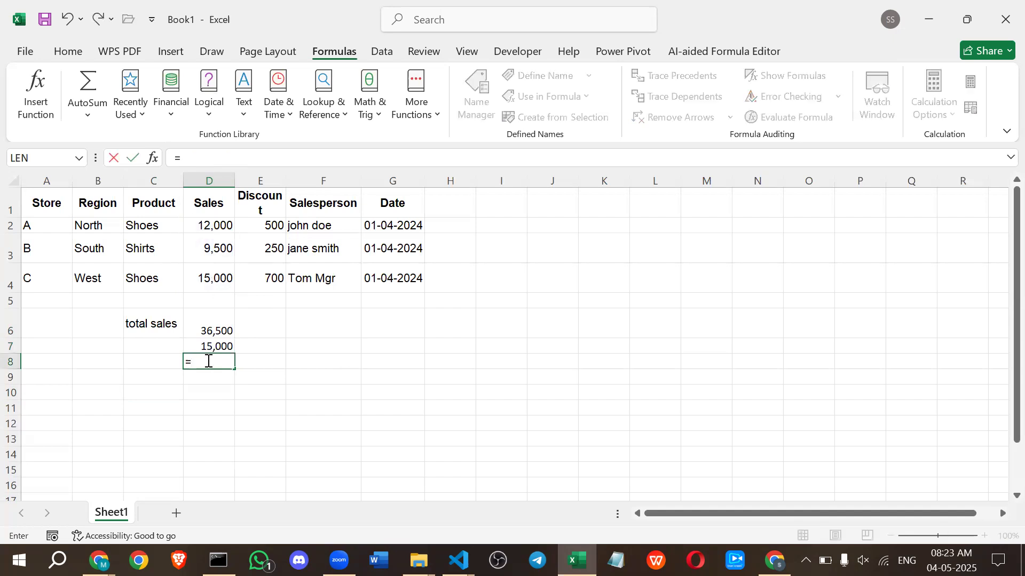
{"action": "type", "text": "min"}
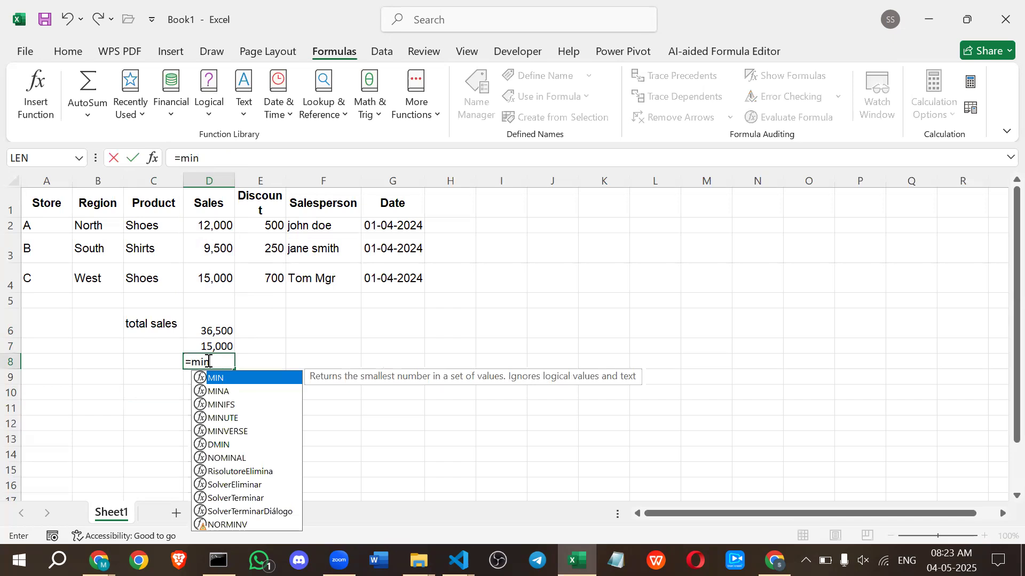
{"action": "key", "text": "Tab"}
{"action": "left_click_drag", "start_coordinate": [208, 229], "coordinate": [224, 277]}
{"action": "key", "text": "Return"}
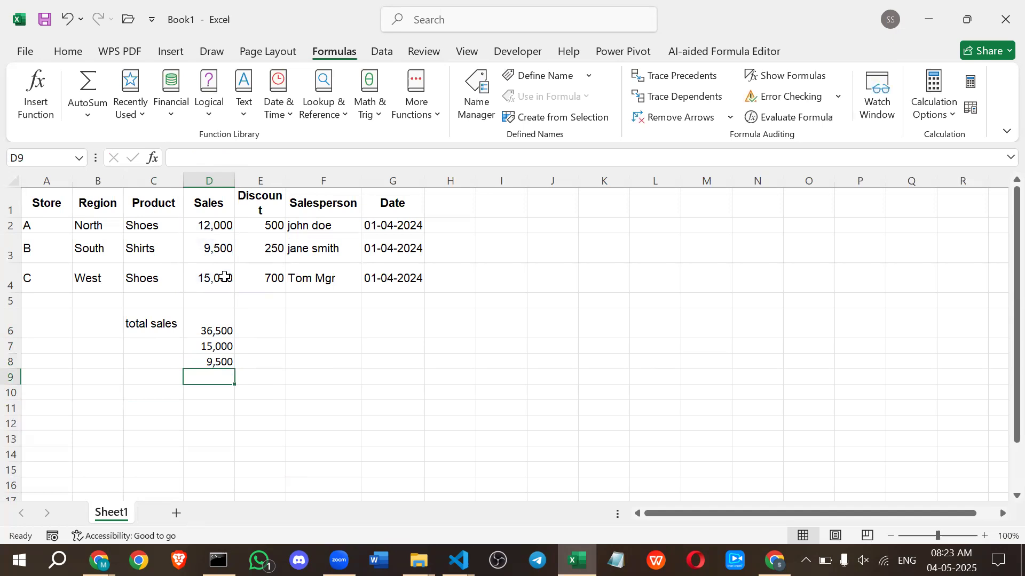
Calculate the mean of the Sales values in cell D9 with an AVERAGE formula over D2:D4.
{"action": "type", "text": "=av"}
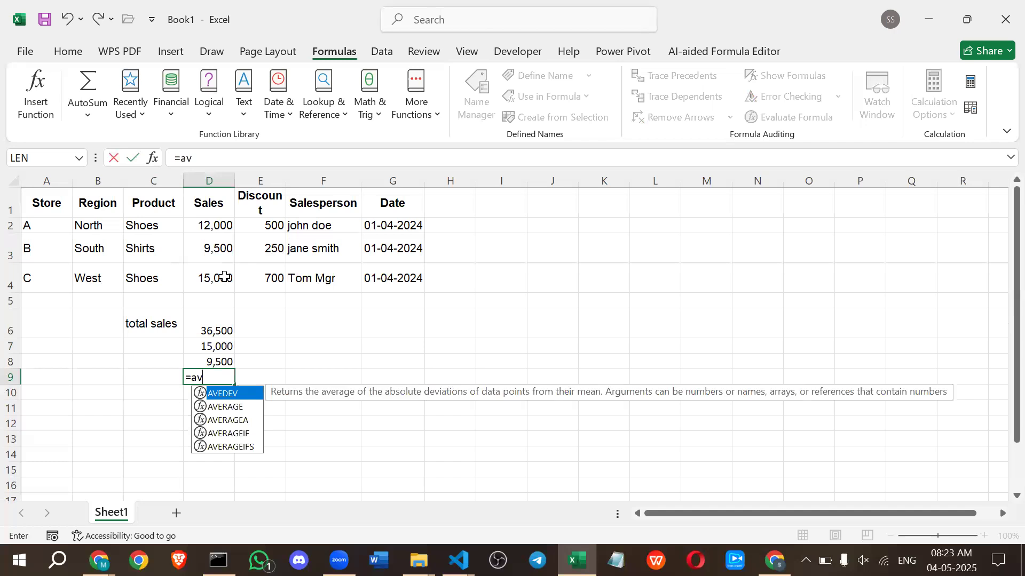
{"action": "key", "text": "Down"}
{"action": "key", "text": "Tab"}
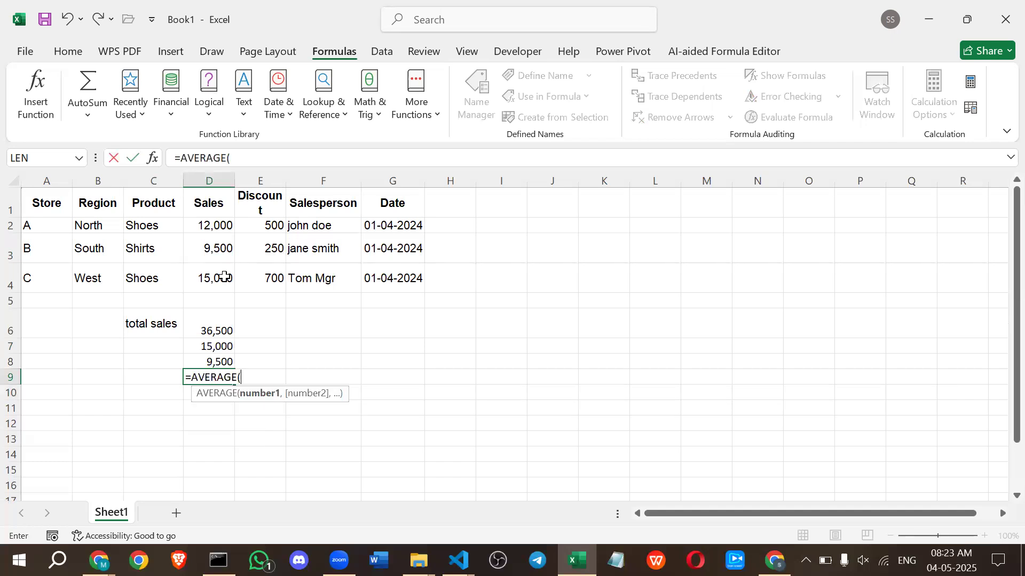
{"action": "left_click_drag", "start_coordinate": [211, 224], "coordinate": [224, 277]}
{"action": "key", "text": "Return"}
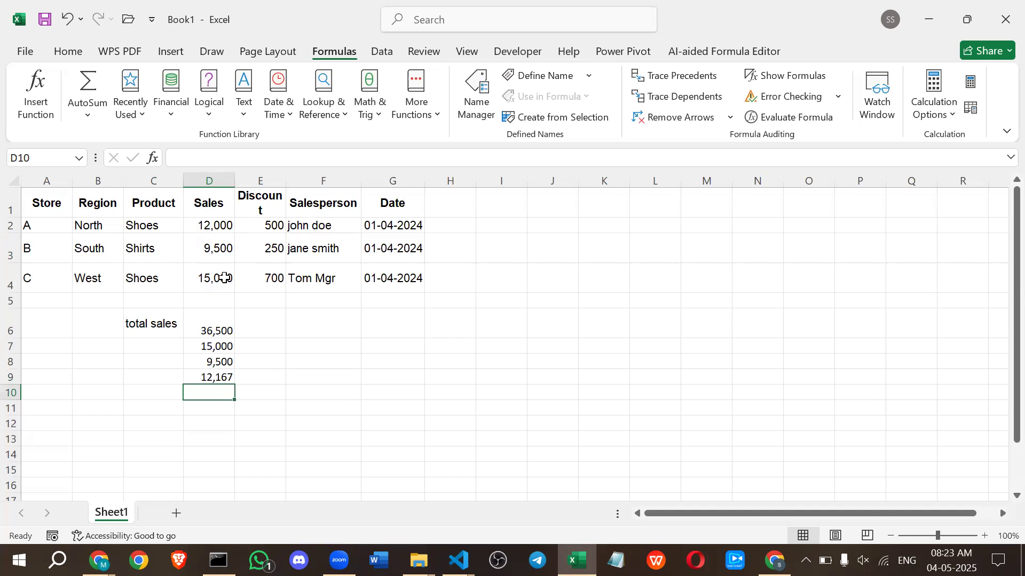
Count the numeric Sales entries in cell D10 with a COUNT formula over D2:D4.
{"action": "type", "text": "=count"}
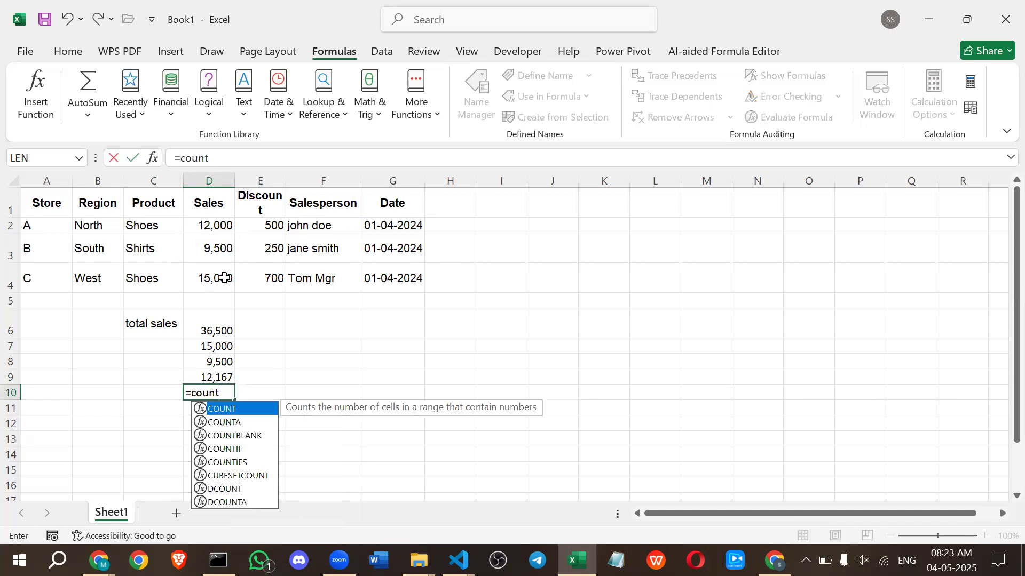
{"action": "key", "text": "Tab"}
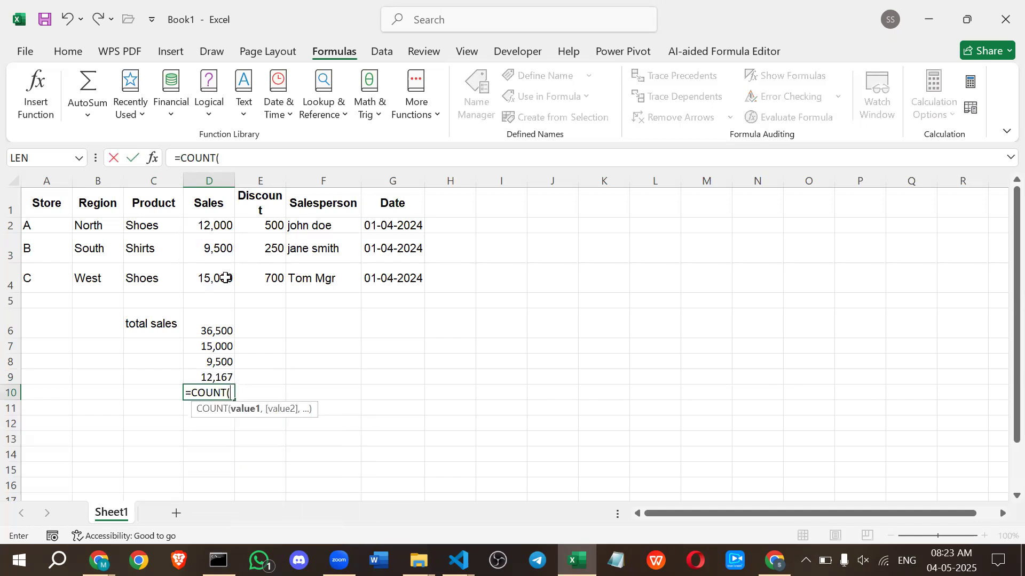
{"action": "left_click_drag", "start_coordinate": [212, 226], "coordinate": [212, 272]}
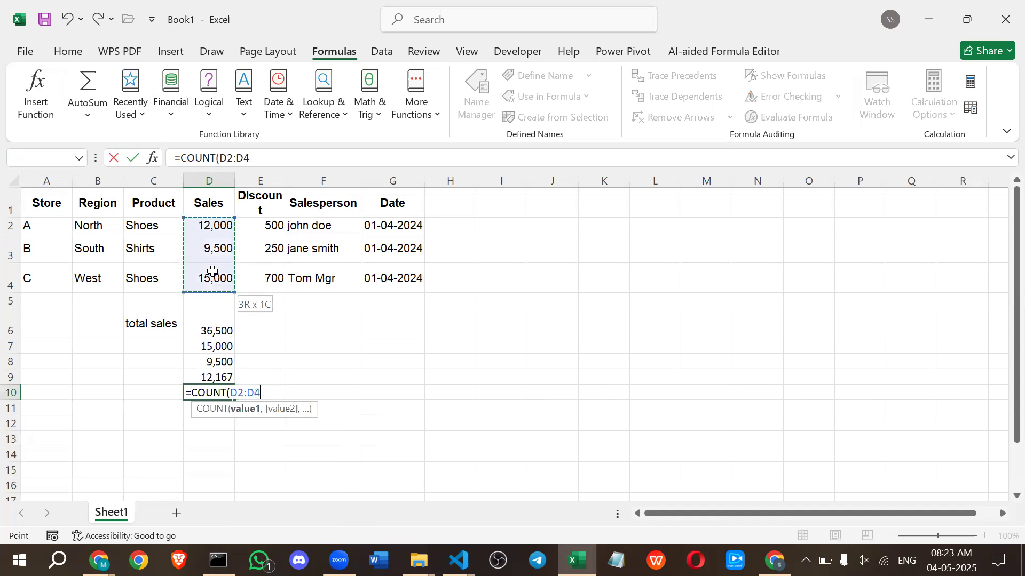
{"action": "key", "text": "Return"}
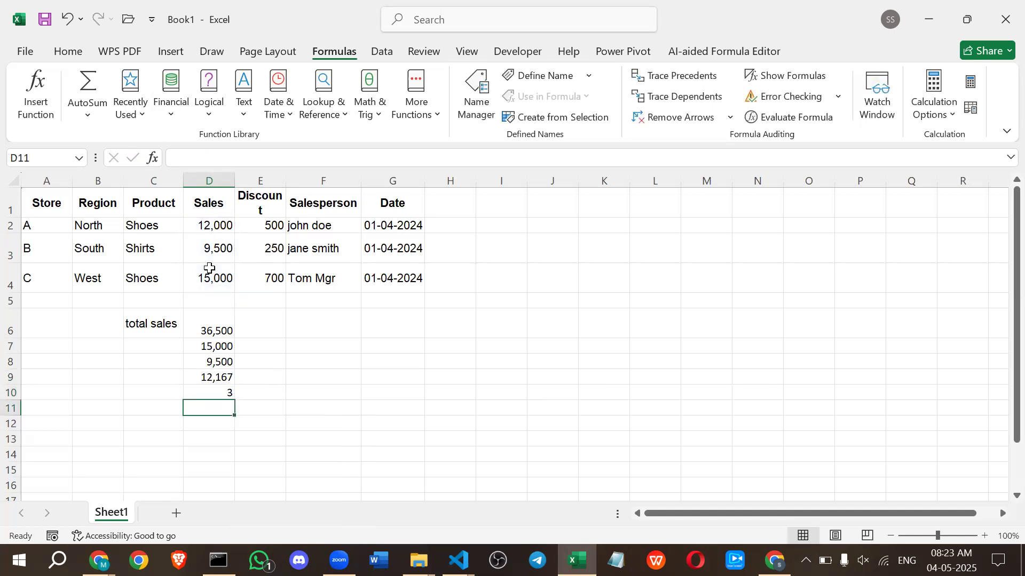
Switch to the Google Docs lesson in Chrome and review the Aggregate Functions table and its assignment.
{"action": "key", "text": "alt+Tab"}
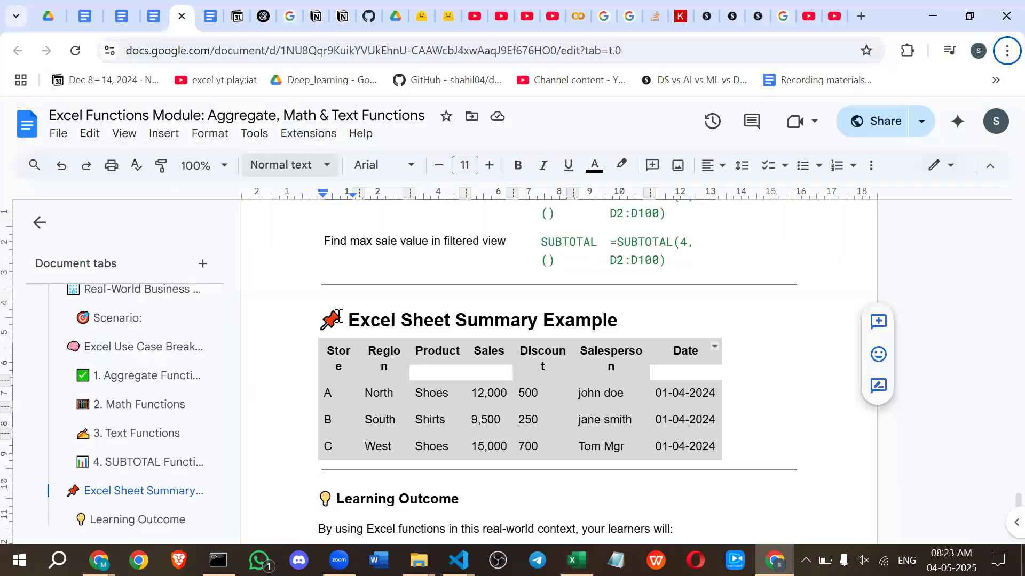
{"action": "left_click", "coordinate": [339, 315]}
{"action": "scroll", "coordinate": [339, 315], "scroll_direction": "up", "scroll_amount": 8}
{"action": "scroll", "coordinate": [339, 315], "scroll_direction": "up", "scroll_amount": 15}
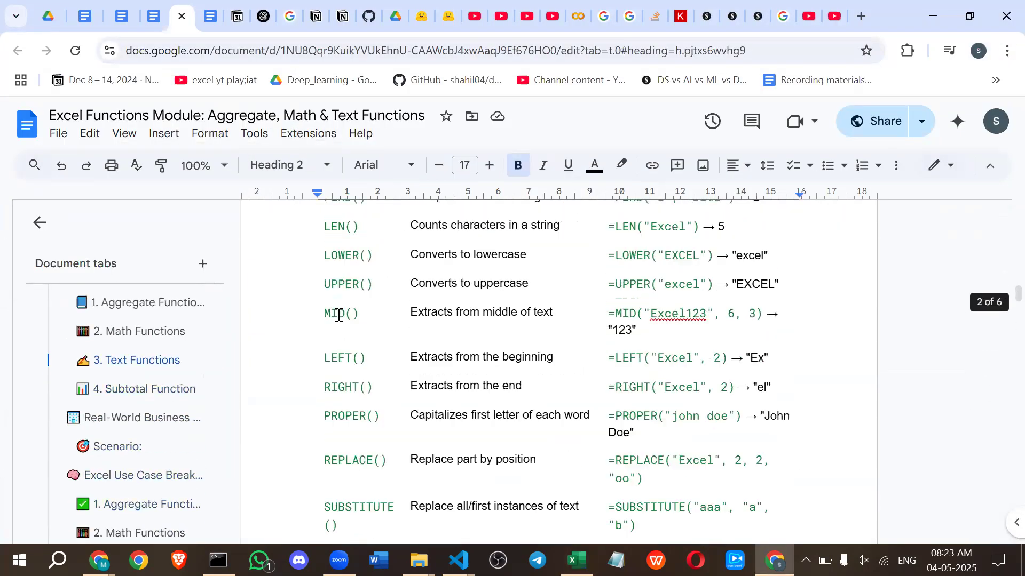
{"action": "scroll", "coordinate": [339, 315], "scroll_direction": "up", "scroll_amount": 5}
{"action": "scroll", "coordinate": [339, 314], "scroll_direction": "up", "scroll_amount": 10}
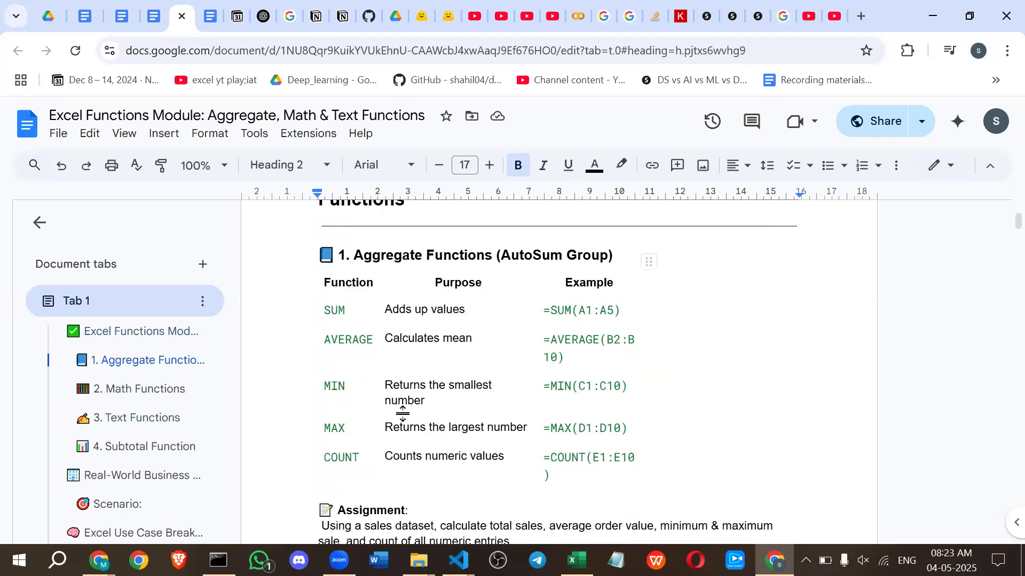
{"action": "double_click", "coordinate": [396, 311]}
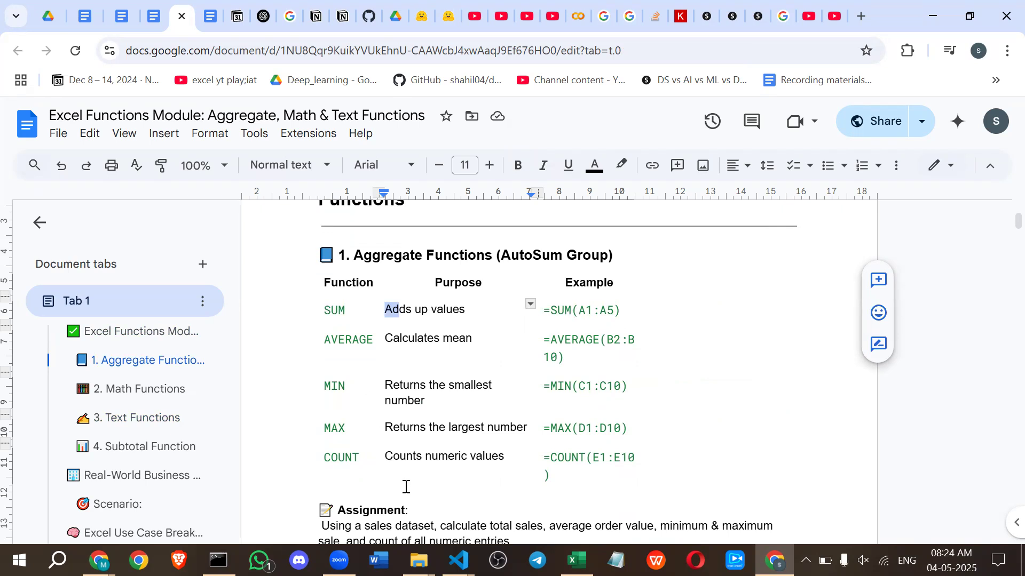
{"action": "scroll", "coordinate": [406, 487], "scroll_direction": "down", "scroll_amount": 2}
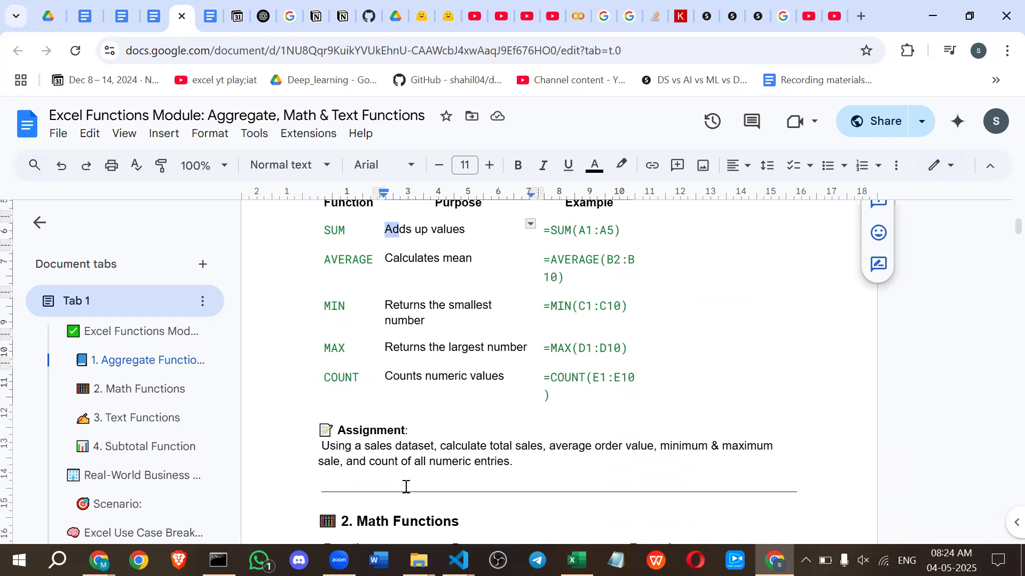
{"action": "scroll", "coordinate": [406, 486], "scroll_direction": "down", "scroll_amount": 2}
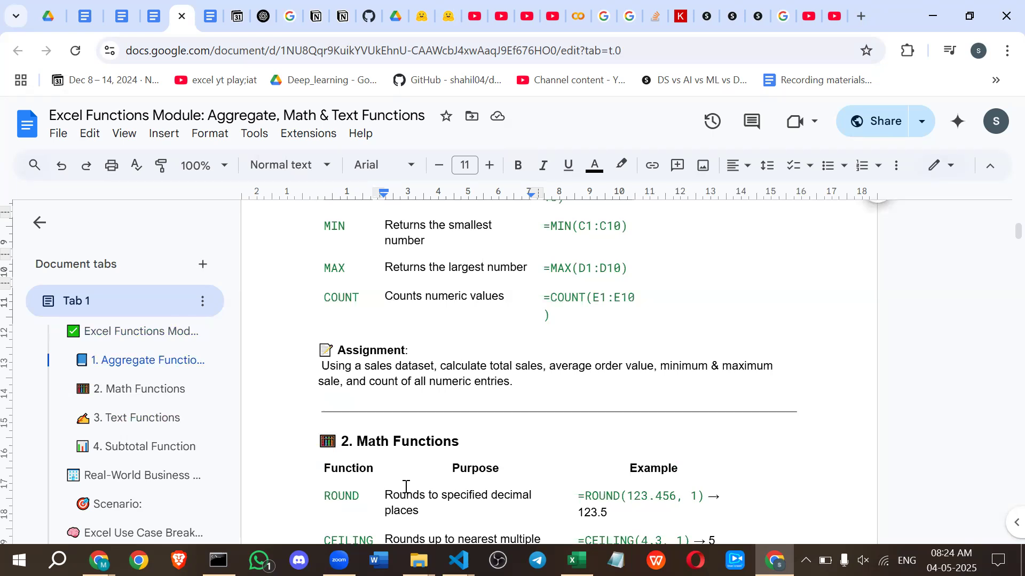
Examine the Math Functions table in the lesson, highlighting digits of 123.456 in the ROUND example.
{"action": "scroll", "coordinate": [405, 486], "scroll_direction": "down", "scroll_amount": 3}
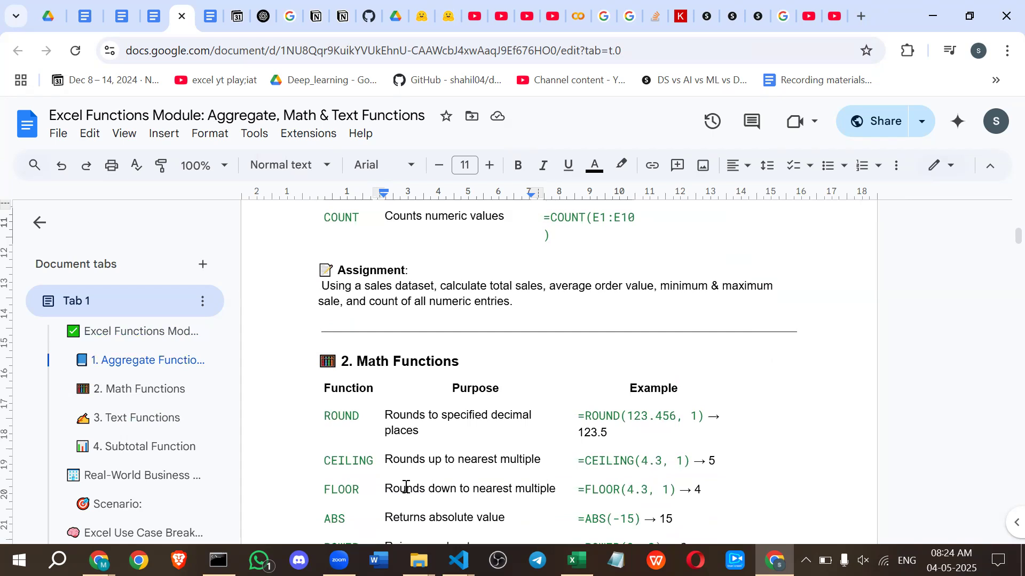
{"action": "scroll", "coordinate": [406, 487], "scroll_direction": "down", "scroll_amount": 5}
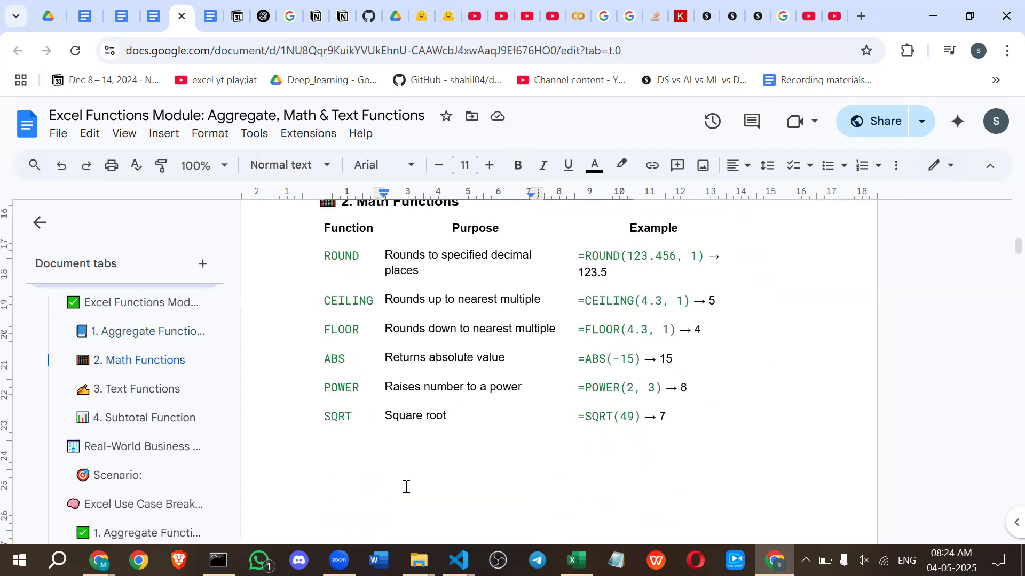
{"action": "scroll", "coordinate": [331, 343], "scroll_direction": "up", "scroll_amount": 3}
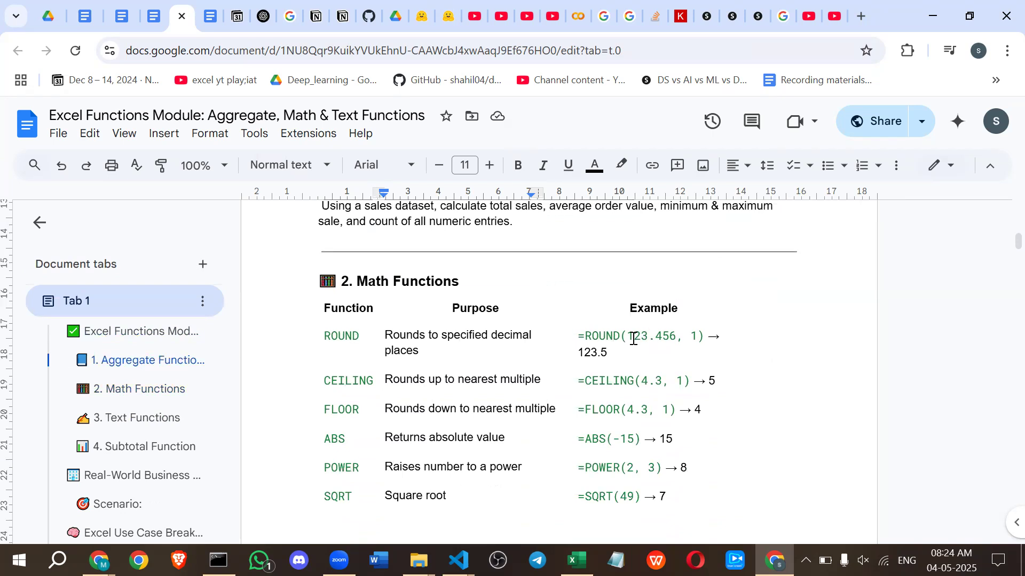
{"action": "left_click_drag", "start_coordinate": [628, 337], "coordinate": [662, 336]}
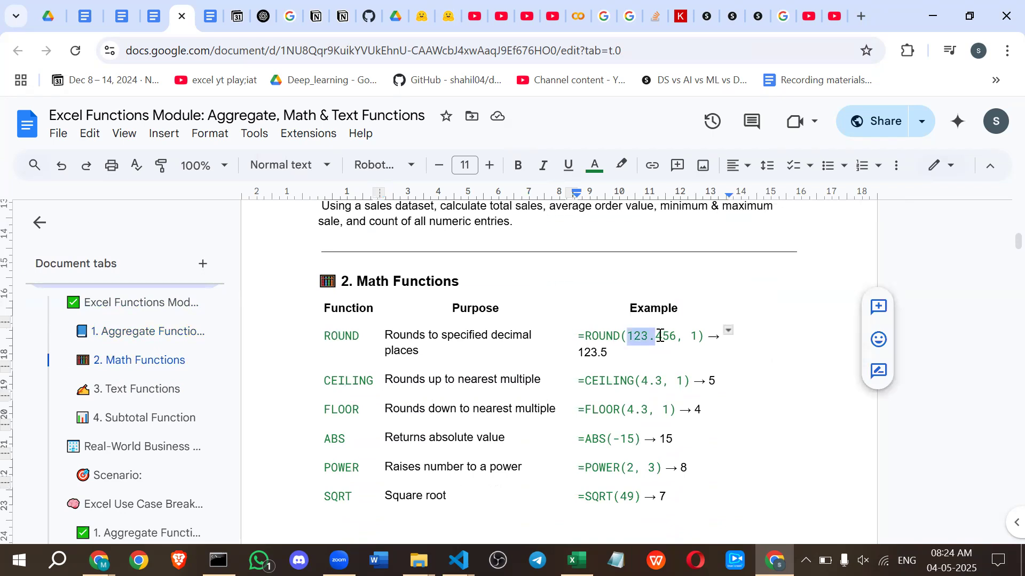
{"action": "left_click", "coordinate": [660, 336]}
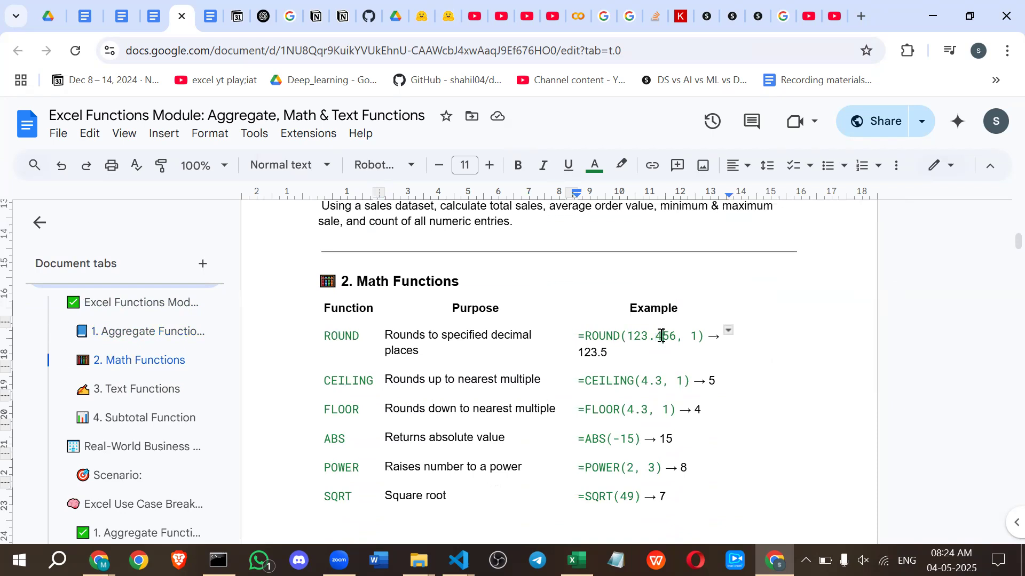
{"action": "left_click_drag", "start_coordinate": [662, 335], "coordinate": [655, 336]}
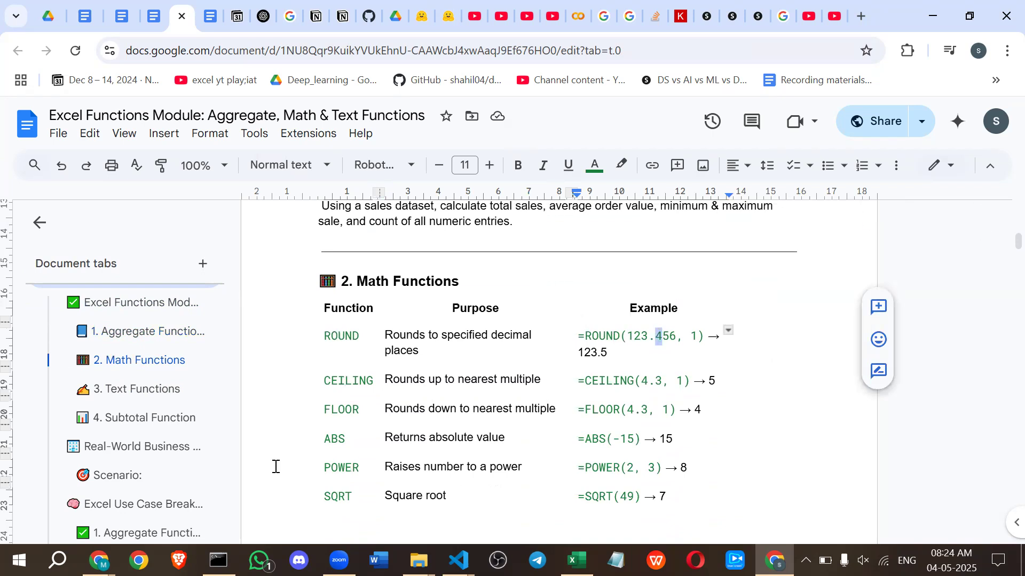
Launch Epic Pen and move its toolbar clear of the Math Functions table.
{"action": "left_click", "coordinate": [58, 560]}
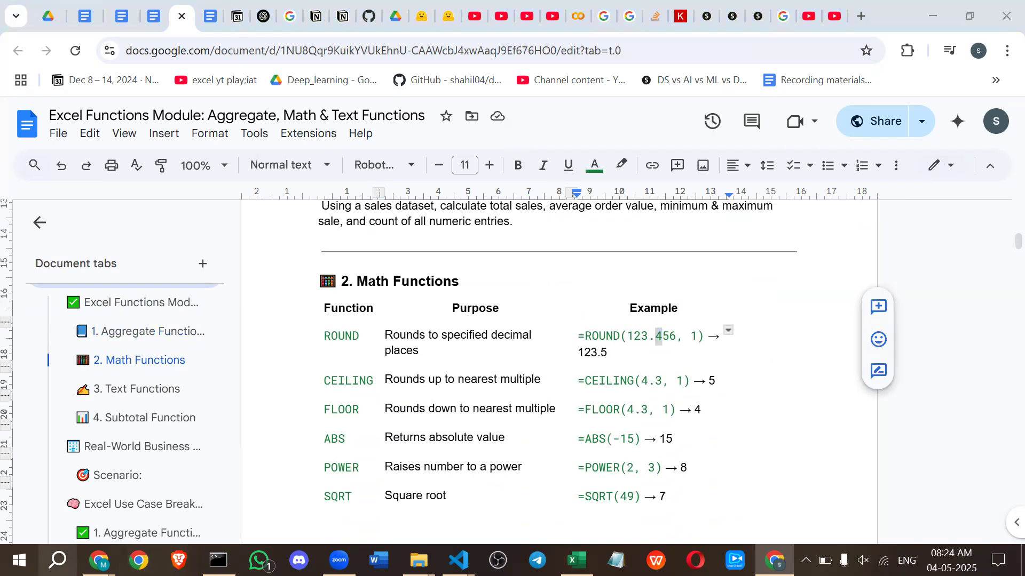
{"action": "type", "text": "epic"}
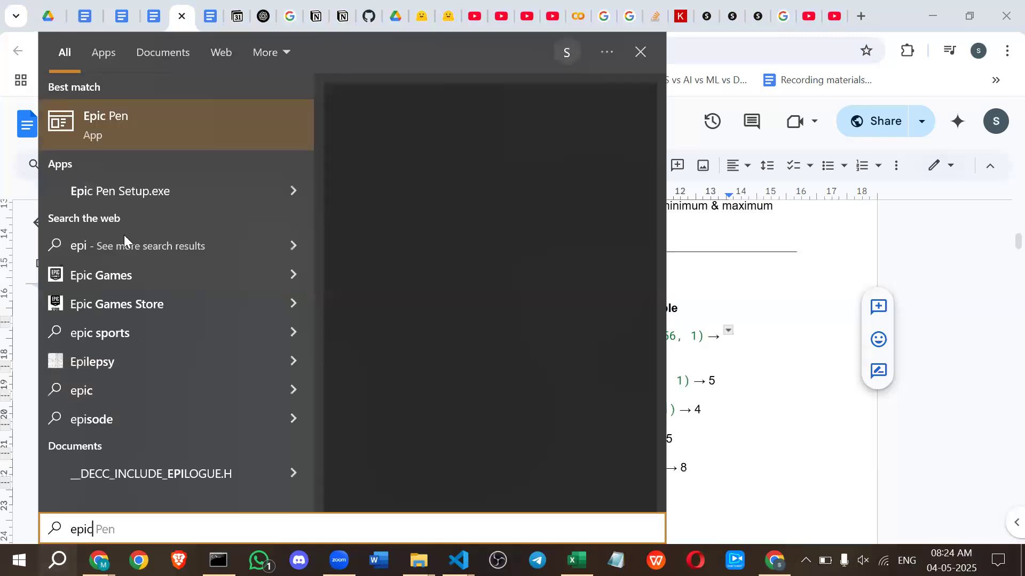
{"action": "left_click", "coordinate": [122, 120]}
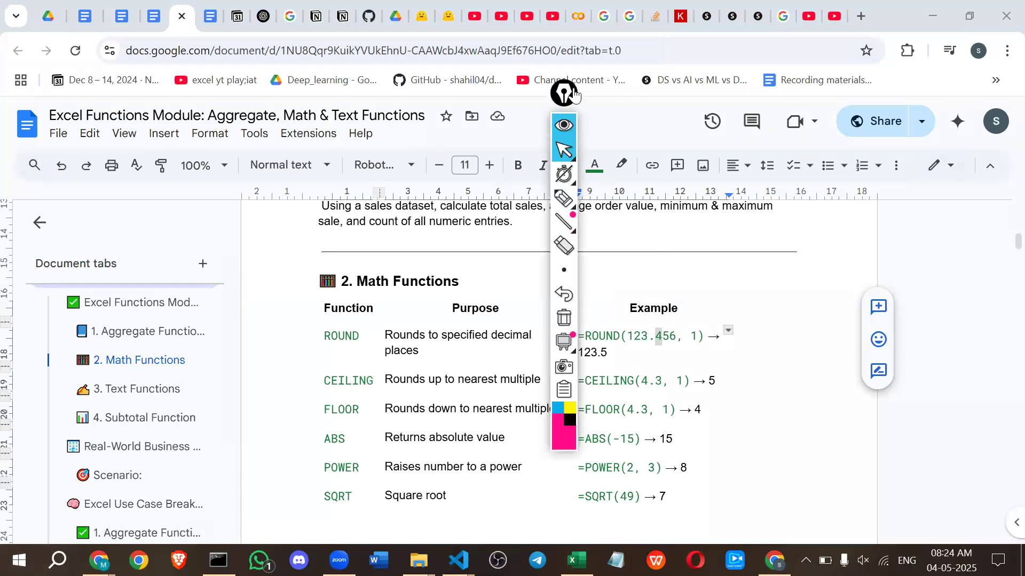
{"action": "left_click_drag", "start_coordinate": [567, 90], "coordinate": [864, 135]}
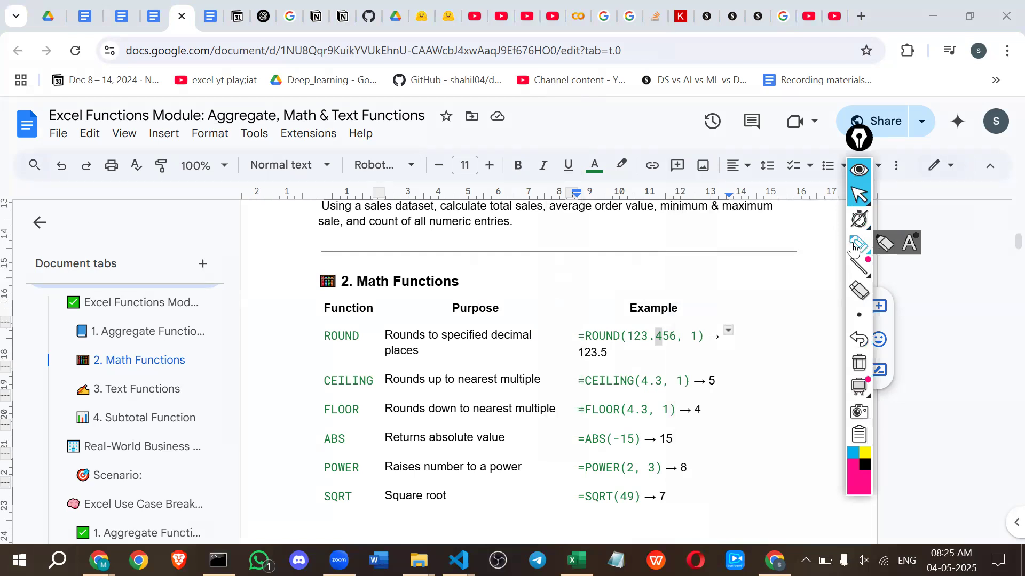
Mark the ROUND example and underline the CEILING row's purpose, arguments and result in pink with the pen.
{"action": "left_click", "coordinate": [853, 241]}
{"action": "left_click_drag", "start_coordinate": [662, 341], "coordinate": [661, 344]}
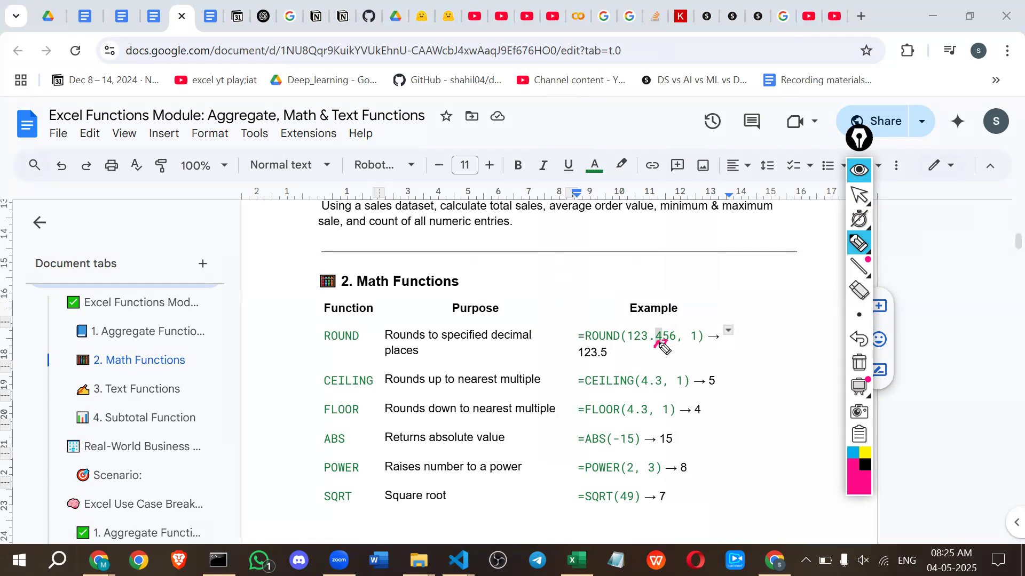
{"action": "left_click_drag", "start_coordinate": [578, 342], "coordinate": [615, 342]}
{"action": "left_click_drag", "start_coordinate": [587, 384], "coordinate": [629, 386]}
{"action": "left_click_drag", "start_coordinate": [385, 384], "coordinate": [535, 387]}
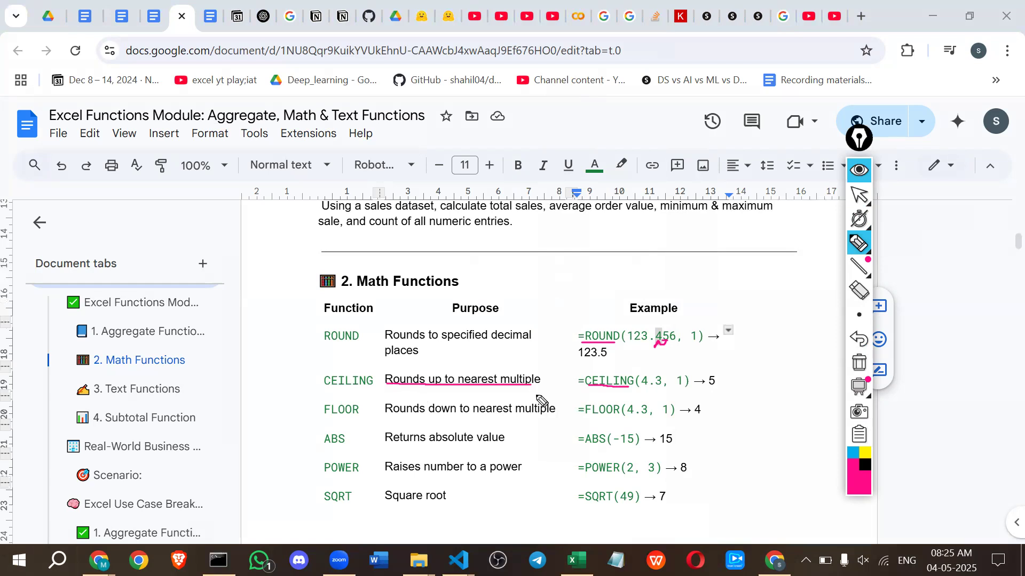
{"action": "left_click_drag", "start_coordinate": [644, 390], "coordinate": [667, 390]}
{"action": "mouse_move", "coordinate": [699, 385]}
{"action": "left_mouse_down"}
{"action": "mouse_move", "coordinate": [717, 385]}
{"action": "mouse_move", "coordinate": [684, 390]}
{"action": "left_mouse_up"}
Underline key parts of the FLOOR, ABS, POWER and SQRT rows in pink, and hide the annotations.
{"action": "left_click_drag", "start_coordinate": [436, 412], "coordinate": [538, 413]}
{"action": "left_click", "coordinate": [628, 418]}
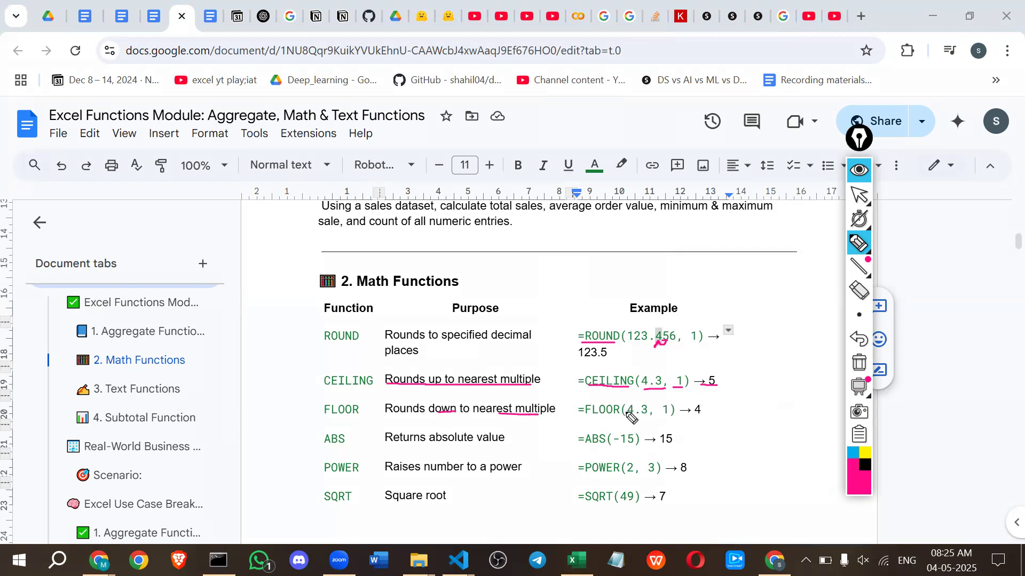
{"action": "left_click_drag", "start_coordinate": [628, 418], "coordinate": [674, 416]}
{"action": "left_click", "coordinate": [700, 410]}
{"action": "left_click_drag", "start_coordinate": [422, 446], "coordinate": [495, 445]}
{"action": "left_click_drag", "start_coordinate": [612, 445], "coordinate": [673, 445]}
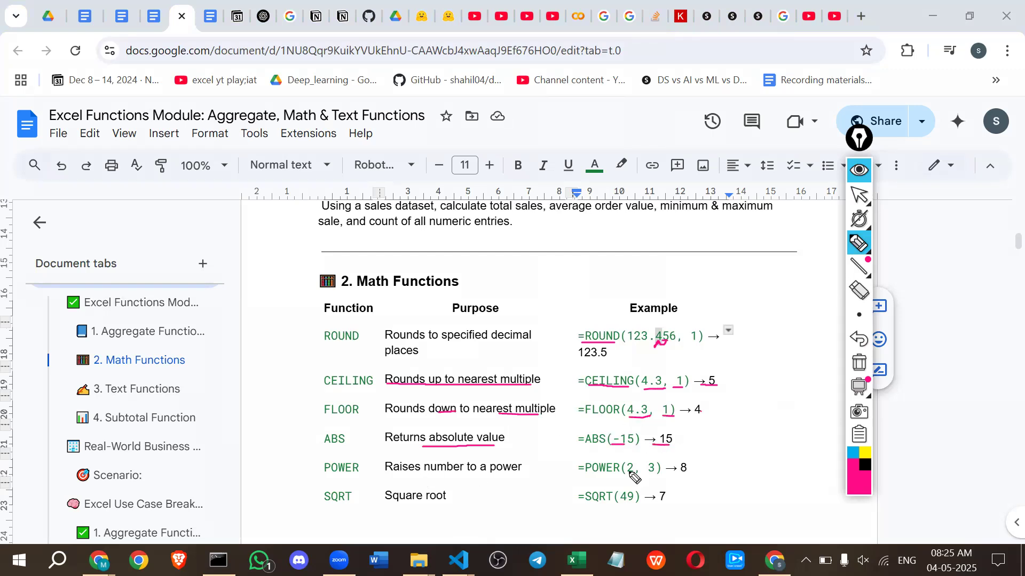
{"action": "left_click_drag", "start_coordinate": [628, 474], "coordinate": [684, 471]}
{"action": "left_click_drag", "start_coordinate": [617, 505], "coordinate": [670, 500]}
{"action": "left_click", "coordinate": [859, 170]}
Switch back to the Book1 workbook in Excel and enter the heading "Math functions" in cell J1.
{"action": "key", "text": "alt+Tab"}
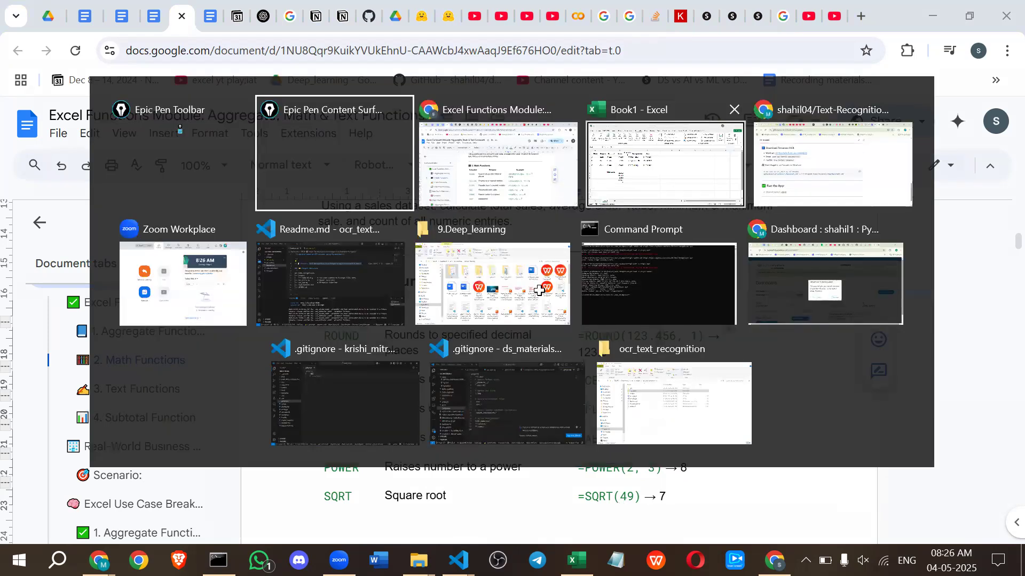
{"action": "left_click", "coordinate": [638, 180]}
{"action": "left_click", "coordinate": [576, 230]}
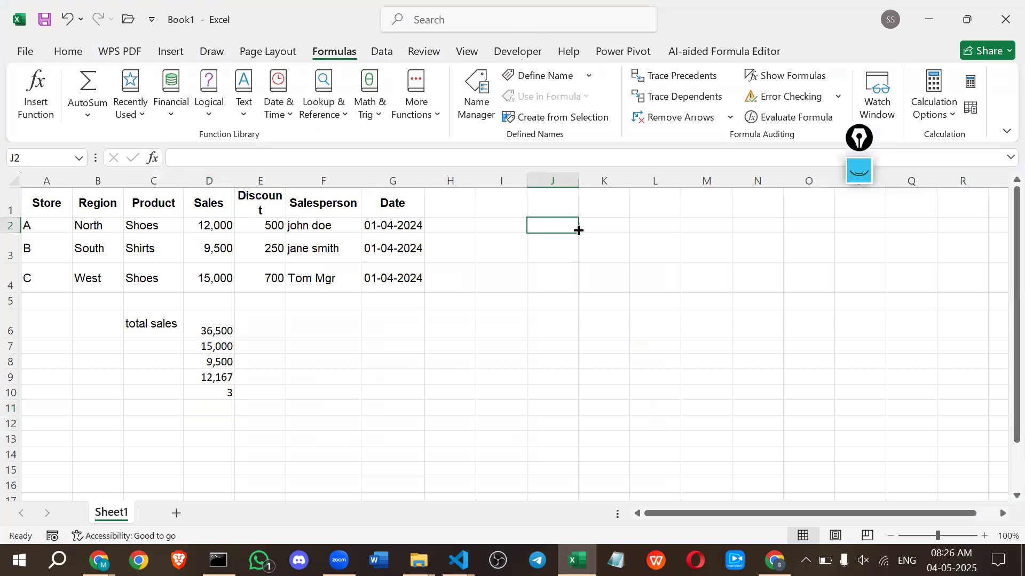
{"action": "left_click", "coordinate": [561, 211]}
{"action": "type", "text": "M"}
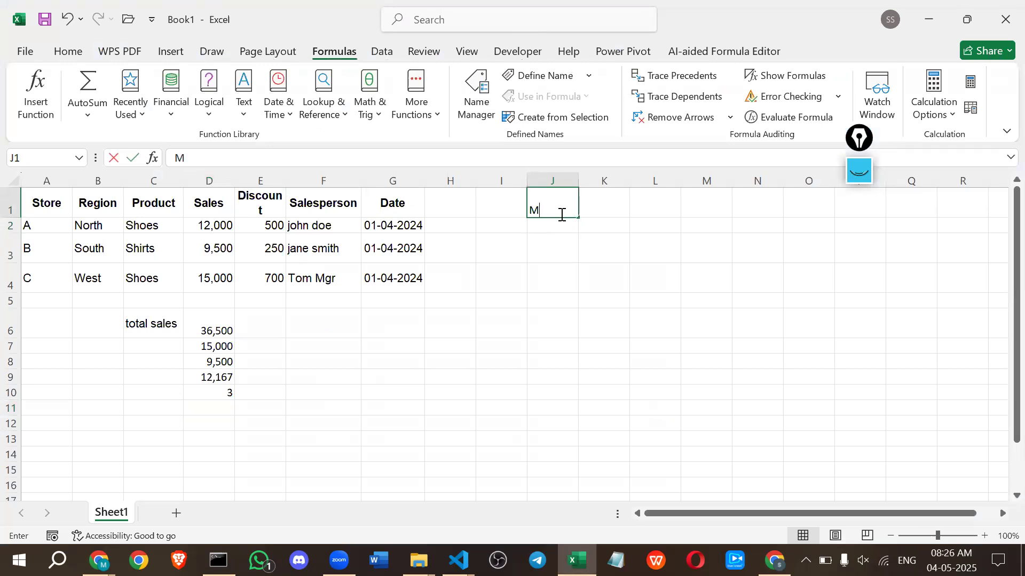
{"action": "type", "text": "ath functions"}
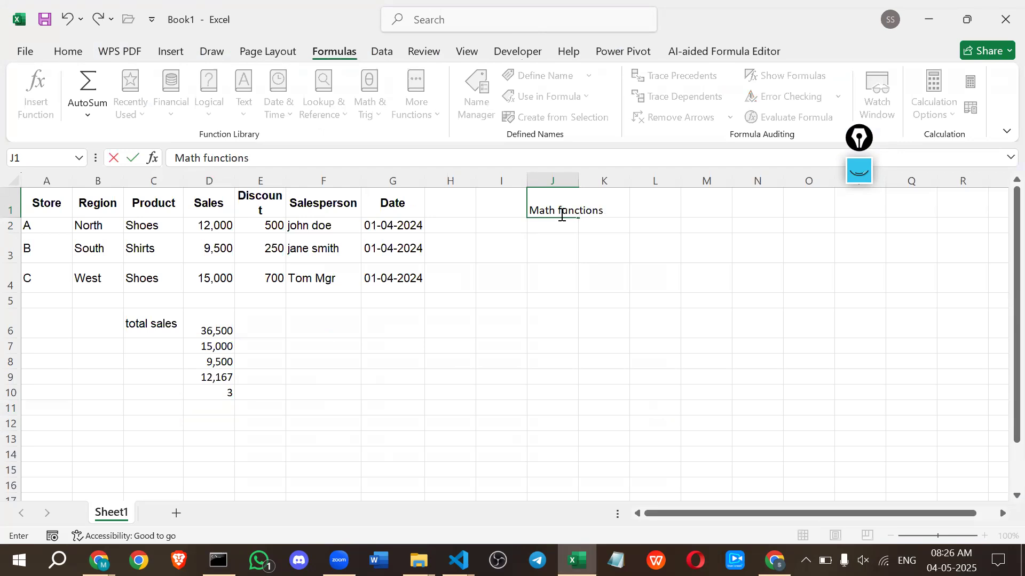
{"action": "key", "text": "Return"}
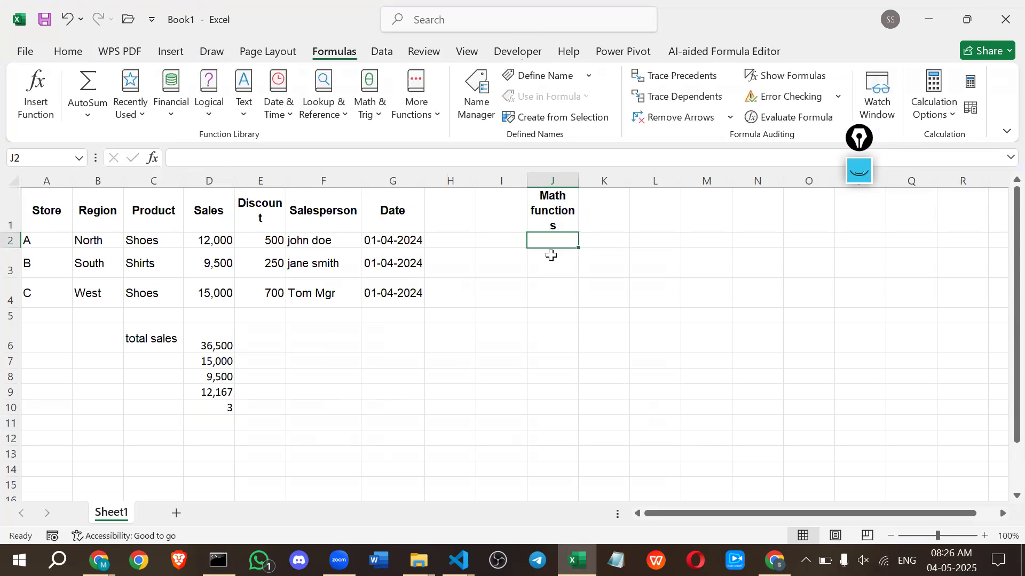
Enter the sample number 34.546 in cell J2 under the Math functions heading.
{"action": "type", "text": "34.546"}
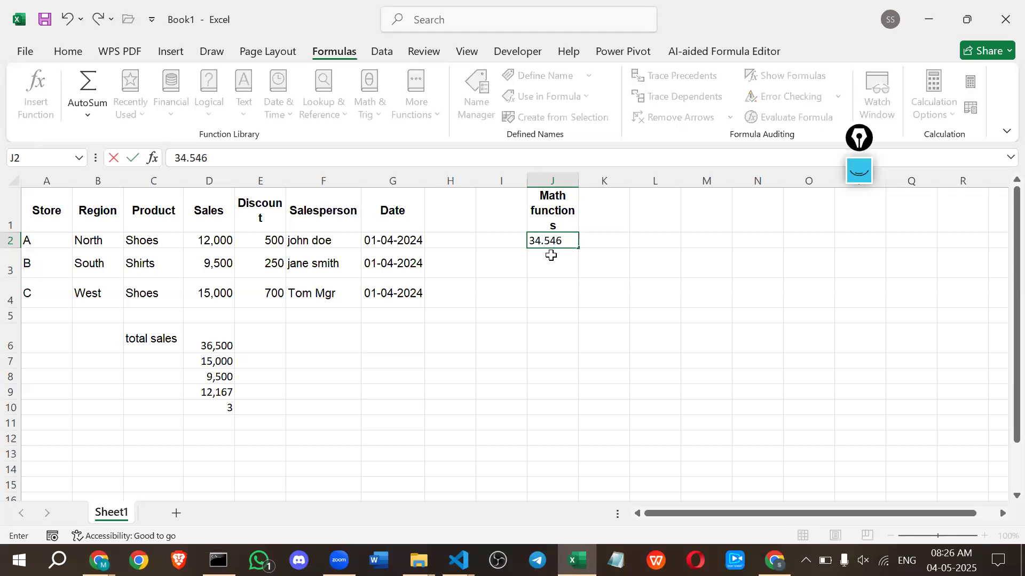
{"action": "key", "text": "Return"}
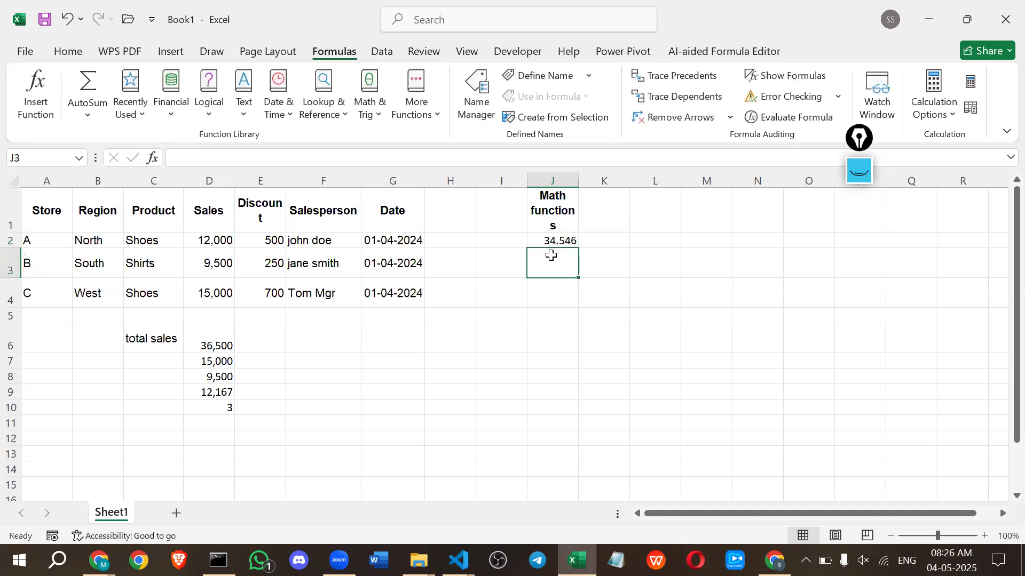
Enter the formula =ROUND(J2,2) in cell K2 to round the sample number to two decimals.
{"action": "left_click", "coordinate": [604, 239]}
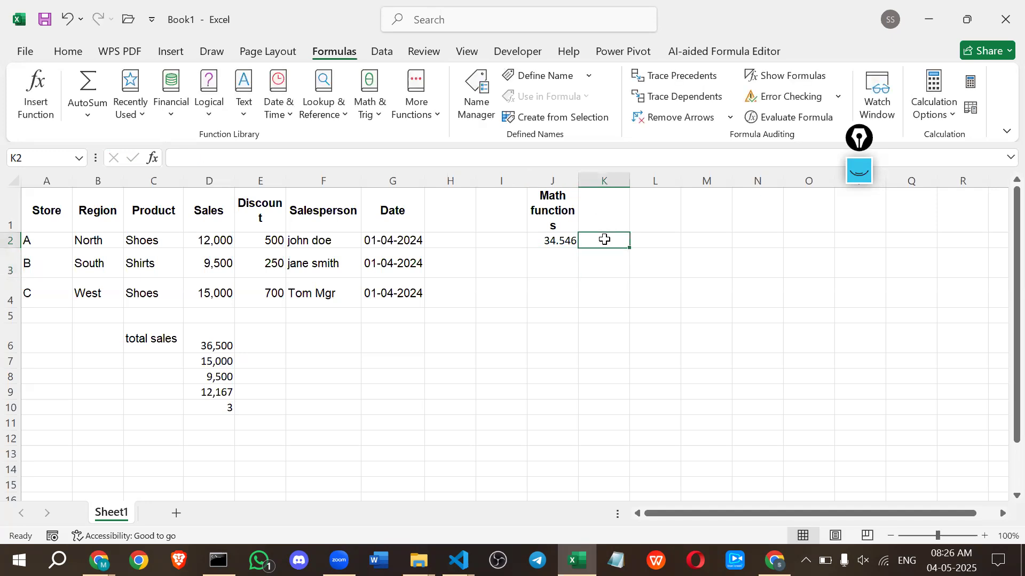
{"action": "type", "text": "=ro"}
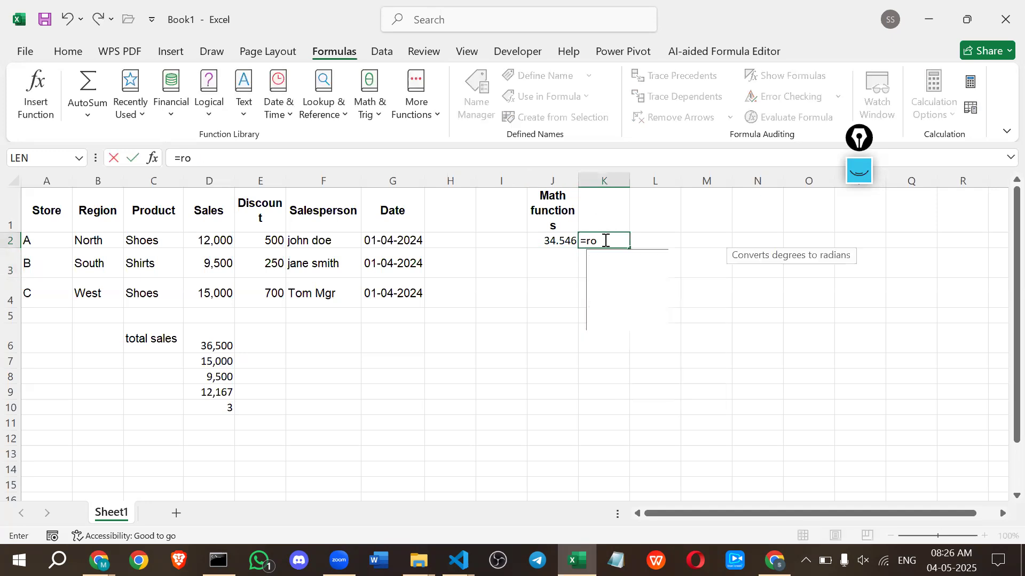
{"action": "key", "text": "Down"}
{"action": "key", "text": "Tab"}
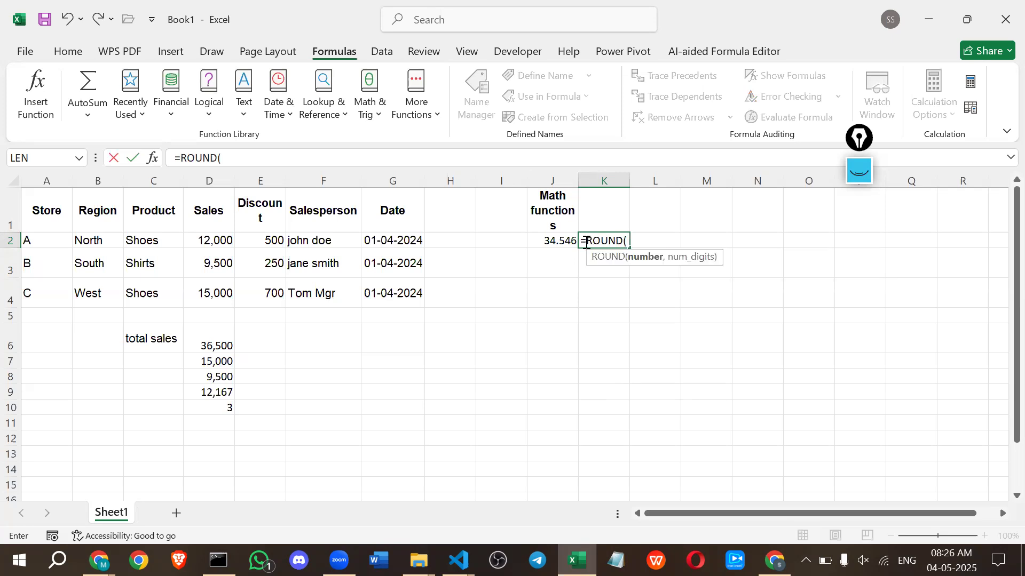
{"action": "left_click", "coordinate": [541, 243]}
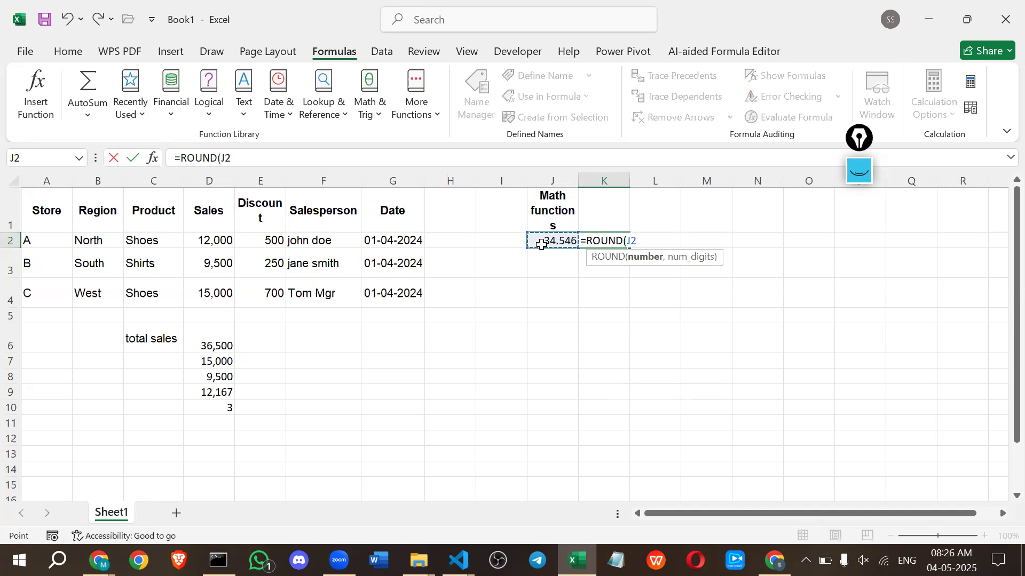
{"action": "type", "text": ","}
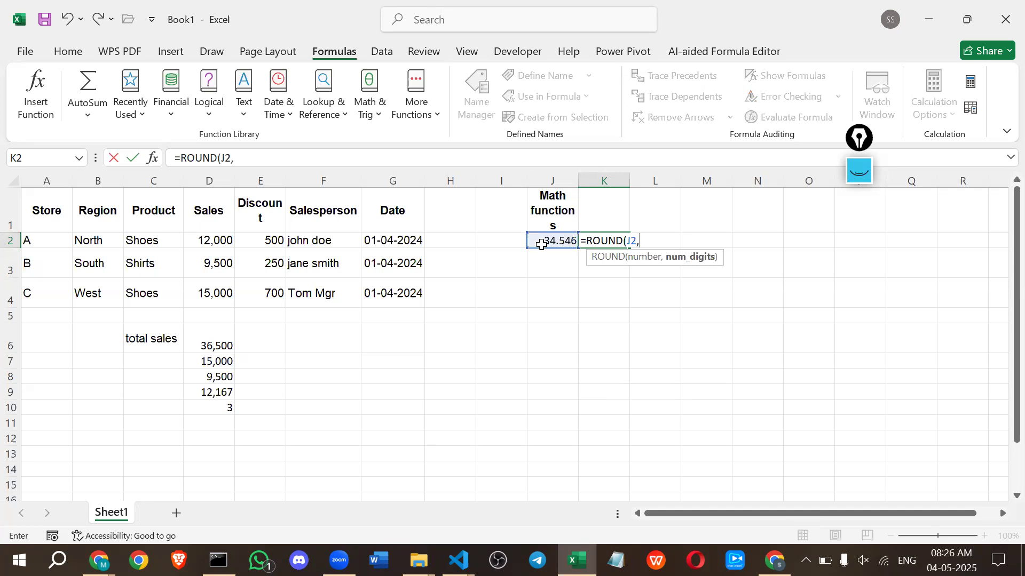
{"action": "type", "text": "2)"}
{"action": "key", "text": "Return"}
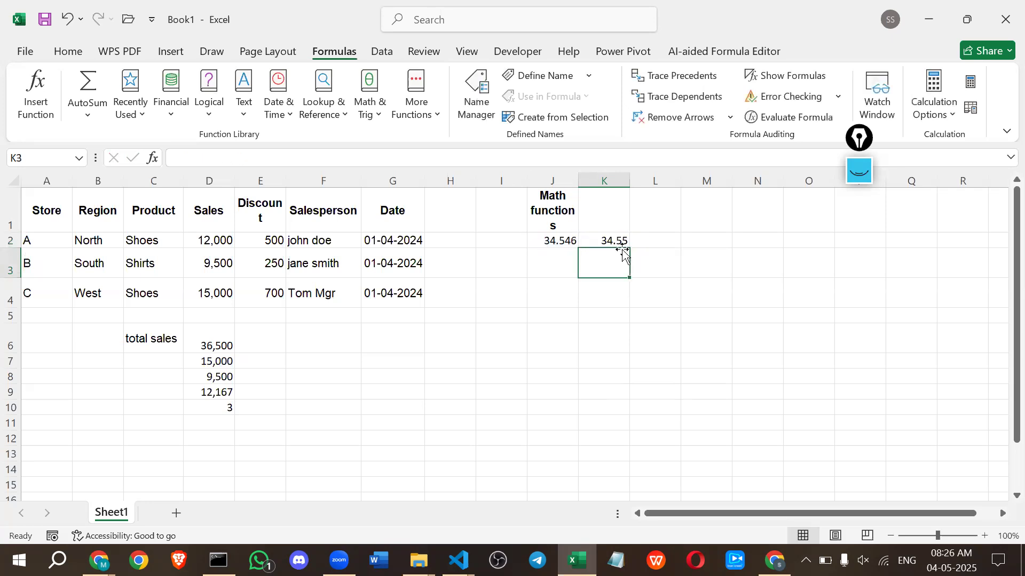
Change the number of digits in K2's ROUND formula to 1.
{"action": "double_click", "coordinate": [622, 244]}
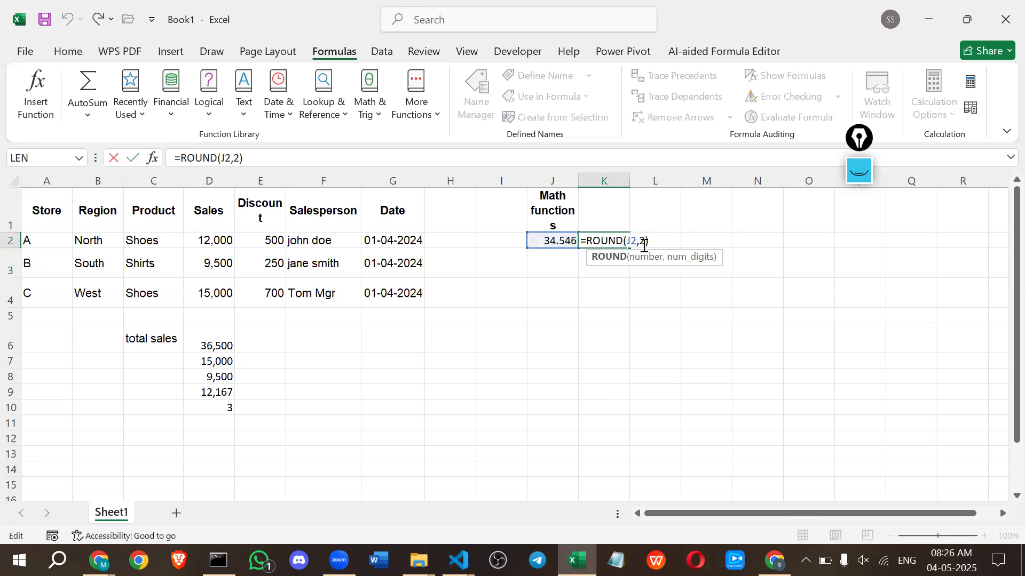
{"action": "left_click", "coordinate": [644, 245]}
{"action": "key", "text": "BackSpace"}
{"action": "type", "text": "1"}
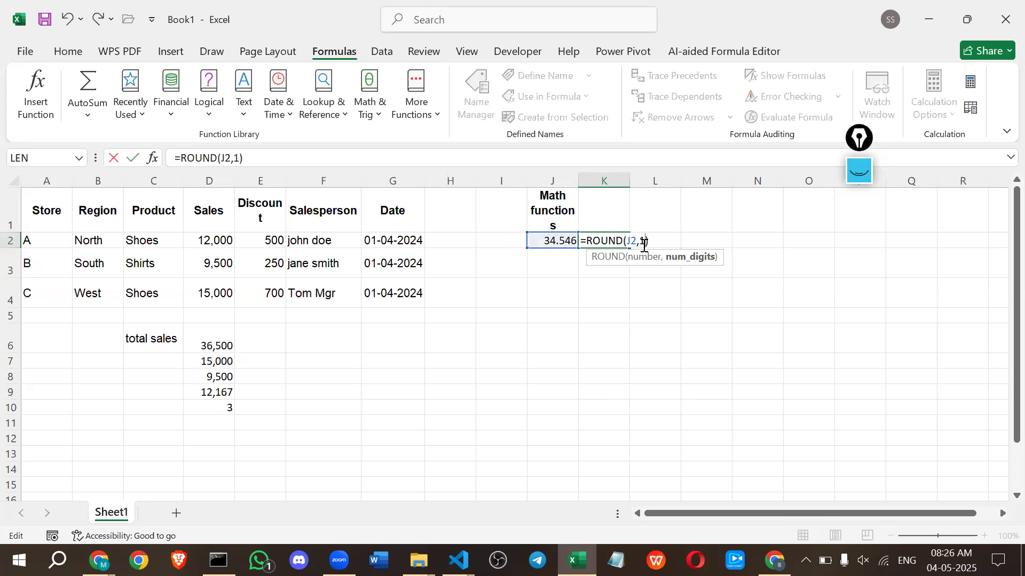
{"action": "key", "text": "Return"}
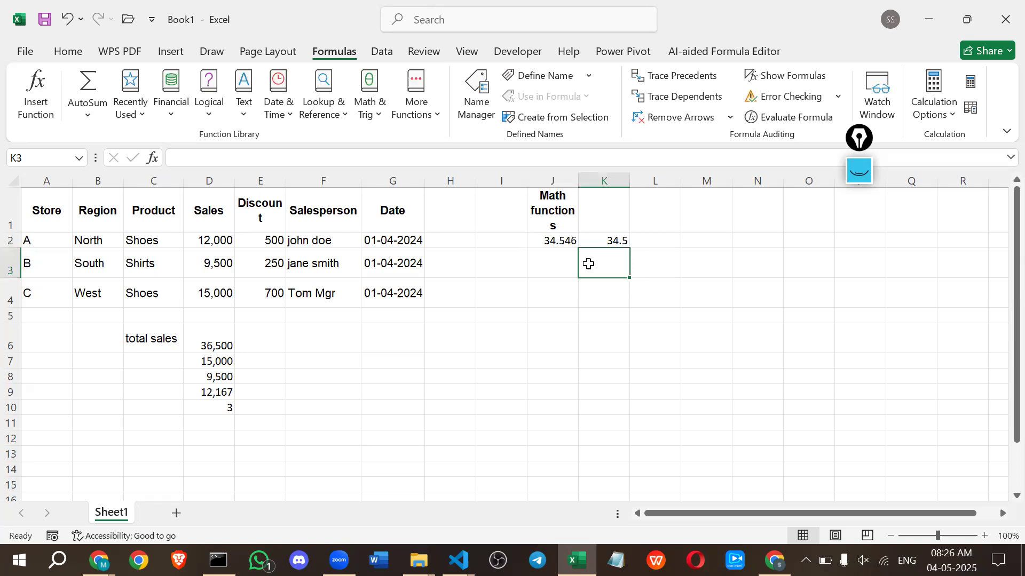
Enter the formula =CEILING(J2,1) in cell K3 to round the sample number up.
{"action": "type", "text": "=ce"}
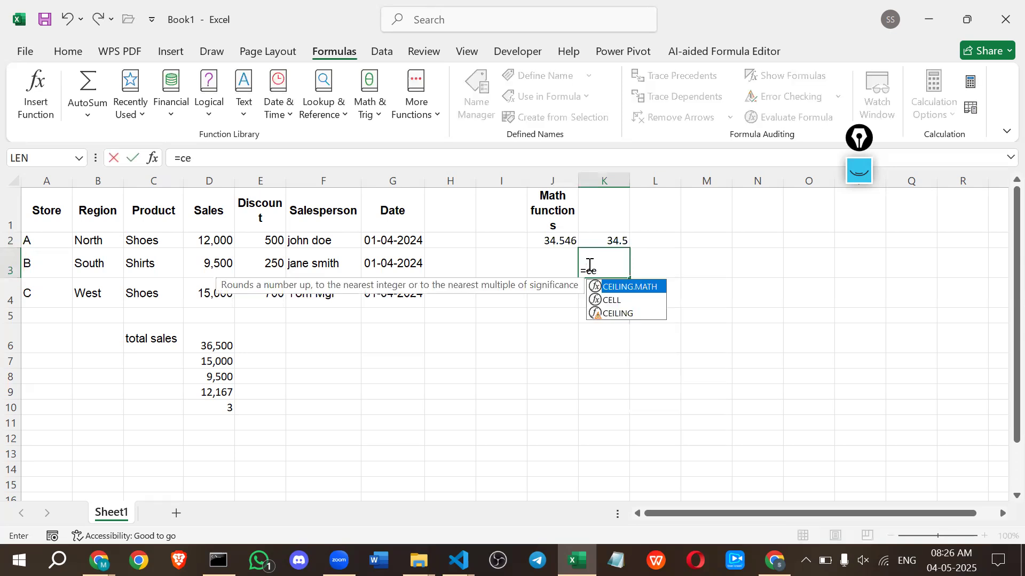
{"action": "key", "text": "Down"}
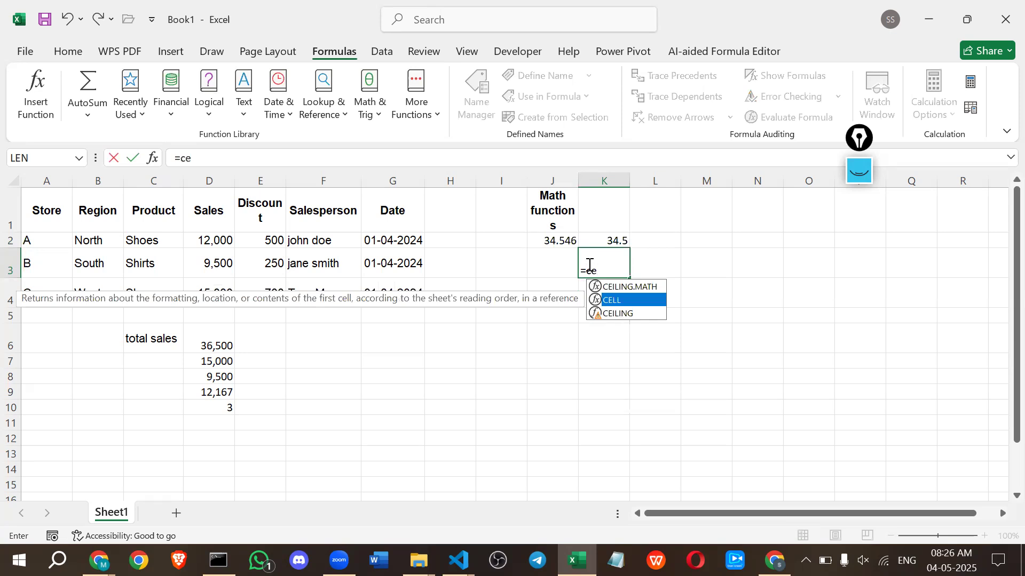
{"action": "key", "text": "Tab"}
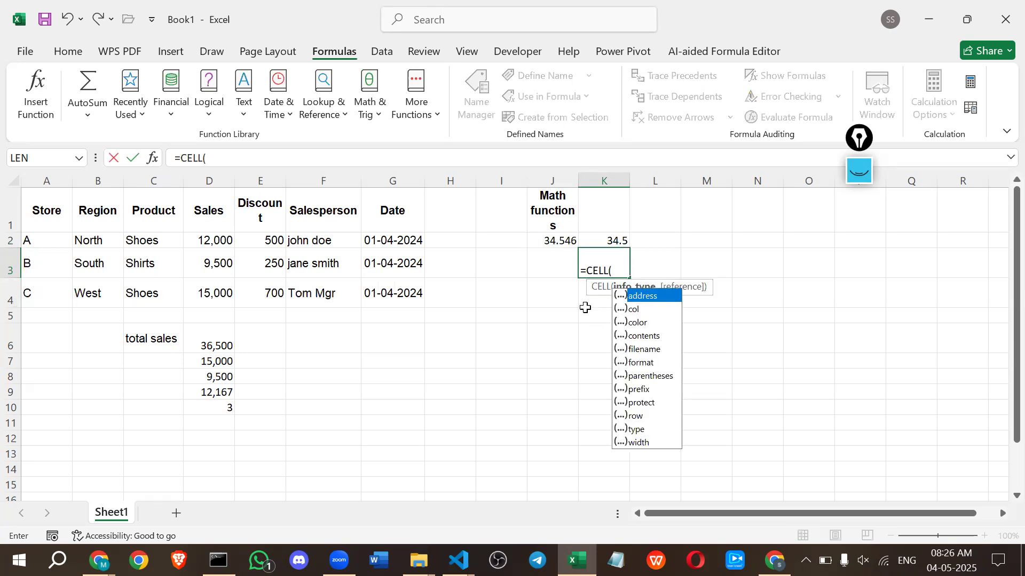
{"action": "key", "text": "BackSpace"}
{"action": "key", "text": "BackSpace"}
{"action": "key", "text": "BackSpace"}
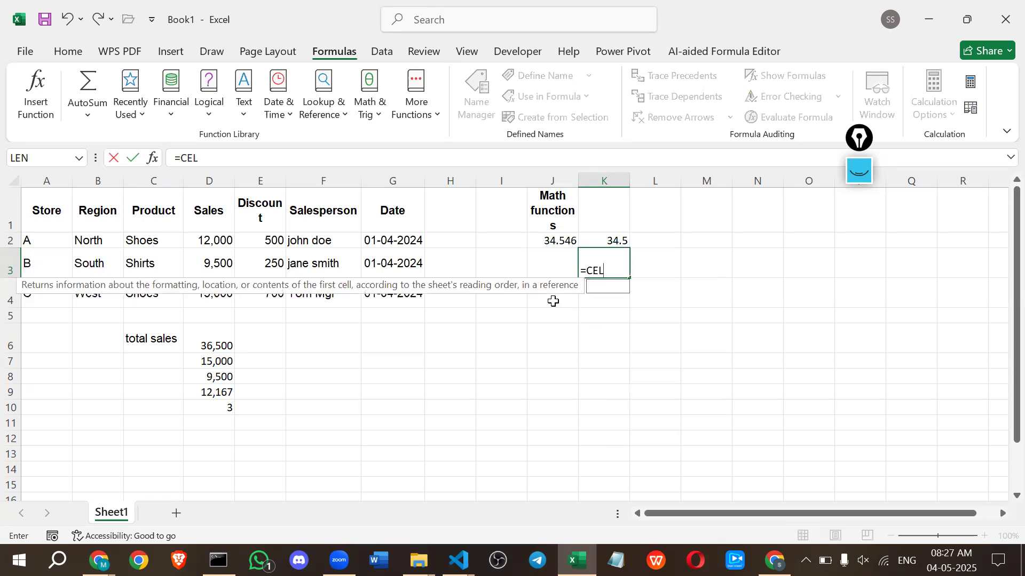
{"action": "key", "text": "Down"}
{"action": "key", "text": "Down"}
{"action": "key", "text": "Tab"}
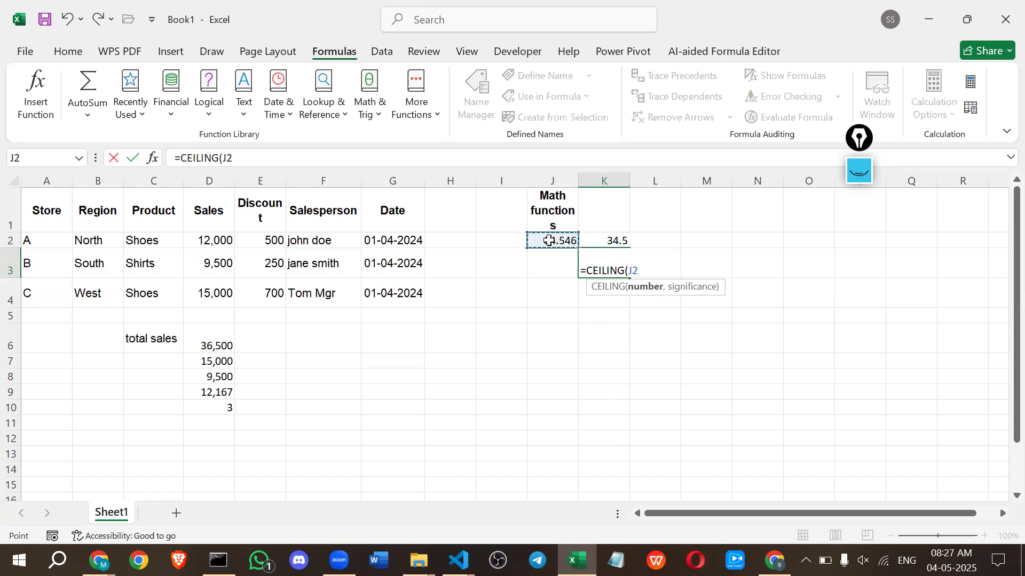
{"action": "type", "text": ")"}
{"action": "key", "text": "Return"}
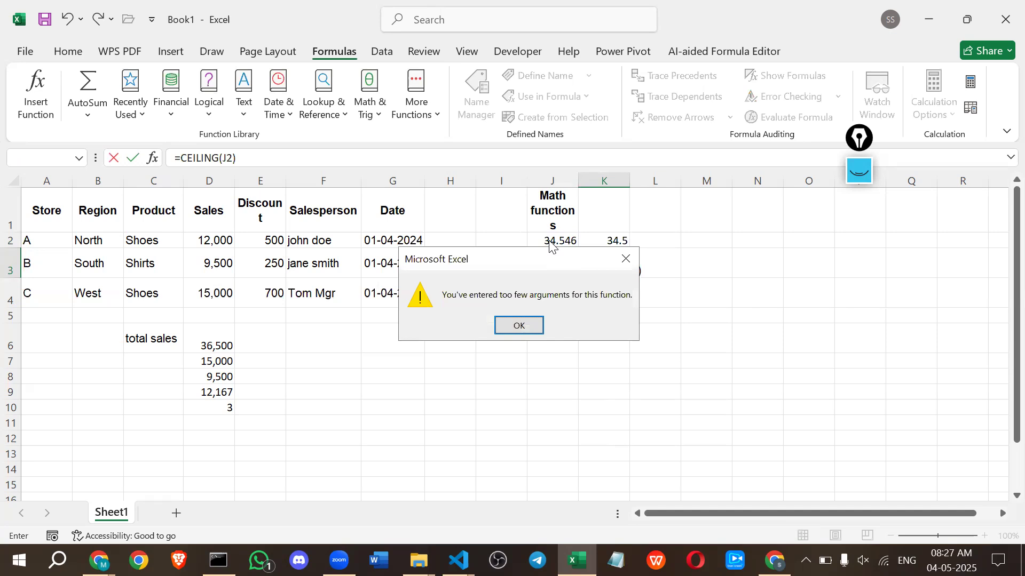
{"action": "key", "text": "Return"}
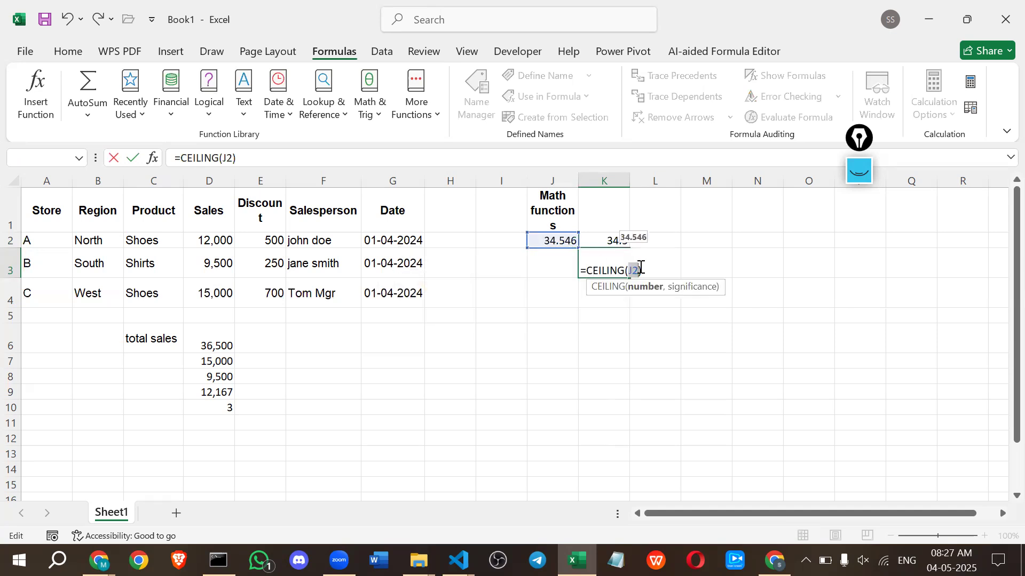
{"action": "type", "text": ",1"}
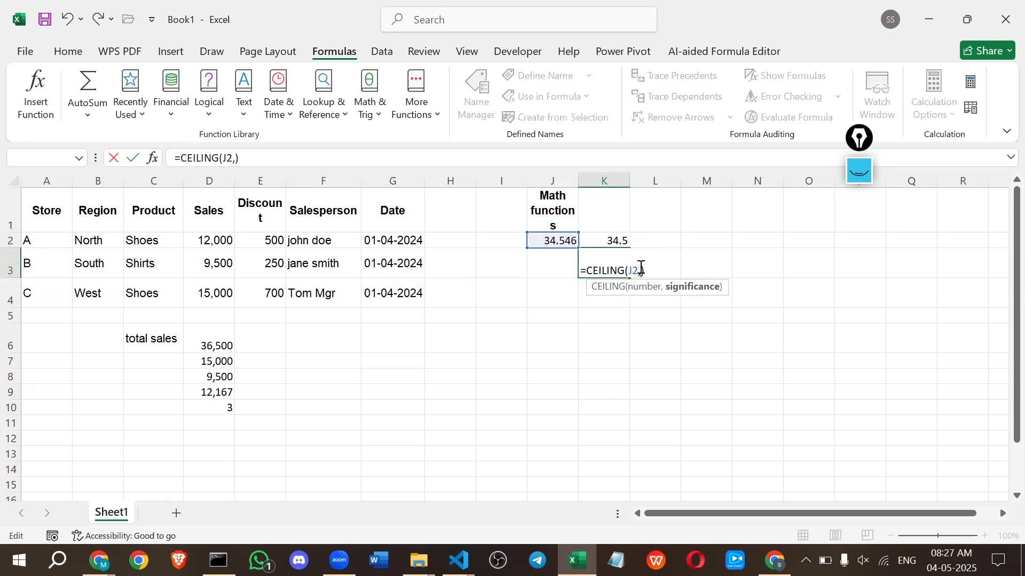
{"action": "key", "text": "Return"}
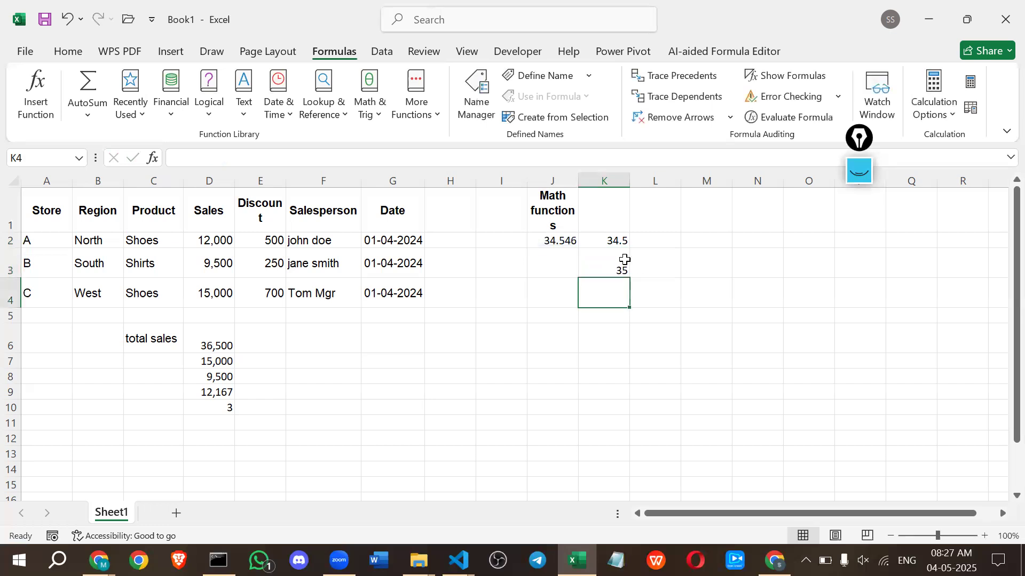
Change the significance in K3's CEILING formula to 2, making it =CEILING(J2,2).
{"action": "double_click", "coordinate": [622, 261]}
{"action": "left_click", "coordinate": [646, 270]}
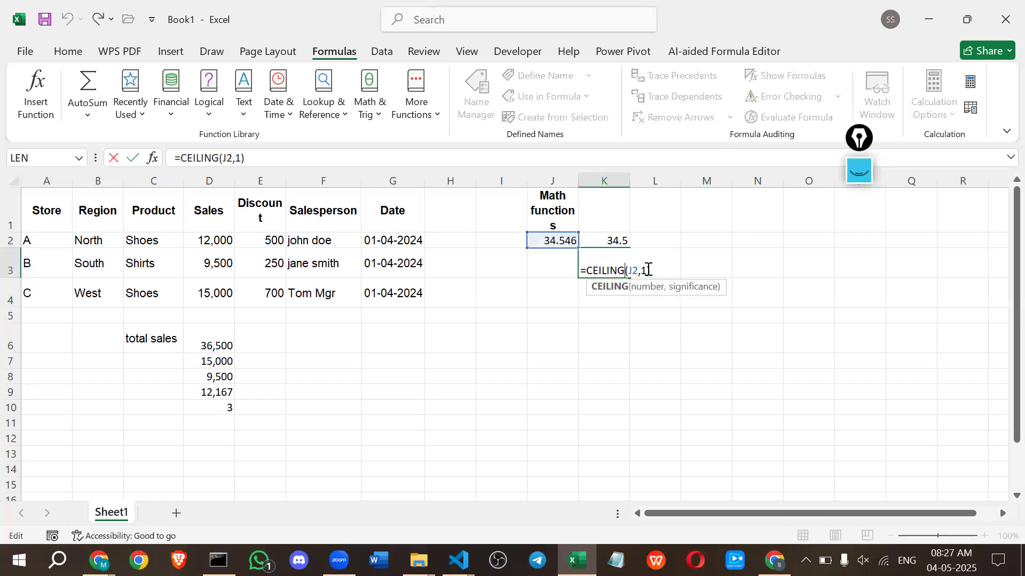
{"action": "key", "text": "BackSpace"}
{"action": "type", "text": "2"}
{"action": "key", "text": "Return"}
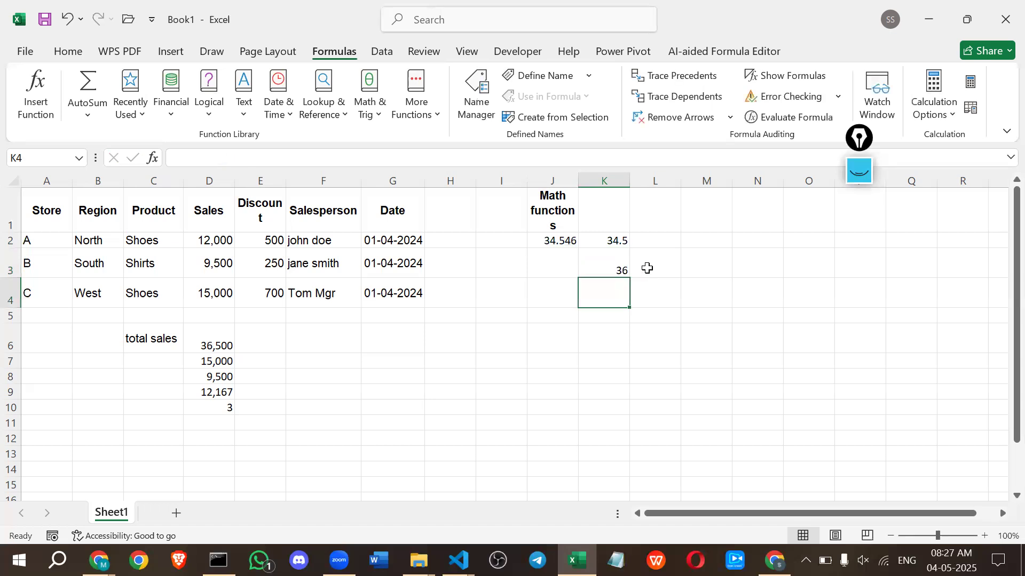
Set the significance argument of the CEILING formula in K3 to 3.
{"action": "double_click", "coordinate": [605, 270]}
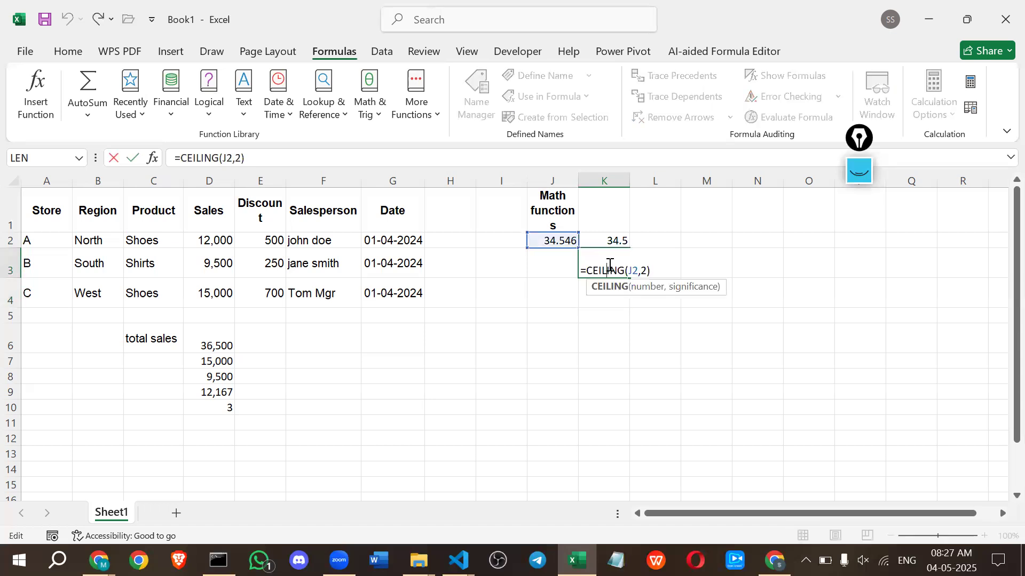
{"action": "key", "text": "BackSpace"}
{"action": "type", "text": "3"}
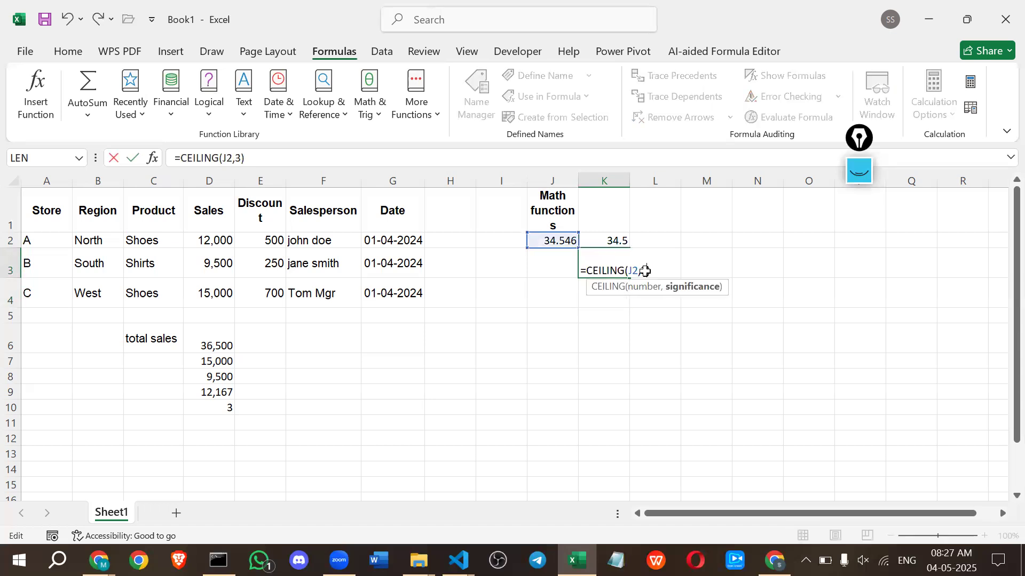
{"action": "key", "text": "Return"}
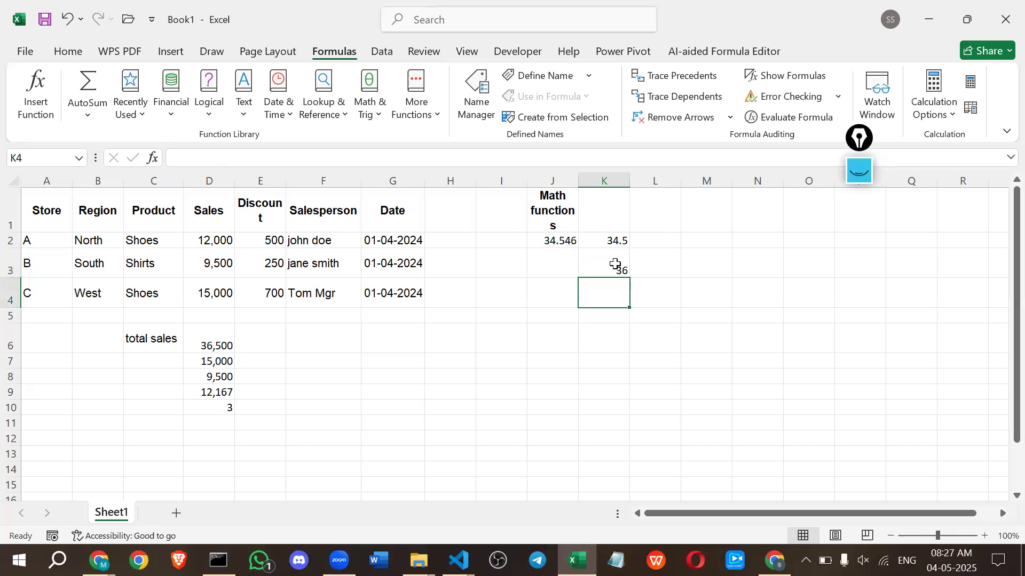
Set the significance argument of the CEILING formula in K3 to 4.
{"action": "left_click", "coordinate": [616, 264]}
{"action": "double_click", "coordinate": [616, 269]}
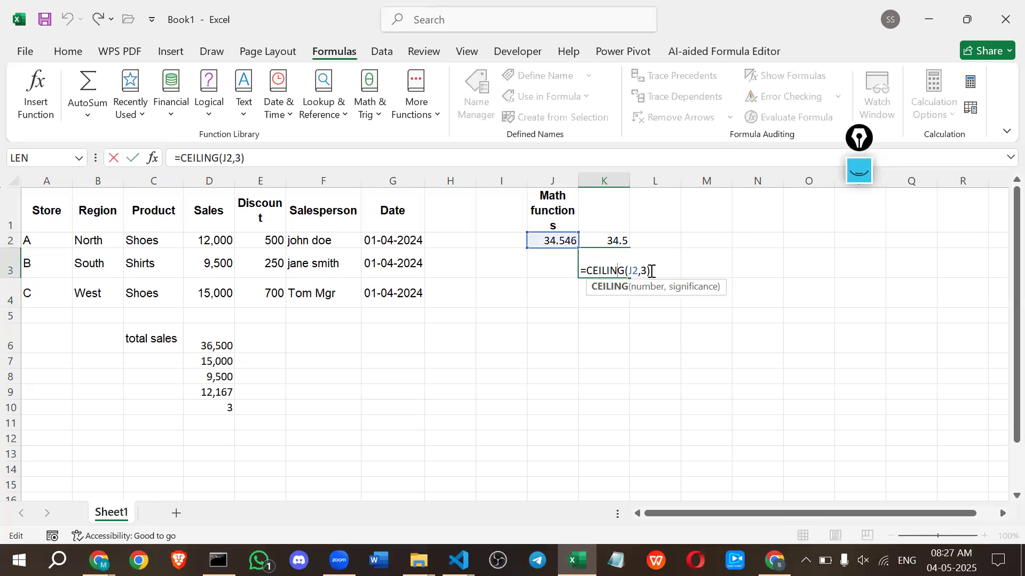
{"action": "left_click", "coordinate": [647, 270]}
{"action": "left_click", "coordinate": [646, 266]}
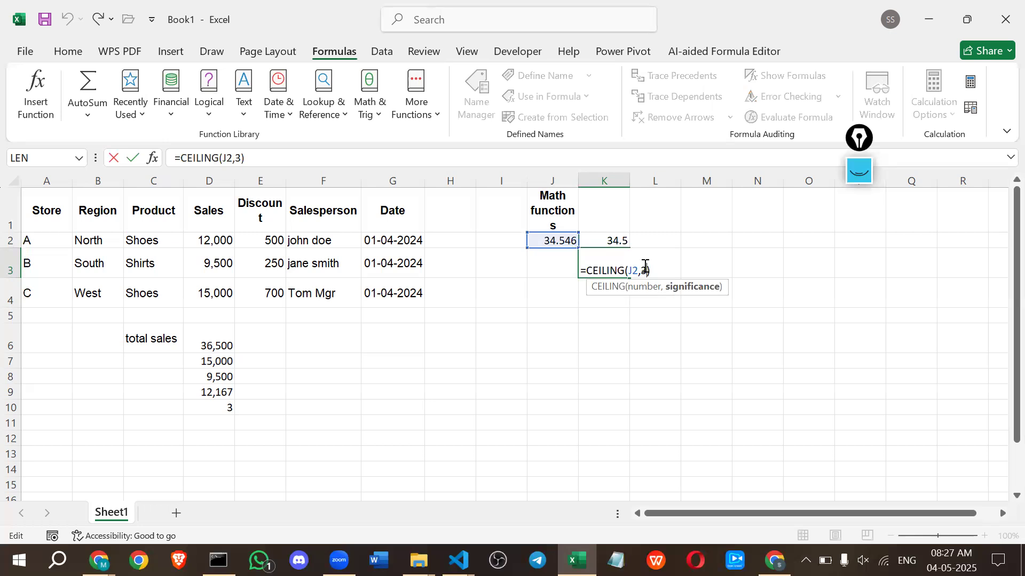
{"action": "key", "text": "BackSpace"}
{"action": "type", "text": "4"}
{"action": "key", "text": "Return"}
Set the significance argument of the CEILING formula in K3 to 0.
{"action": "double_click", "coordinate": [613, 267]}
{"action": "key", "text": "BackSpace"}
{"action": "type", "text": "0"}
{"action": "key", "text": "Return"}
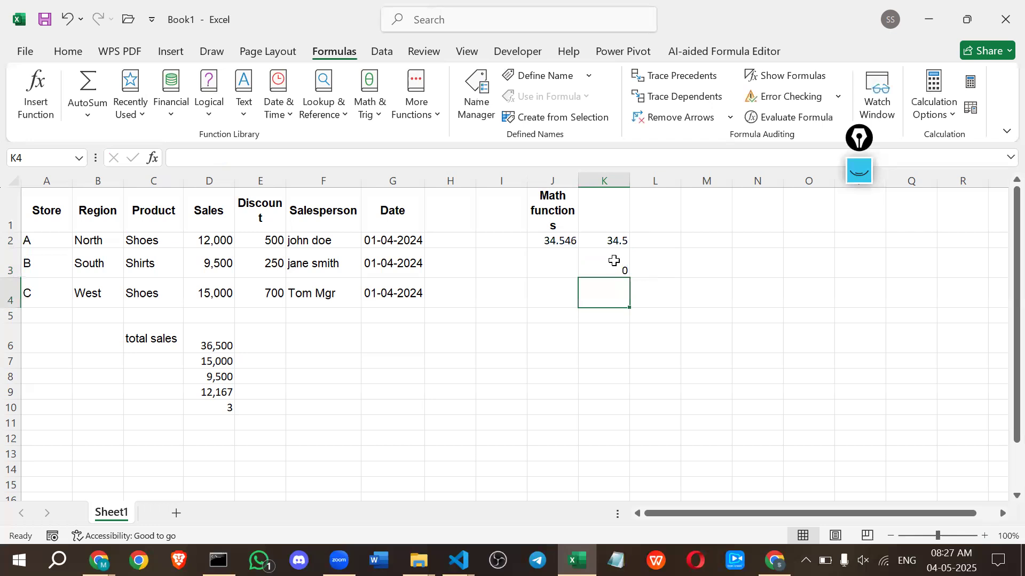
Set the significance argument of the CEILING formula in K3 to 1.
{"action": "left_click", "coordinate": [615, 262]}
{"action": "double_click", "coordinate": [615, 262]}
{"action": "double_click", "coordinate": [645, 269]}
{"action": "type", "text": "1"}
{"action": "key", "text": "Return"}
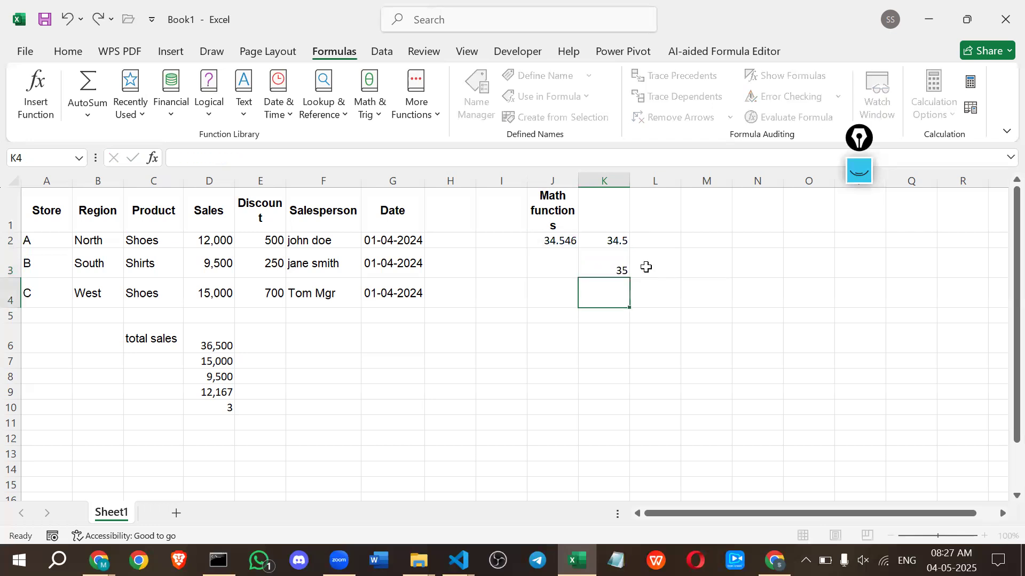
Set the CEILING formula in K3 to =CEILING(J2,2) and recheck its arguments.
{"action": "left_click", "coordinate": [617, 270]}
{"action": "double_click", "coordinate": [617, 269]}
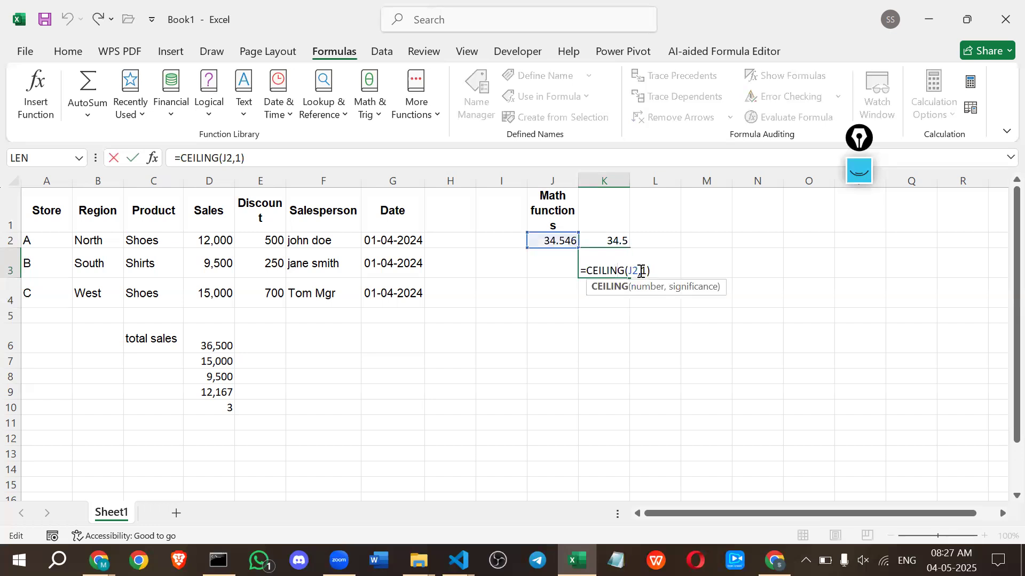
{"action": "double_click", "coordinate": [641, 271]}
{"action": "type", "text": "2"}
{"action": "key", "text": "Return"}
{"action": "left_click", "coordinate": [609, 272]}
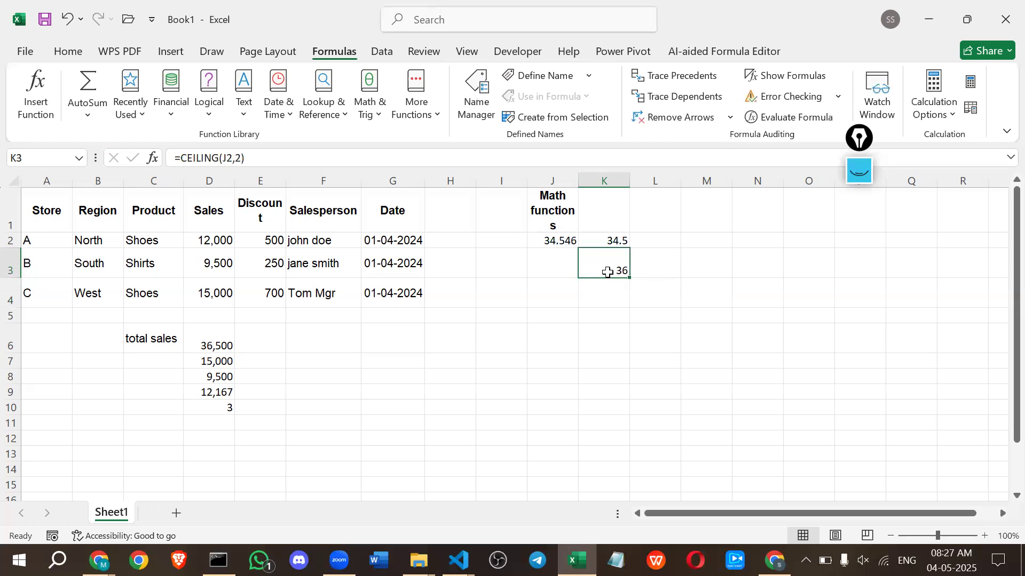
{"action": "double_click", "coordinate": [608, 273]}
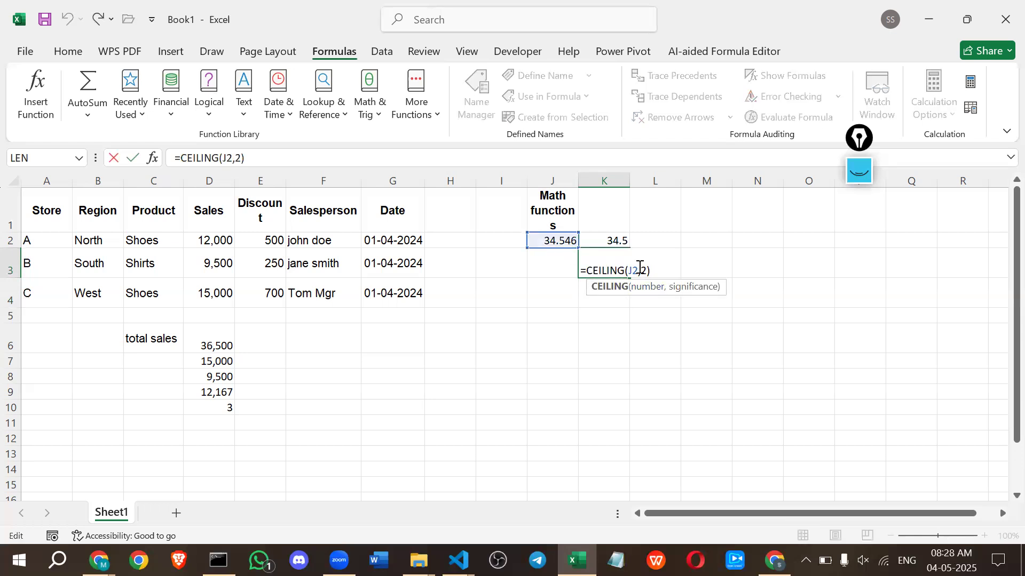
{"action": "left_click", "coordinate": [644, 266]}
{"action": "key", "text": "Return"}
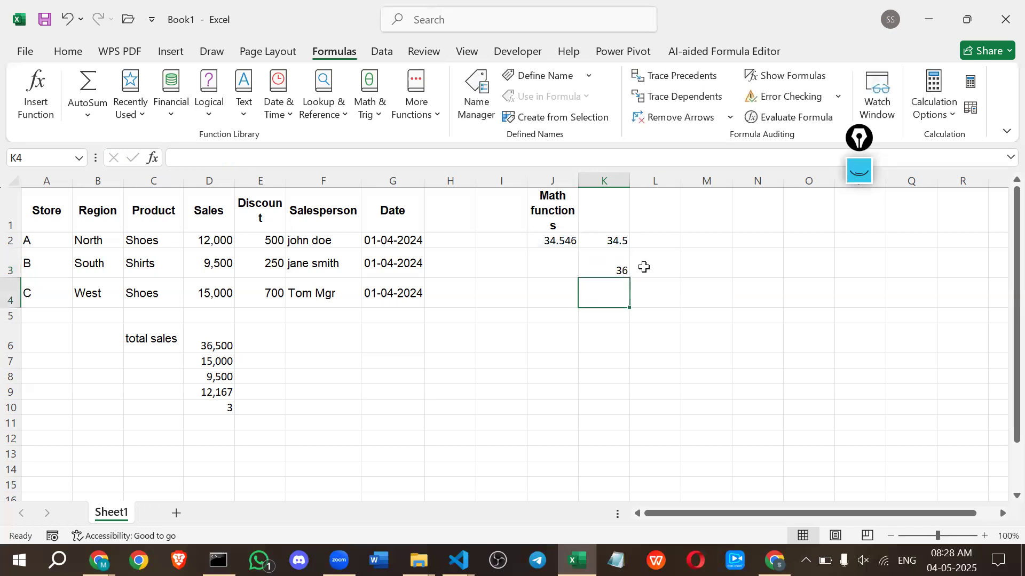
Enter the formula =FLOOR(J2,1) in K4, choosing FLOOR rather than FLOOR.MATH from the suggested functions.
{"action": "type", "text": "="}
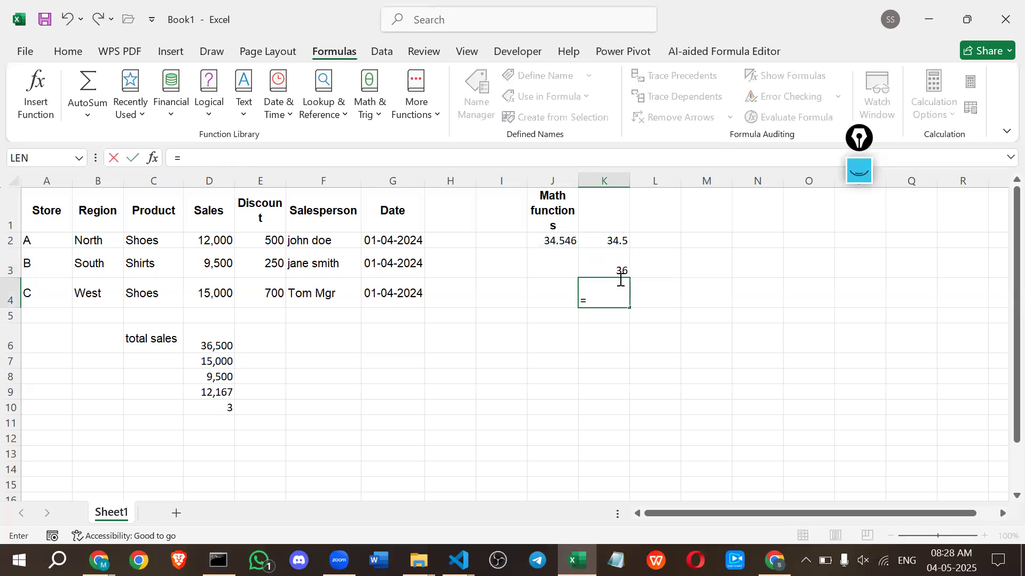
{"action": "type", "text": "flo"}
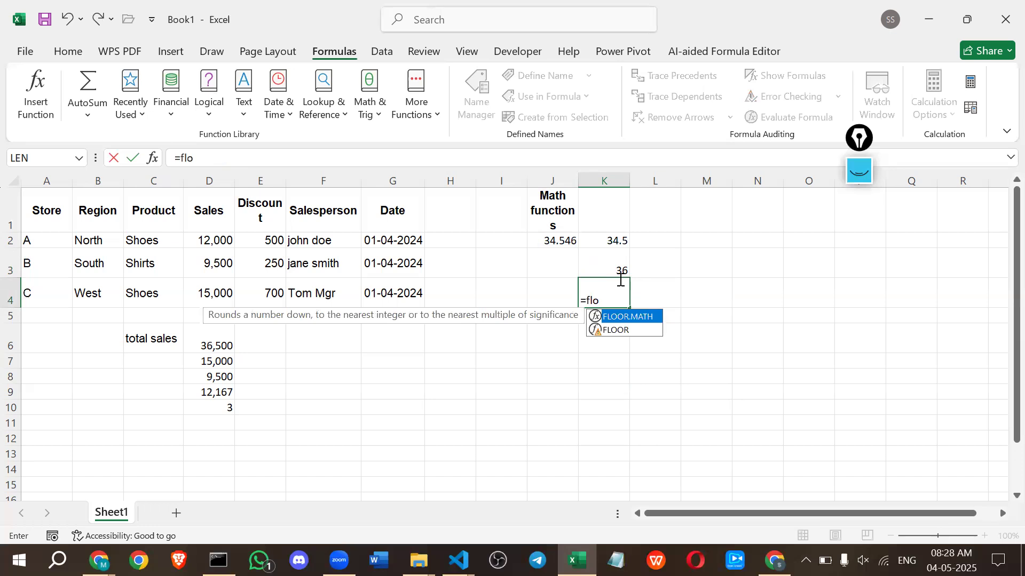
{"action": "key", "text": "Down"}
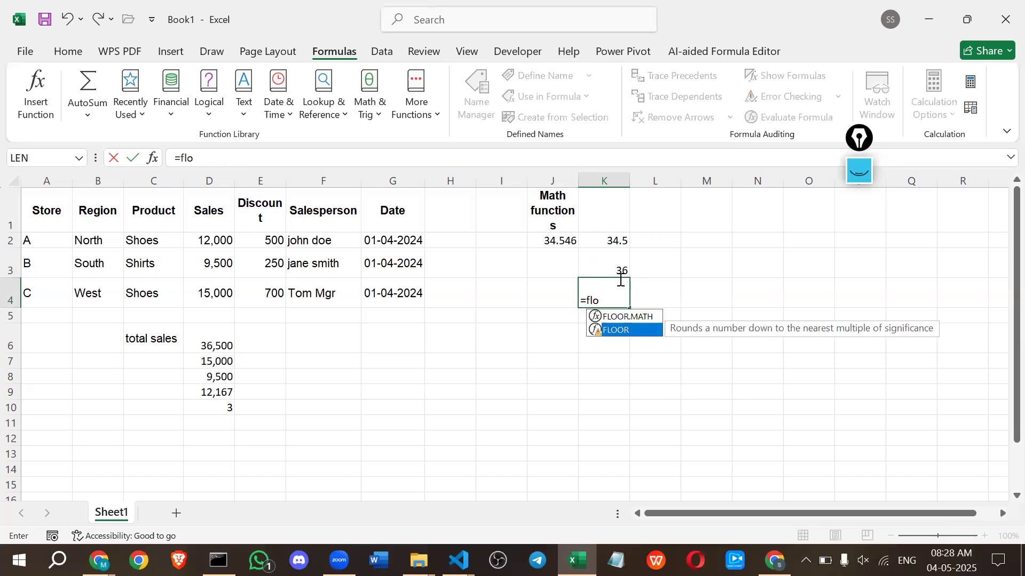
{"action": "key", "text": "Up"}
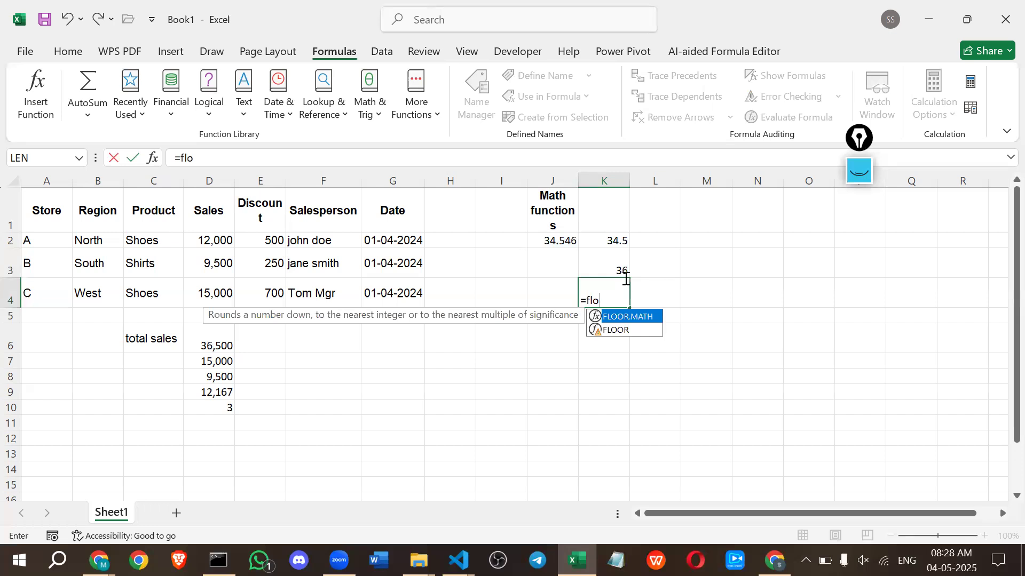
{"action": "key", "text": "Down"}
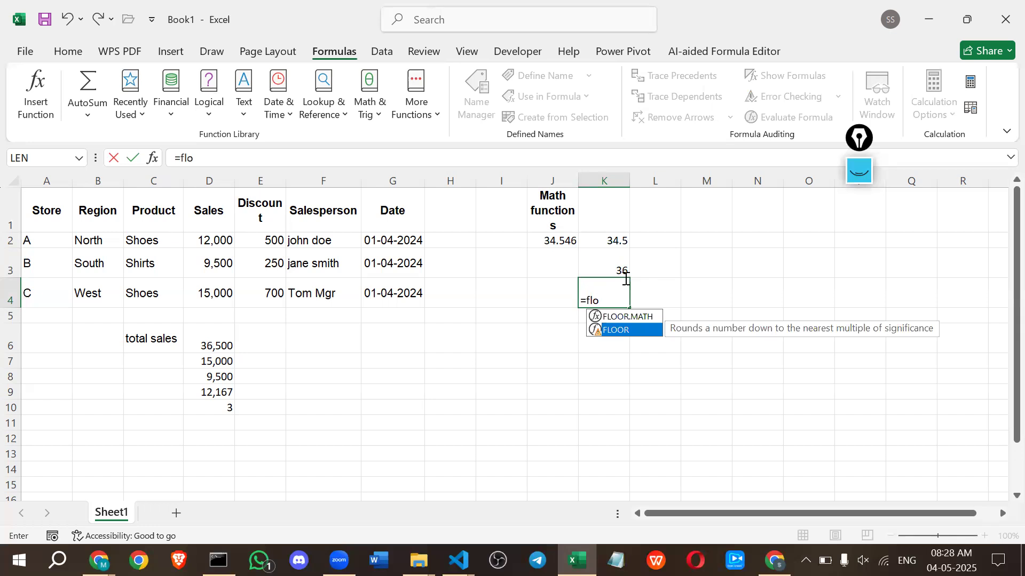
{"action": "key", "text": "Up"}
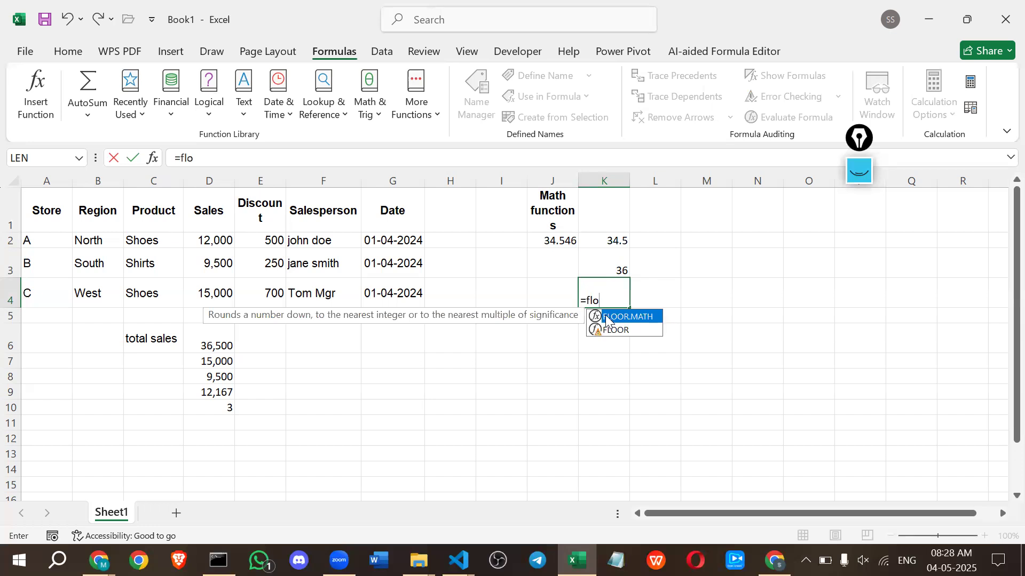
{"action": "left_click", "coordinate": [611, 334]}
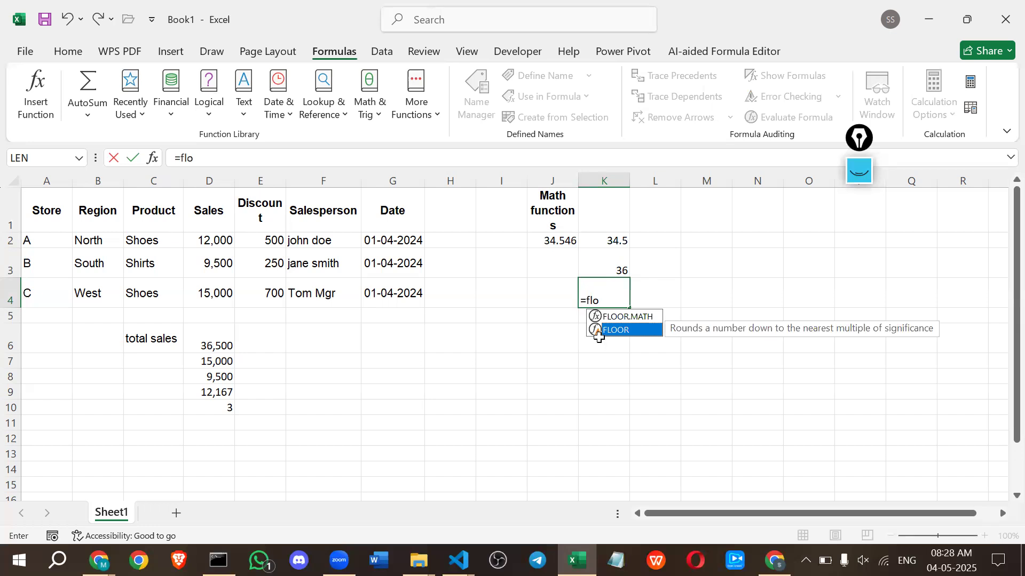
{"action": "double_click", "coordinate": [597, 335]}
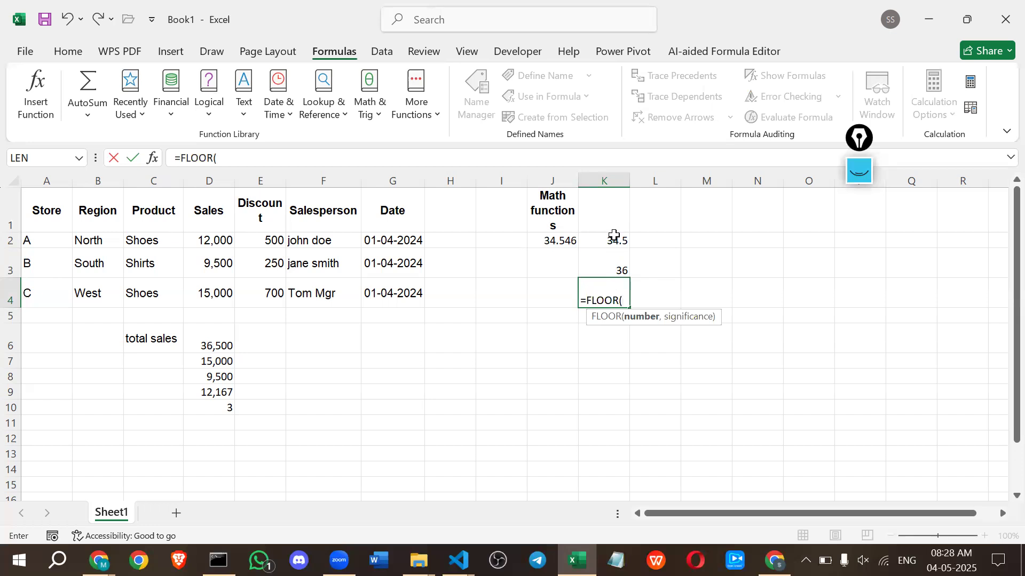
{"action": "left_click", "coordinate": [559, 241]}
{"action": "type", "text": ",1"}
{"action": "key", "text": "Return"}
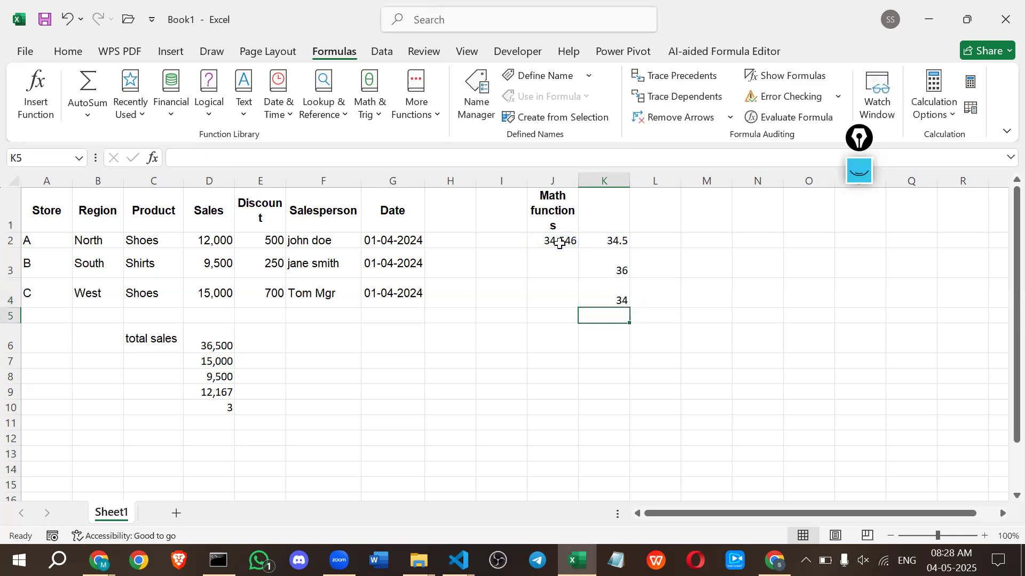
Set the significance argument of the FLOOR formula in K4 to 2.
{"action": "double_click", "coordinate": [599, 295]}
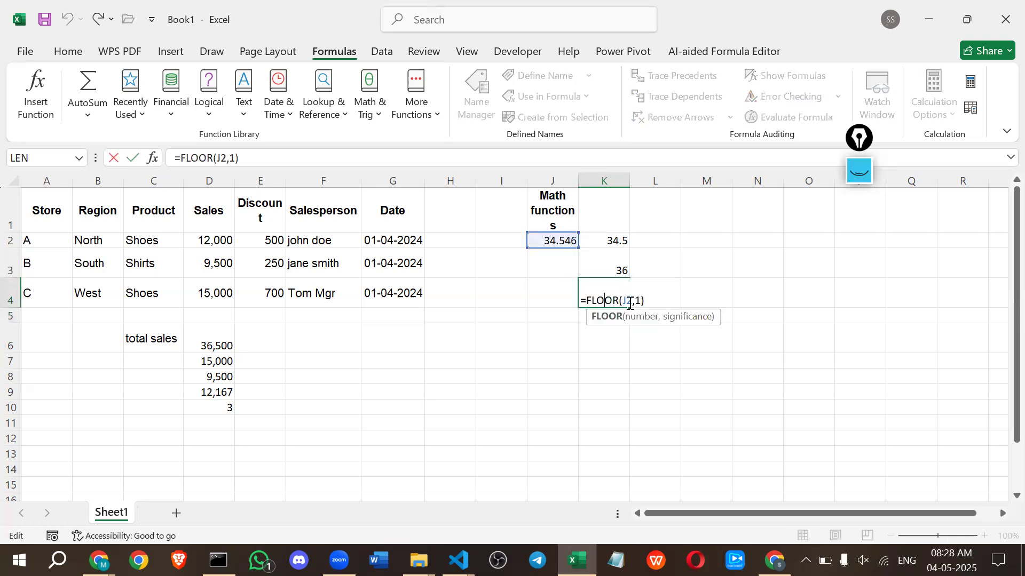
{"action": "key", "text": "BackSpace"}
{"action": "type", "text": "2"}
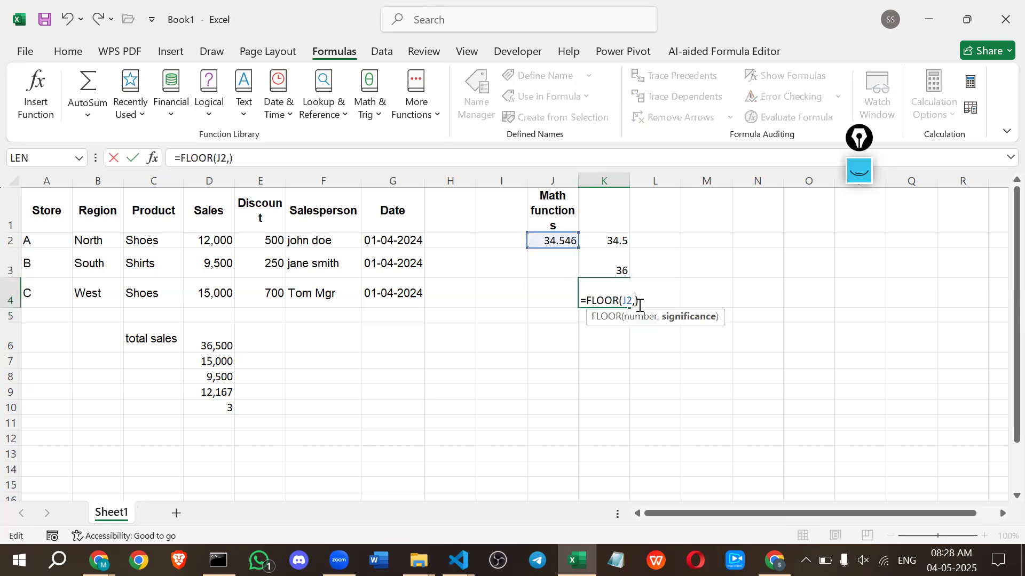
{"action": "key", "text": "Return"}
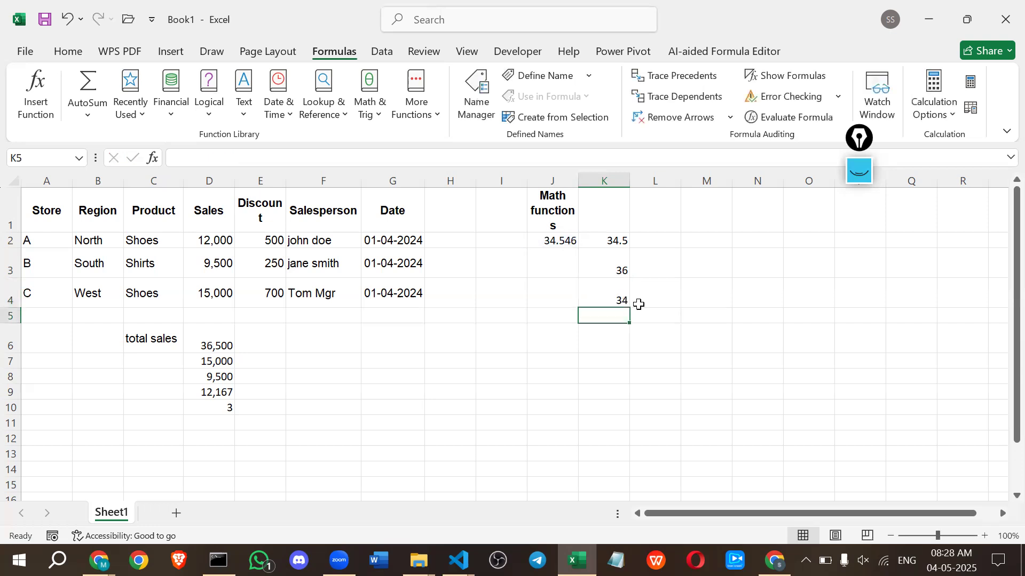
Set the significance argument of the FLOOR formula in K4 to 3.
{"action": "double_click", "coordinate": [619, 298]}
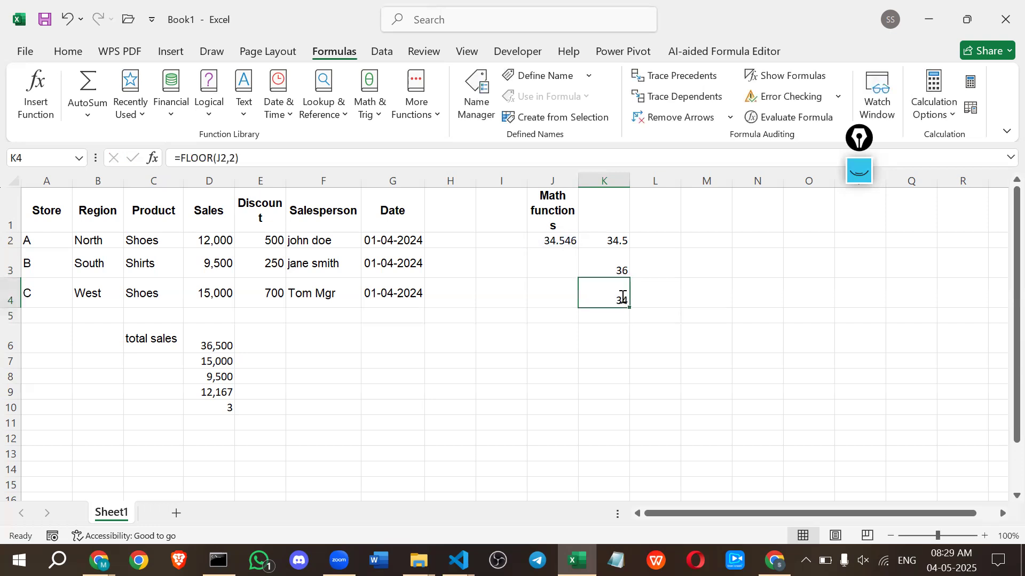
{"action": "double_click", "coordinate": [637, 301]}
{"action": "type", "text": "3"}
{"action": "key", "text": "Return"}
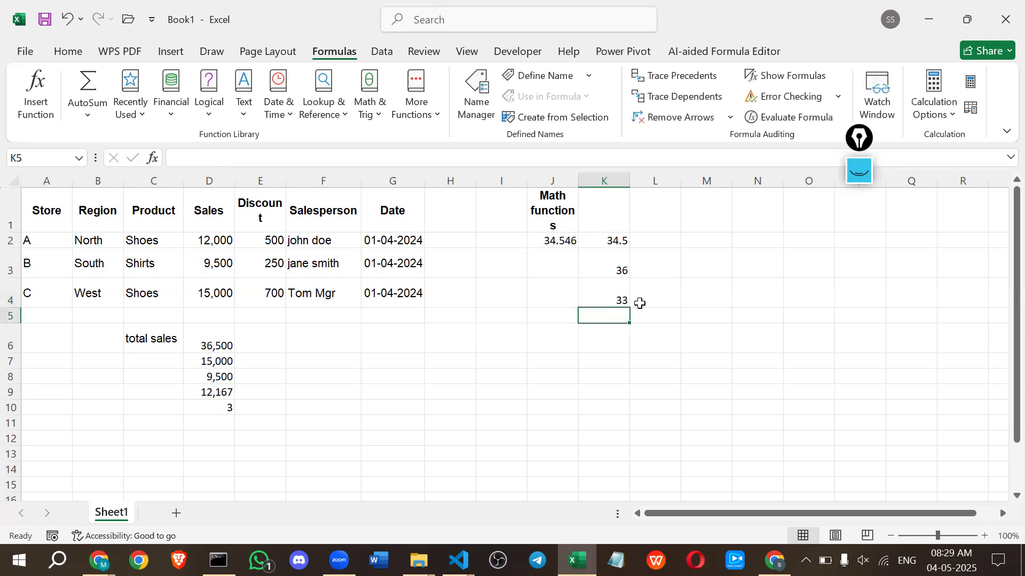
Set the significance argument of the FLOOR formula in K4 to 4.
{"action": "left_click", "coordinate": [601, 297]}
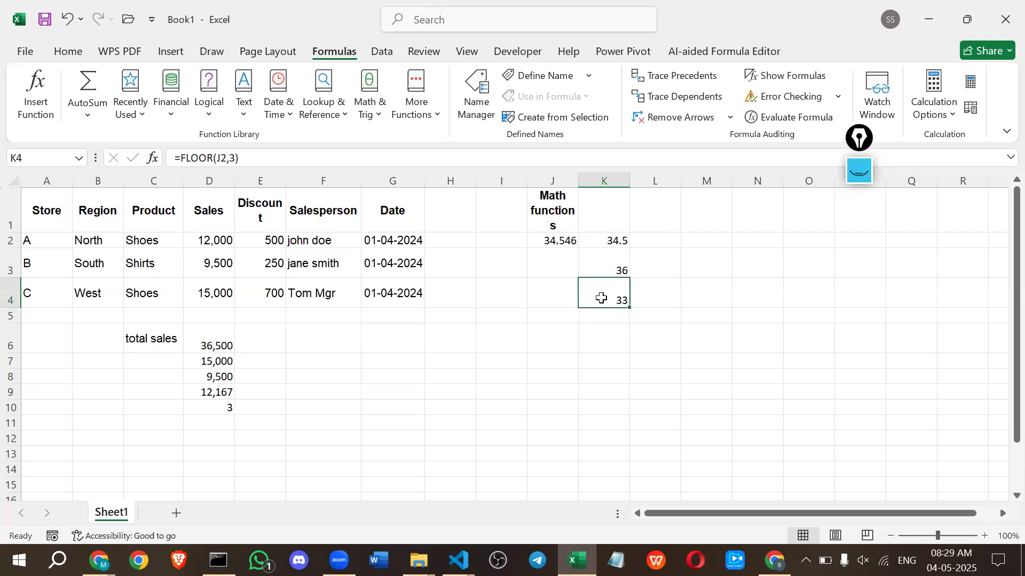
{"action": "double_click", "coordinate": [602, 298]}
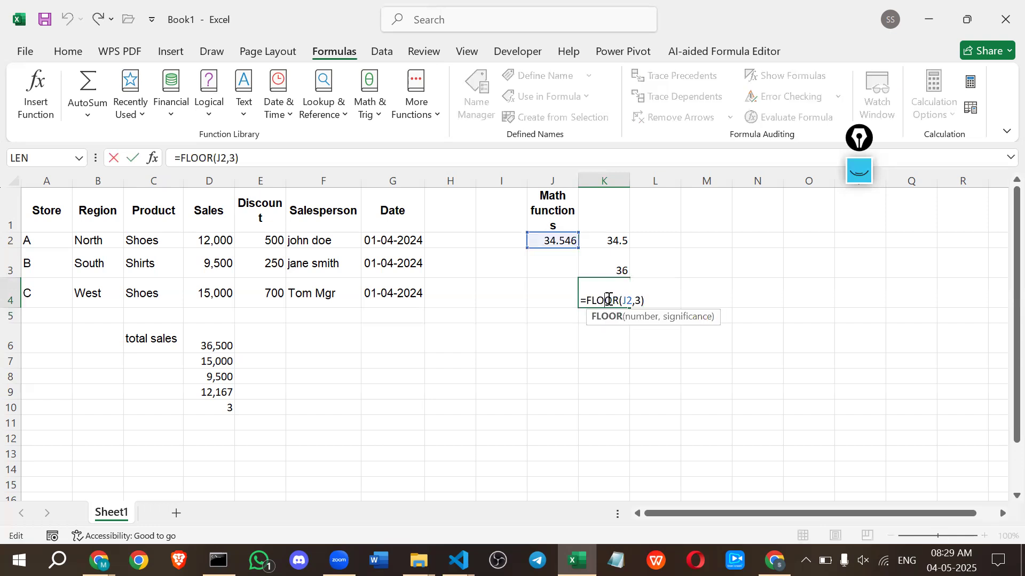
{"action": "double_click", "coordinate": [639, 298]}
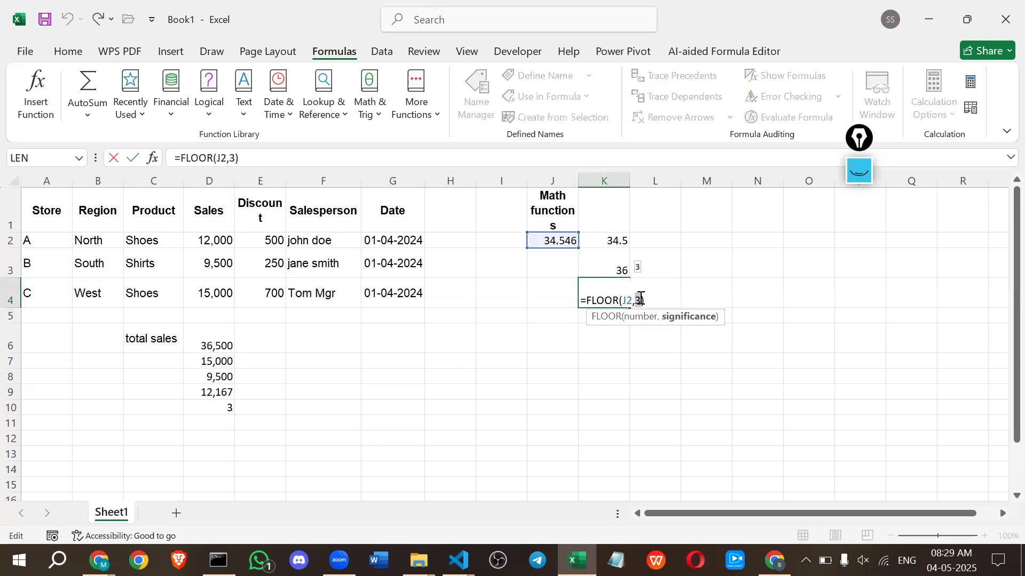
{"action": "key", "text": "BackSpace"}
{"action": "type", "text": "4"}
{"action": "key", "text": "Return"}
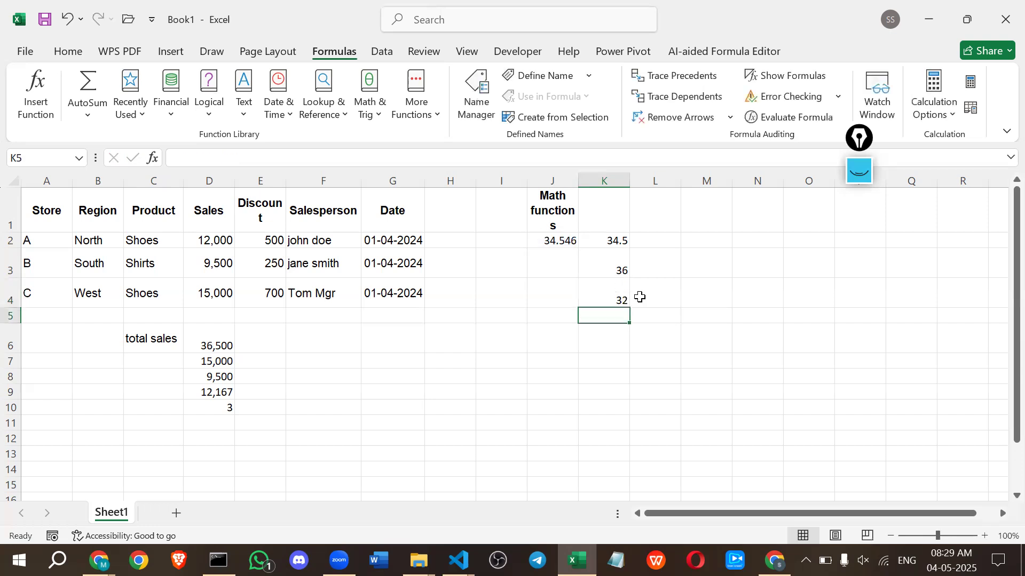
Set the significance argument of the CEILING formula in K3 to 3.
{"action": "left_click", "coordinate": [600, 295]}
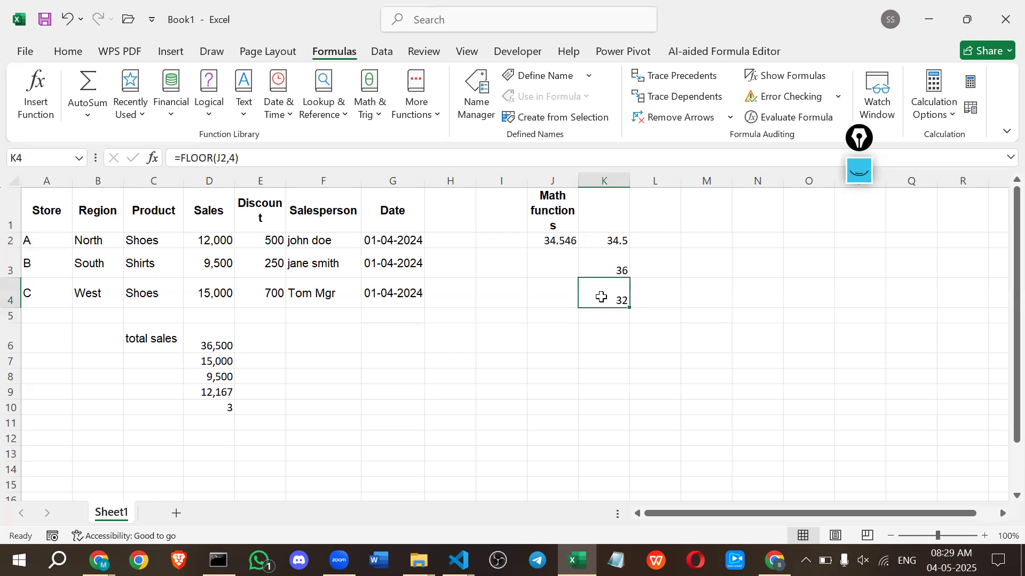
{"action": "left_click", "coordinate": [605, 261]}
{"action": "double_click", "coordinate": [610, 268]}
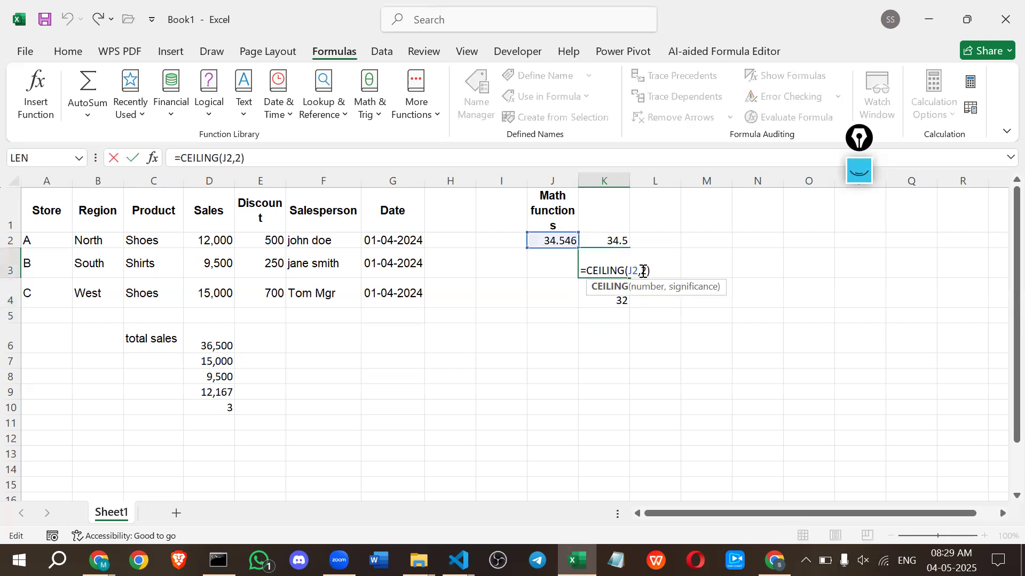
{"action": "double_click", "coordinate": [643, 271]}
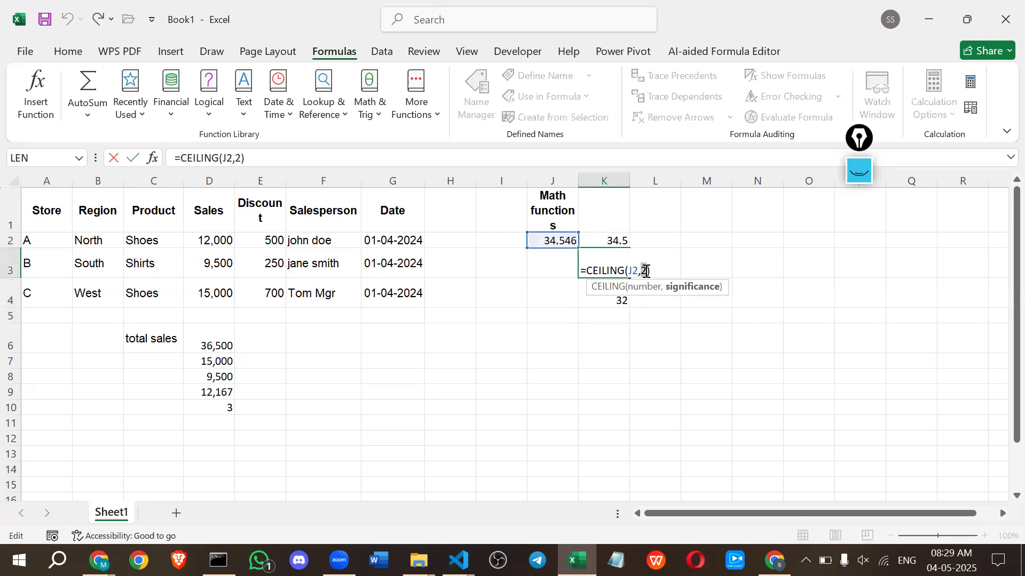
{"action": "type", "text": "3"}
{"action": "key", "text": "Return"}
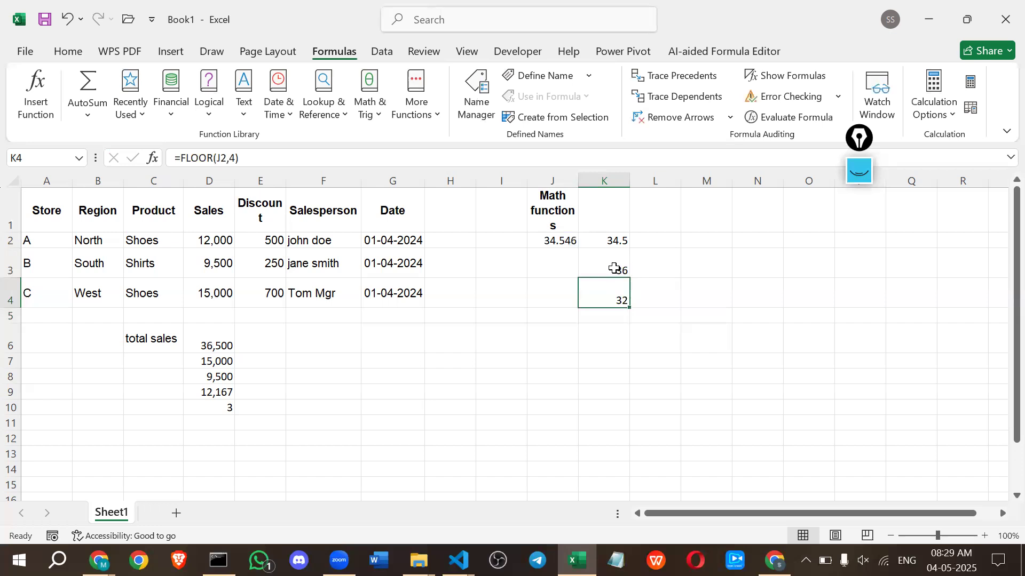
Change the CEILING formula in K3 to =CEILING(J2,4).
{"action": "left_click", "coordinate": [614, 268]}
{"action": "double_click", "coordinate": [615, 268]}
{"action": "double_click", "coordinate": [647, 271]}
{"action": "type", "text": "4"}
{"action": "key", "text": "Return"}
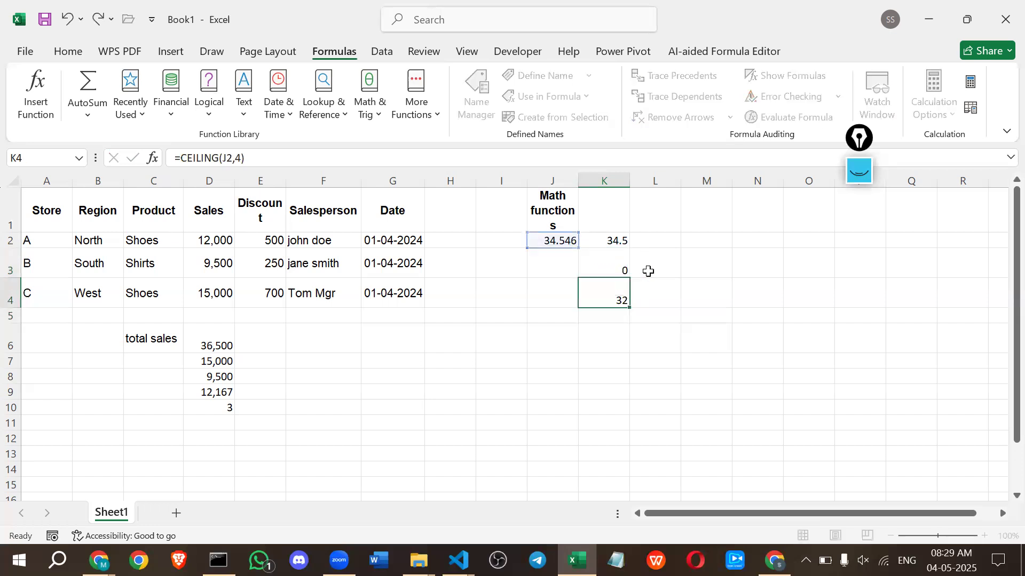
Set the significance argument of the CEILING formula in K3 to 5.
{"action": "double_click", "coordinate": [619, 267]}
{"action": "double_click", "coordinate": [648, 271]}
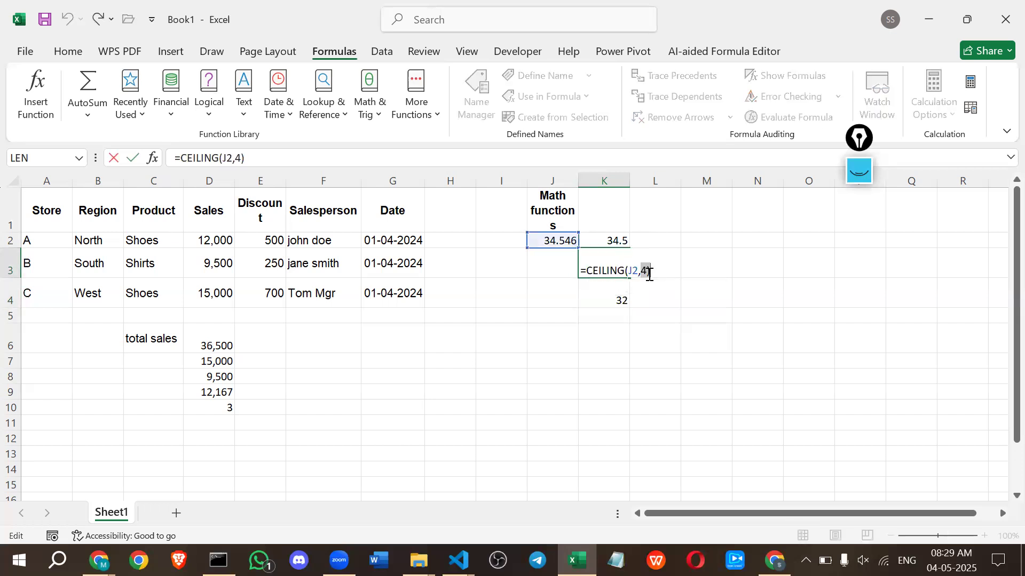
{"action": "key", "text": "BackSpace"}
{"action": "type", "text": "5"}
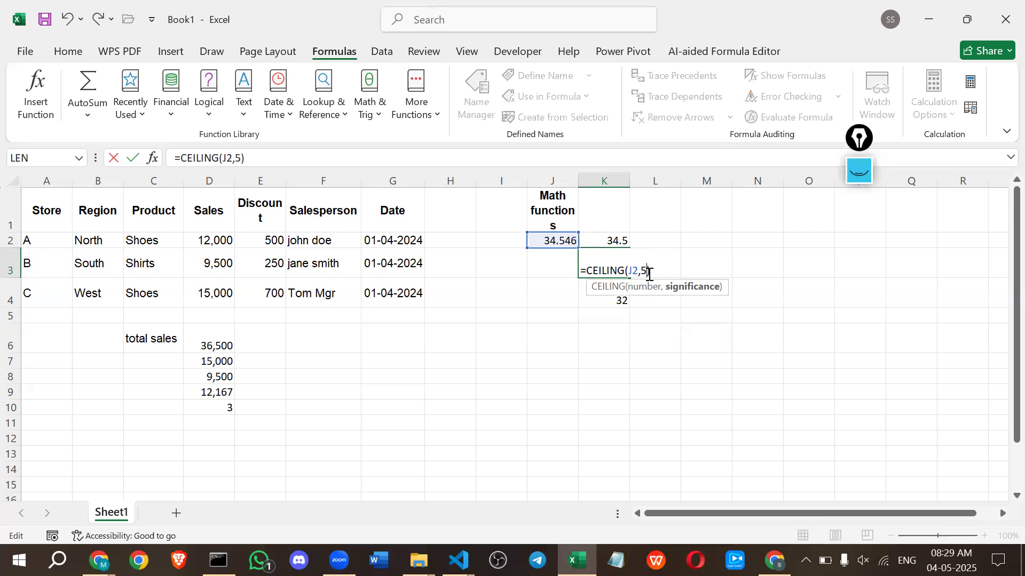
{"action": "key", "text": "Return"}
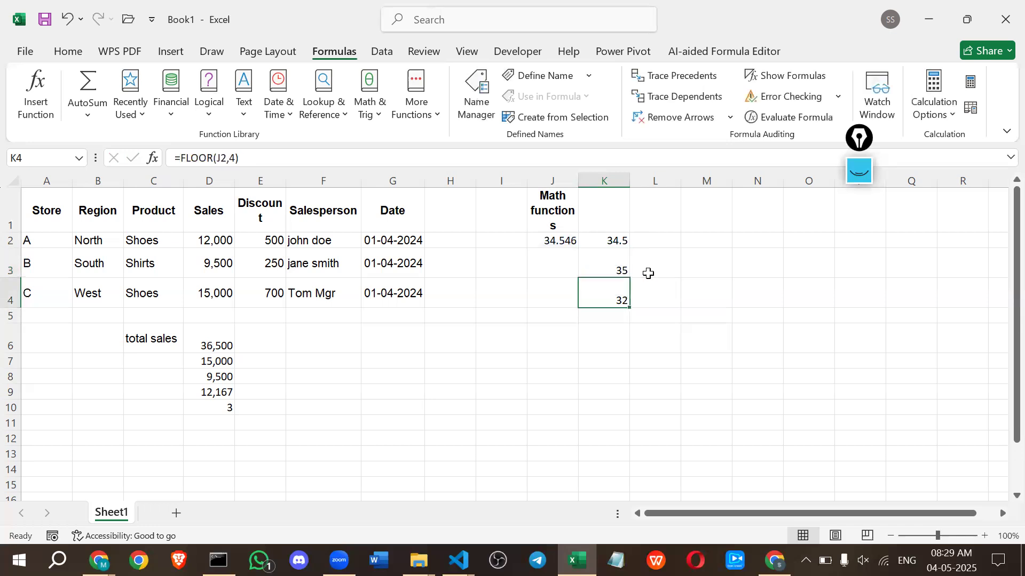
Label the ROUND result by entering the text round in L2, beside K2.
{"action": "left_click", "coordinate": [596, 269]}
{"action": "left_click", "coordinate": [601, 291]}
{"action": "left_click", "coordinate": [635, 239]}
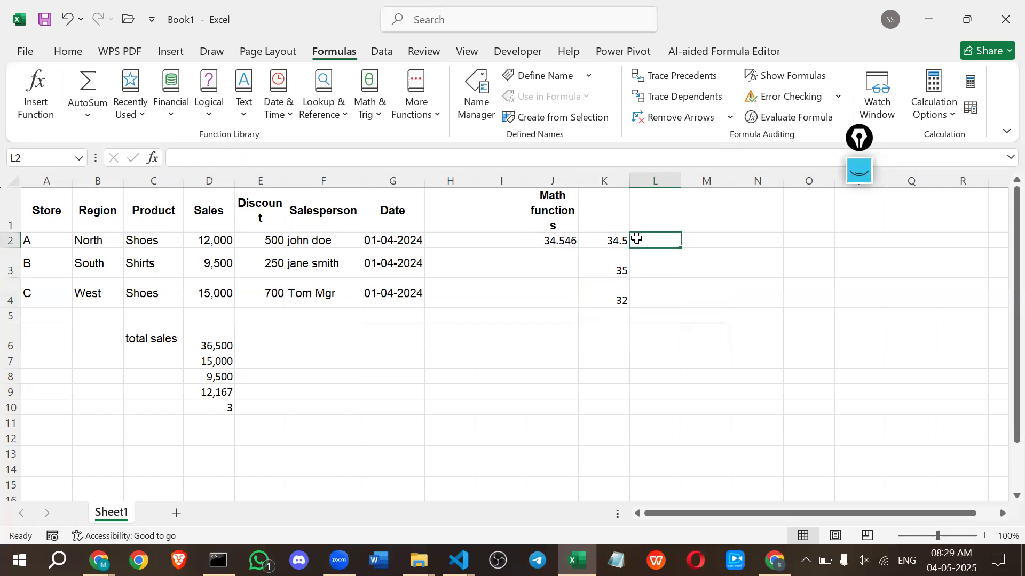
{"action": "type", "text": "count"}
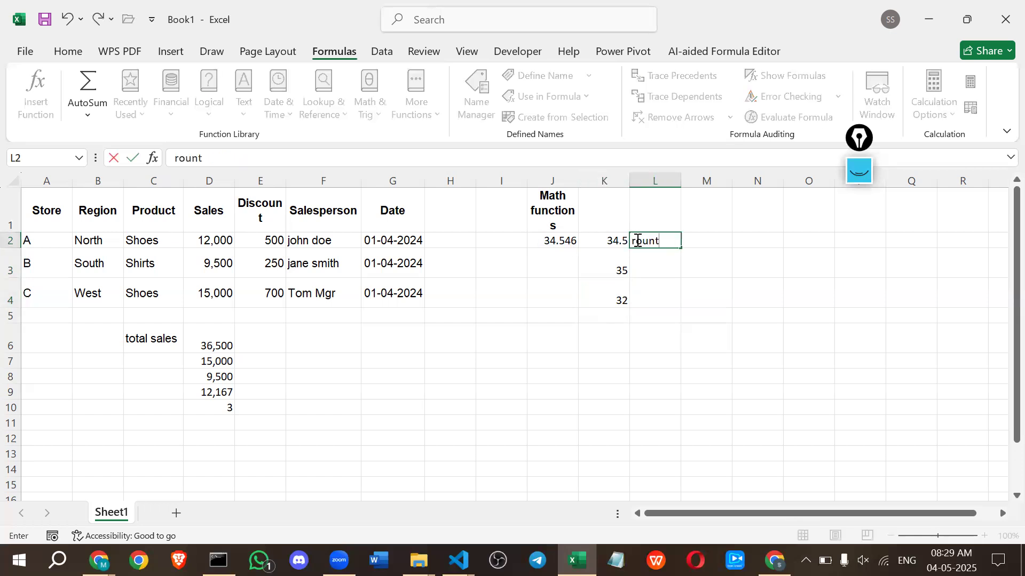
{"action": "key", "text": "Return"}
{"action": "double_click", "coordinate": [663, 239]}
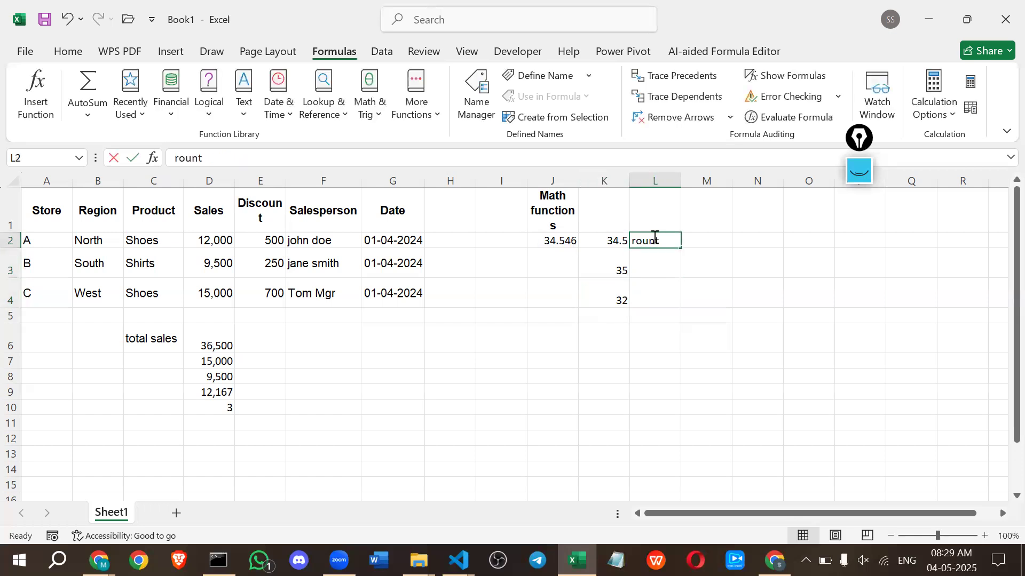
{"action": "key", "text": "BackSpace"}
{"action": "type", "text": "d"}
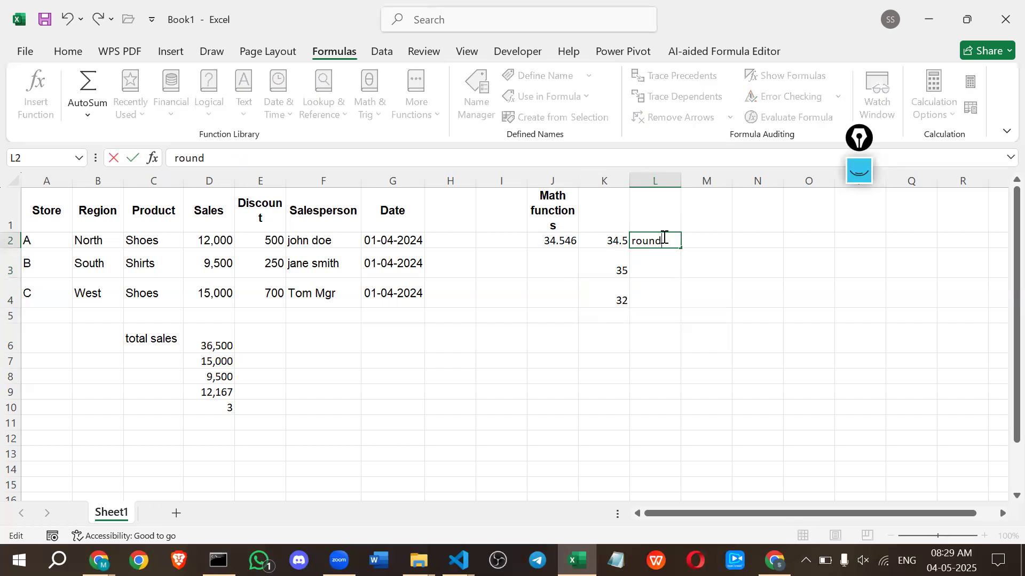
{"action": "key", "text": "Return"}
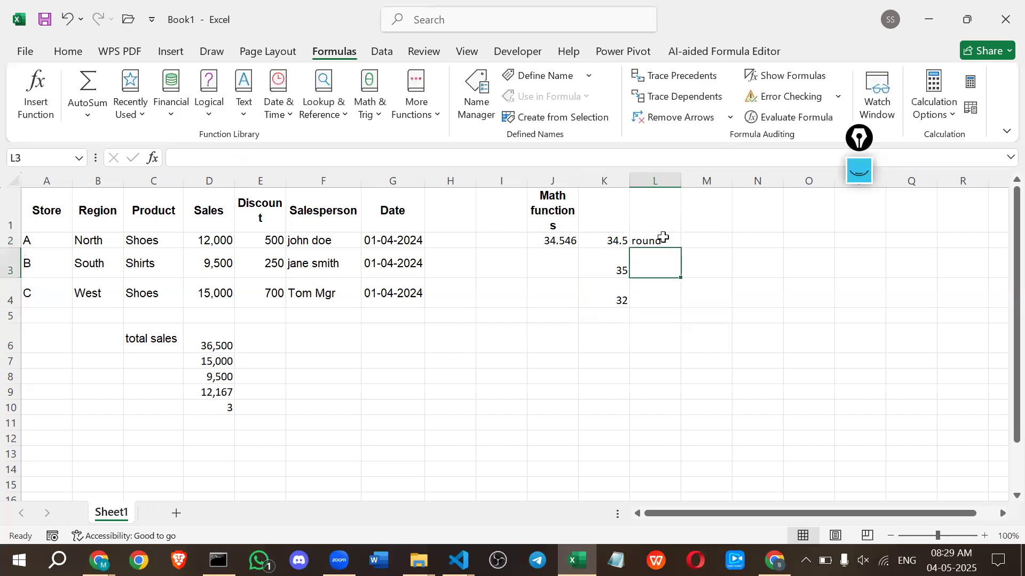
Label the CEILING and FLOOR results with the text ceil in L3 and floor in L4.
{"action": "type", "text": "ceil"}
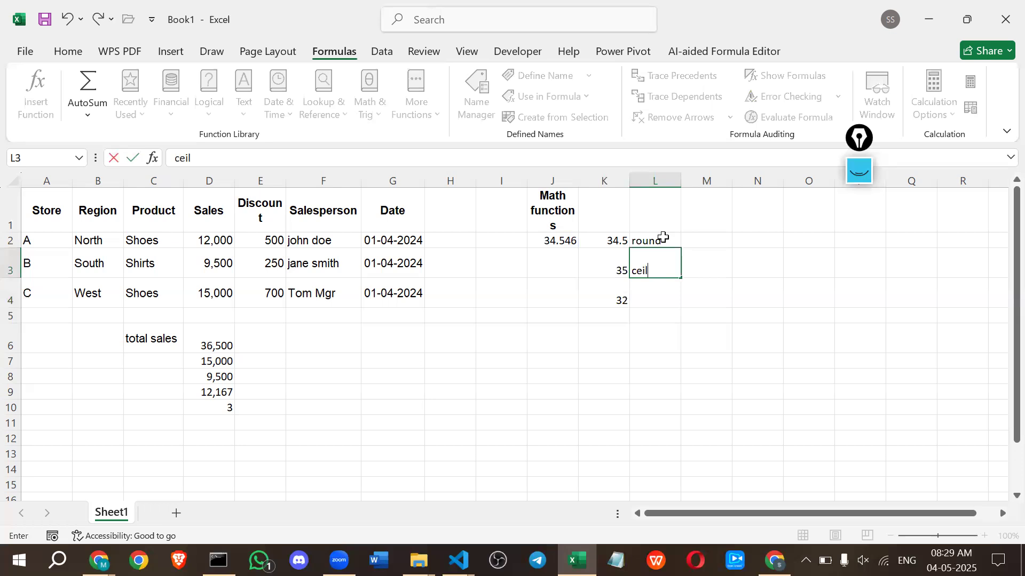
{"action": "key", "text": "Return"}
{"action": "type", "text": "flo"}
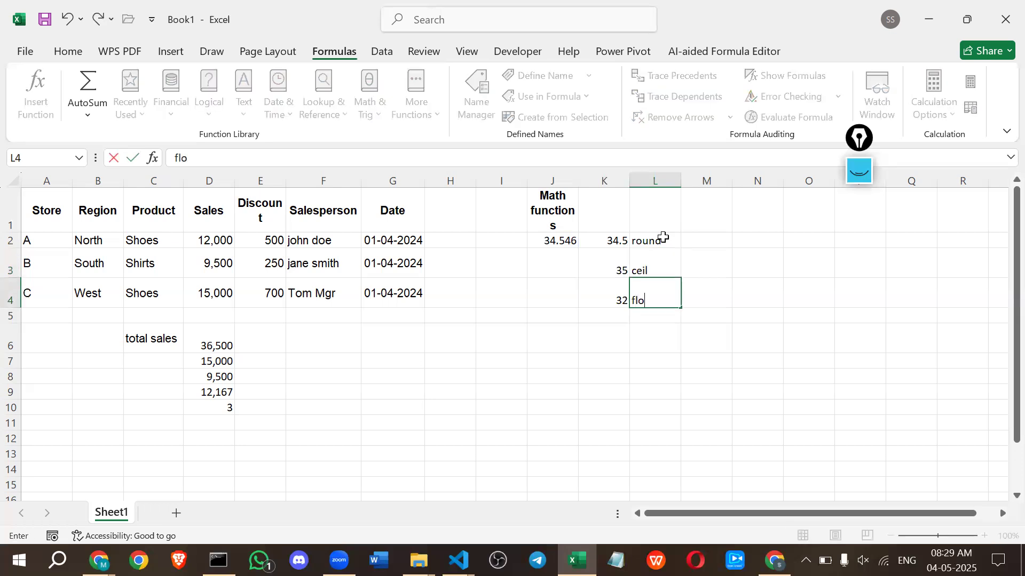
{"action": "type", "text": "or"}
{"action": "key", "text": "Return"}
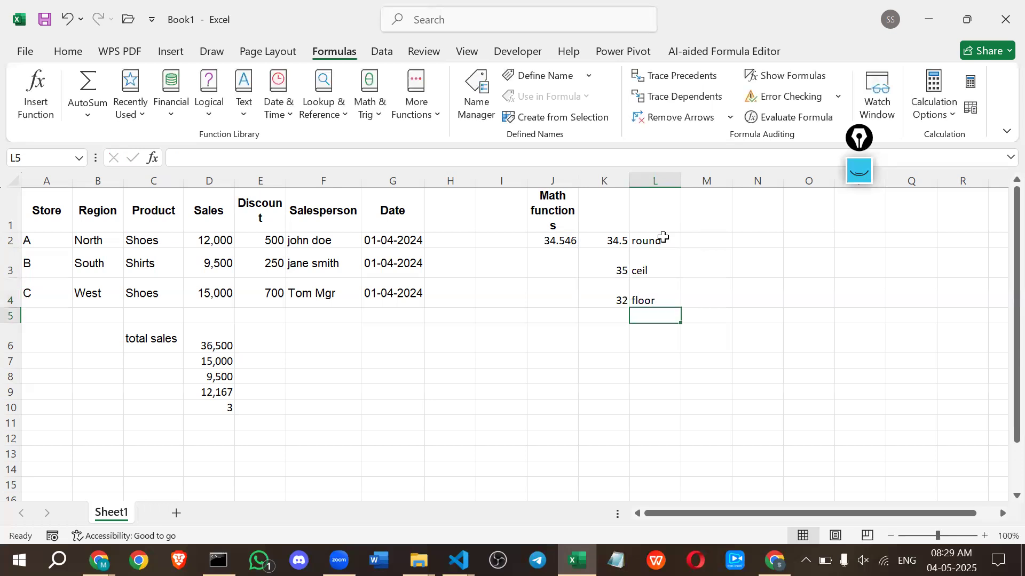
Enter the label abs in L5 and the formula =J5 in K5 beside it.
{"action": "type", "text": "abs"}
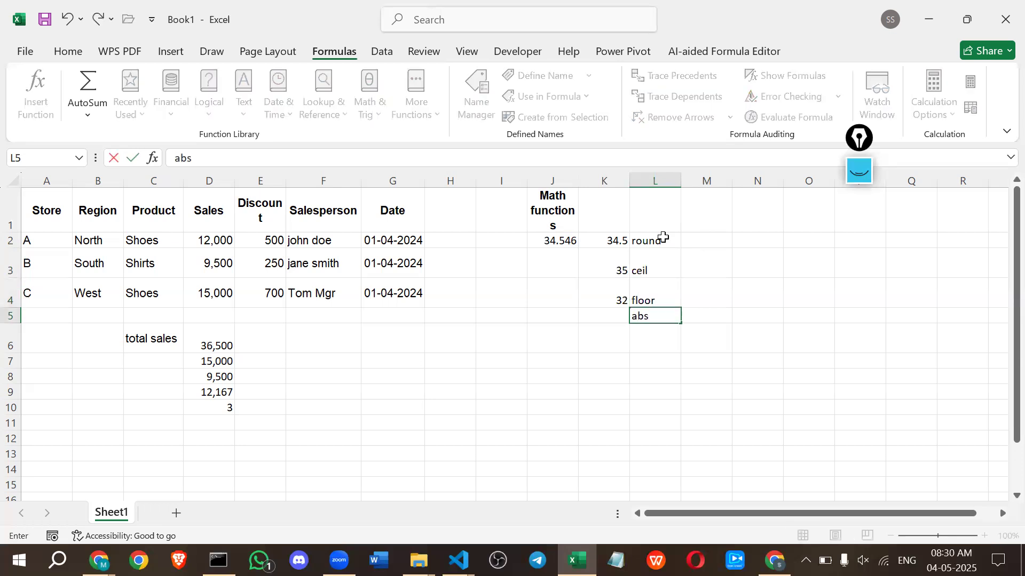
{"action": "key", "text": "Left"}
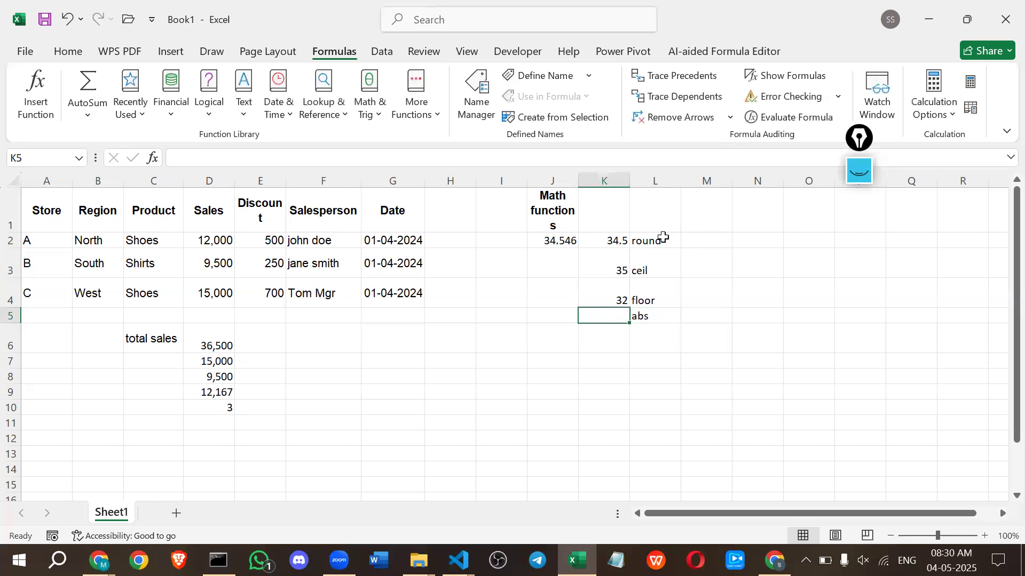
{"action": "type", "text": "="}
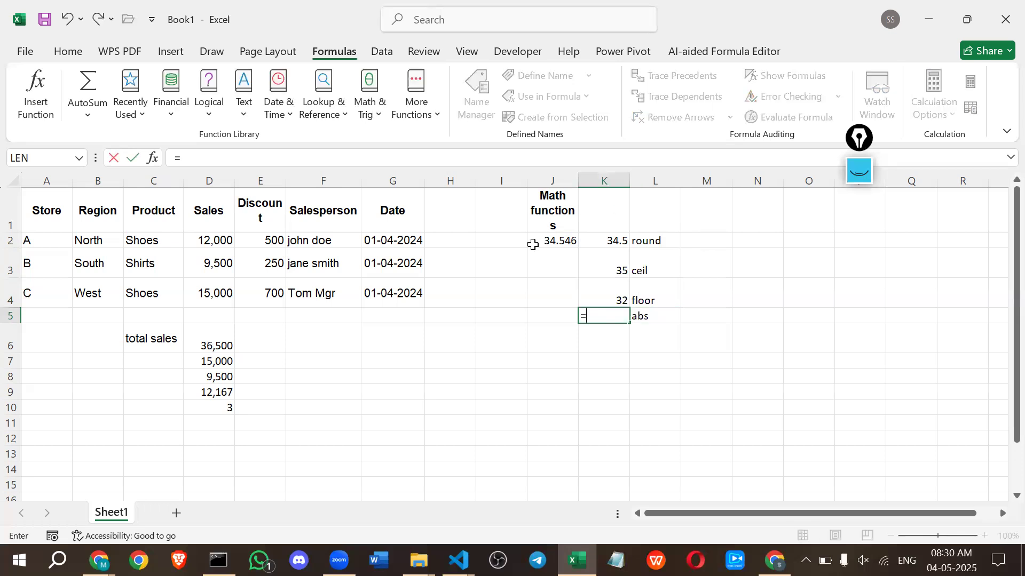
{"action": "left_click", "coordinate": [557, 318]}
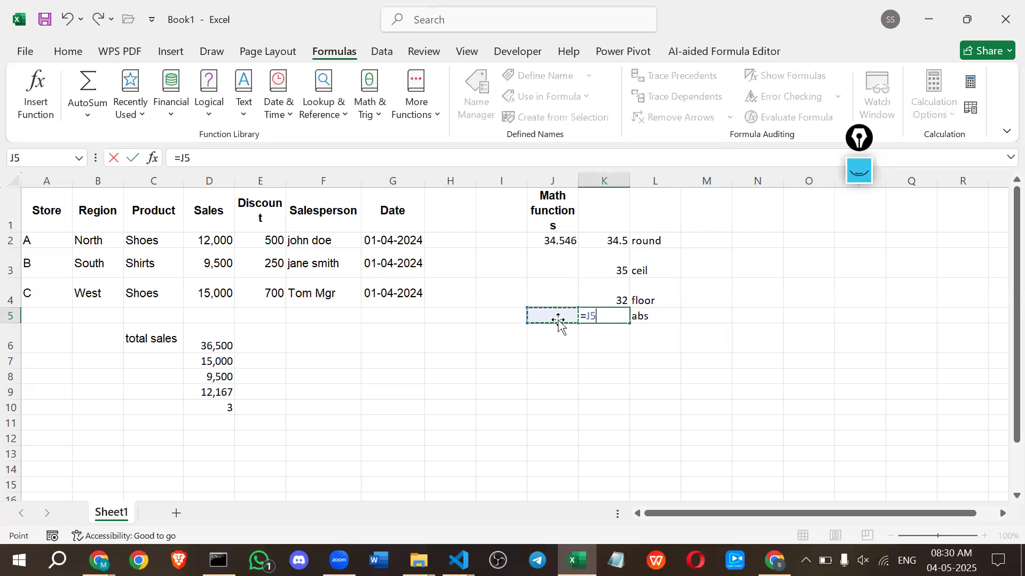
{"action": "key", "text": "Return"}
Enter the negative number -56 in J5.
{"action": "double_click", "coordinate": [555, 313]}
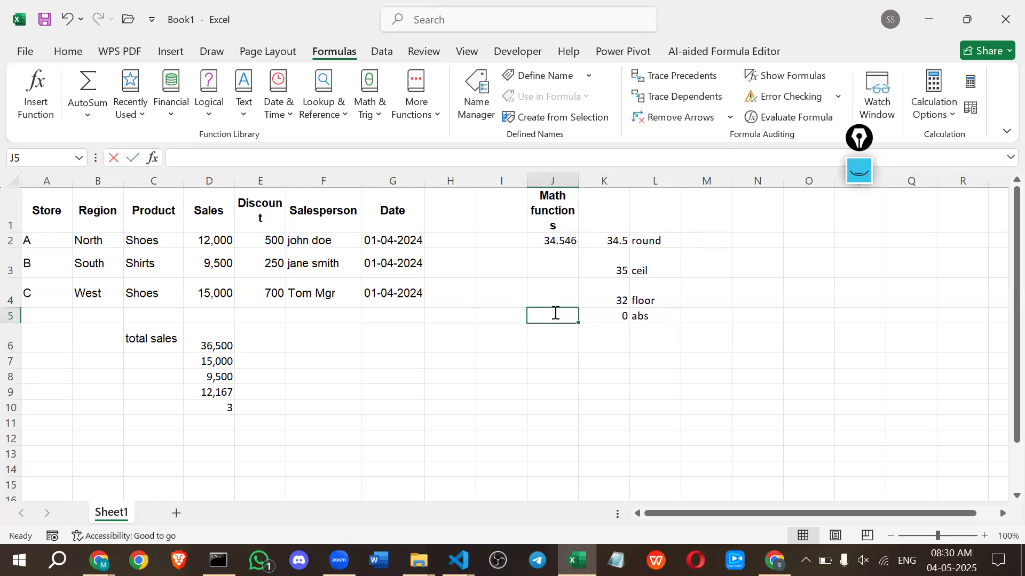
{"action": "type", "text": "-56"}
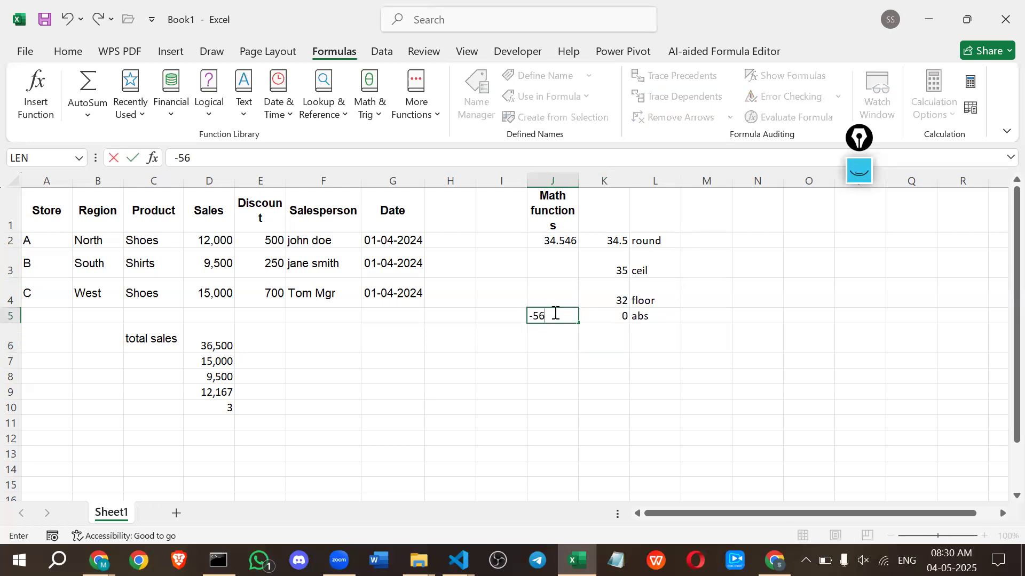
{"action": "key", "text": "Return"}
Replace the formula in K5 with an ABS function that takes J5 as its number.
{"action": "double_click", "coordinate": [614, 317]}
{"action": "key", "text": "BackSpace"}
{"action": "key", "text": "BackSpace"}
{"action": "type", "text": "abs"}
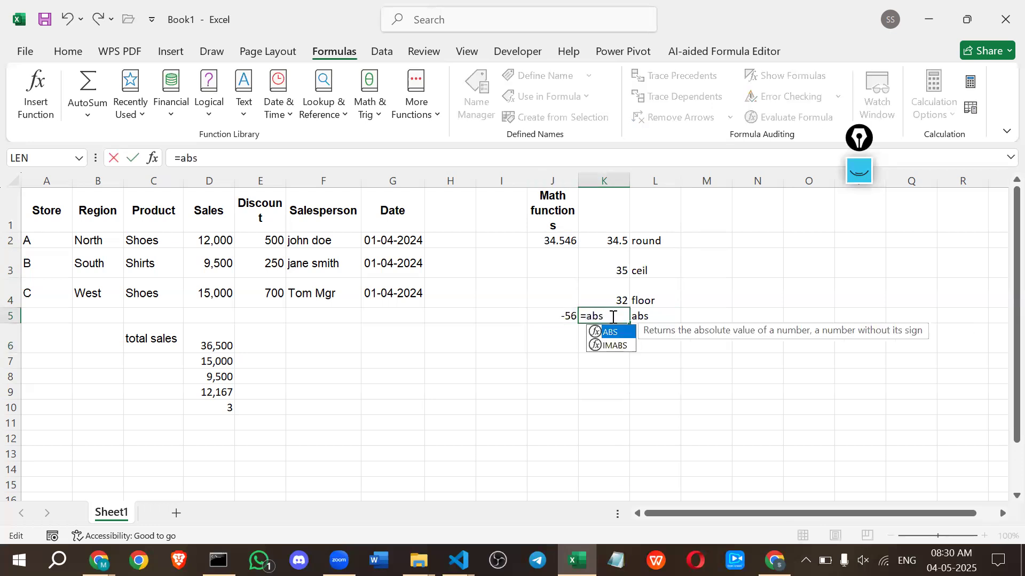
{"action": "key", "text": "Tab"}
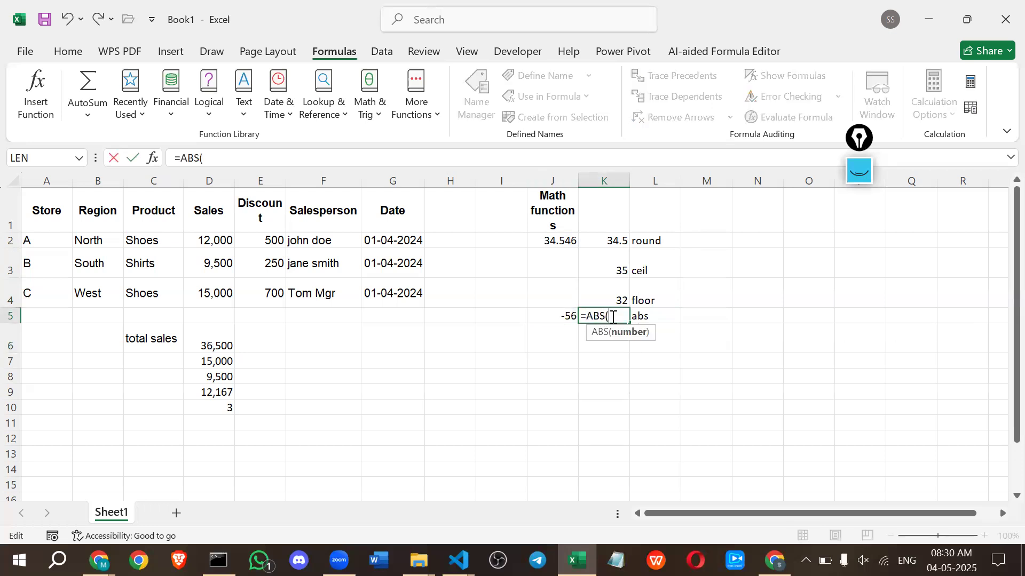
{"action": "left_click", "coordinate": [560, 314]}
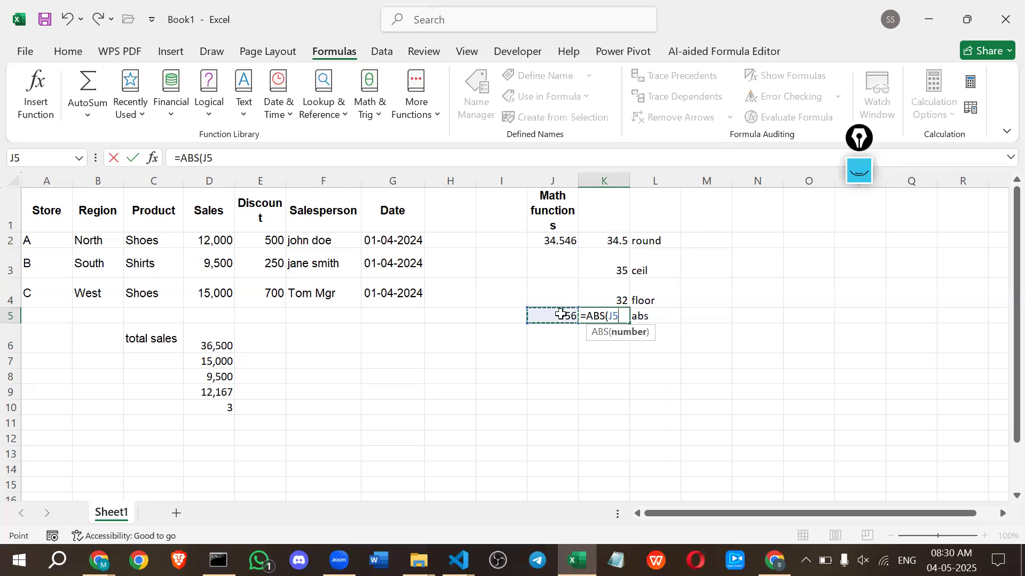
{"action": "key", "text": "Return"}
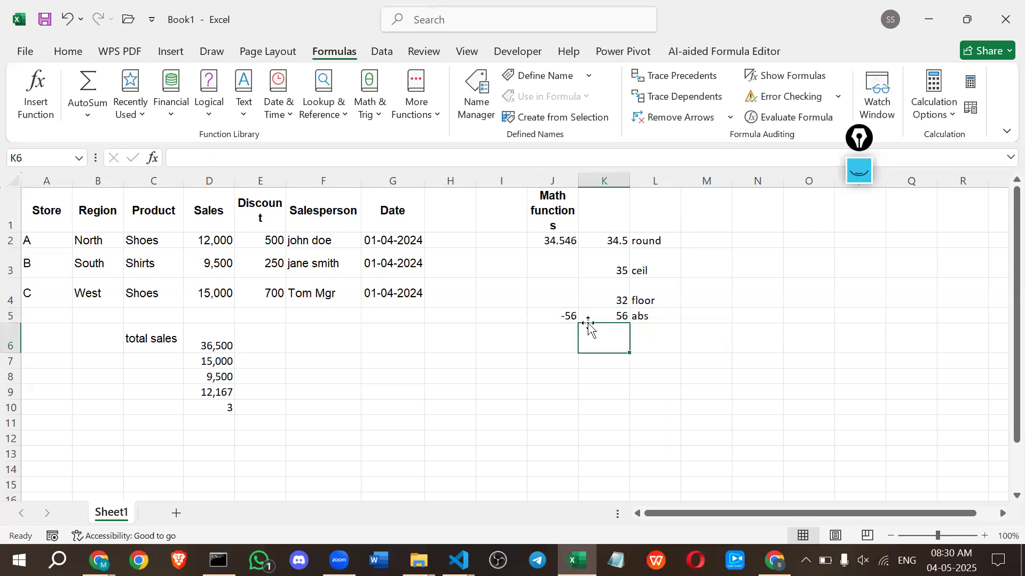
Switch to the Excel Functions Module document in Google Docs and view its Math Functions table.
{"action": "key", "text": "alt+Tab"}
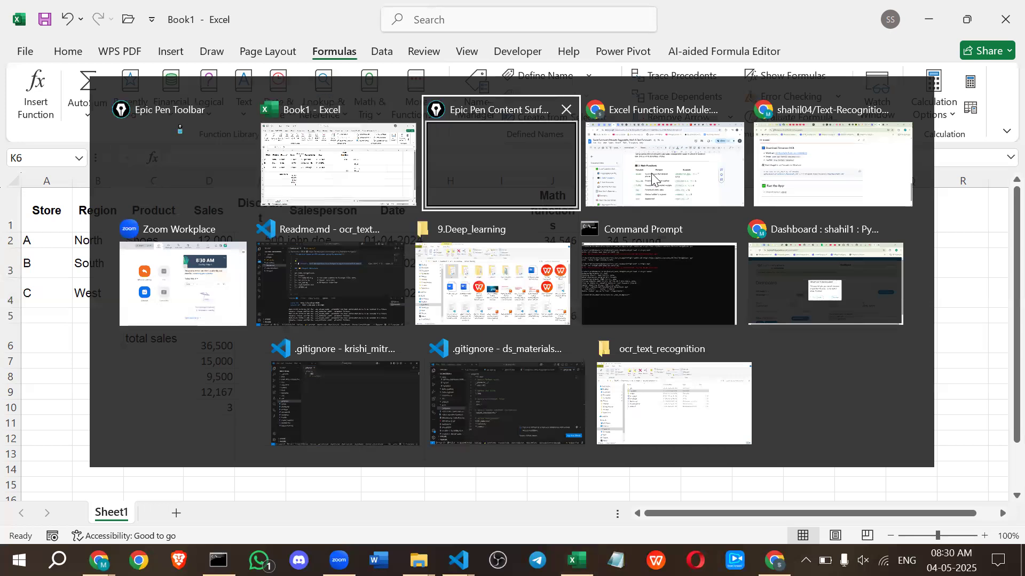
{"action": "left_click", "coordinate": [652, 179]}
{"action": "scroll", "coordinate": [443, 355], "scroll_direction": "down", "scroll_amount": 3}
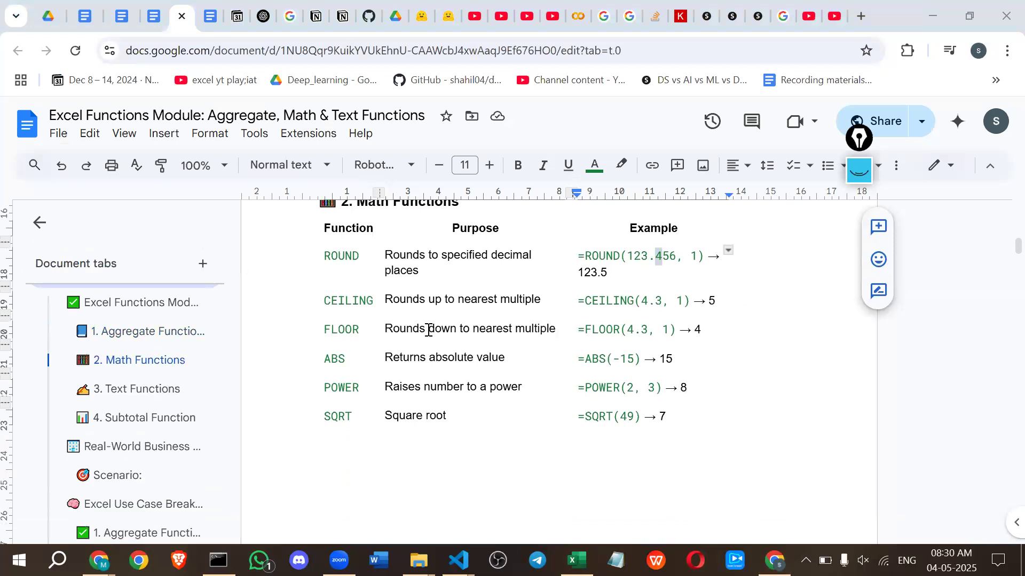
Return to the Excel workbook and enter the label power in L6.
{"action": "key", "text": "alt+Tab"}
{"action": "left_click", "coordinate": [483, 162]}
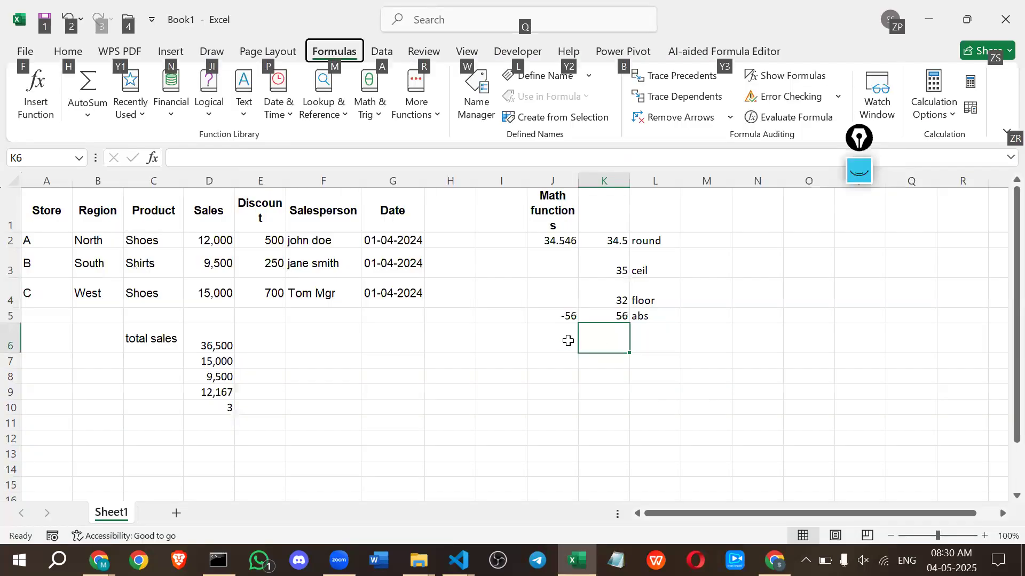
{"action": "left_click", "coordinate": [651, 340]}
{"action": "type", "text": "power"}
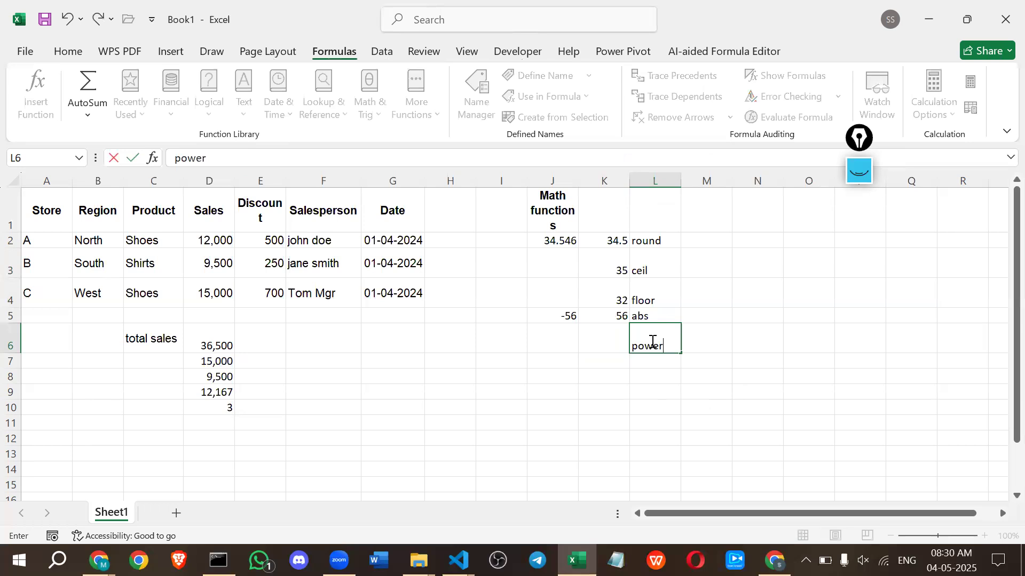
{"action": "key", "text": "Return"}
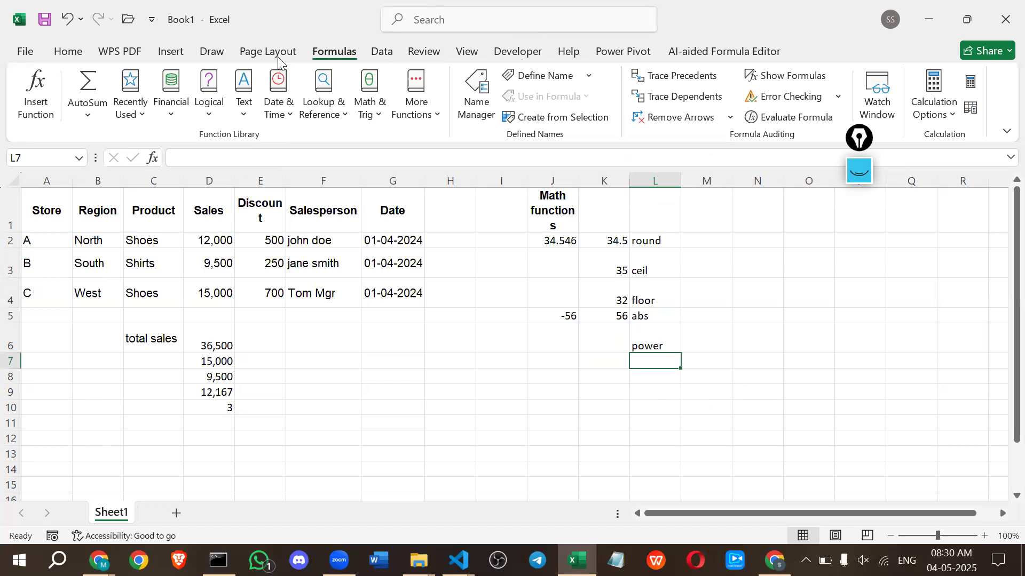
Look through the function library's Math & Trig, Engineering and Compatibility function lists.
{"action": "left_click", "coordinate": [383, 104]}
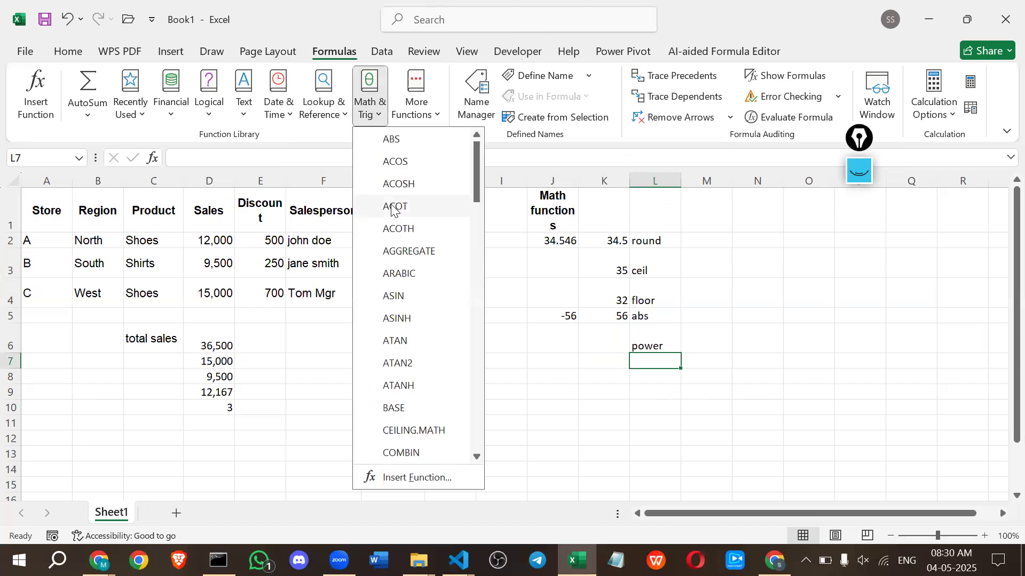
{"action": "scroll", "coordinate": [390, 205], "scroll_direction": "down", "scroll_amount": 15}
{"action": "scroll", "coordinate": [298, 339], "scroll_direction": "down", "scroll_amount": 1}
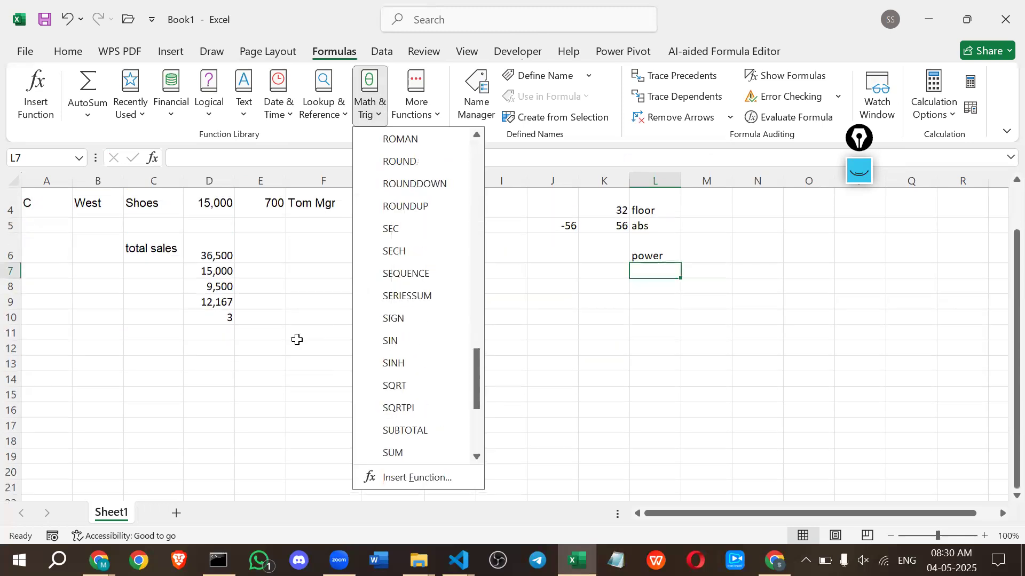
{"action": "left_click", "coordinate": [297, 339]}
{"action": "scroll", "coordinate": [298, 310], "scroll_direction": "up", "scroll_amount": 1}
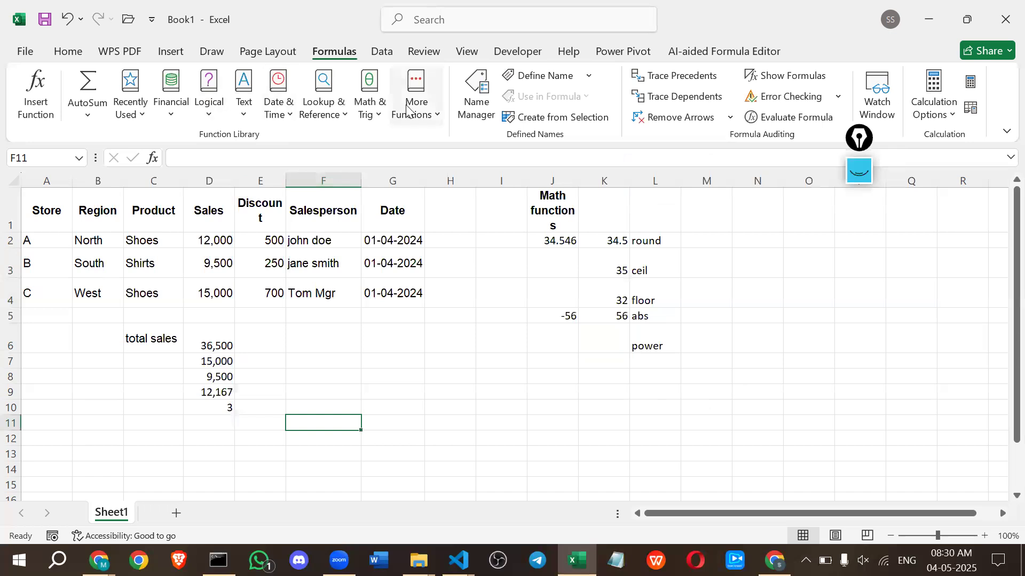
{"action": "left_click", "coordinate": [407, 109]}
{"action": "mouse_move", "coordinate": [424, 162]}
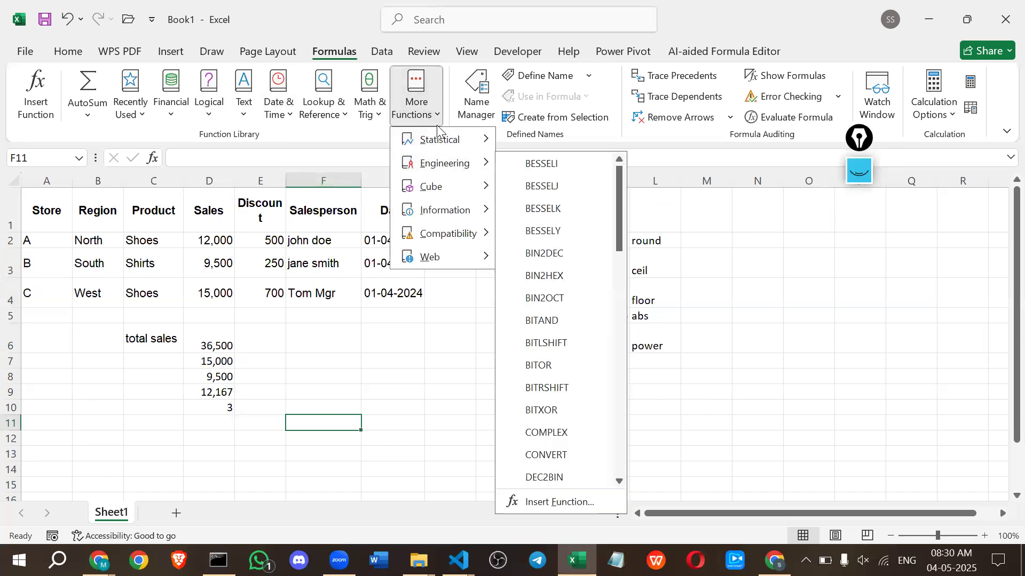
{"action": "mouse_move", "coordinate": [431, 231]}
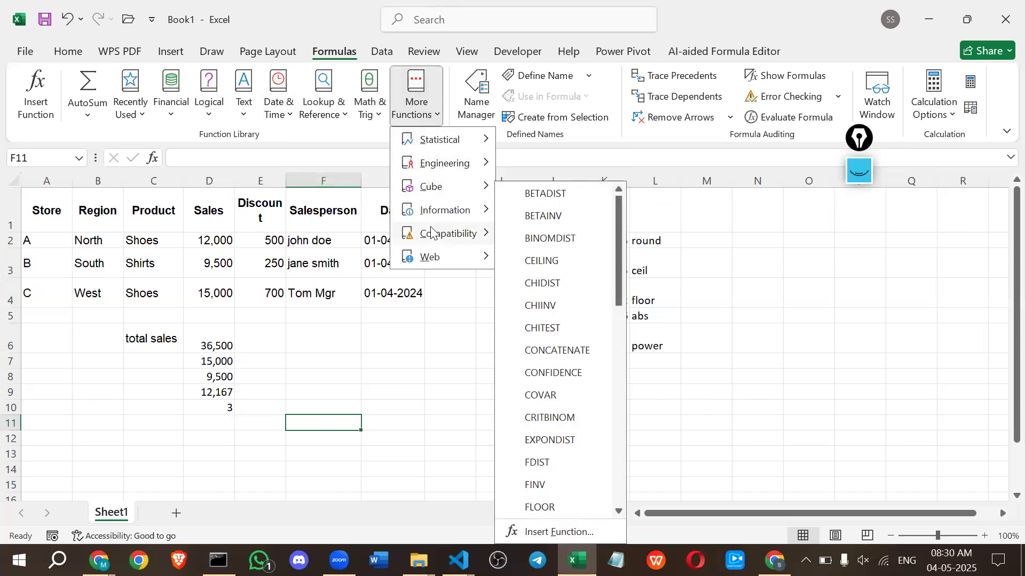
{"action": "left_click", "coordinate": [702, 405]}
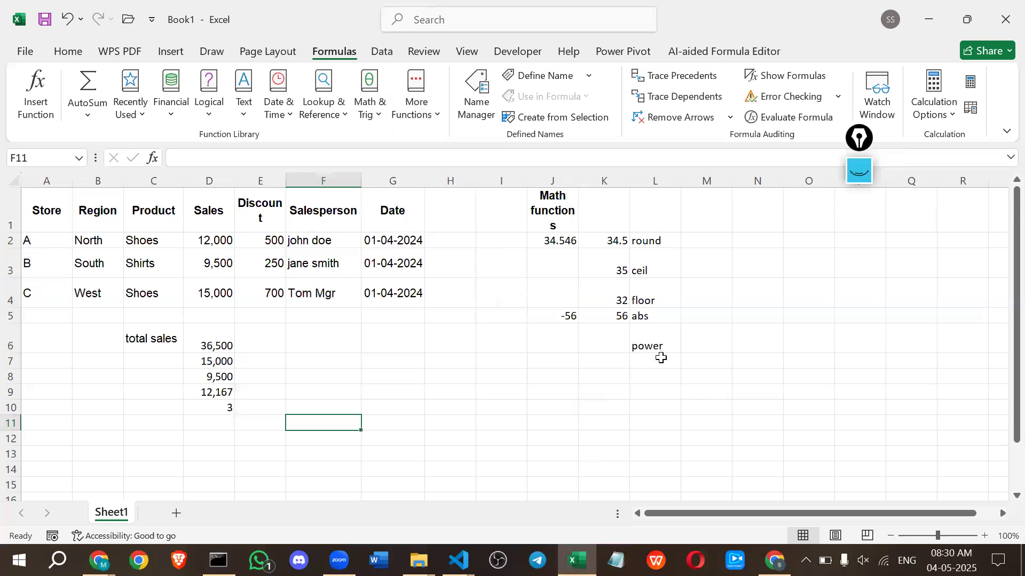
Enter the label sqrt in L7, below the power label.
{"action": "left_click", "coordinate": [650, 349]}
{"action": "left_click", "coordinate": [639, 365]}
{"action": "type", "text": "sqrt"}
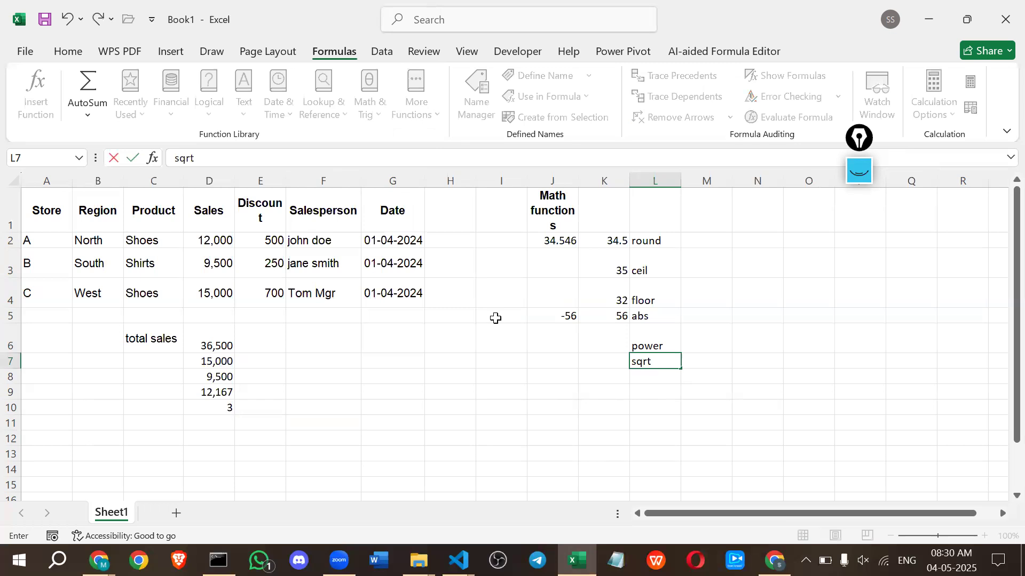
Calculate 3 squared in K6 with the POWER function.
{"action": "left_click", "coordinate": [601, 347]}
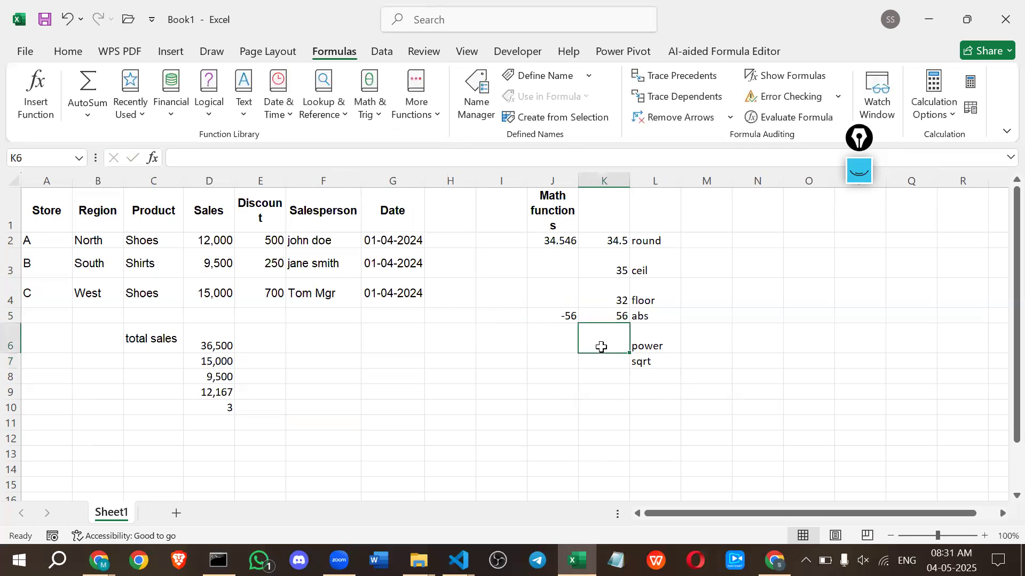
{"action": "type", "text": "="}
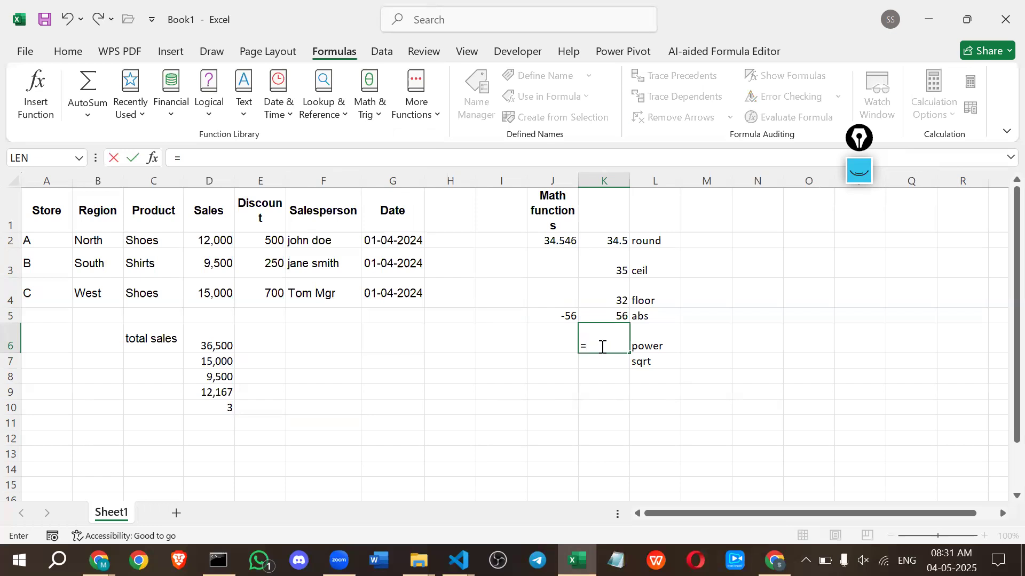
{"action": "type", "text": "po"}
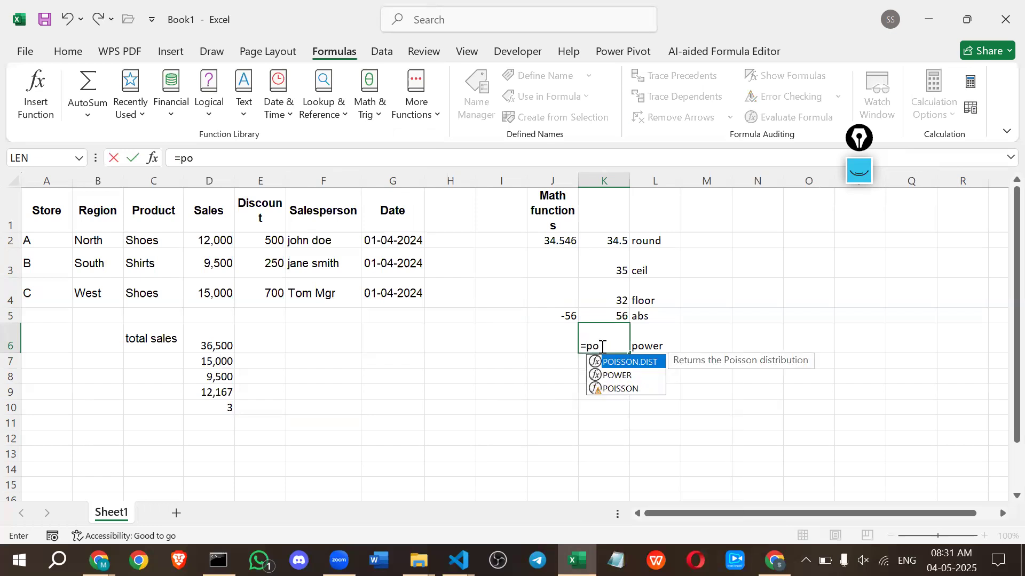
{"action": "key", "text": "Down"}
{"action": "key", "text": "Tab"}
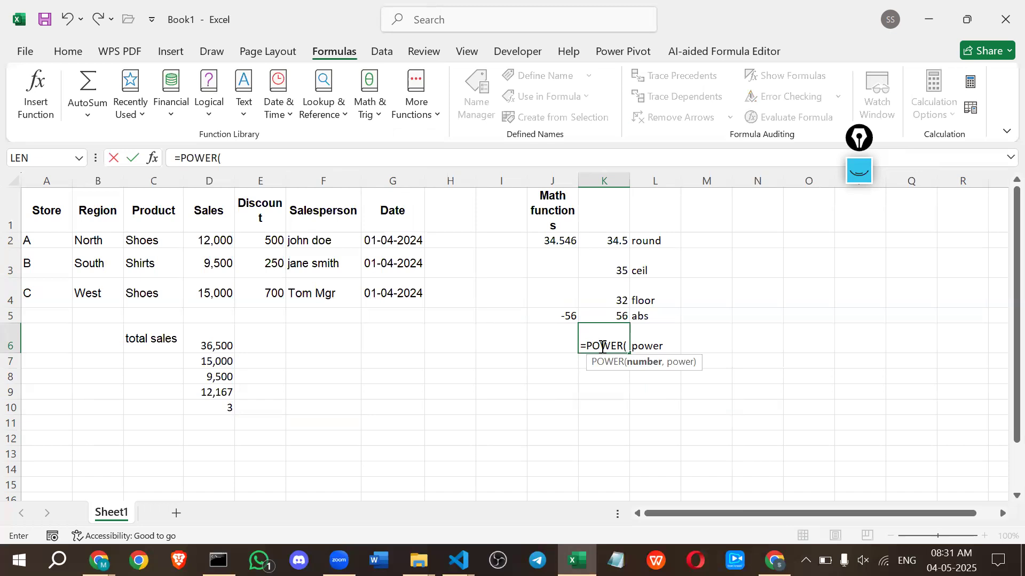
{"action": "type", "text": "3,2"}
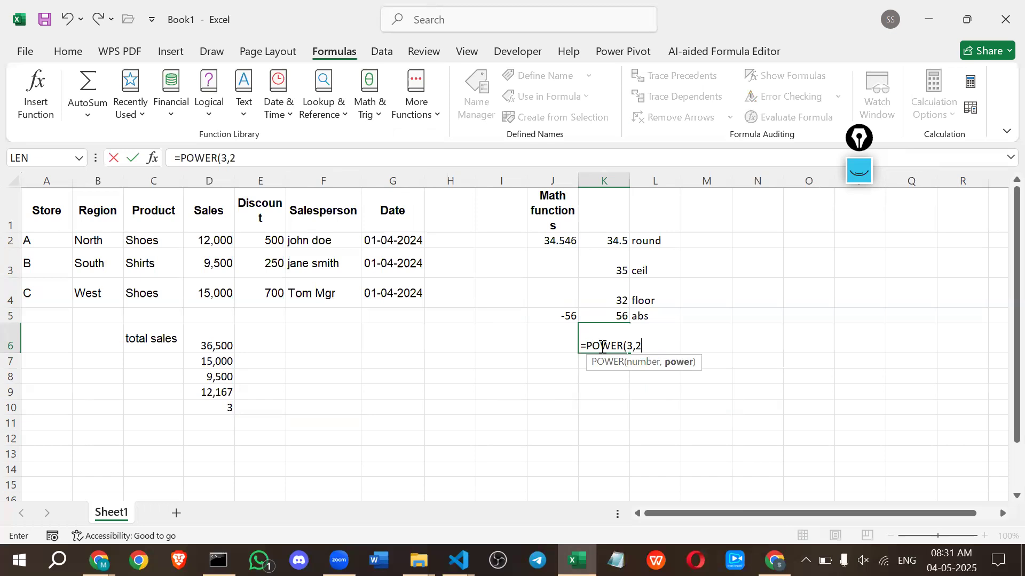
{"action": "key", "text": "Return"}
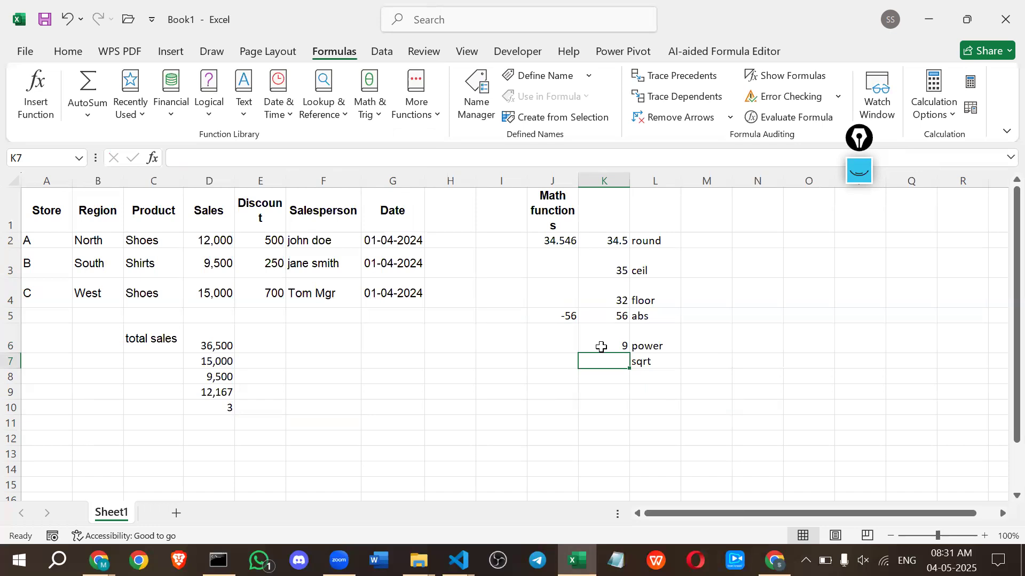
Enter the formula =SQRT(81) in K7, beside the sqrt label.
{"action": "type", "text": "=sqrt"}
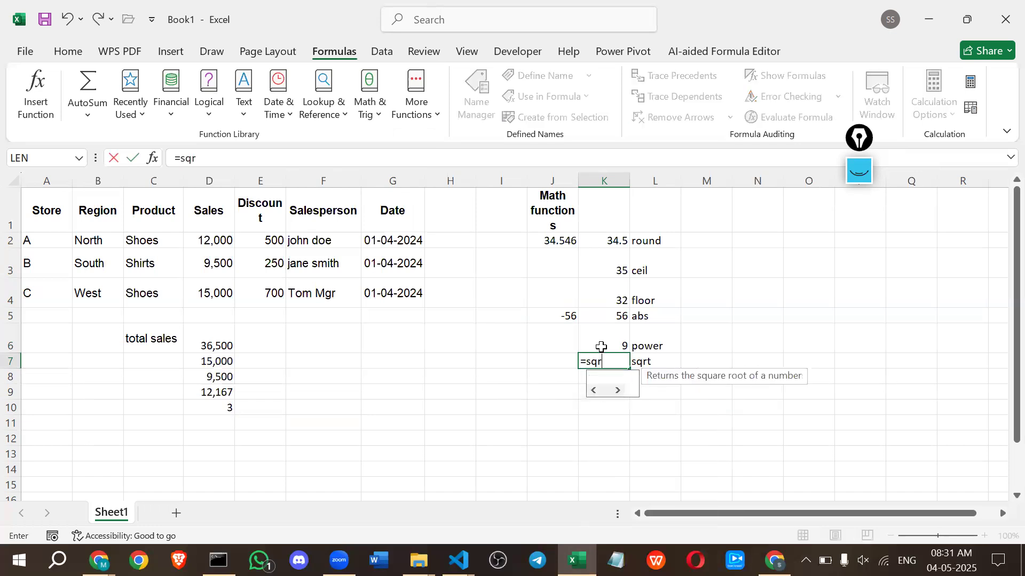
{"action": "key", "text": "Tab"}
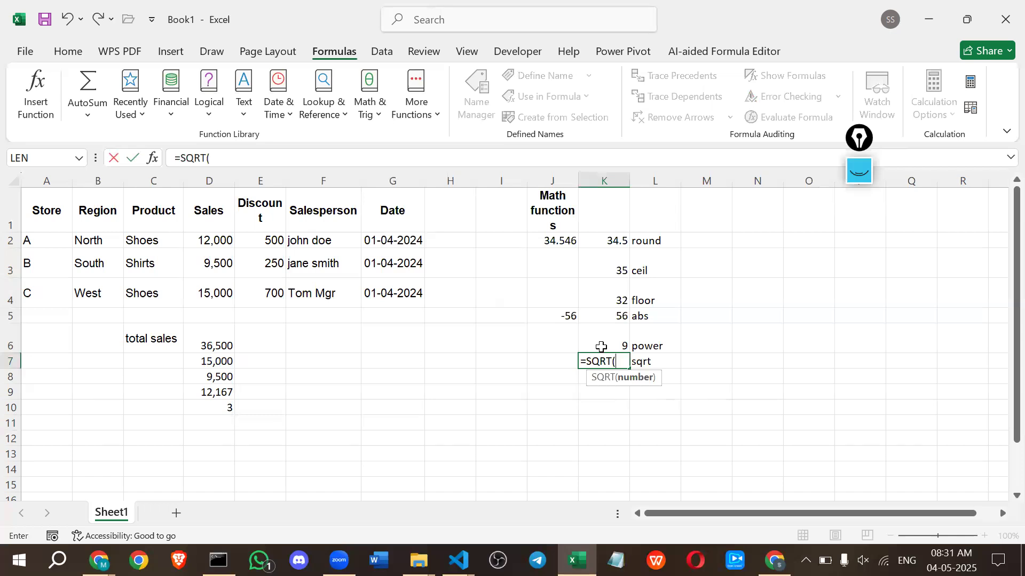
{"action": "left_click", "coordinate": [554, 361]}
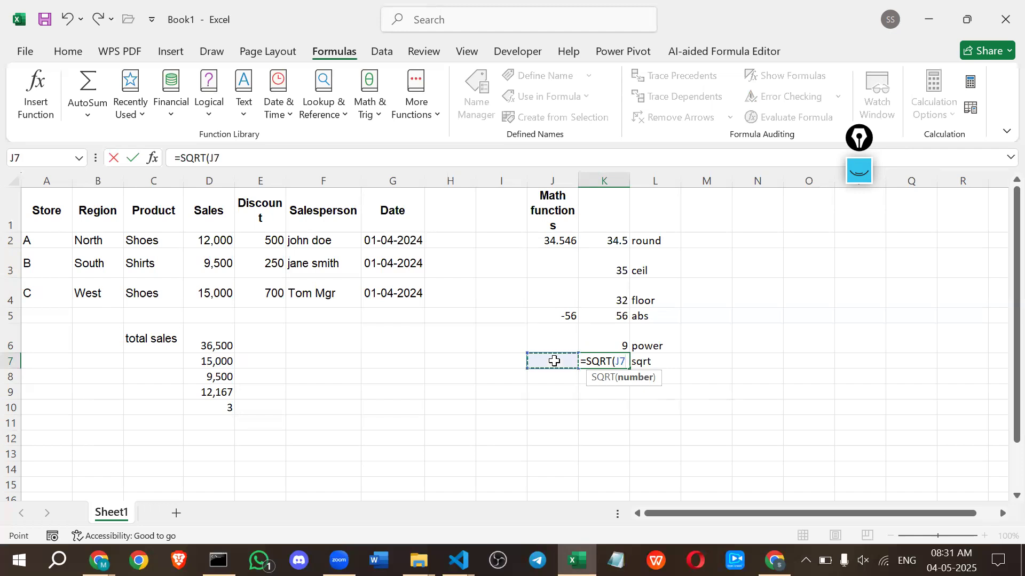
{"action": "key", "text": "BackSpace"}
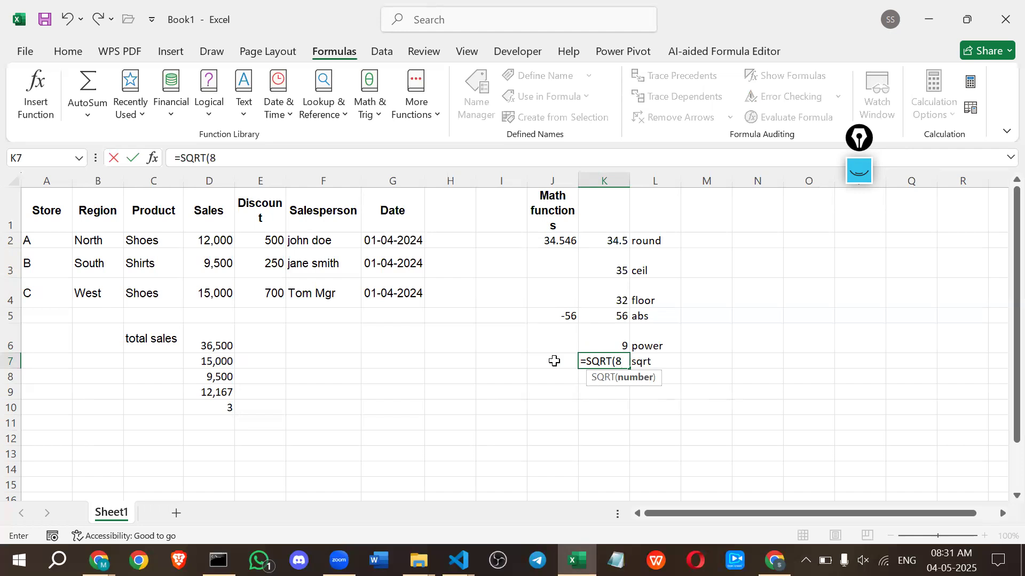
{"action": "key", "text": "Return"}
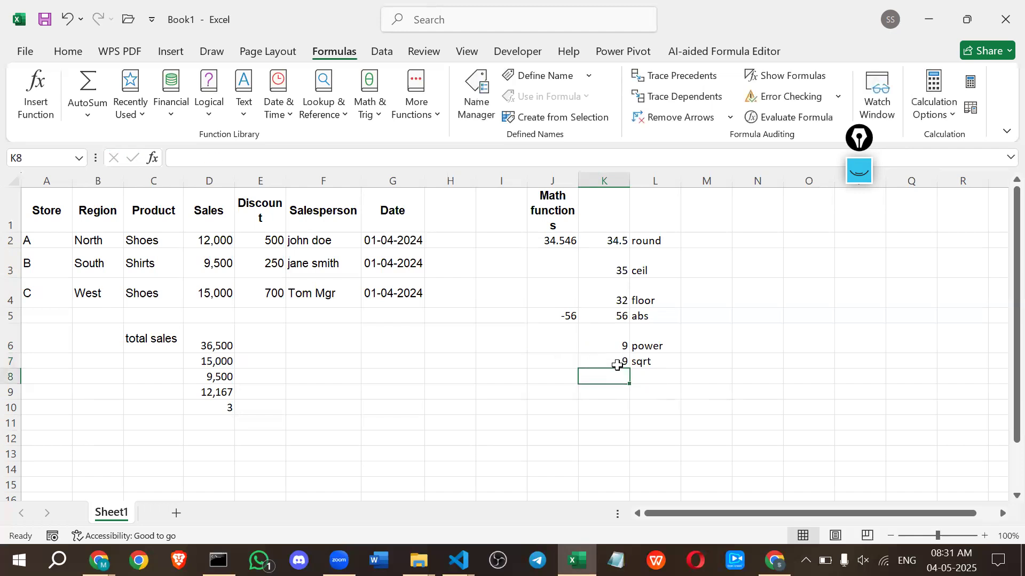
Change the square root formula in K7 to =SQRT(121).
{"action": "double_click", "coordinate": [613, 359]}
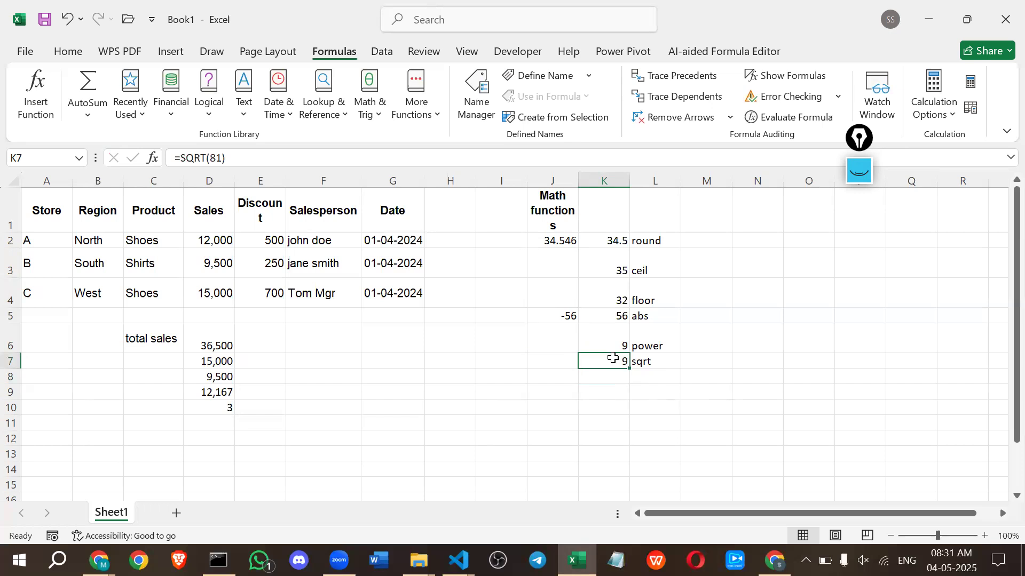
{"action": "left_click", "coordinate": [626, 359]}
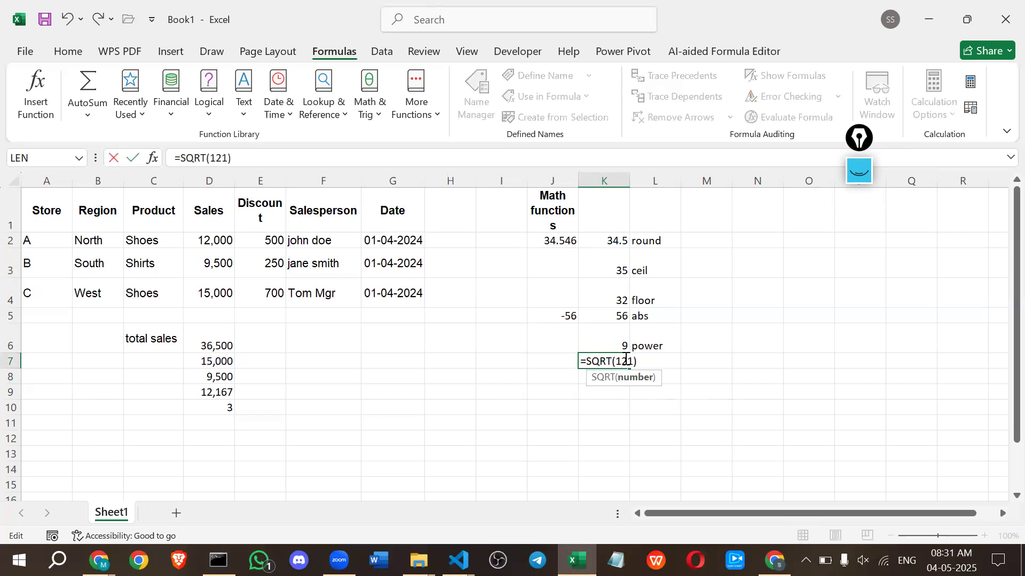
{"action": "type", "text": "121"}
{"action": "key", "text": "Return"}
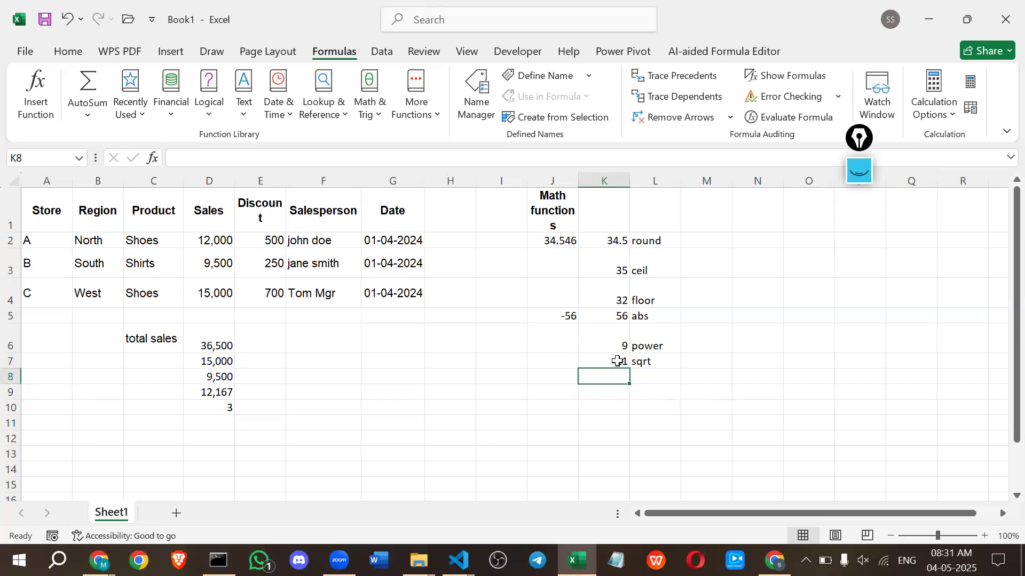
Review the finished math results and their labels, selecting the math functions block J1:L7.
{"action": "left_click", "coordinate": [614, 358]}
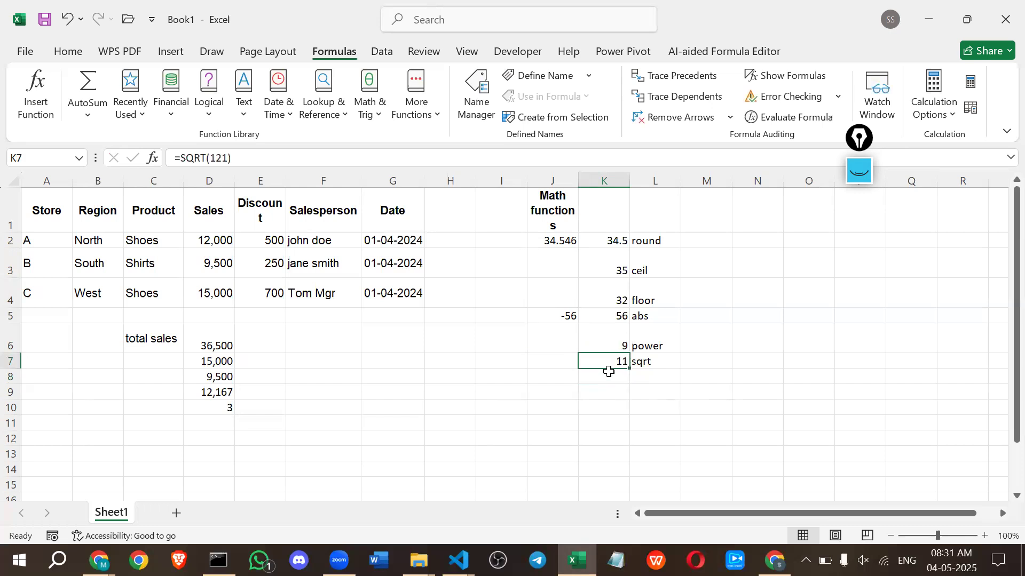
{"action": "left_click", "coordinate": [609, 372]}
{"action": "left_click_drag", "start_coordinate": [648, 240], "coordinate": [643, 384]}
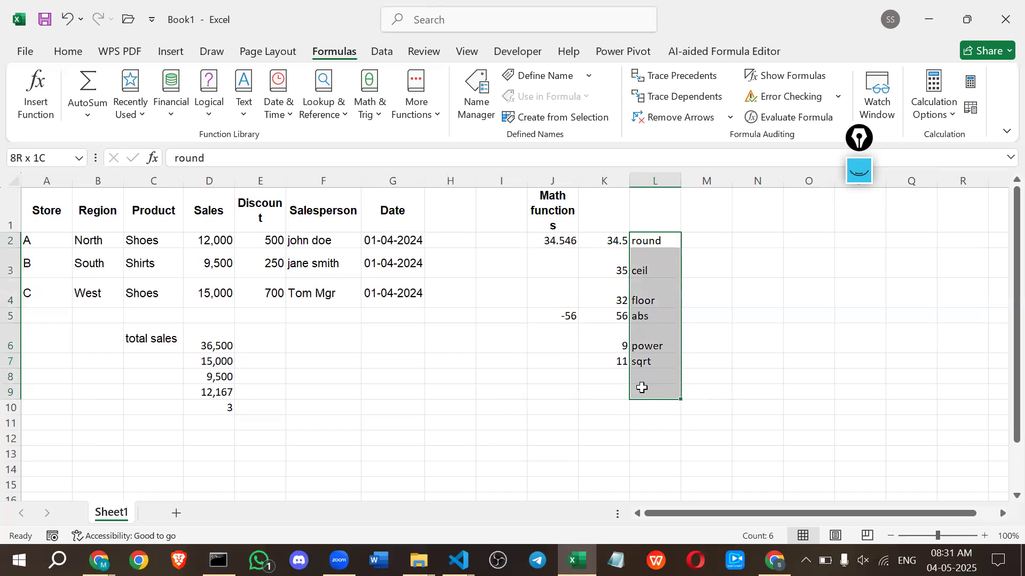
{"action": "left_click_drag", "start_coordinate": [533, 226], "coordinate": [645, 368]}
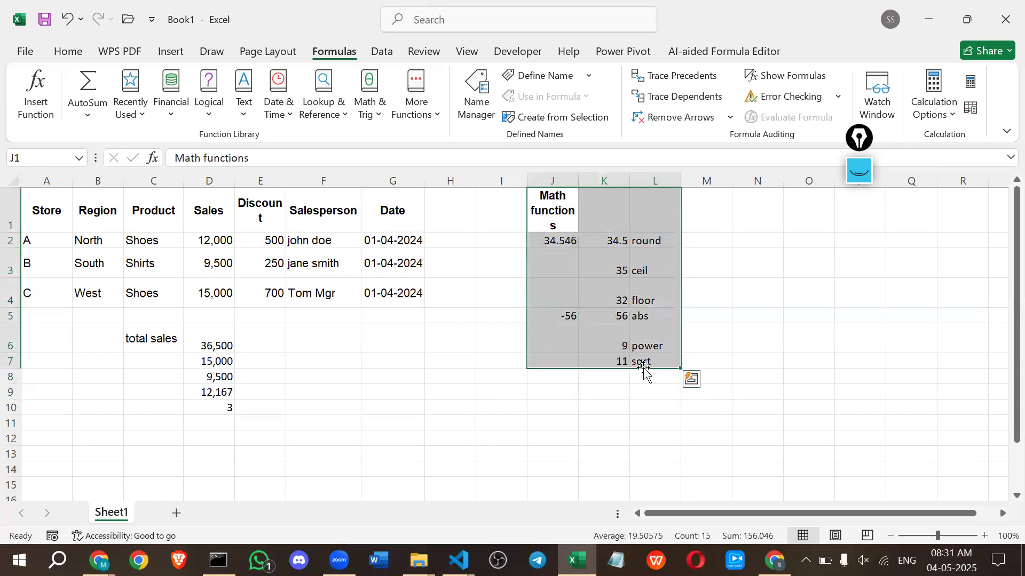
Switch to the lesson document in Google Docs and look through the math functions, their assignment and the text functions table.
{"action": "key", "text": "alt+Tab"}
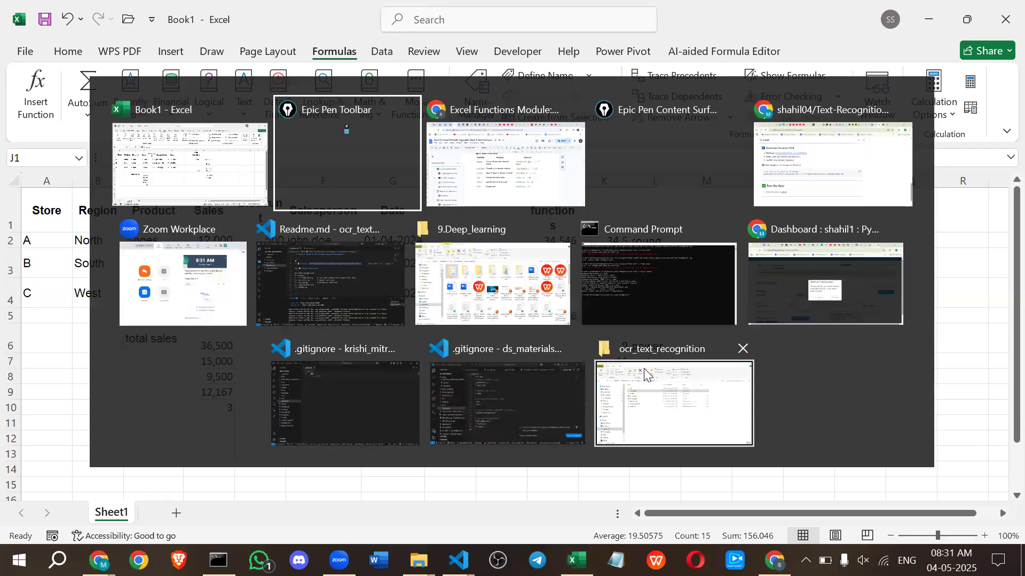
{"action": "key", "text": "alt+Tab"}
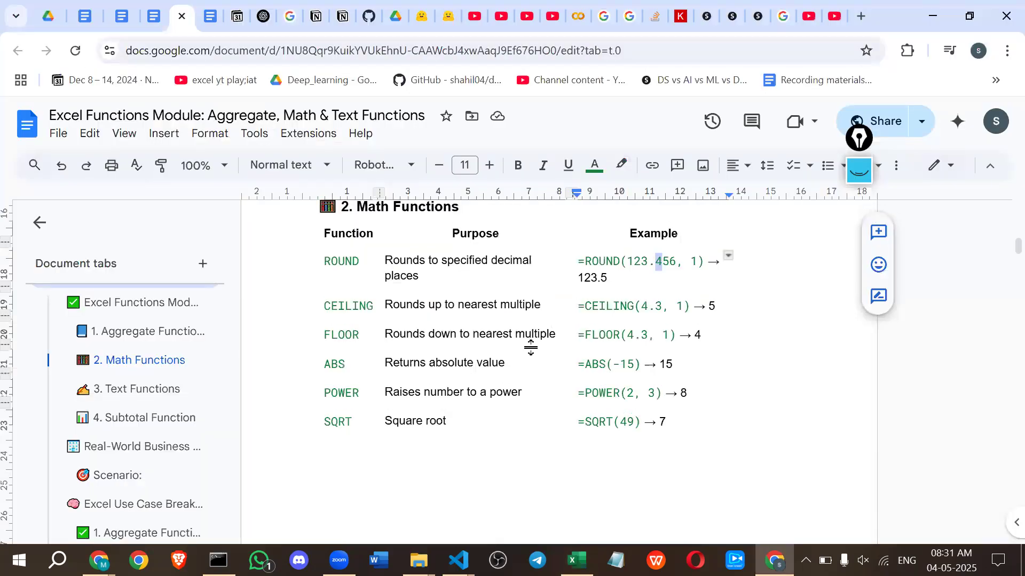
{"action": "scroll", "coordinate": [530, 347], "scroll_direction": "up", "scroll_amount": 5}
{"action": "scroll", "coordinate": [417, 346], "scroll_direction": "down", "scroll_amount": 10}
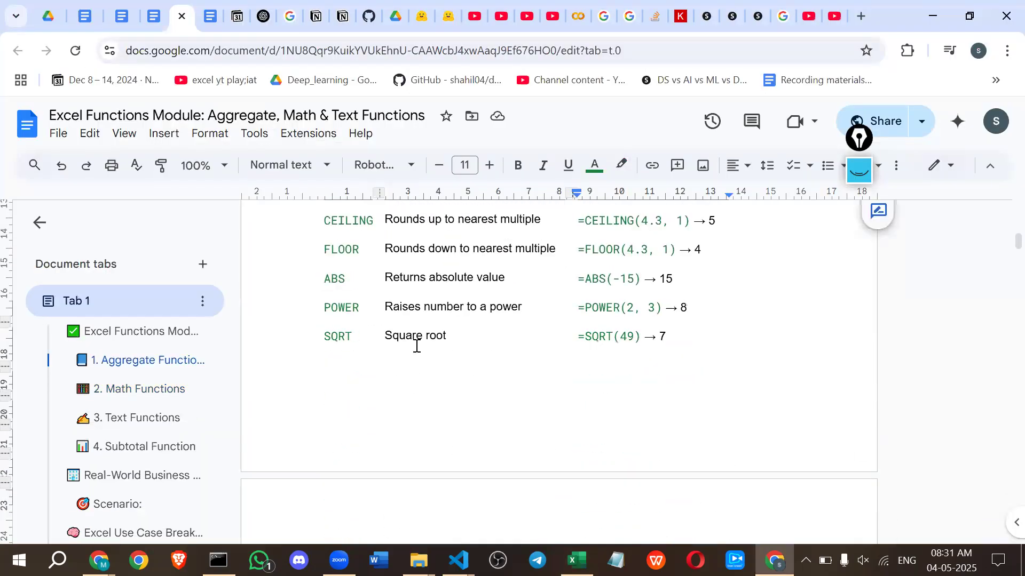
{"action": "scroll", "coordinate": [416, 346], "scroll_direction": "down", "scroll_amount": 5}
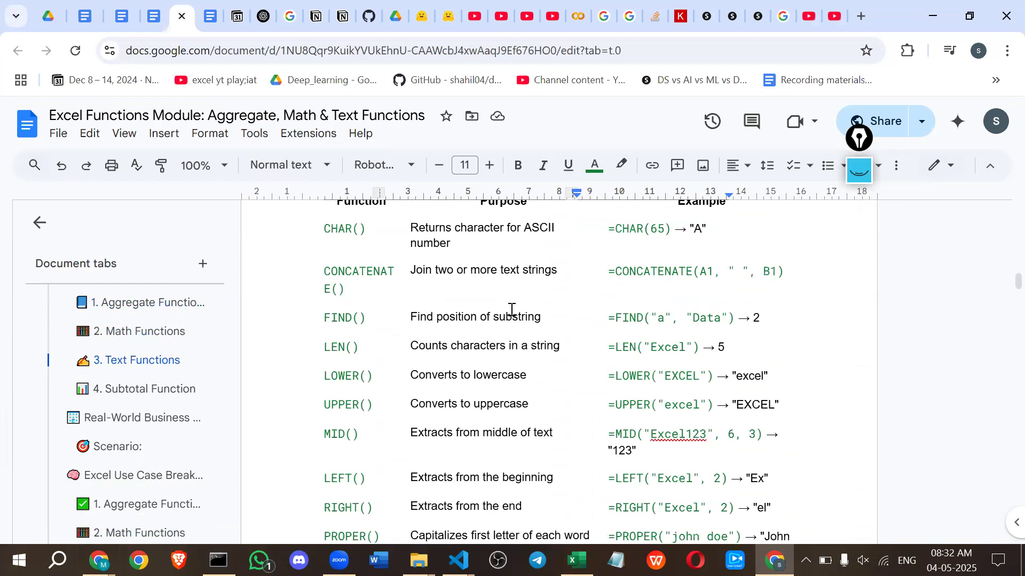
{"action": "scroll", "coordinate": [371, 238], "scroll_direction": "up", "scroll_amount": 3}
{"action": "scroll", "coordinate": [416, 345], "scroll_direction": "down", "scroll_amount": 3}
{"action": "scroll", "coordinate": [416, 346], "scroll_direction": "down", "scroll_amount": 12}
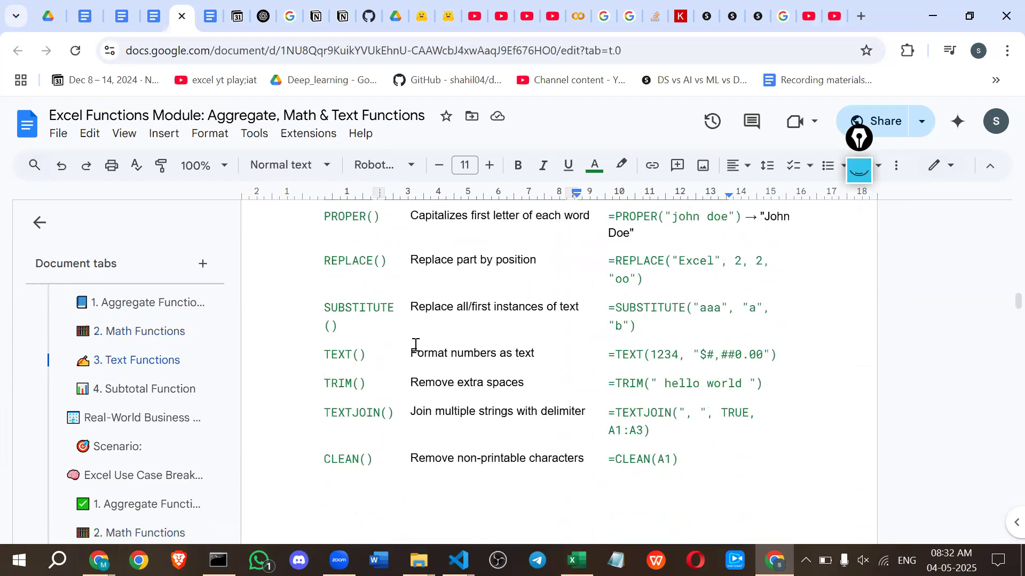
{"action": "scroll", "coordinate": [416, 345], "scroll_direction": "down", "scroll_amount": 10}
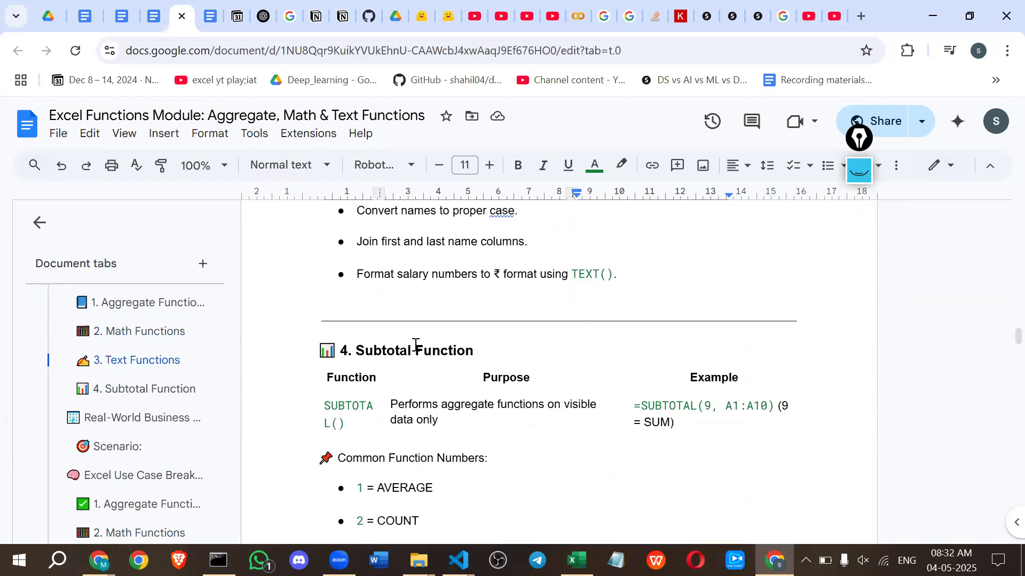
{"action": "scroll", "coordinate": [416, 346], "scroll_direction": "down", "scroll_amount": 5}
{"action": "scroll", "coordinate": [416, 345], "scroll_direction": "up", "scroll_amount": 11}
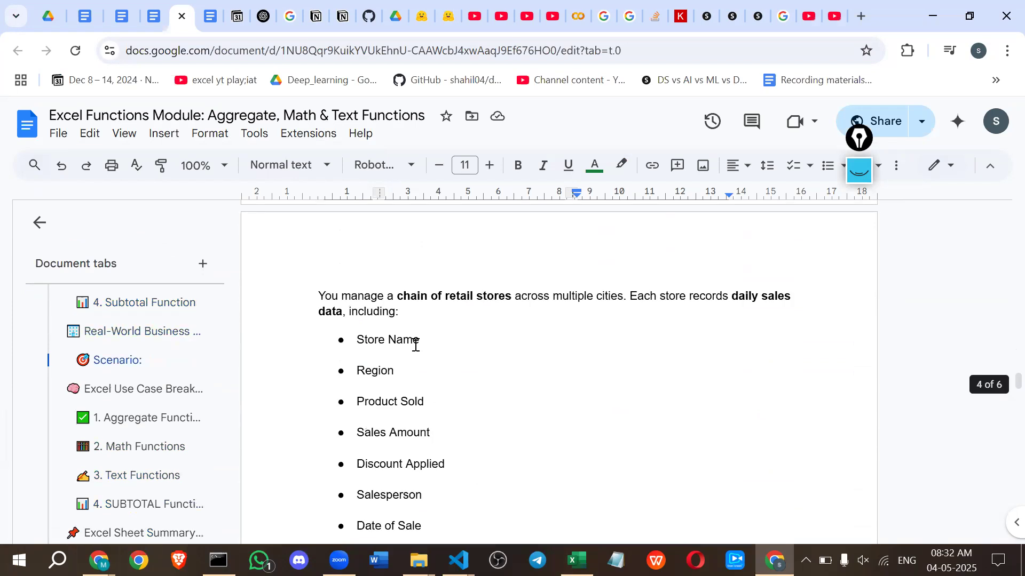
{"action": "scroll", "coordinate": [416, 345], "scroll_direction": "up", "scroll_amount": 15}
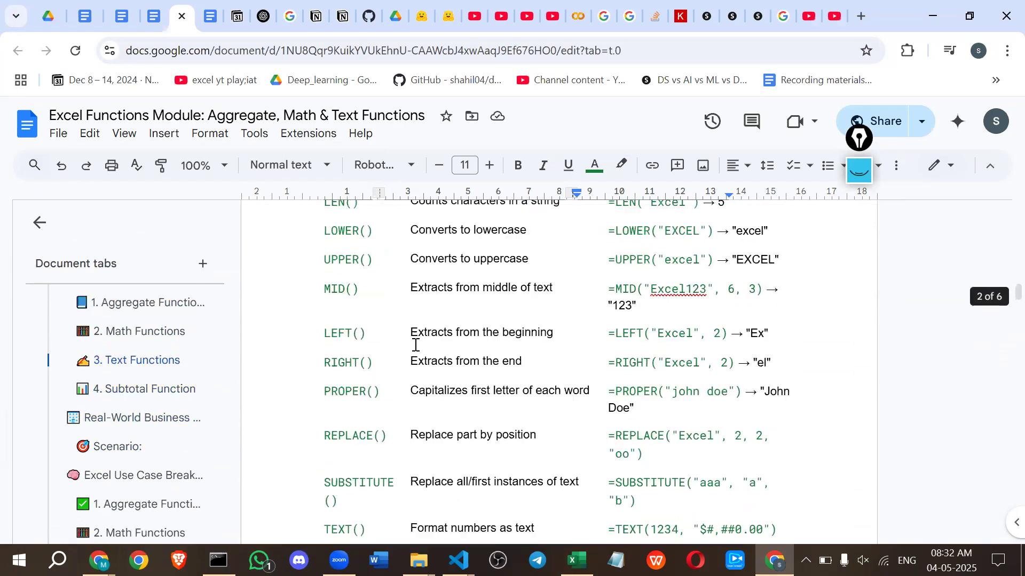
{"action": "scroll", "coordinate": [416, 345], "scroll_direction": "up", "scroll_amount": 9}
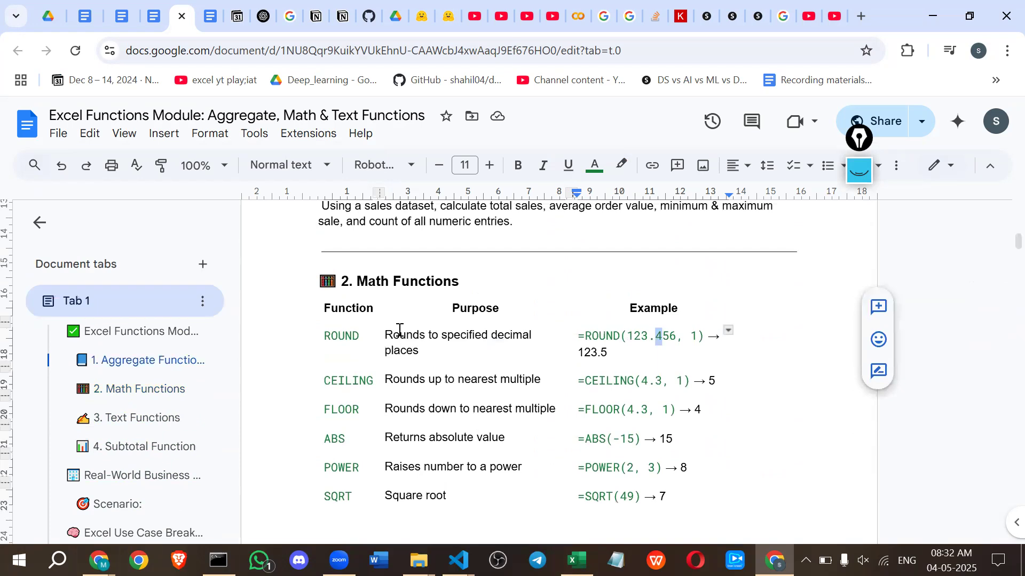
{"action": "scroll", "coordinate": [399, 330], "scroll_direction": "up", "scroll_amount": 6}
{"action": "scroll", "coordinate": [366, 356], "scroll_direction": "down", "scroll_amount": 12}
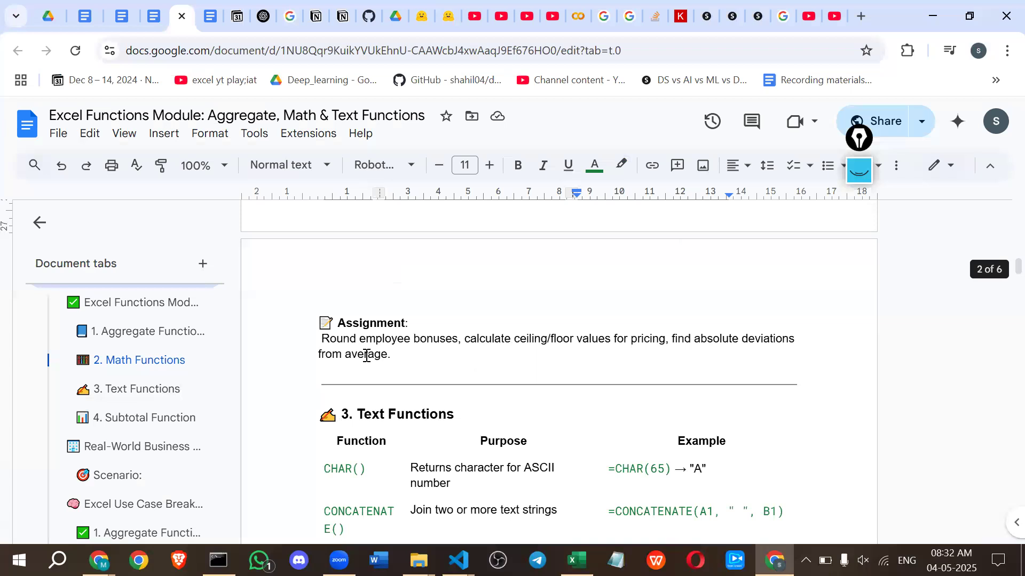
{"action": "scroll", "coordinate": [366, 356], "scroll_direction": "down", "scroll_amount": 5}
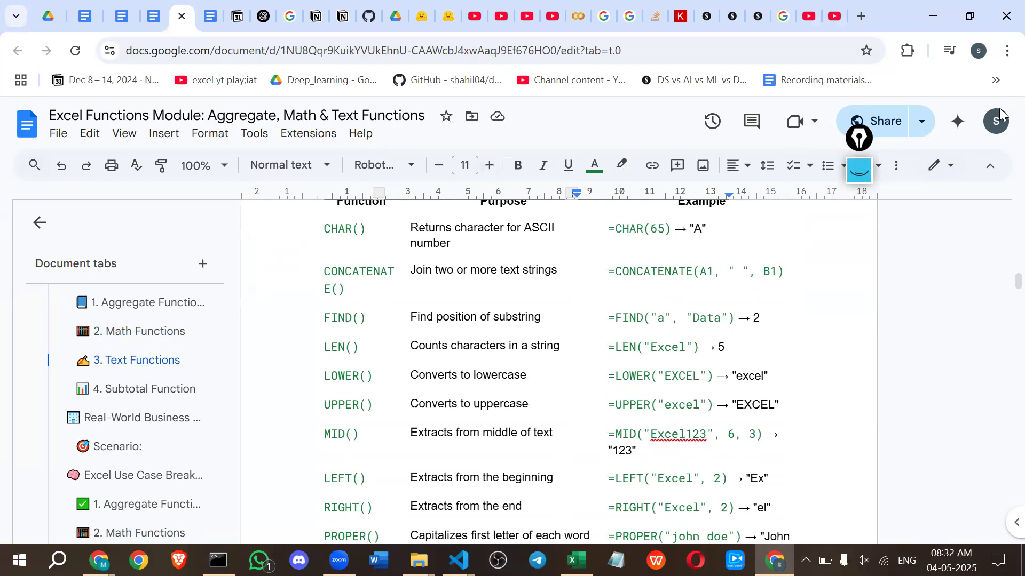
Clear old Epic Pen ink, then annotate the CHAR row: underline 65 and ASCII, and handwrite character code notes such as 65-A.
{"action": "left_click", "coordinate": [859, 170]}
{"action": "left_click", "coordinate": [858, 363]}
{"action": "mouse_move", "coordinate": [650, 240]}
{"action": "left_mouse_down"}
{"action": "mouse_move", "coordinate": [696, 255]}
{"action": "mouse_move", "coordinate": [714, 235]}
{"action": "left_mouse_up"}
{"action": "mouse_move", "coordinate": [745, 204]}
{"action": "left_mouse_down"}
{"action": "mouse_move", "coordinate": [746, 221]}
{"action": "mouse_move", "coordinate": [784, 216]}
{"action": "mouse_move", "coordinate": [756, 255]}
{"action": "mouse_move", "coordinate": [793, 234]}
{"action": "mouse_move", "coordinate": [795, 243]}
{"action": "left_mouse_up"}
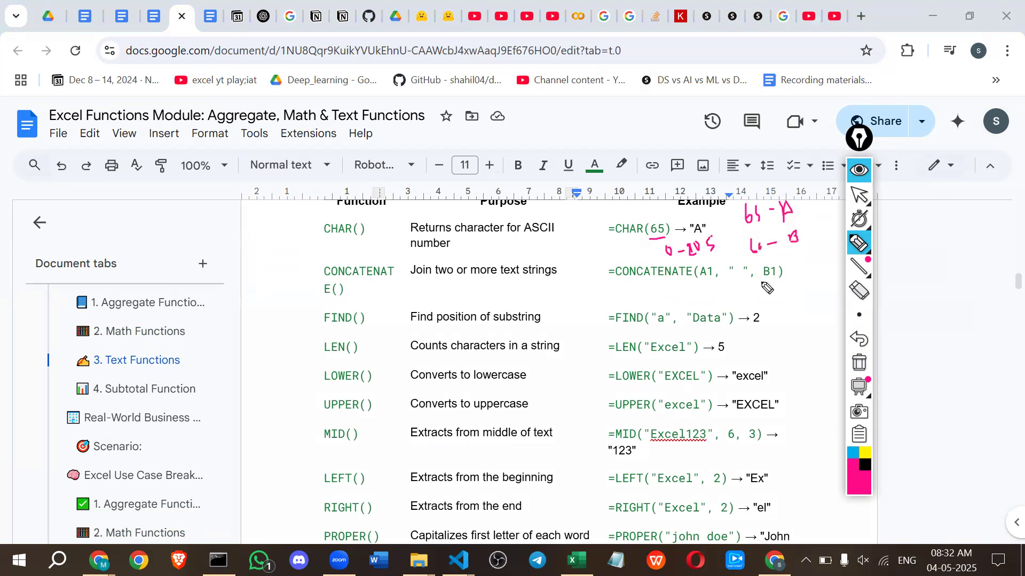
{"action": "mouse_move", "coordinate": [775, 288]}
{"action": "left_mouse_down"}
{"action": "mouse_move", "coordinate": [778, 305]}
{"action": "mouse_move", "coordinate": [808, 302]}
{"action": "left_mouse_up"}
{"action": "left_click_drag", "start_coordinate": [518, 245], "coordinate": [555, 240]}
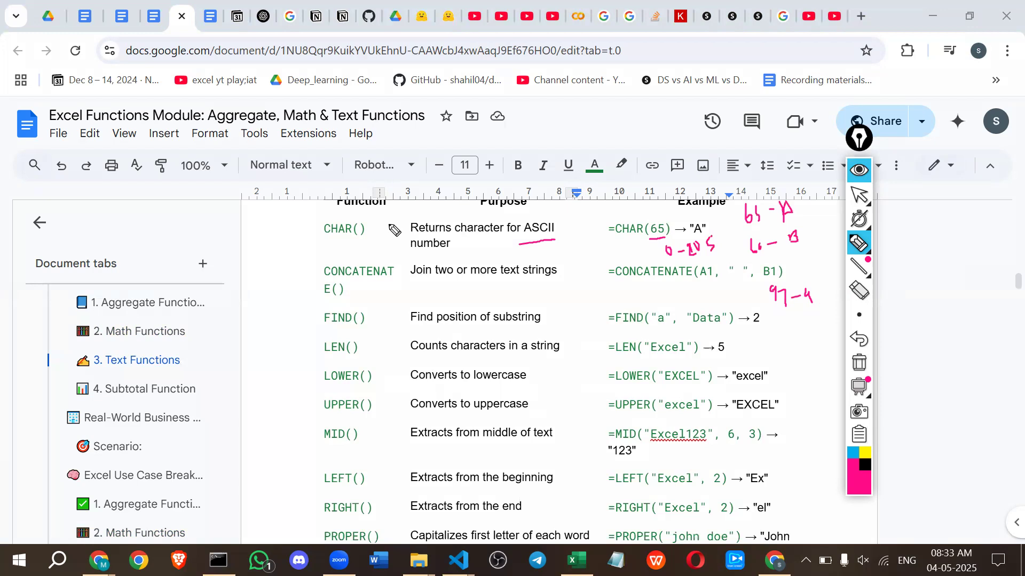
Underline the purposes and key example parts of the CONCATENATE and FIND rows in pink ink.
{"action": "left_click_drag", "start_coordinate": [414, 287], "coordinate": [549, 284]}
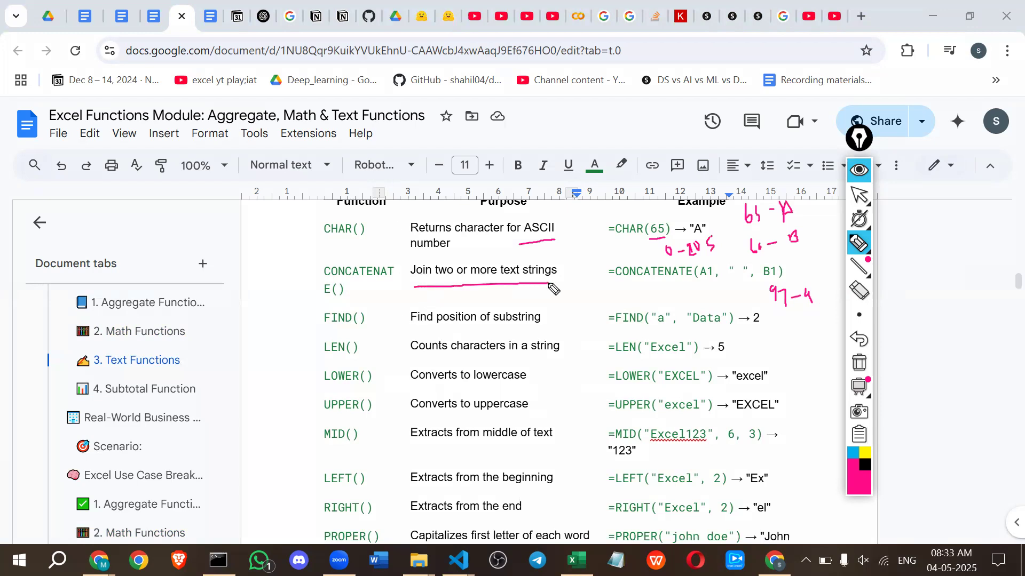
{"action": "left_click_drag", "start_coordinate": [697, 285], "coordinate": [776, 287]}
{"action": "left_click_drag", "start_coordinate": [325, 324], "coordinate": [539, 326]}
{"action": "left_click_drag", "start_coordinate": [748, 325], "coordinate": [771, 325]}
{"action": "left_click_drag", "start_coordinate": [699, 324], "coordinate": [707, 324]}
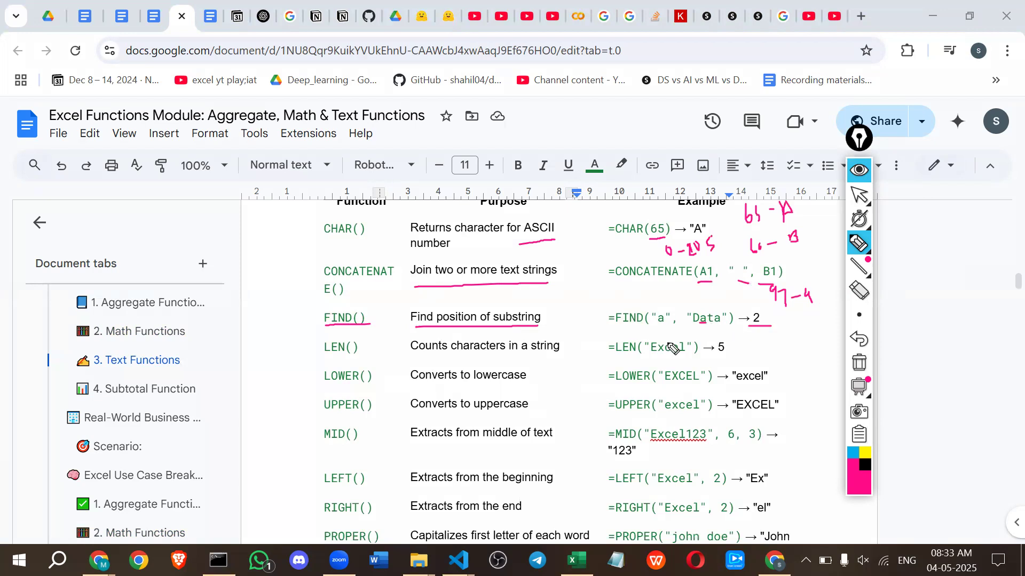
Underline the purposes and example texts of the LEN, LOWER and UPPER rows in pink ink.
{"action": "left_click_drag", "start_coordinate": [415, 352], "coordinate": [561, 356]}
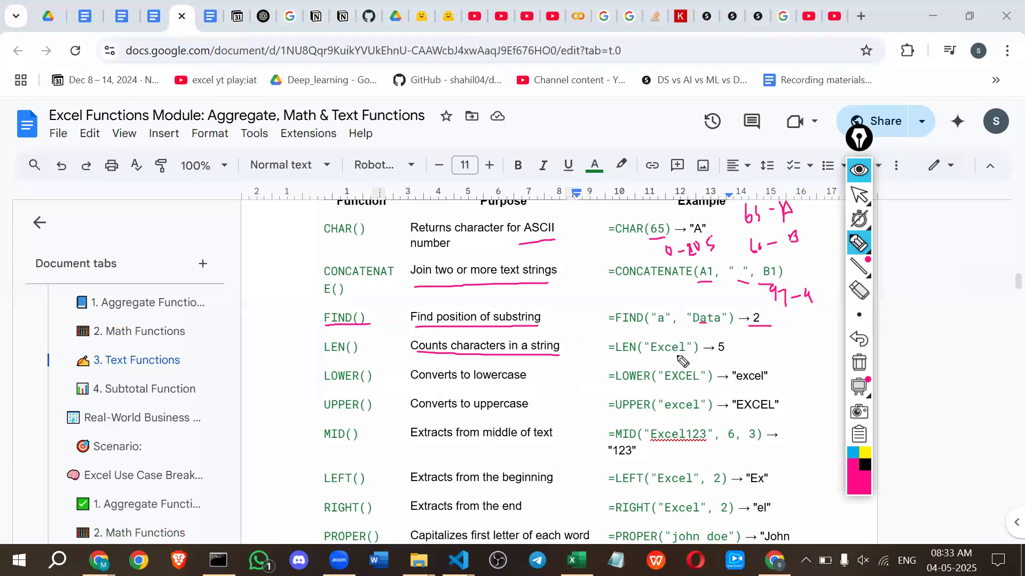
{"action": "left_click_drag", "start_coordinate": [652, 353], "coordinate": [682, 353]}
{"action": "left_click_drag", "start_coordinate": [318, 386], "coordinate": [481, 382]}
{"action": "left_click_drag", "start_coordinate": [661, 384], "coordinate": [772, 383]}
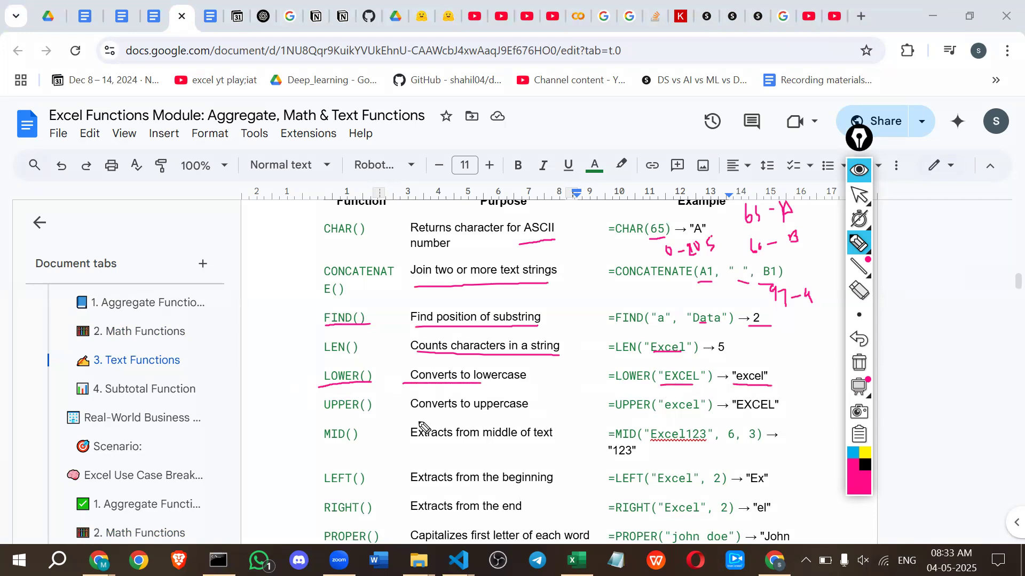
{"action": "left_click_drag", "start_coordinate": [323, 414], "coordinate": [511, 415]}
{"action": "left_click_drag", "start_coordinate": [656, 412], "coordinate": [779, 414]}
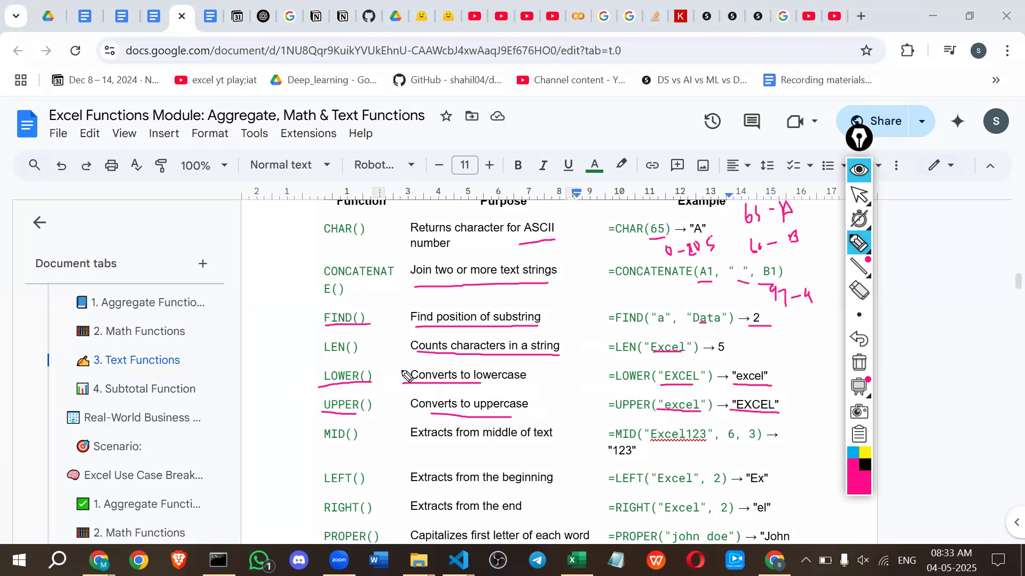
Underline the MID function, its purpose and arguments, write 6 below Excel123, and box the result "123".
{"action": "left_click_drag", "start_coordinate": [317, 443], "coordinate": [357, 443]}
{"action": "left_click_drag", "start_coordinate": [418, 441], "coordinate": [544, 441]}
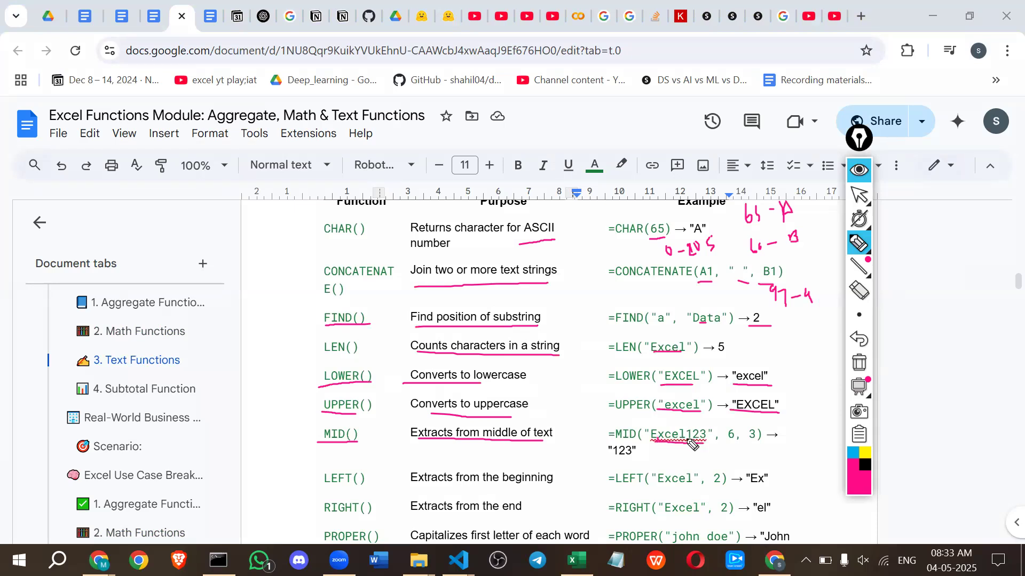
{"action": "left_click_drag", "start_coordinate": [689, 453], "coordinate": [687, 447]}
{"action": "left_click_drag", "start_coordinate": [724, 442], "coordinate": [758, 441]}
{"action": "mouse_move", "coordinate": [608, 458]}
{"action": "left_mouse_down"}
{"action": "mouse_move", "coordinate": [638, 457]}
{"action": "mouse_move", "coordinate": [639, 442]}
{"action": "mouse_move", "coordinate": [608, 453]}
{"action": "left_mouse_up"}
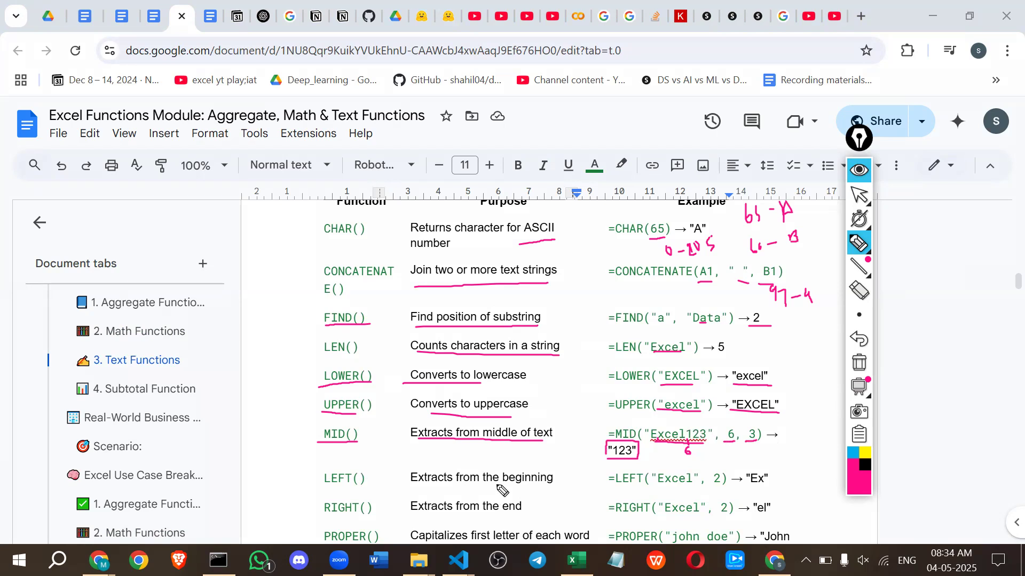
Underline the purposes, example arguments and results of the LEFT and RIGHT rows in pink ink.
{"action": "left_click_drag", "start_coordinate": [457, 484], "coordinate": [535, 479]}
{"action": "left_click_drag", "start_coordinate": [660, 486], "coordinate": [764, 487]}
{"action": "left_click", "coordinate": [751, 485]}
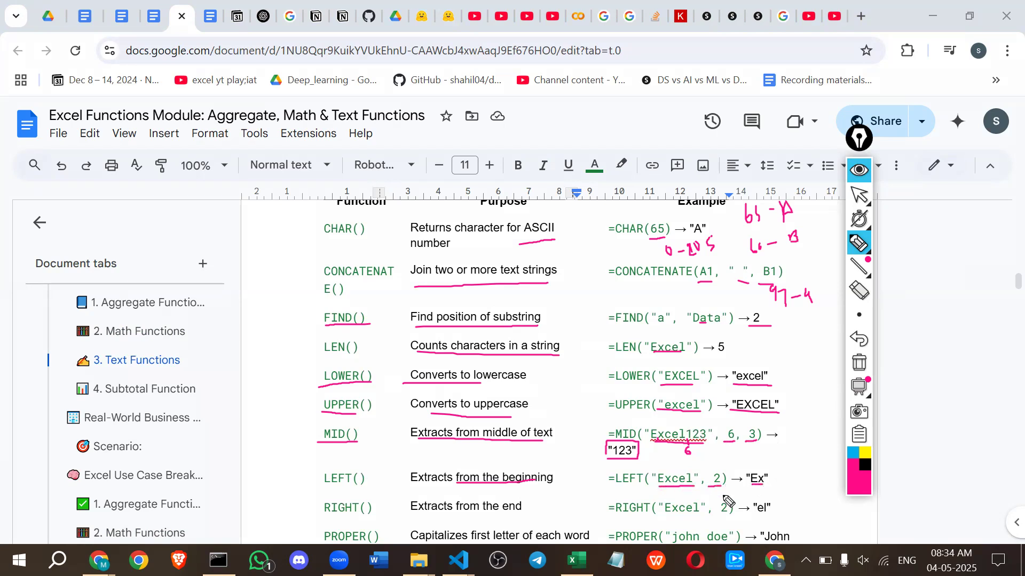
{"action": "left_click_drag", "start_coordinate": [320, 515], "coordinate": [513, 515]}
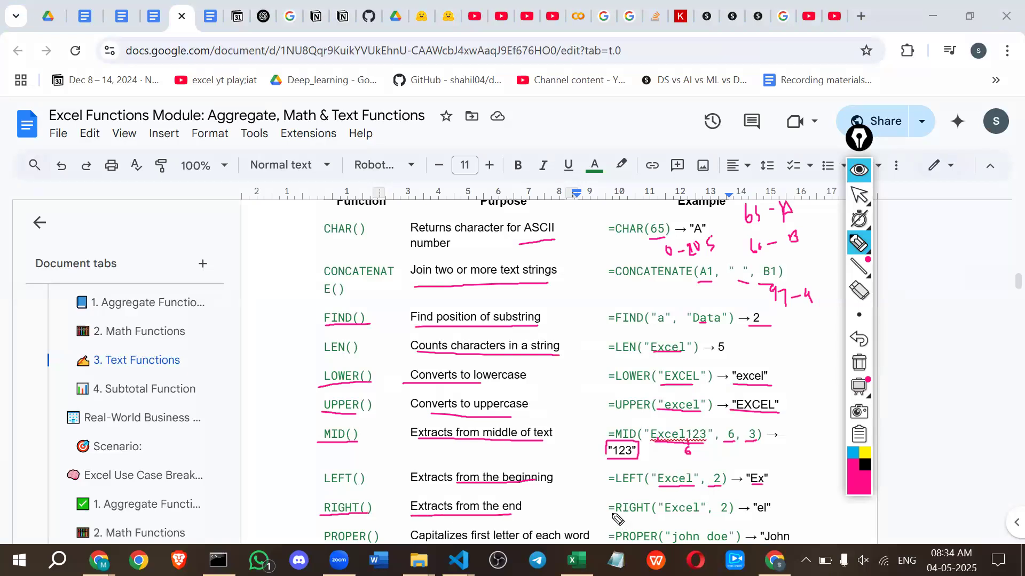
{"action": "left_click_drag", "start_coordinate": [609, 515], "coordinate": [787, 517]}
Clear all the ink annotations with the PROPER to CLEAN rows of the text functions table in view.
{"action": "left_click", "coordinate": [859, 172]}
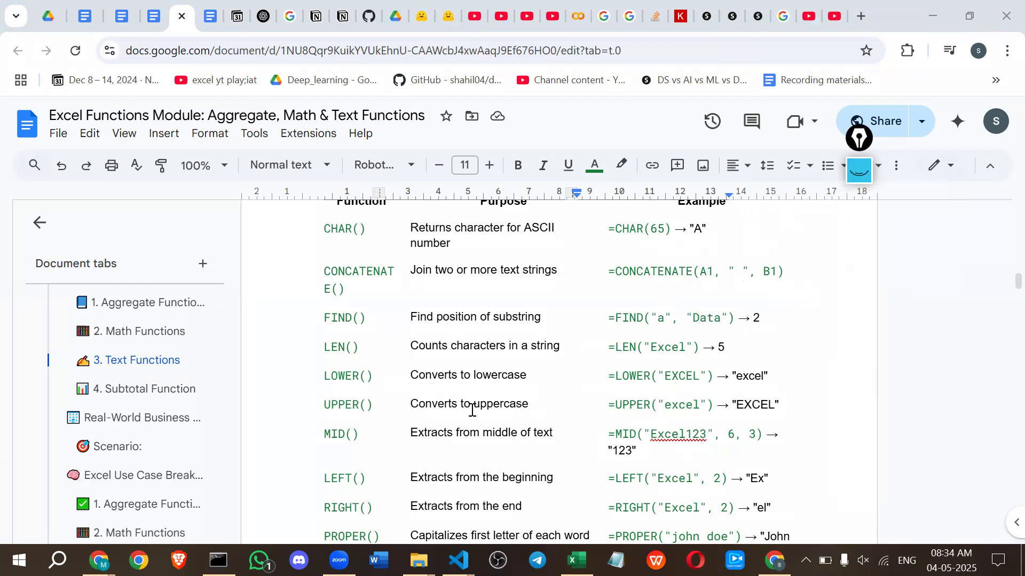
{"action": "scroll", "coordinate": [469, 410], "scroll_direction": "down", "scroll_amount": 6}
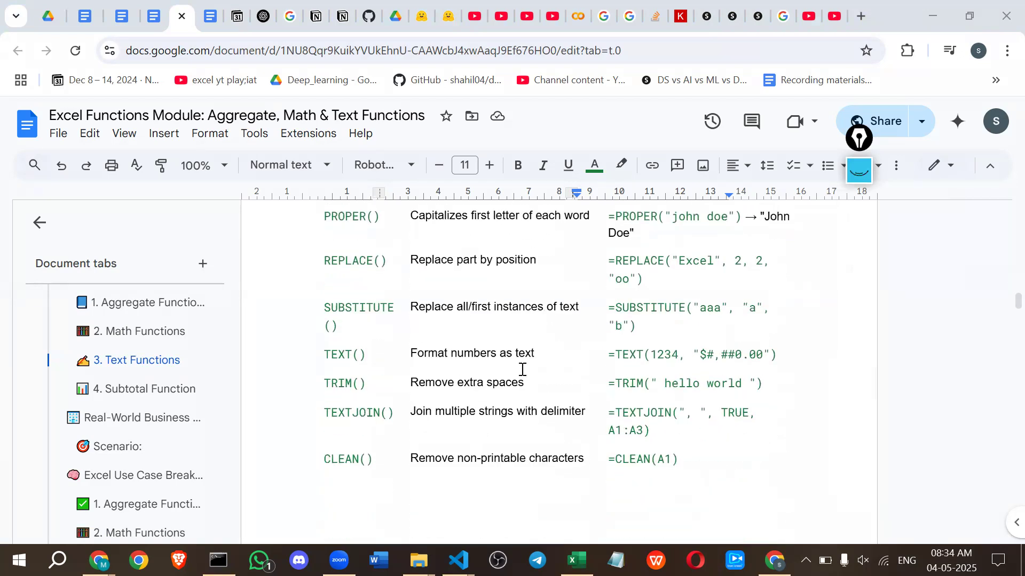
{"action": "left_click", "coordinate": [860, 170]}
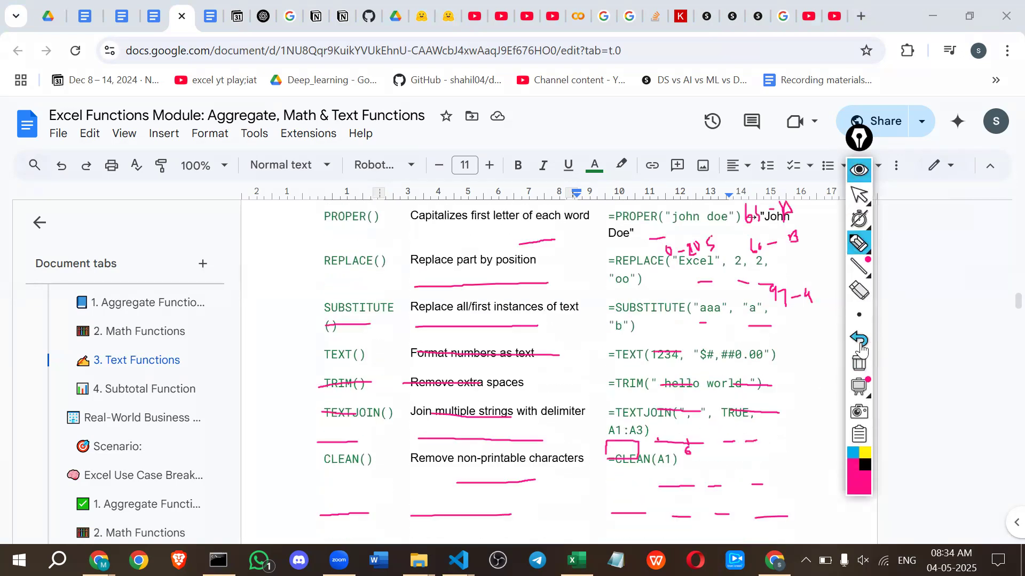
{"action": "left_click", "coordinate": [859, 363]}
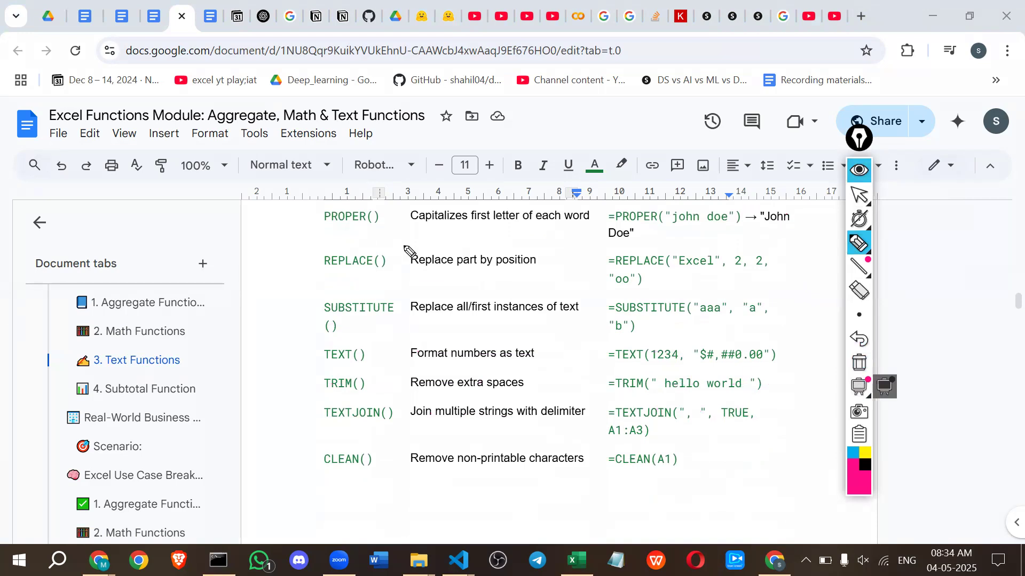
Underline the PROPER row's purpose, its example name and the capitalized initials of the result.
{"action": "left_click_drag", "start_coordinate": [395, 228], "coordinate": [576, 223]}
{"action": "left_click_drag", "start_coordinate": [674, 225], "coordinate": [772, 224]}
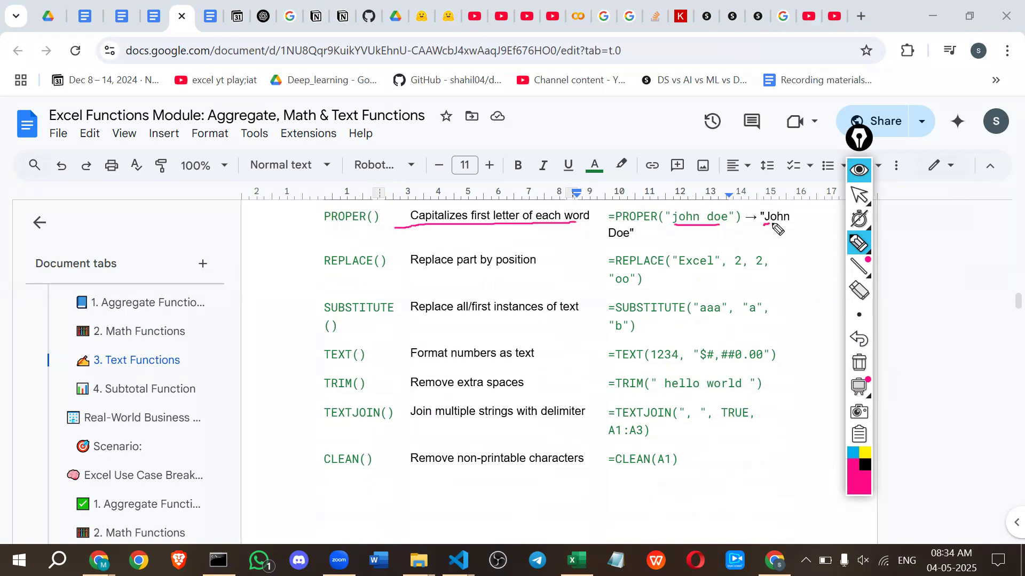
{"action": "left_click_drag", "start_coordinate": [608, 241], "coordinate": [626, 239]}
Underline the REPLACE function, its purpose and key example arguments, and handwrite the example's resulting text beside it.
{"action": "left_click_drag", "start_coordinate": [324, 269], "coordinate": [384, 270]}
{"action": "left_click_drag", "start_coordinate": [419, 274], "coordinate": [523, 275]}
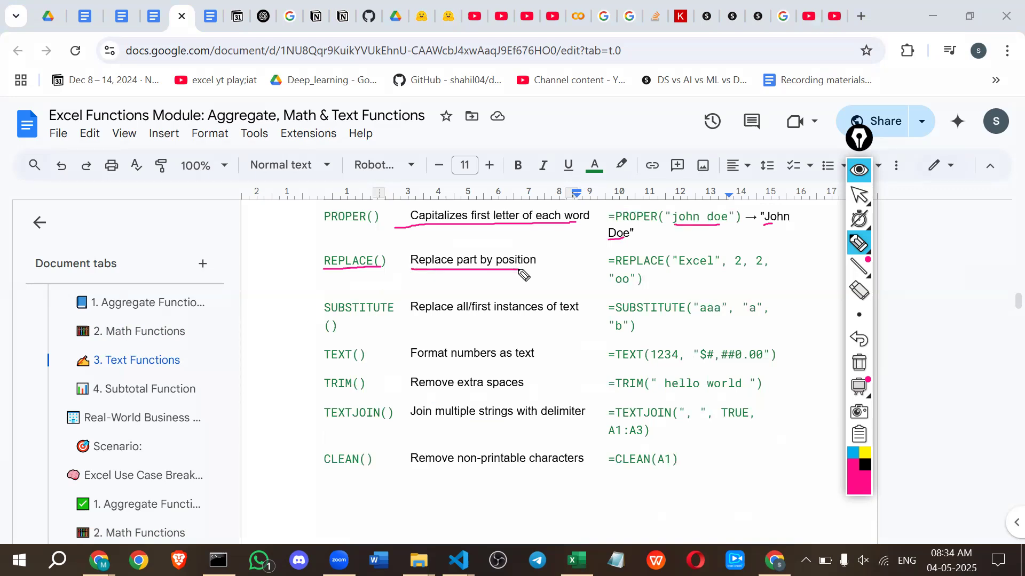
{"action": "left_click_drag", "start_coordinate": [686, 276], "coordinate": [703, 275]}
{"action": "left_click_drag", "start_coordinate": [758, 276], "coordinate": [766, 276]}
{"action": "left_click_drag", "start_coordinate": [689, 270], "coordinate": [710, 272]}
{"action": "mouse_move", "coordinate": [617, 288]}
{"action": "left_mouse_down"}
{"action": "mouse_move", "coordinate": [692, 279]}
{"action": "mouse_move", "coordinate": [745, 289]}
{"action": "mouse_move", "coordinate": [762, 272]}
{"action": "mouse_move", "coordinate": [767, 299]}
{"action": "mouse_move", "coordinate": [744, 291]}
{"action": "left_mouse_up"}
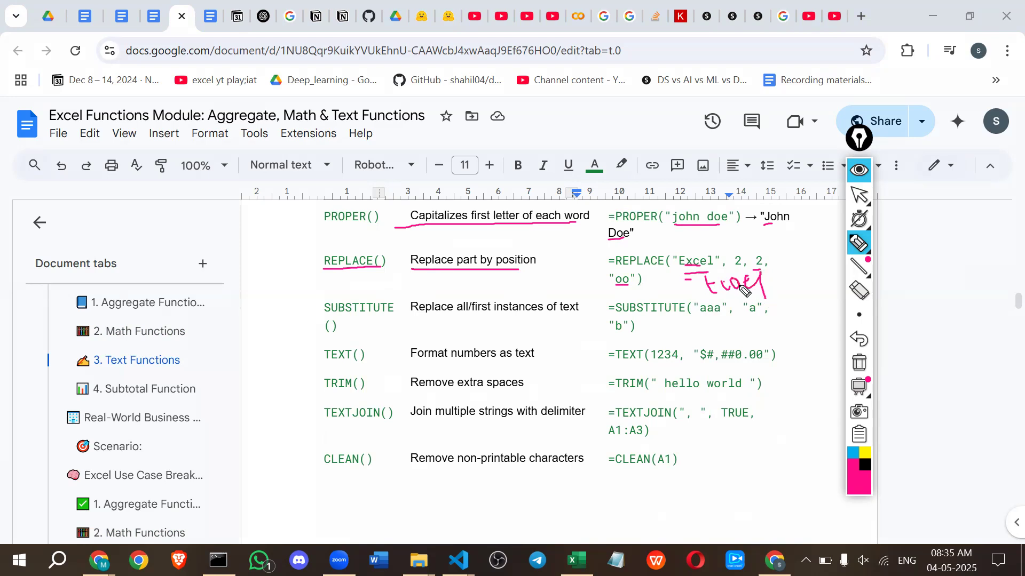
Mark REPLACE once more, and underline the SUBSTITUTE row's purpose and its example arguments "aaa", "a" and "b".
{"action": "left_click_drag", "start_coordinate": [327, 275], "coordinate": [344, 273]}
{"action": "left_click_drag", "start_coordinate": [411, 318], "coordinate": [578, 316]}
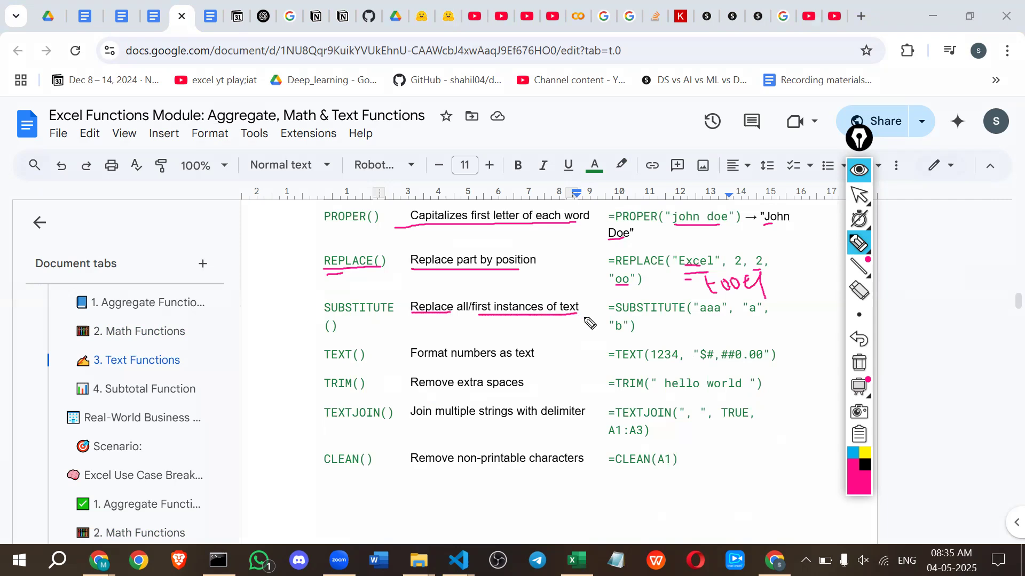
{"action": "left_click_drag", "start_coordinate": [696, 316], "coordinate": [726, 316]}
{"action": "left_click_drag", "start_coordinate": [740, 316], "coordinate": [760, 317]}
{"action": "left_click_drag", "start_coordinate": [612, 332], "coordinate": [627, 331]}
Circle REPLACE's start position 2 and SUBSTITUTE's "a" with an arrow pointing to it, and add a dash beside both function names.
{"action": "mouse_move", "coordinate": [740, 246]}
{"action": "left_mouse_down"}
{"action": "mouse_move", "coordinate": [738, 269]}
{"action": "mouse_move", "coordinate": [749, 249]}
{"action": "mouse_move", "coordinate": [740, 239]}
{"action": "left_mouse_up"}
{"action": "mouse_move", "coordinate": [761, 305]}
{"action": "left_mouse_down"}
{"action": "mouse_move", "coordinate": [743, 302]}
{"action": "mouse_move", "coordinate": [754, 321]}
{"action": "mouse_move", "coordinate": [766, 319]}
{"action": "mouse_move", "coordinate": [765, 300]}
{"action": "left_mouse_up"}
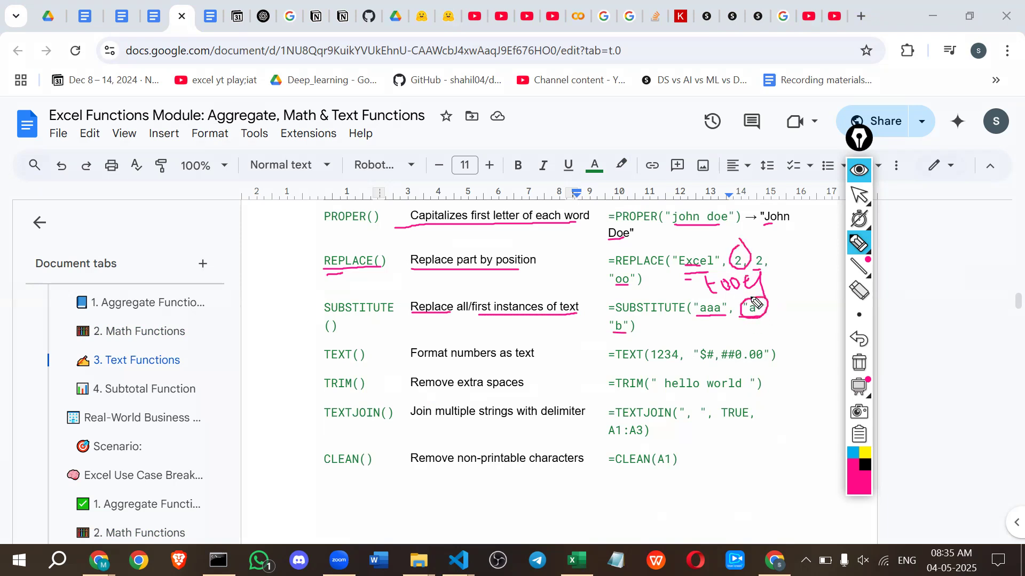
{"action": "mouse_move", "coordinate": [746, 331]}
{"action": "left_mouse_down"}
{"action": "mouse_move", "coordinate": [752, 319]}
{"action": "mouse_move", "coordinate": [762, 324]}
{"action": "left_mouse_up"}
{"action": "left_click_drag", "start_coordinate": [262, 265], "coordinate": [301, 262]}
Underline the TEXT function, its purpose, the example number 1234 and the format code "$#,##0.00".
{"action": "left_click_drag", "start_coordinate": [321, 362], "coordinate": [363, 363]}
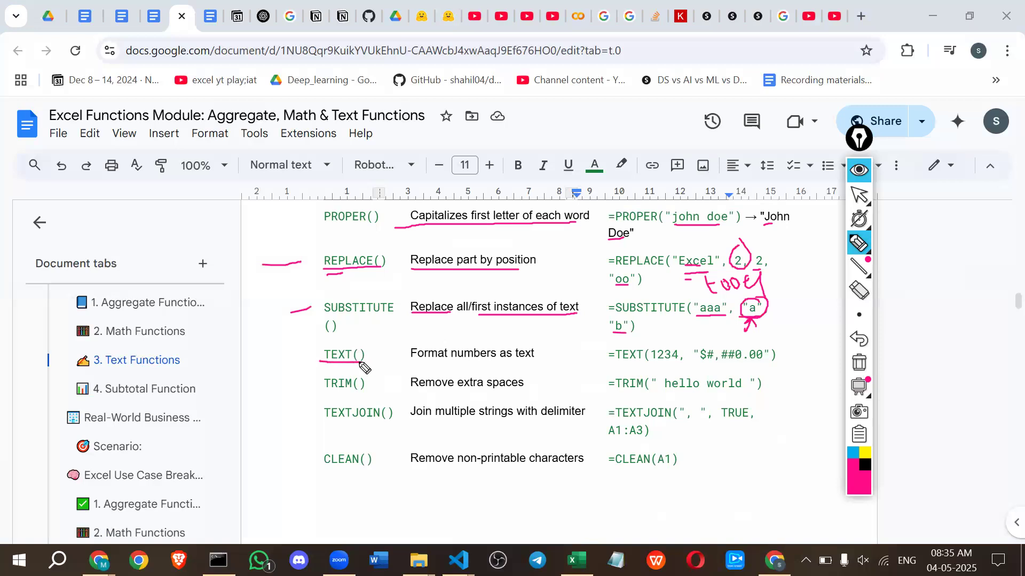
{"action": "left_click_drag", "start_coordinate": [406, 362], "coordinate": [550, 362]}
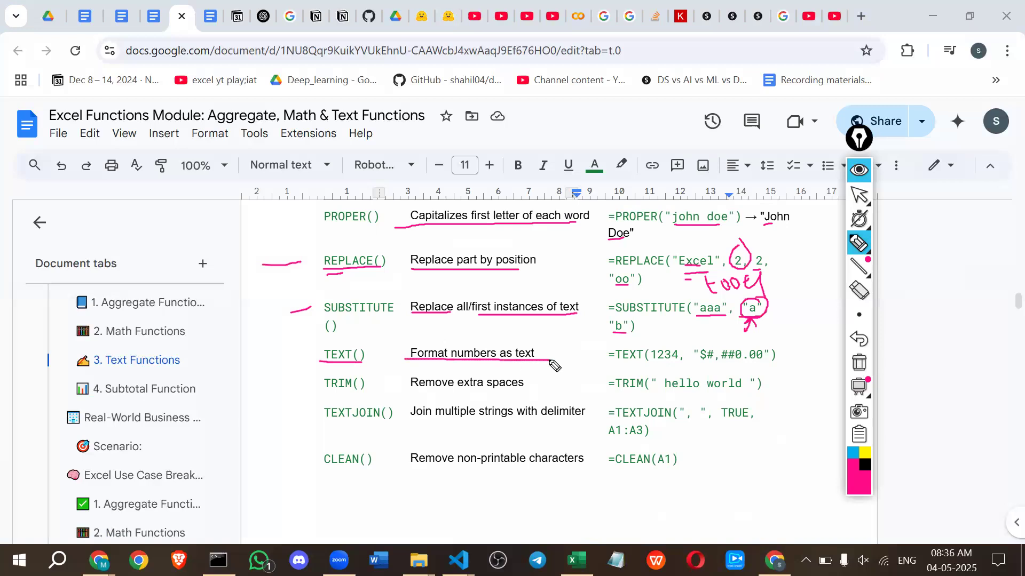
{"action": "left_click_drag", "start_coordinate": [652, 362], "coordinate": [762, 366]}
{"action": "left_click_drag", "start_coordinate": [733, 362], "coordinate": [768, 360]}
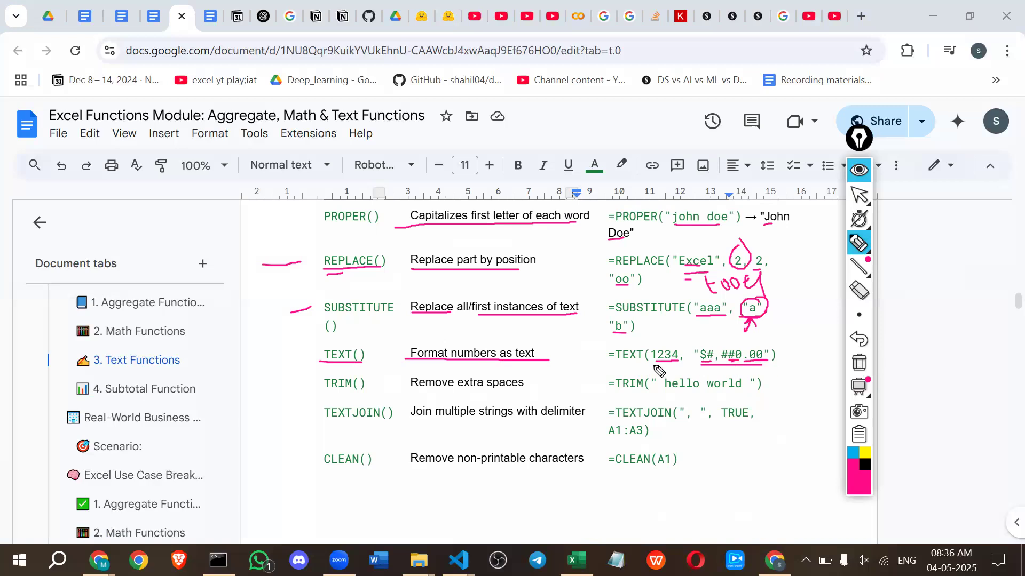
{"action": "left_click_drag", "start_coordinate": [655, 362], "coordinate": [679, 361]}
Underline the TRIM function and its purpose in the text functions table.
{"action": "left_click_drag", "start_coordinate": [317, 395], "coordinate": [509, 392]}
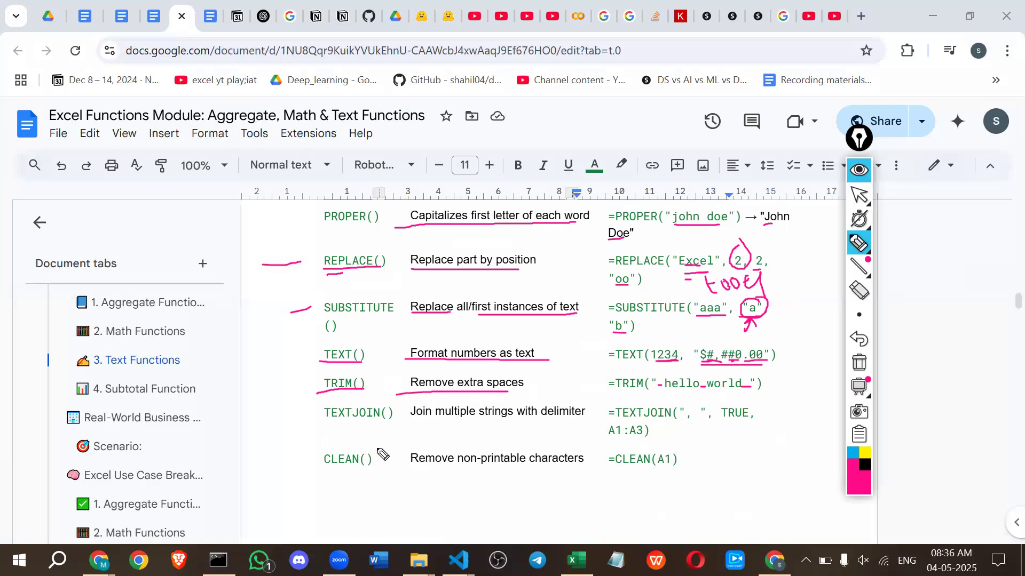
Underline TEXTJOIN and its purpose in the text functions table, and clear all pen annotations from the page.
{"action": "left_click_drag", "start_coordinate": [323, 422], "coordinate": [595, 422]}
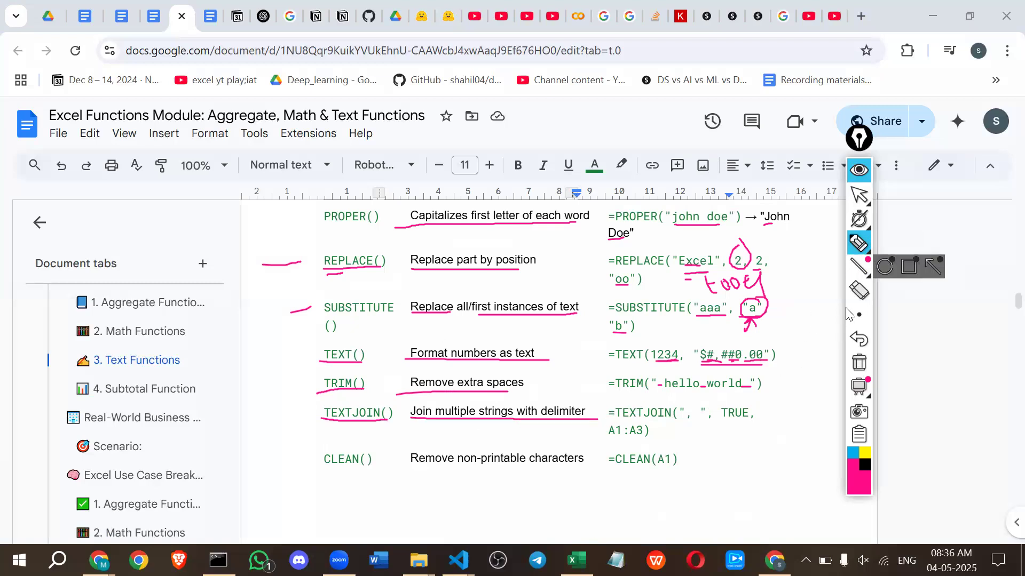
{"action": "left_click", "coordinate": [859, 362]}
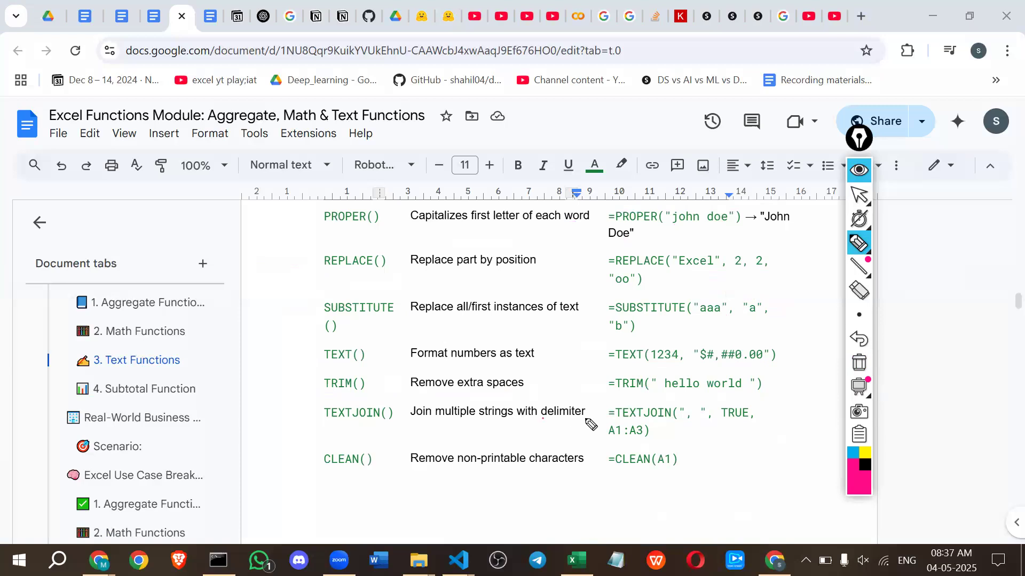
Underline TEXTJOIN, "multiple" and "delimiter" in its purpose, and the comma, TRUE and A1:A3 arguments in its example.
{"action": "left_click_drag", "start_coordinate": [586, 420], "coordinate": [587, 420]}
{"action": "left_click_drag", "start_coordinate": [686, 421], "coordinate": [691, 423]}
{"action": "left_click_drag", "start_coordinate": [719, 423], "coordinate": [745, 422]}
{"action": "left_click_drag", "start_coordinate": [645, 437], "coordinate": [647, 436]}
{"action": "left_click_drag", "start_coordinate": [421, 421], "coordinate": [456, 421]}
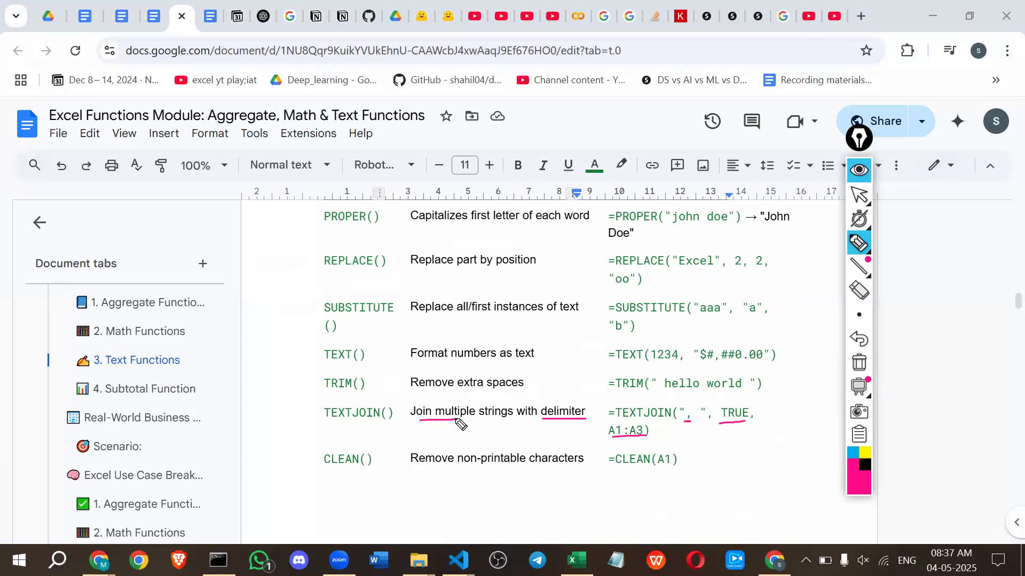
{"action": "left_click_drag", "start_coordinate": [306, 422], "coordinate": [387, 421]}
Underline CLEAN and its purpose, and sketch a frame containing question marks and small boxes beneath its example.
{"action": "left_click_drag", "start_coordinate": [358, 465], "coordinate": [325, 468]}
{"action": "left_click_drag", "start_coordinate": [439, 470], "coordinate": [574, 471]}
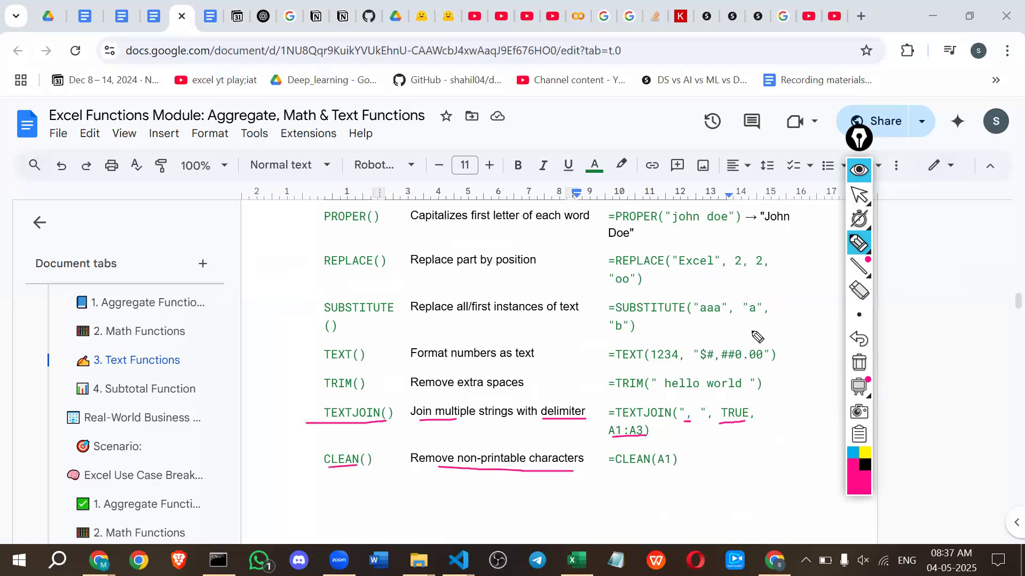
{"action": "mouse_move", "coordinate": [645, 486]}
{"action": "left_mouse_down"}
{"action": "mouse_move", "coordinate": [652, 514]}
{"action": "mouse_move", "coordinate": [699, 476]}
{"action": "mouse_move", "coordinate": [691, 509]}
{"action": "mouse_move", "coordinate": [664, 511]}
{"action": "mouse_move", "coordinate": [665, 496]}
{"action": "mouse_move", "coordinate": [667, 508]}
{"action": "left_mouse_up"}
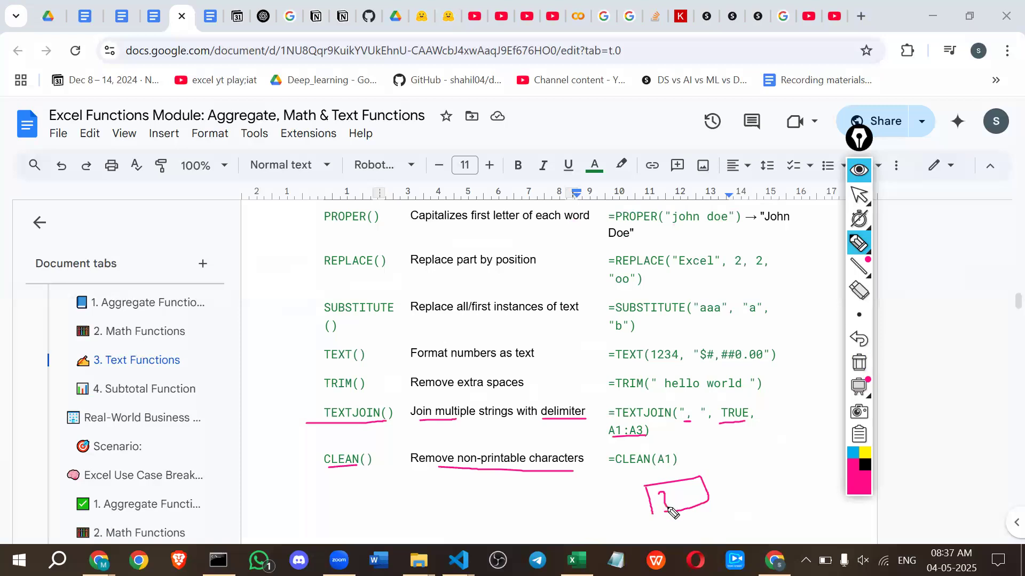
{"action": "mouse_move", "coordinate": [707, 474]}
{"action": "left_mouse_down"}
{"action": "mouse_move", "coordinate": [715, 501]}
{"action": "mouse_move", "coordinate": [739, 492]}
{"action": "left_mouse_up"}
{"action": "left_click", "coordinate": [724, 514]}
{"action": "left_click", "coordinate": [746, 502]}
{"action": "mouse_move", "coordinate": [758, 458]}
{"action": "left_mouse_down"}
{"action": "mouse_move", "coordinate": [767, 485]}
{"action": "mouse_move", "coordinate": [810, 474]}
{"action": "mouse_move", "coordinate": [796, 481]}
{"action": "left_mouse_up"}
{"action": "left_click", "coordinate": [768, 499]}
{"action": "mouse_move", "coordinate": [638, 525]}
{"action": "left_mouse_down"}
{"action": "mouse_move", "coordinate": [777, 512]}
{"action": "mouse_move", "coordinate": [828, 444]}
{"action": "mouse_move", "coordinate": [618, 483]}
{"action": "mouse_move", "coordinate": [654, 531]}
{"action": "mouse_move", "coordinate": [666, 526]}
{"action": "left_mouse_up"}
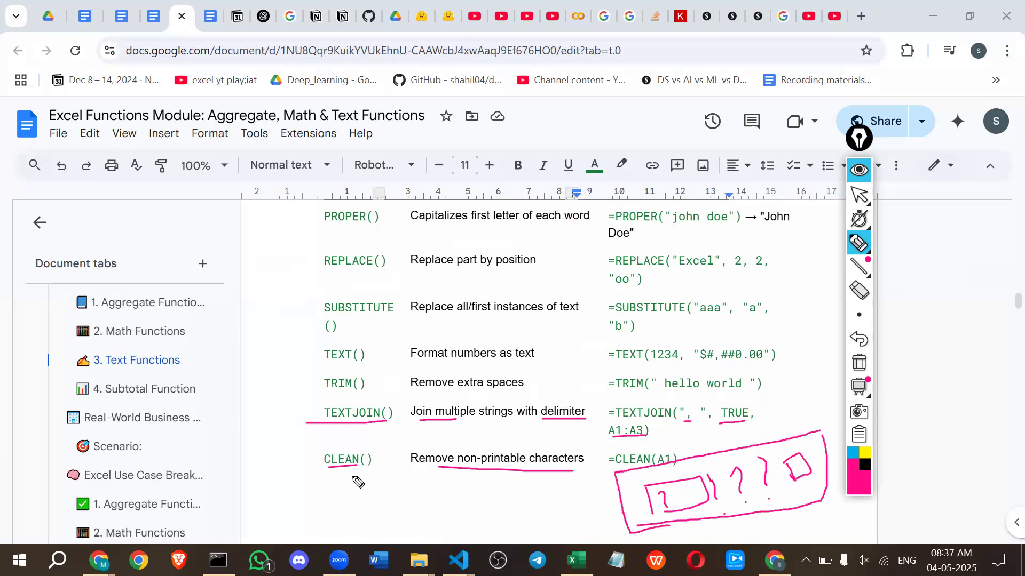
Draw a box around the CLEAN function name and hide the pen annotations.
{"action": "mouse_move", "coordinate": [320, 474]}
{"action": "left_mouse_down"}
{"action": "mouse_move", "coordinate": [395, 471]}
{"action": "mouse_move", "coordinate": [368, 447]}
{"action": "mouse_move", "coordinate": [323, 451]}
{"action": "mouse_move", "coordinate": [315, 481]}
{"action": "left_mouse_up"}
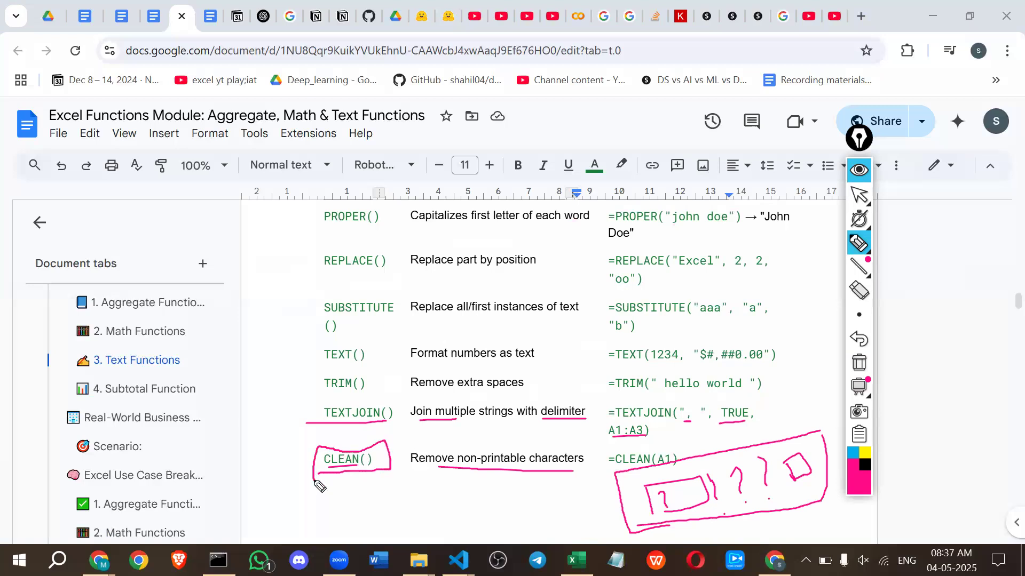
{"action": "left_click", "coordinate": [852, 179]}
Review the text functions table from the VALUE row and the assignment back up to the CHAR row.
{"action": "scroll", "coordinate": [447, 517], "scroll_direction": "down", "scroll_amount": 6}
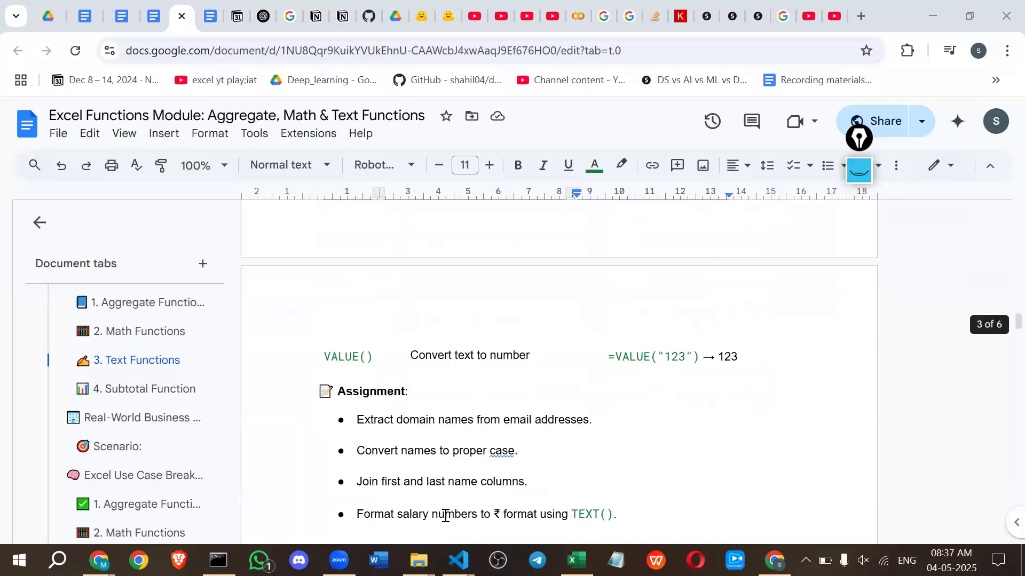
{"action": "scroll", "coordinate": [446, 517], "scroll_direction": "up", "scroll_amount": 1}
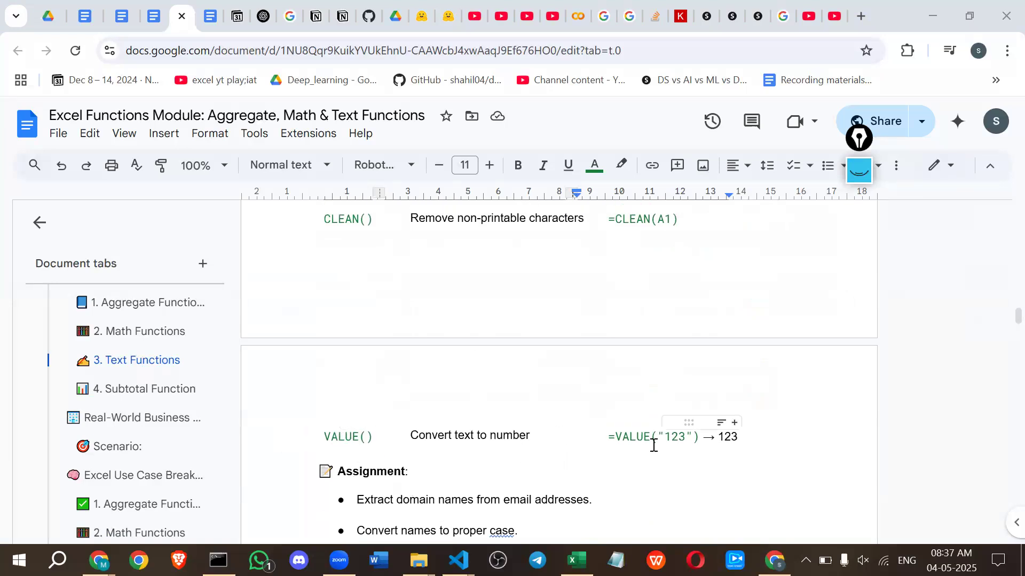
{"action": "scroll", "coordinate": [652, 445], "scroll_direction": "up", "scroll_amount": 1}
{"action": "scroll", "coordinate": [652, 445], "scroll_direction": "up", "scroll_amount": 2}
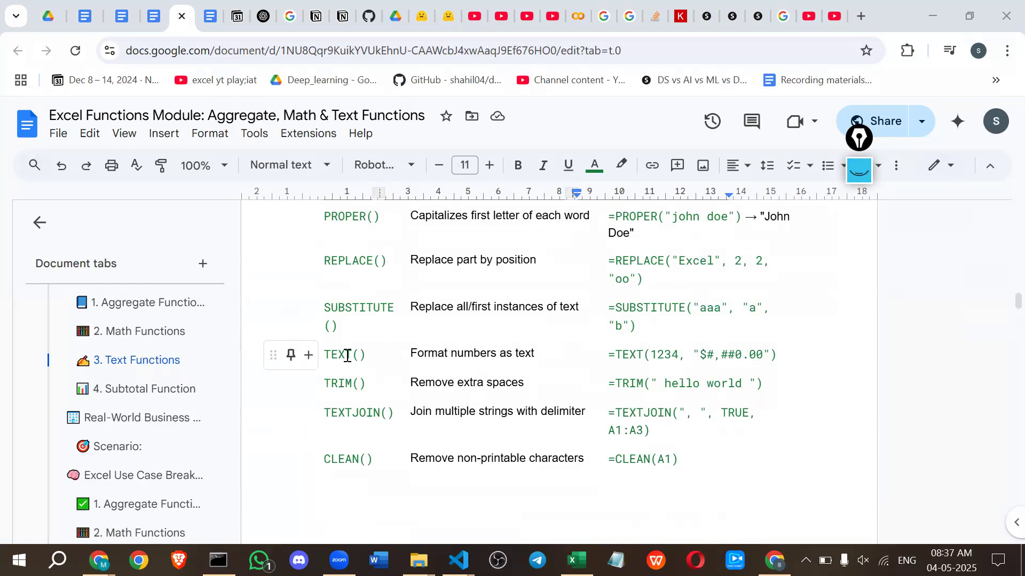
{"action": "scroll", "coordinate": [377, 398], "scroll_direction": "down", "scroll_amount": 4}
{"action": "scroll", "coordinate": [378, 398], "scroll_direction": "up", "scroll_amount": 5}
{"action": "scroll", "coordinate": [364, 384], "scroll_direction": "up", "scroll_amount": 3}
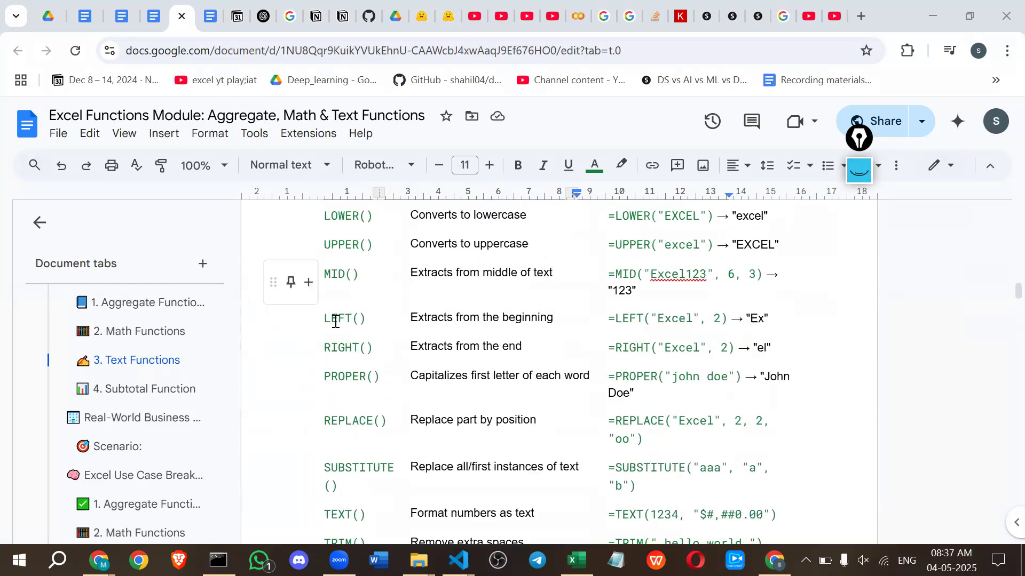
{"action": "scroll", "coordinate": [362, 350], "scroll_direction": "up", "scroll_amount": 1}
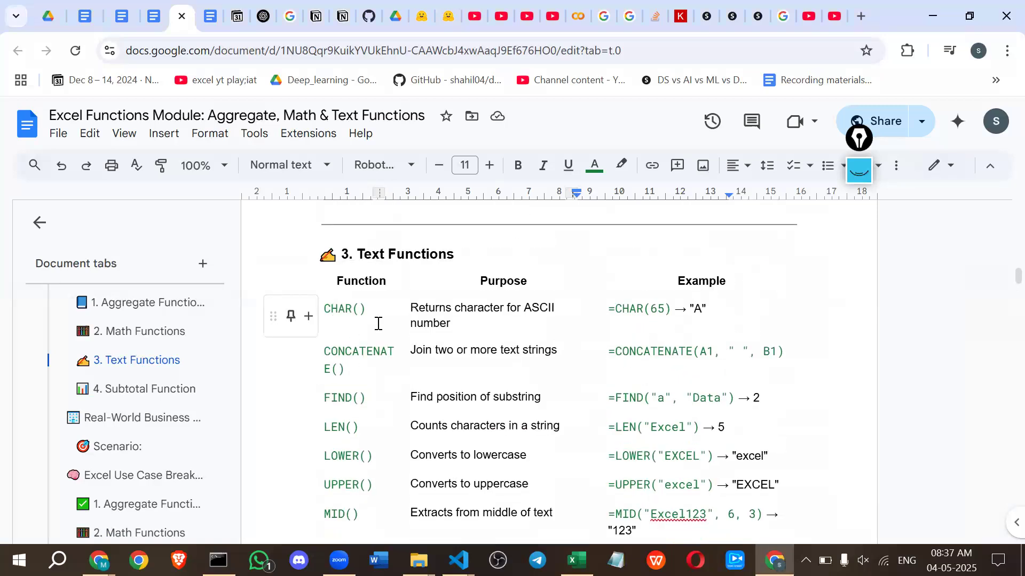
Select and copy the function names in the Text Functions table, starting from CHAR().
{"action": "triple_click", "coordinate": [358, 310]}
{"action": "left_click_drag", "start_coordinate": [332, 307], "coordinate": [344, 468]}
{"action": "scroll", "coordinate": [340, 479], "scroll_direction": "down", "scroll_amount": 3}
{"action": "scroll", "coordinate": [343, 469], "scroll_direction": "down", "scroll_amount": 2}
{"action": "mouse_move", "coordinate": [350, 428]}
{"action": "left_mouse_down"}
{"action": "mouse_move", "coordinate": [352, 393]}
{"action": "mouse_move", "coordinate": [359, 425]}
{"action": "left_mouse_up"}
{"action": "scroll", "coordinate": [353, 393], "scroll_direction": "down", "scroll_amount": 3}
Switch to the Book1 workbook in Excel.
{"action": "key", "text": "alt+Tab"}
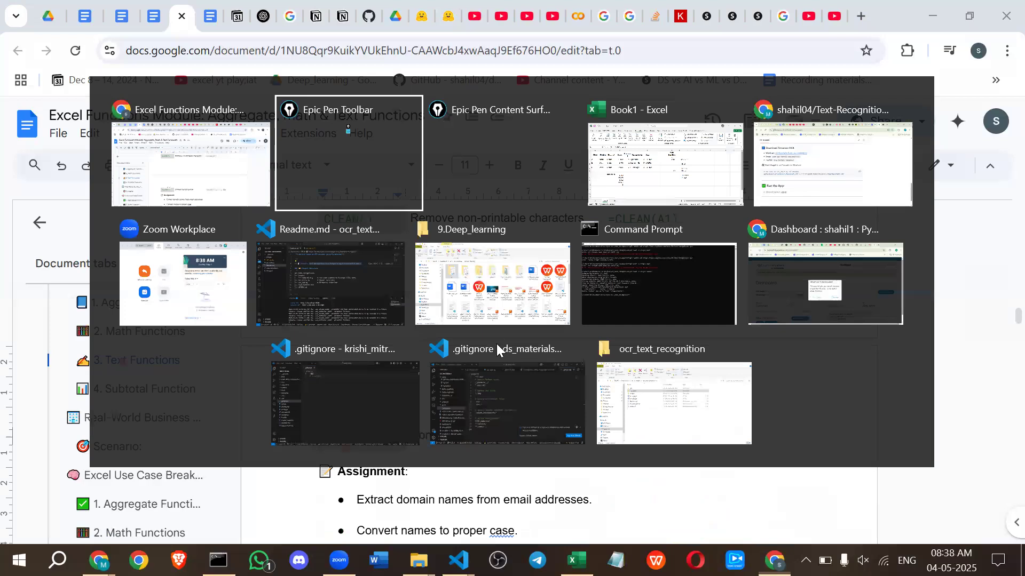
{"action": "left_click", "coordinate": [648, 174]}
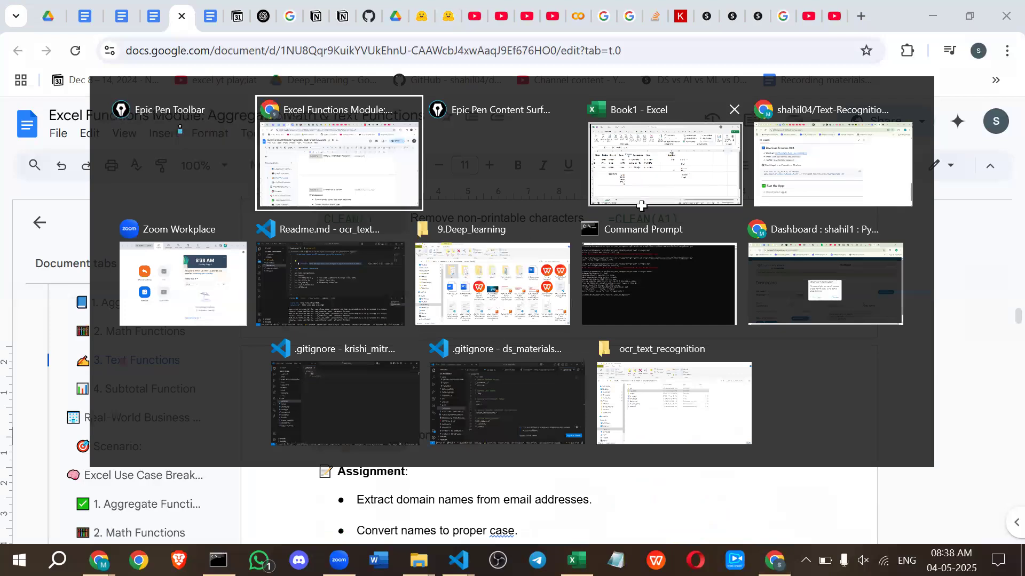
{"action": "left_click", "coordinate": [498, 407]}
Enter the heading "string functions" in N1 and paste the copied function names from N2 downward.
{"action": "left_click", "coordinate": [748, 209]}
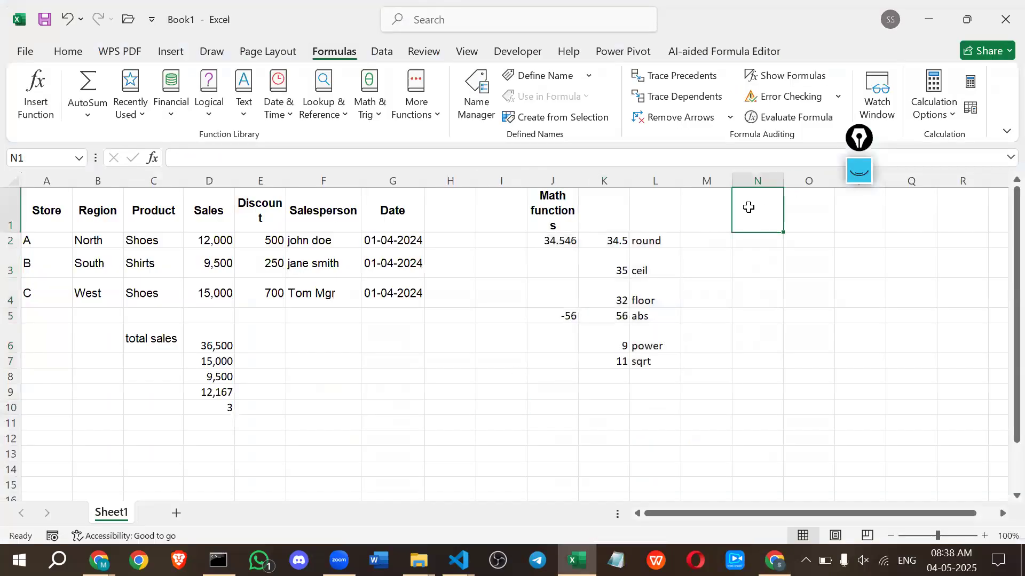
{"action": "type", "text": "strin"}
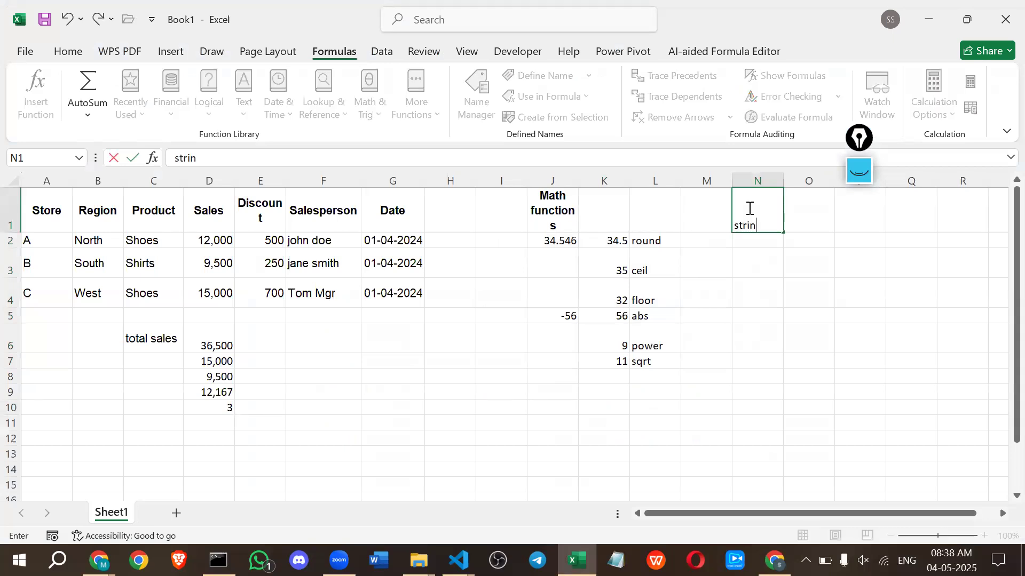
{"action": "type", "text": "g functions"}
{"action": "key", "text": "Return"}
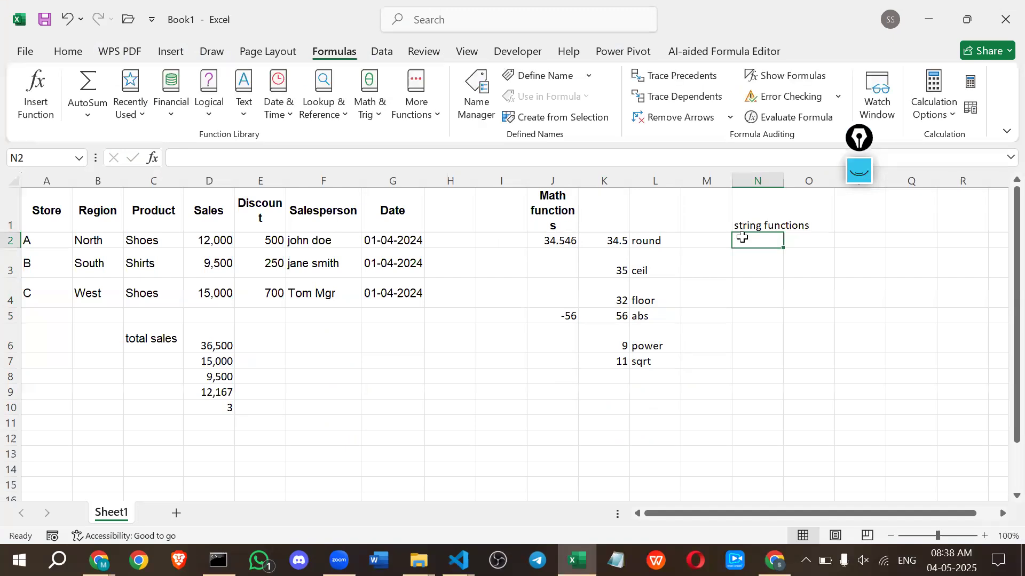
{"action": "key", "text": "ctrl+v"}
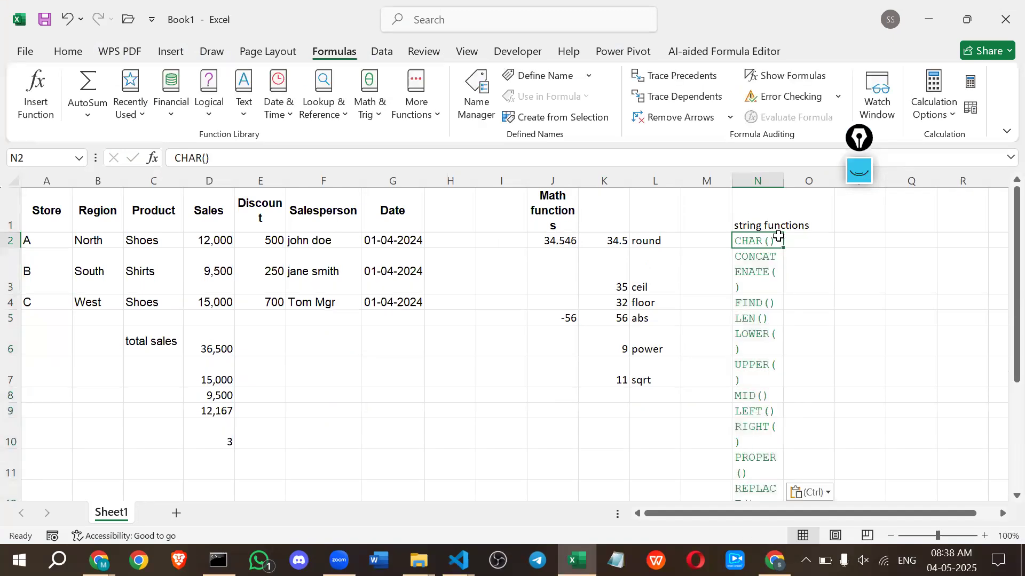
Enter the formula =CHAR(97) in cell P2, in the row of the CHAR() label.
{"action": "left_click", "coordinate": [799, 244]}
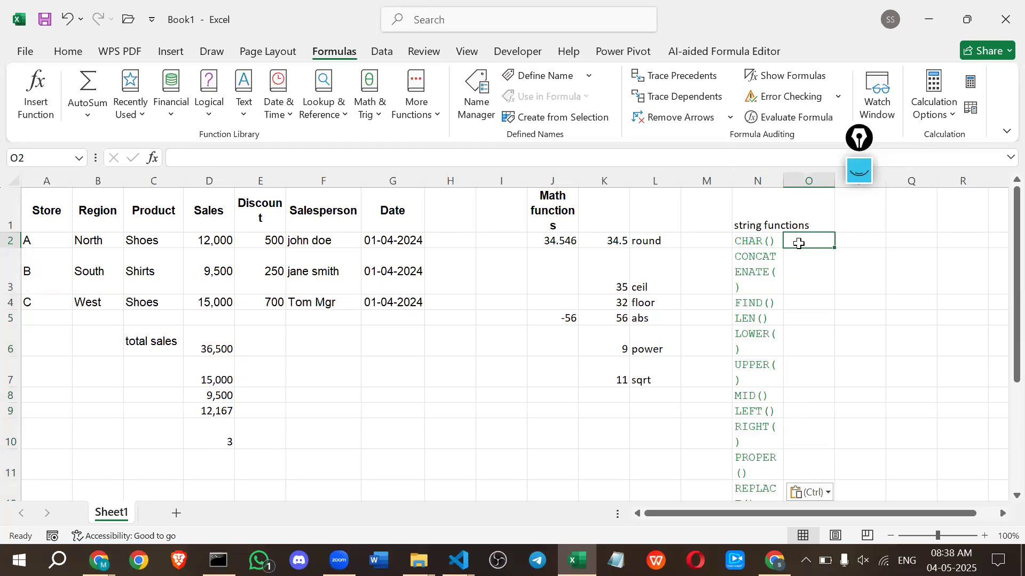
{"action": "left_click", "coordinate": [881, 237]}
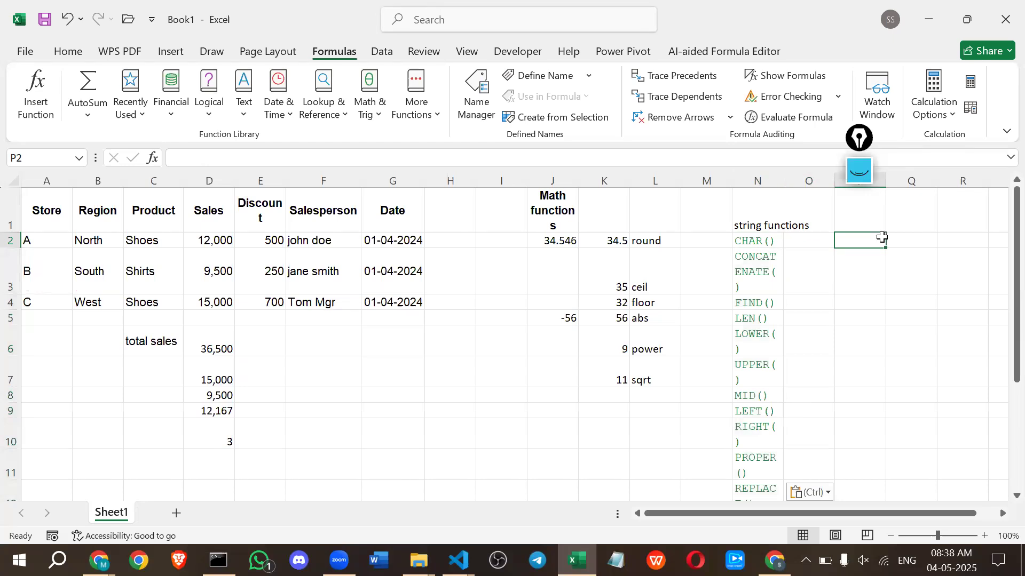
{"action": "left_click", "coordinate": [813, 240]}
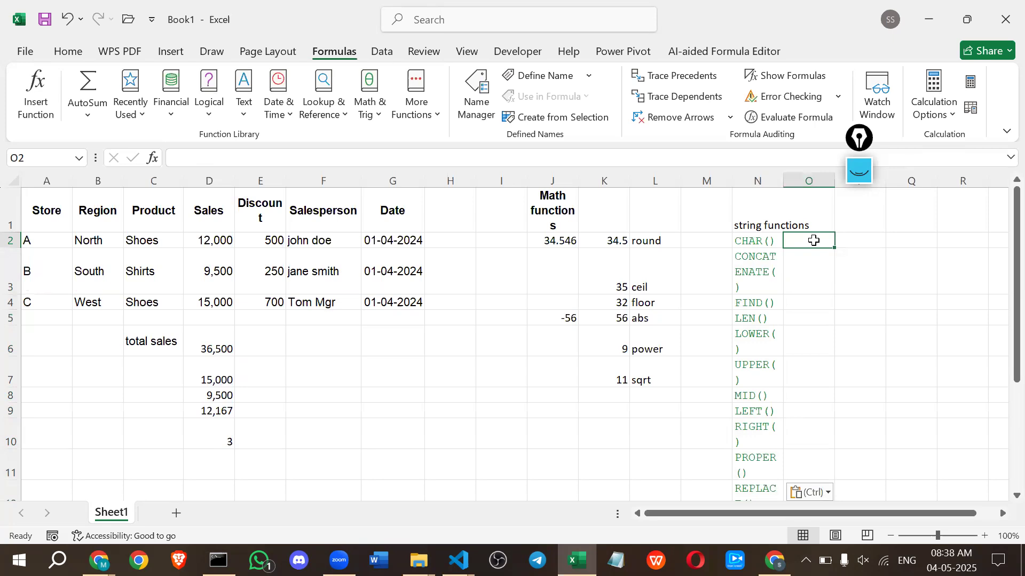
{"action": "key", "text": "Right"}
{"action": "double_click", "coordinate": [856, 243]}
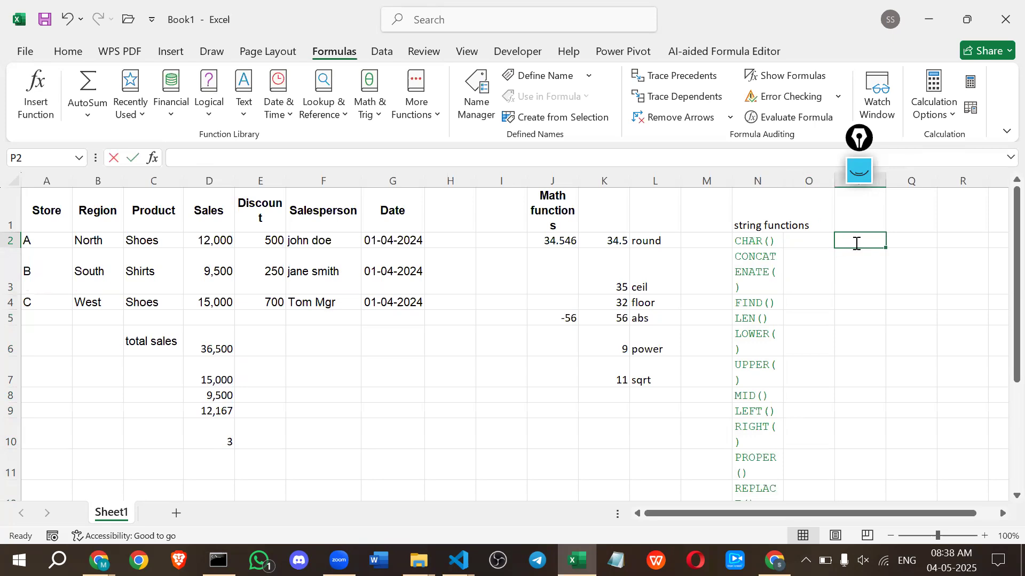
{"action": "type", "text": "=cha"}
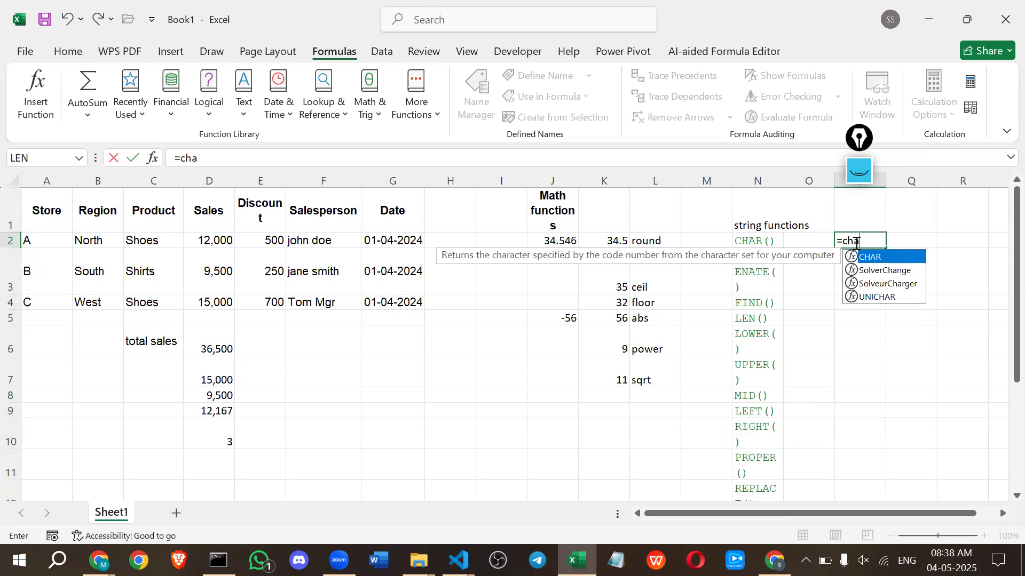
{"action": "key", "text": "Tab"}
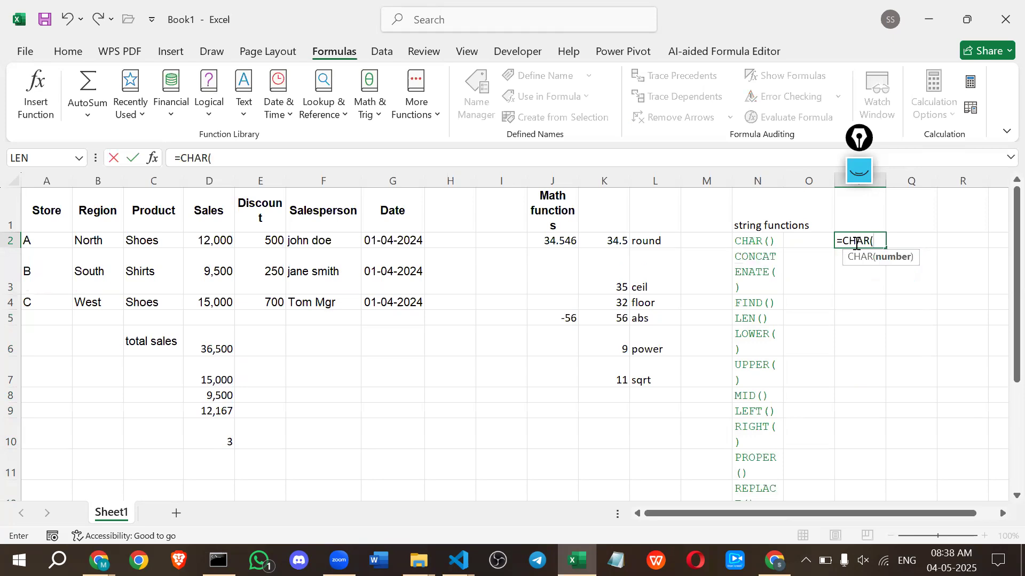
{"action": "type", "text": "97"}
{"action": "key", "text": "Return"}
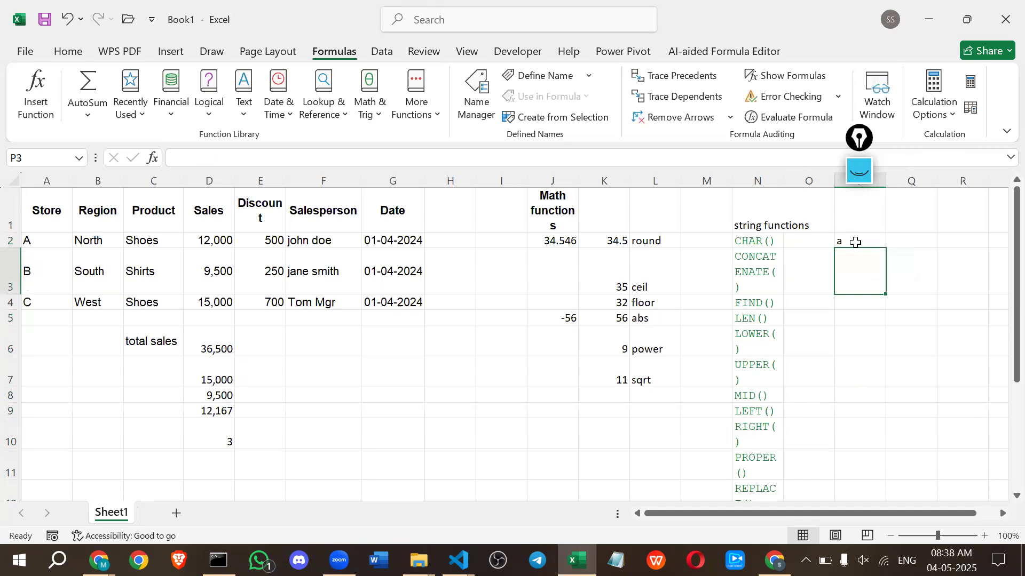
Change the CHAR formula's number in P2 to 98.
{"action": "left_click", "coordinate": [856, 242]}
{"action": "double_click", "coordinate": [856, 243]}
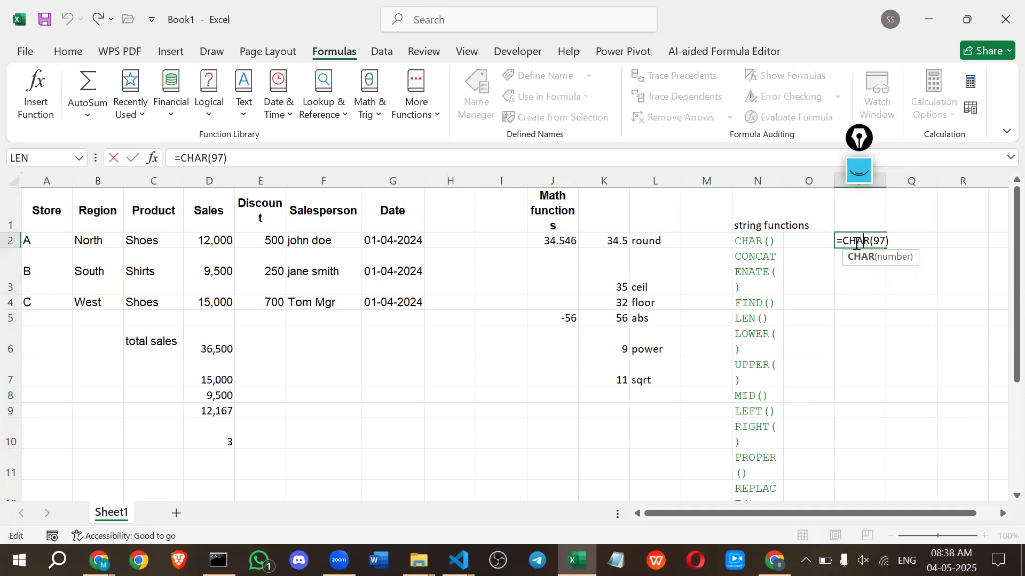
{"action": "key", "text": "Right"}
{"action": "key", "text": "Right"}
{"action": "key", "text": "Right"}
{"action": "key", "text": "Right"}
{"action": "key", "text": "Delete"}
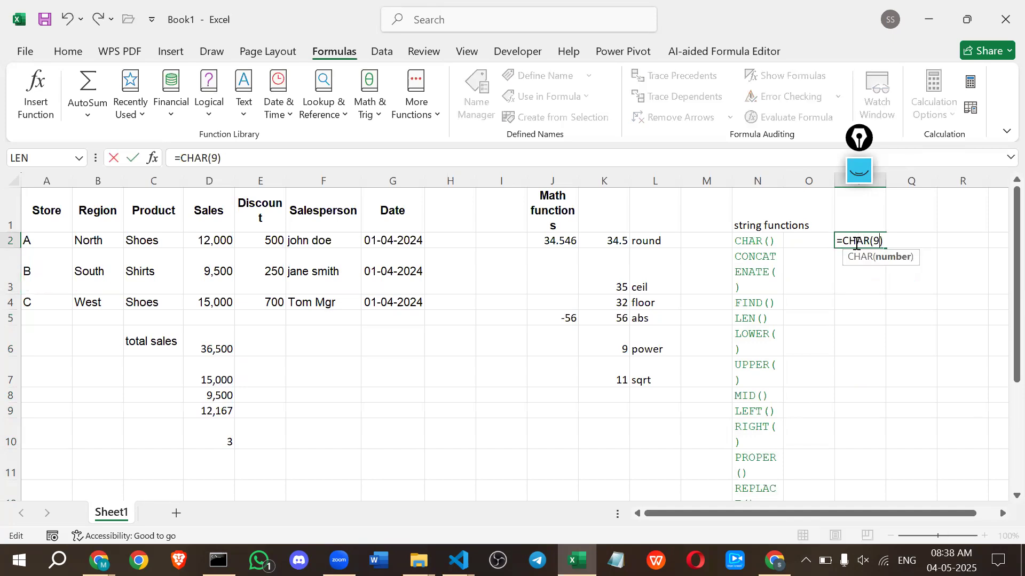
{"action": "type", "text": "8"}
{"action": "key", "text": "Return"}
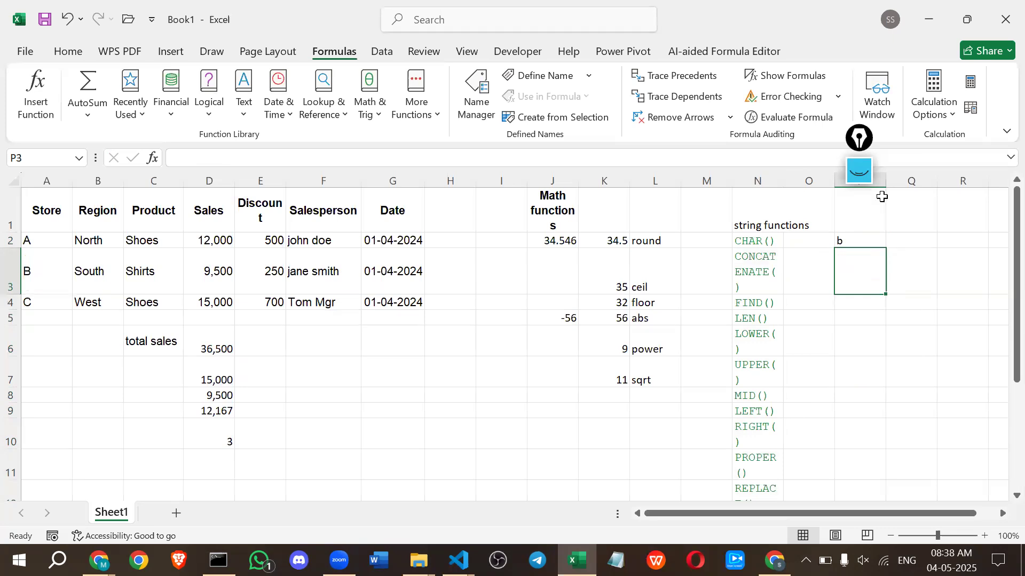
Widen column P and enter the formula =CONCAT("hello","world") in cell P3.
{"action": "left_click_drag", "start_coordinate": [889, 180], "coordinate": [929, 178]}
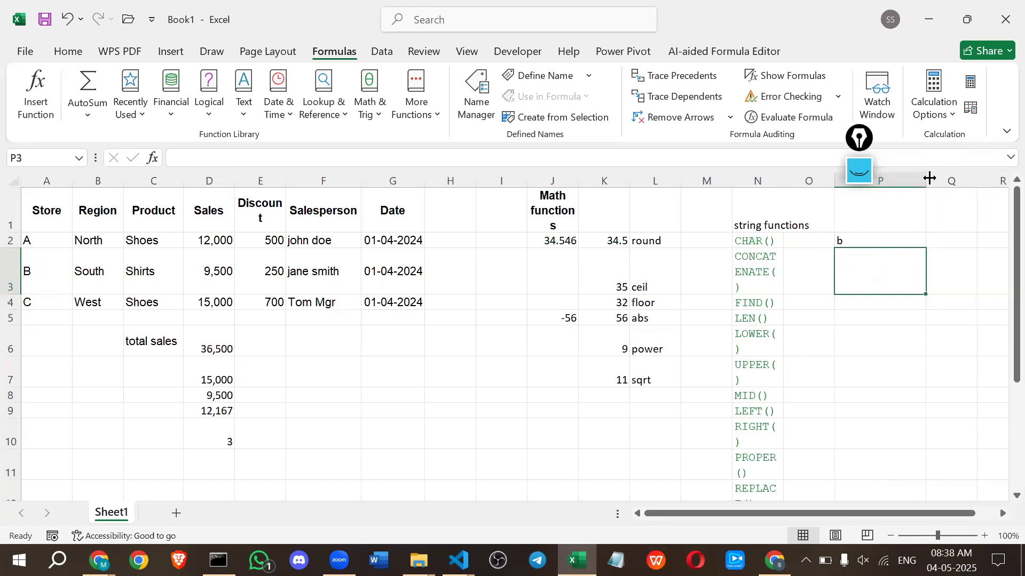
{"action": "type", "text": "=con"}
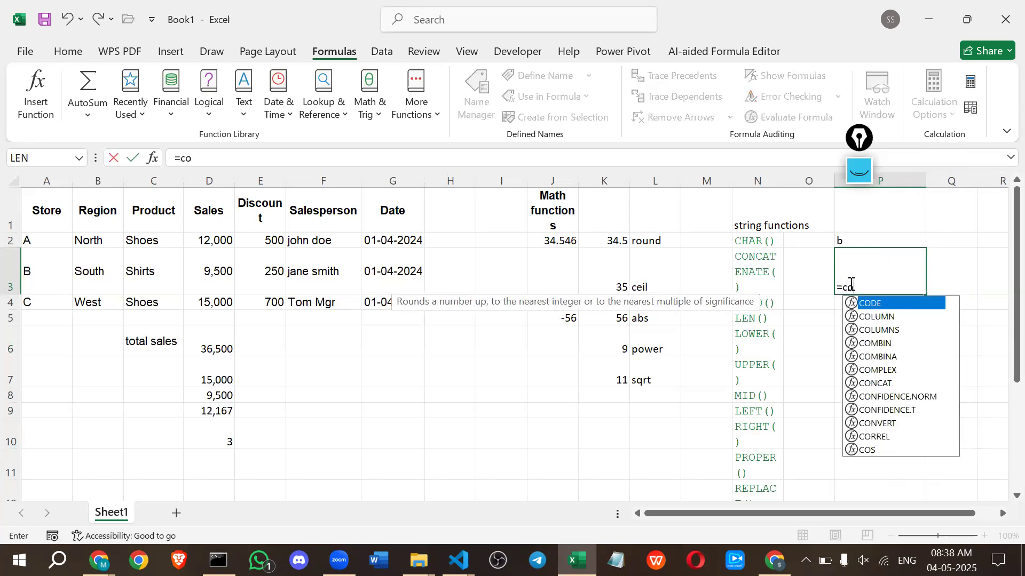
{"action": "key", "text": "BackSpace"}
{"action": "type", "text": "ca"}
{"action": "key", "text": "BackSpace"}
{"action": "key", "text": "BackSpace"}
{"action": "key", "text": "BackSpace"}
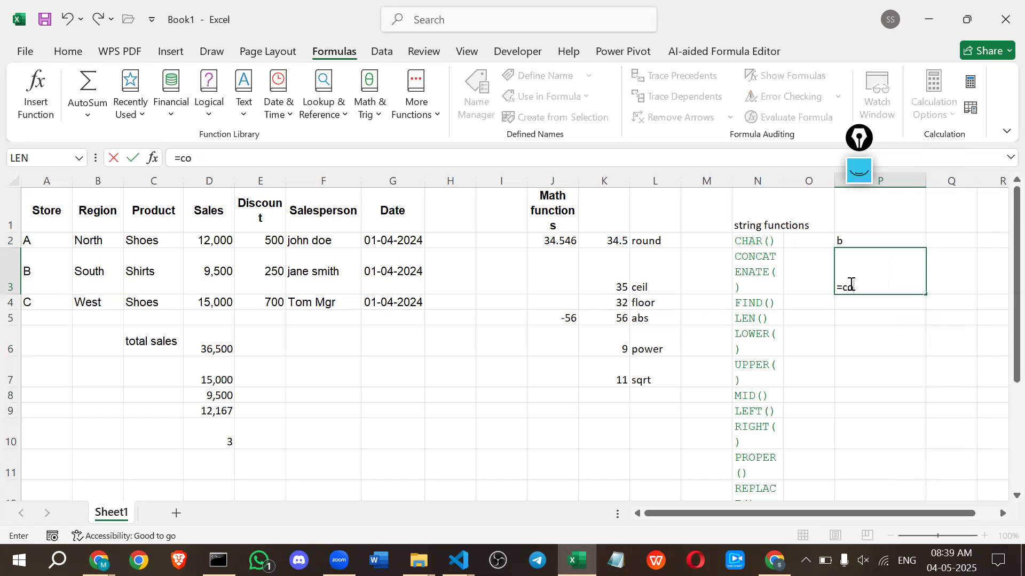
{"action": "type", "text": "onca"}
{"action": "key", "text": "Tab"}
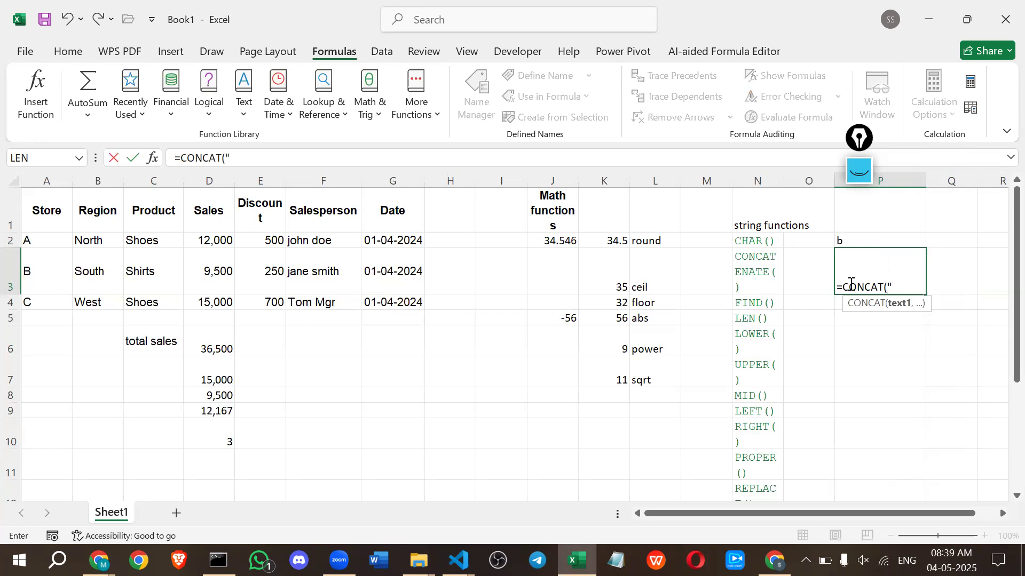
{"action": "type", "text": "\"hello\",\"world"}
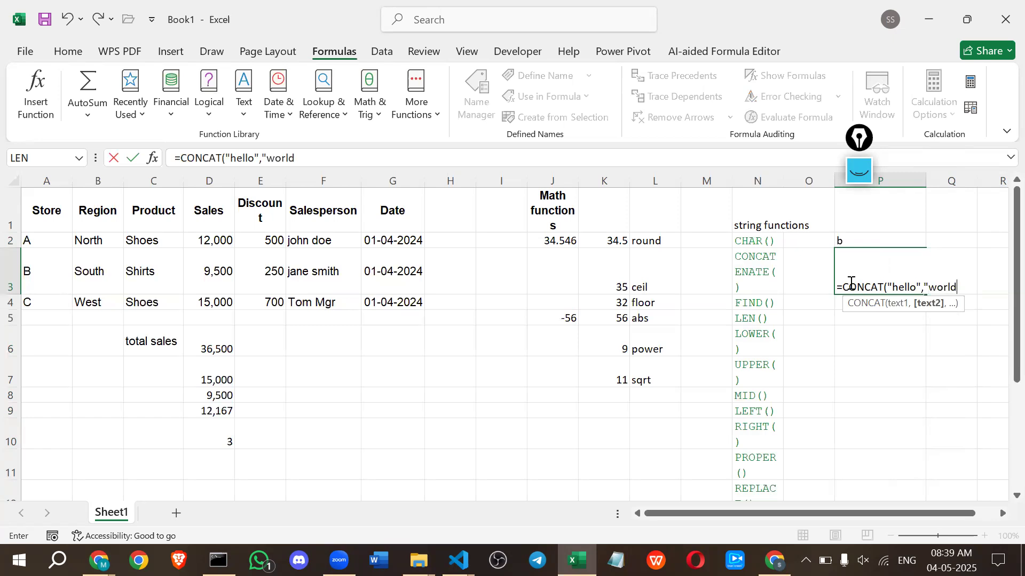
{"action": "type", "text": "\""}
{"action": "key", "text": "Return"}
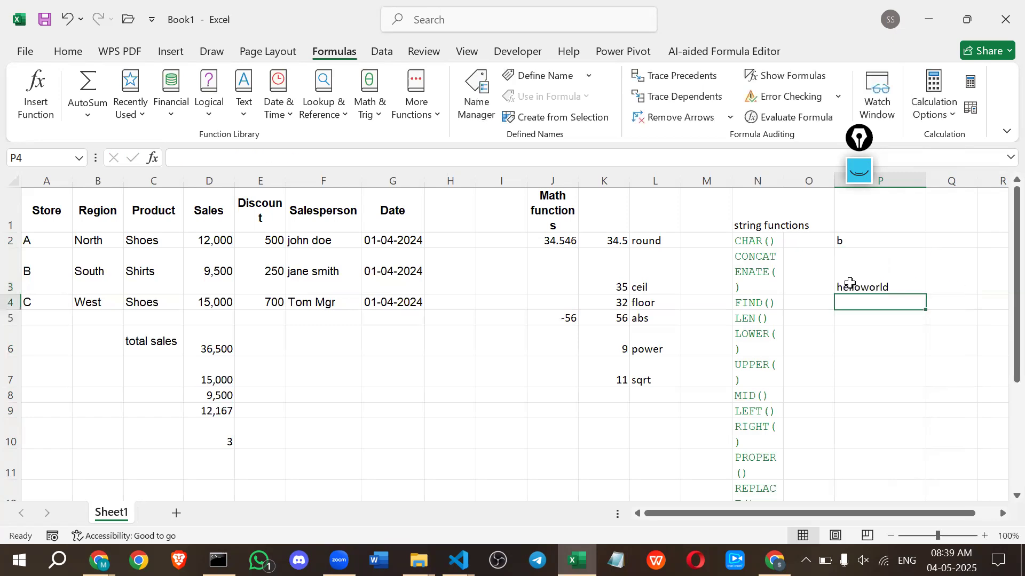
Add a space argument " " between "hello" and "world" in the CONCAT formula in cell P3.
{"action": "double_click", "coordinate": [889, 282]}
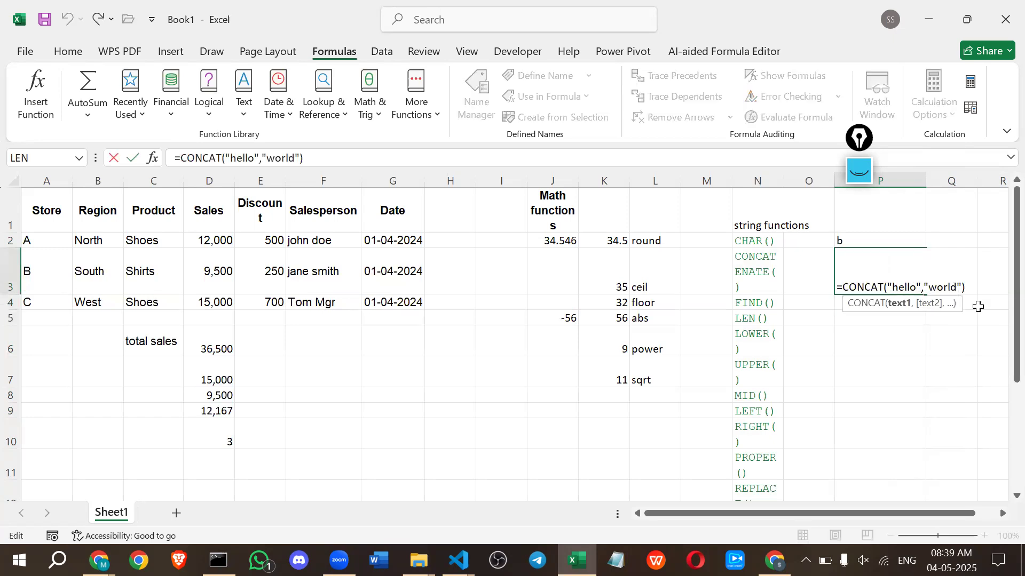
{"action": "type", "text": ","}
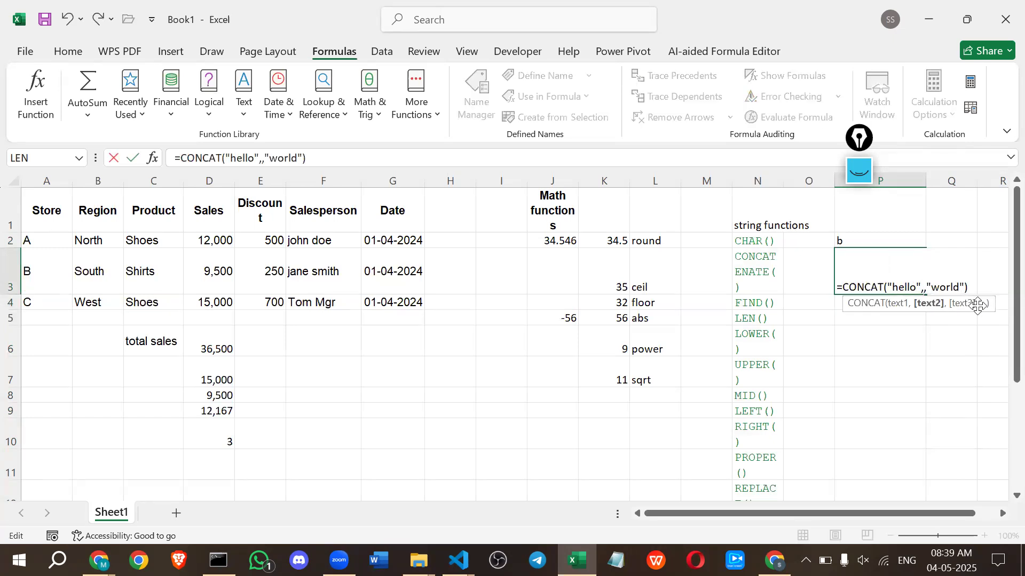
{"action": "type", "text": "\" \""}
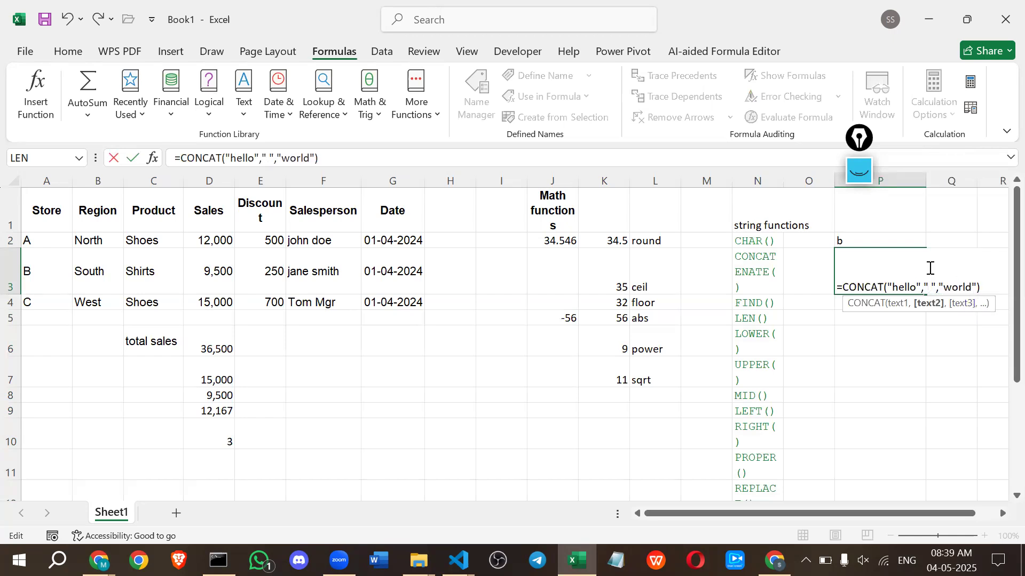
{"action": "left_click", "coordinate": [918, 292]}
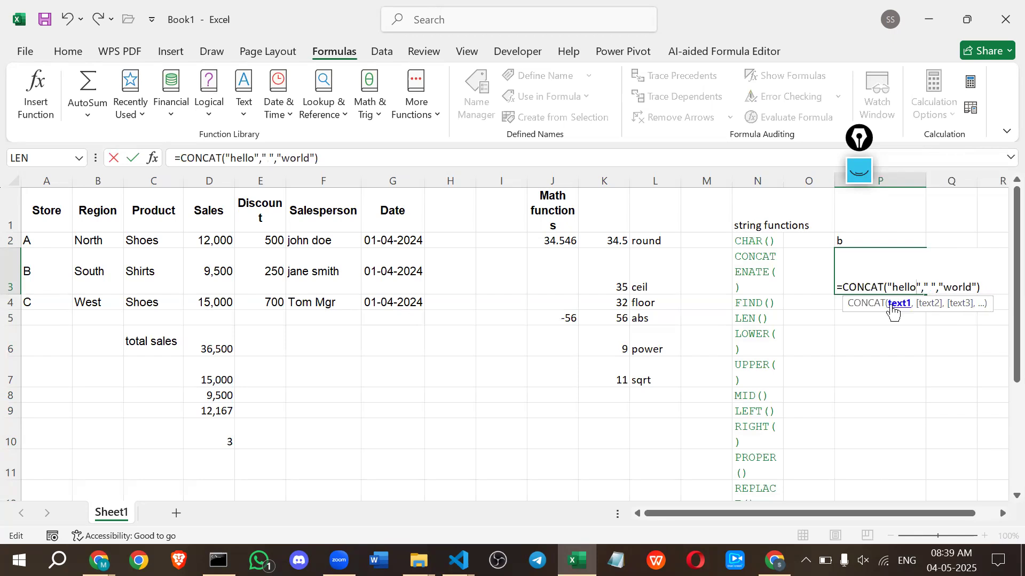
{"action": "left_click", "coordinate": [932, 286]}
{"action": "left_click", "coordinate": [946, 288]}
{"action": "key", "text": "Return"}
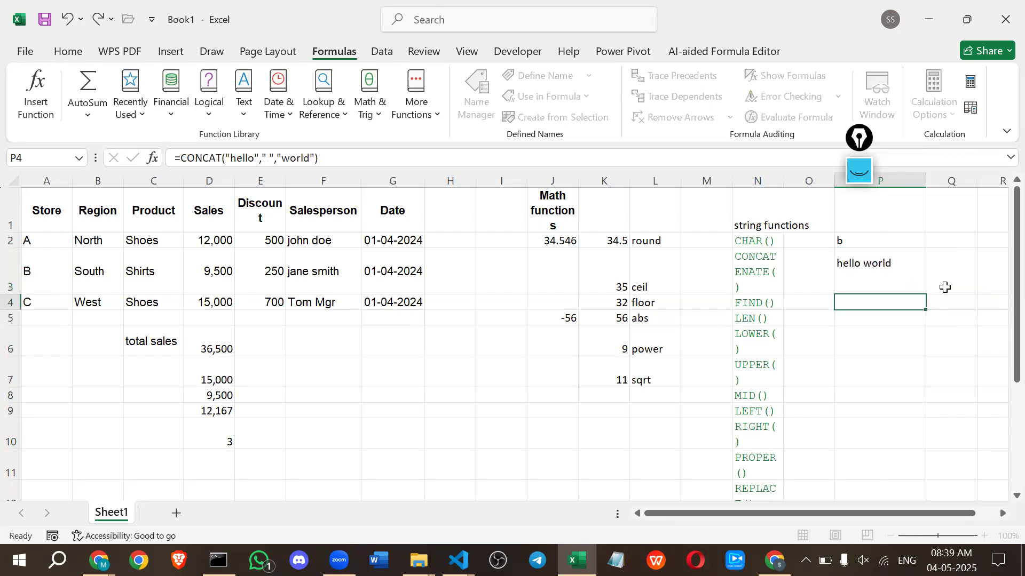
{"action": "left_click", "coordinate": [889, 281]}
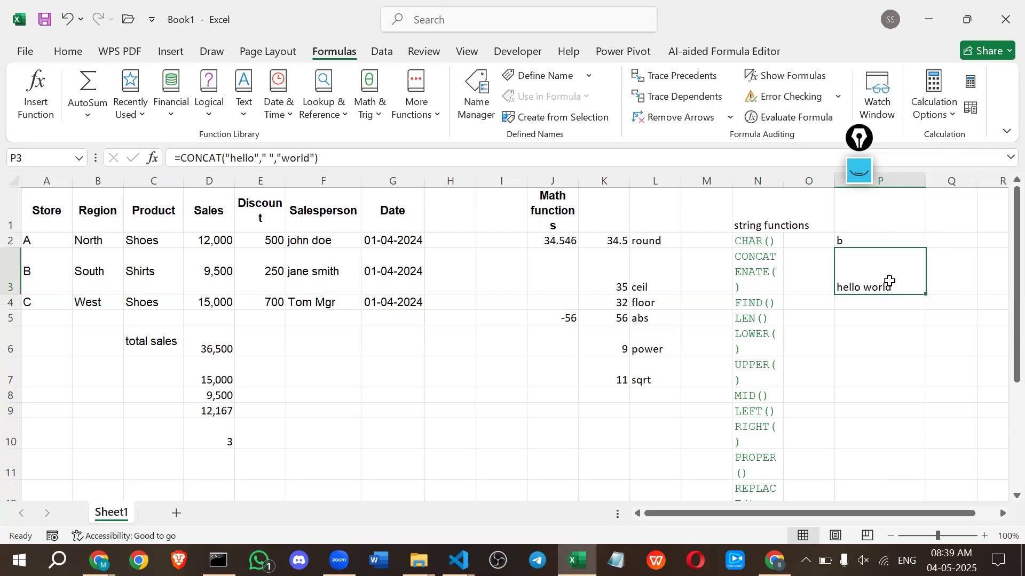
Enter the formula =CONCAT(A3,B3) in cell Q3 to join the store and region of row 3.
{"action": "double_click", "coordinate": [940, 279]}
{"action": "type", "text": "="}
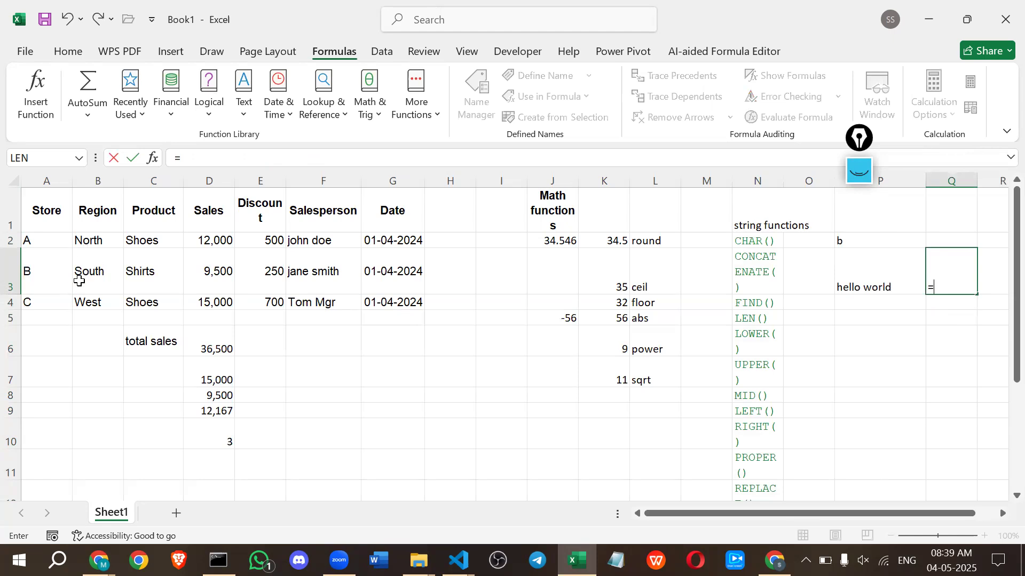
{"action": "left_click", "coordinate": [30, 277]}
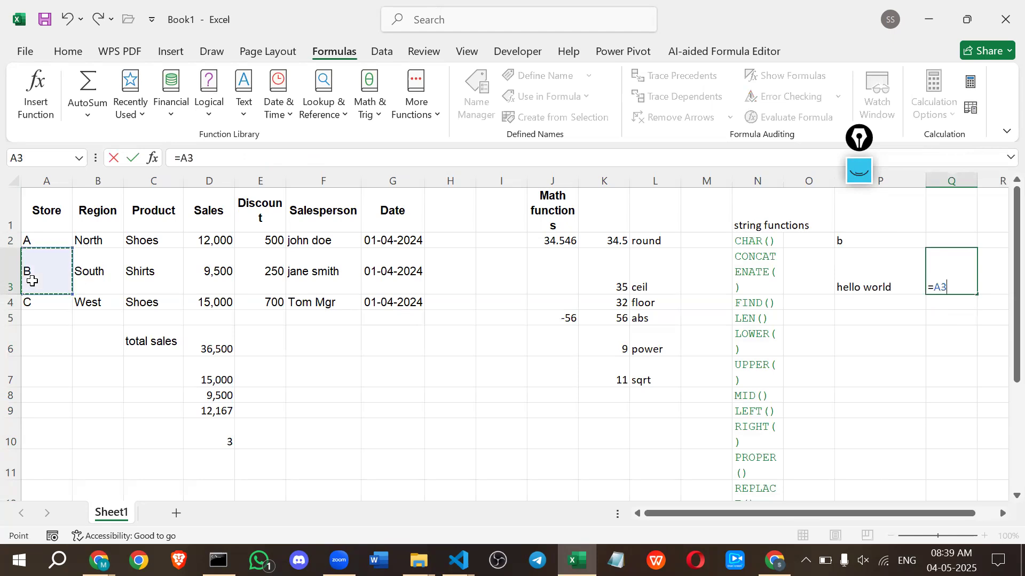
{"action": "key", "text": "BackSpace"}
{"action": "key", "text": "BackSpace"}
{"action": "type", "text": "c"}
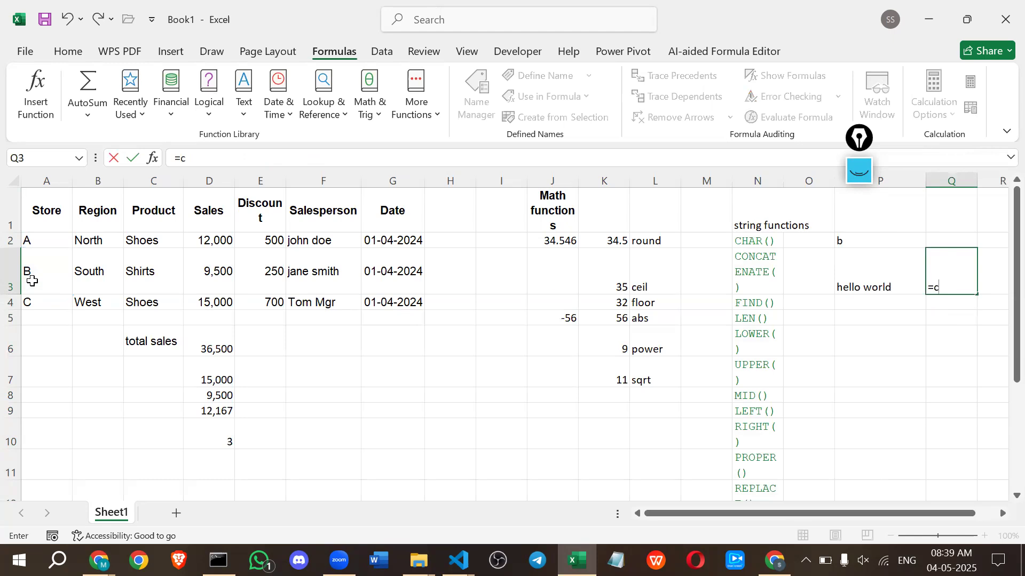
{"action": "type", "text": "oca"}
{"action": "key", "text": "BackSpace"}
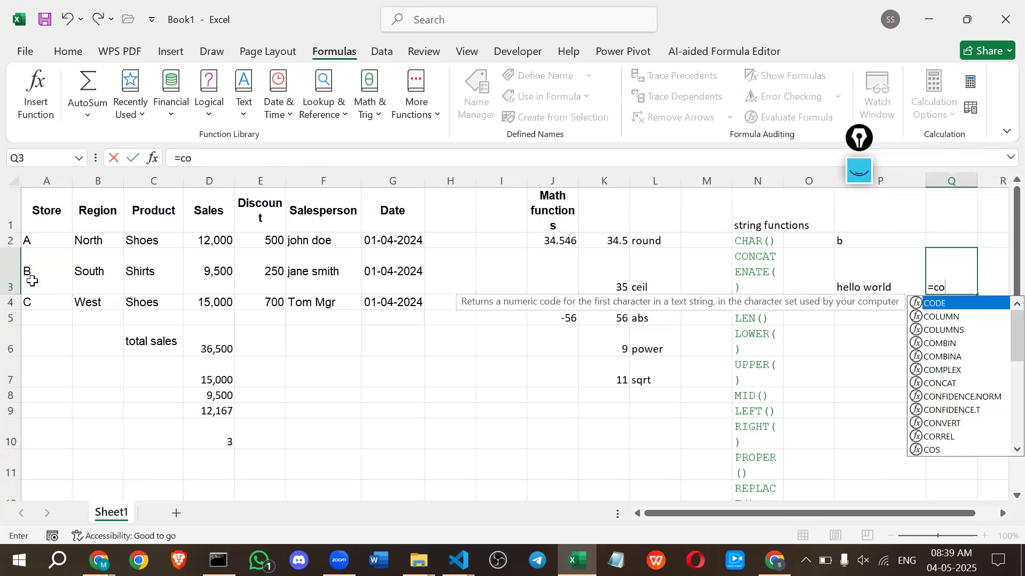
{"action": "type", "text": "n"}
{"action": "key", "text": "Tab"}
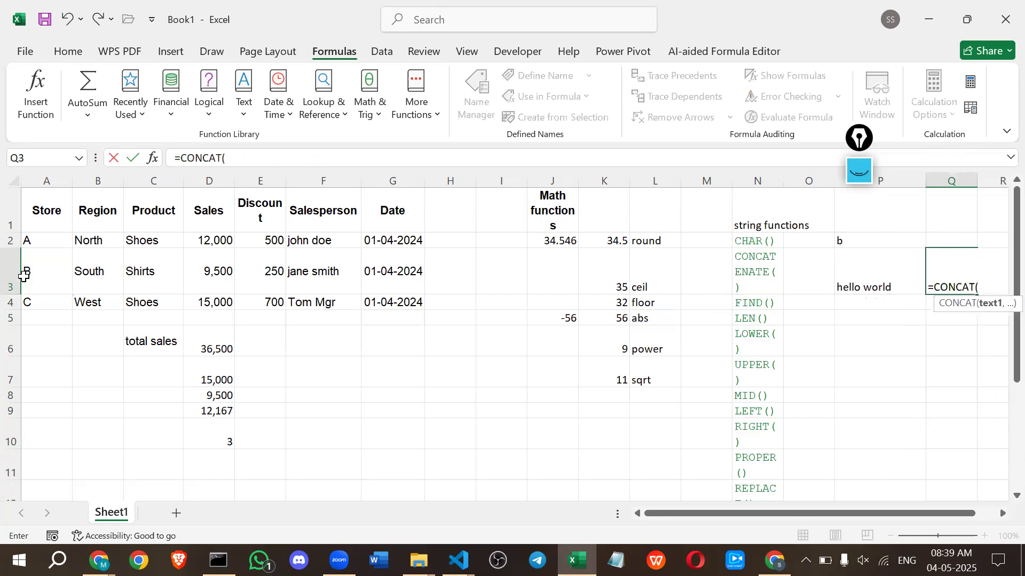
{"action": "left_click", "coordinate": [60, 275]}
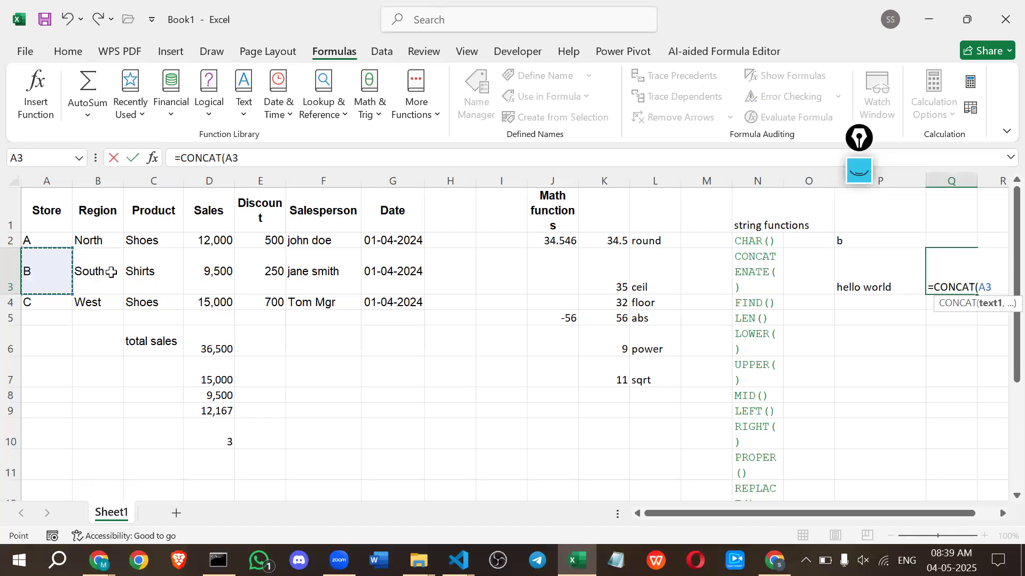
{"action": "type", "text": ","}
{"action": "left_click", "coordinate": [111, 271]}
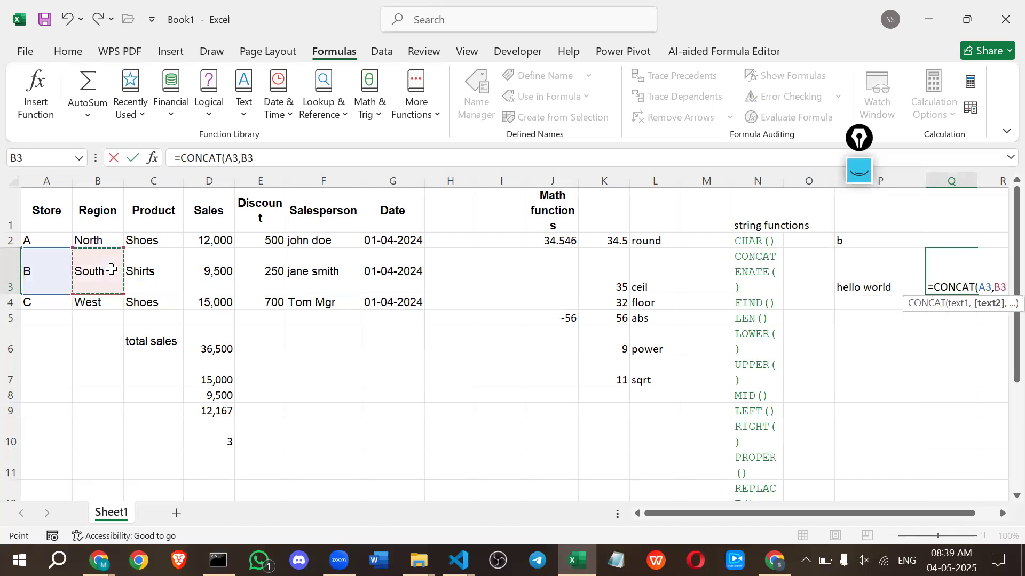
{"action": "key", "text": "Return"}
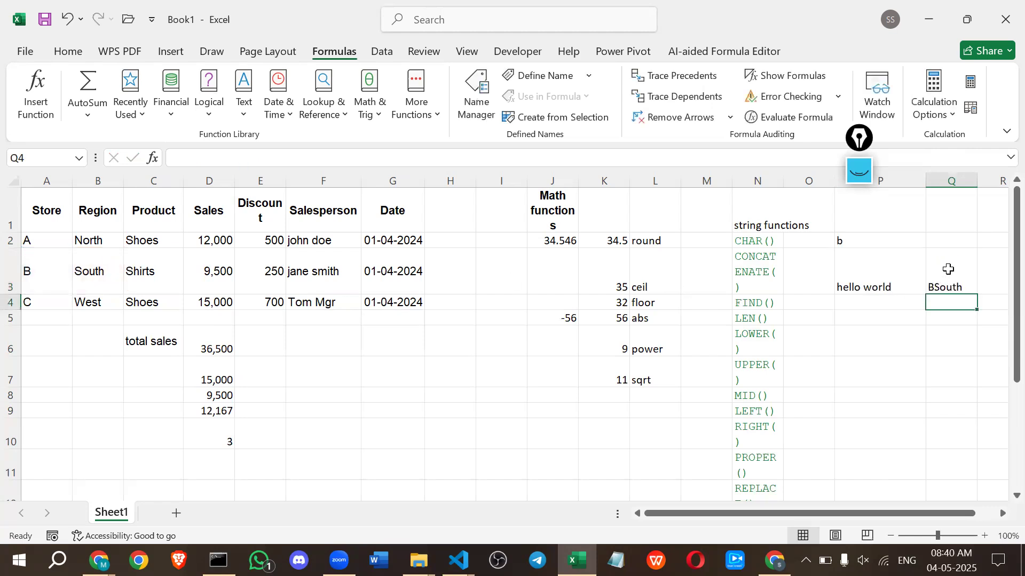
{"action": "left_click", "coordinate": [947, 269]}
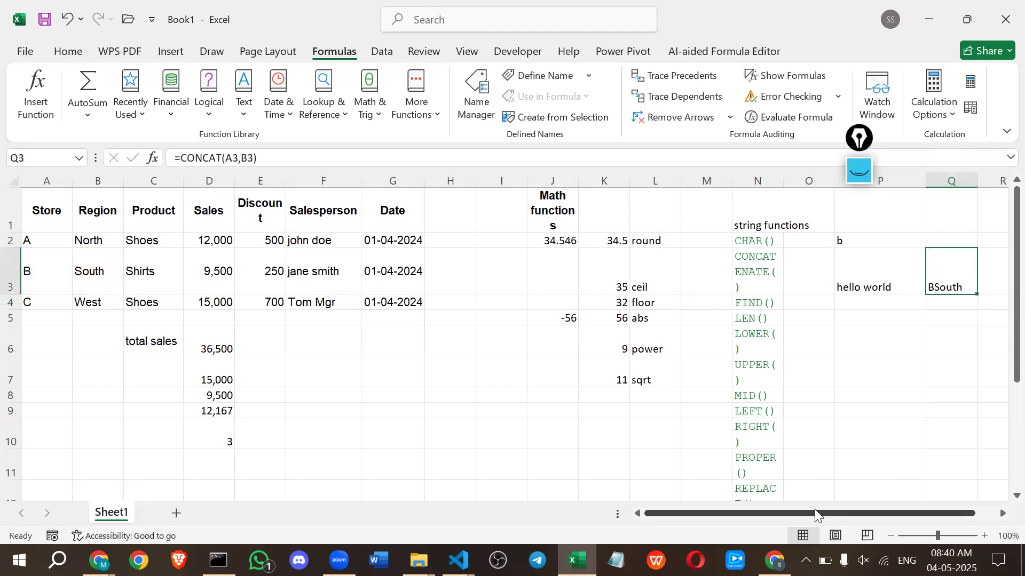
Enter the formula =B3+C3 in cell R3 to try joining the region and product with a plus sign.
{"action": "left_click_drag", "start_coordinate": [815, 510], "coordinate": [851, 518]}
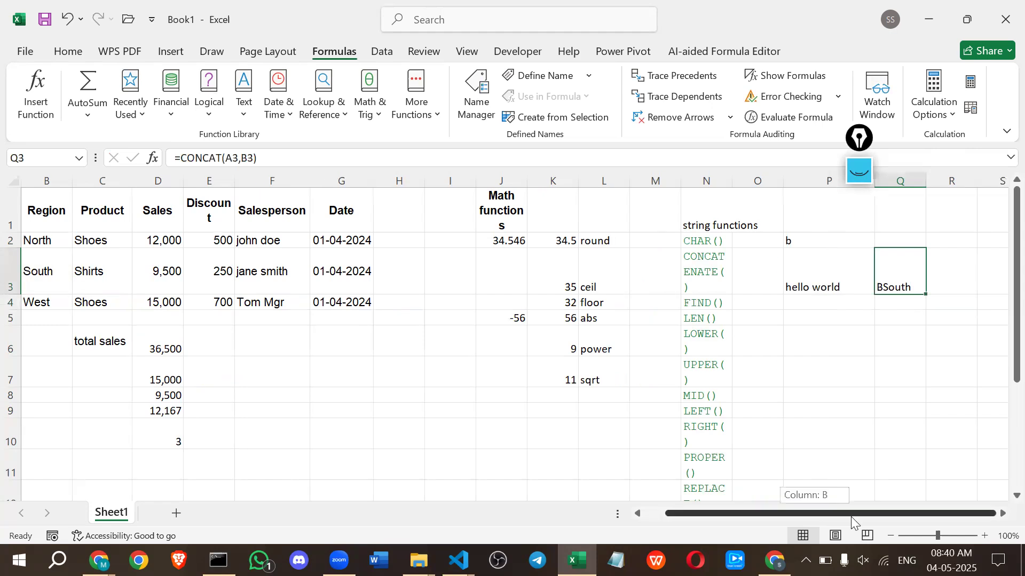
{"action": "left_click", "coordinate": [949, 275]}
{"action": "type", "text": "="}
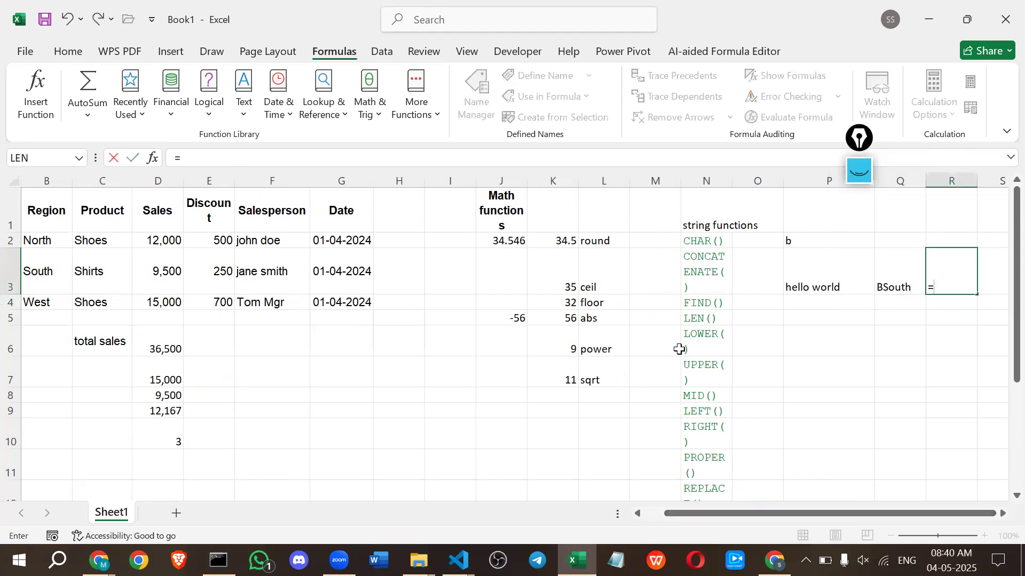
{"action": "left_click", "coordinate": [36, 273]}
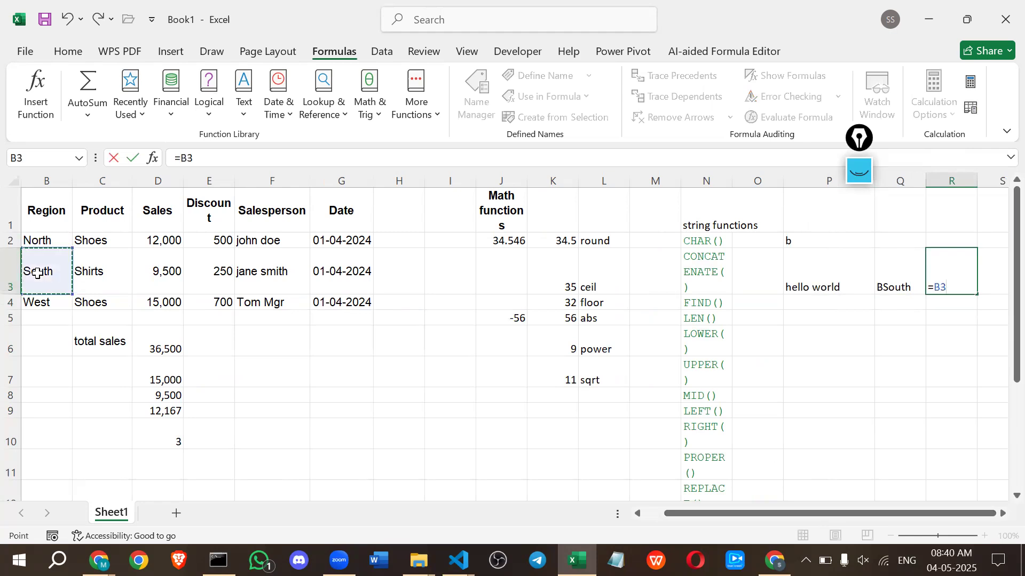
{"action": "type", "text": "+"}
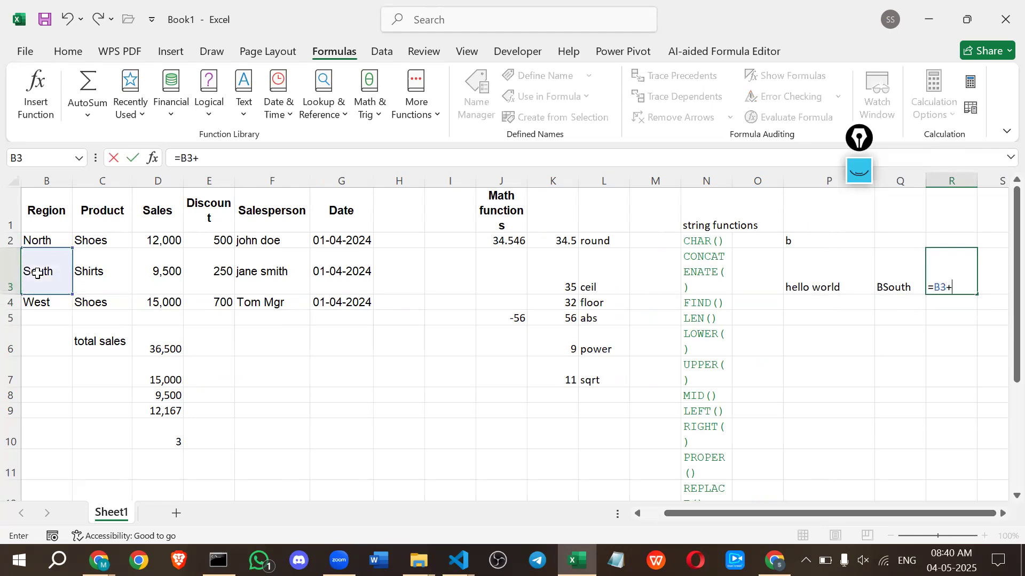
{"action": "left_click", "coordinate": [84, 275]}
{"action": "key", "text": "Return"}
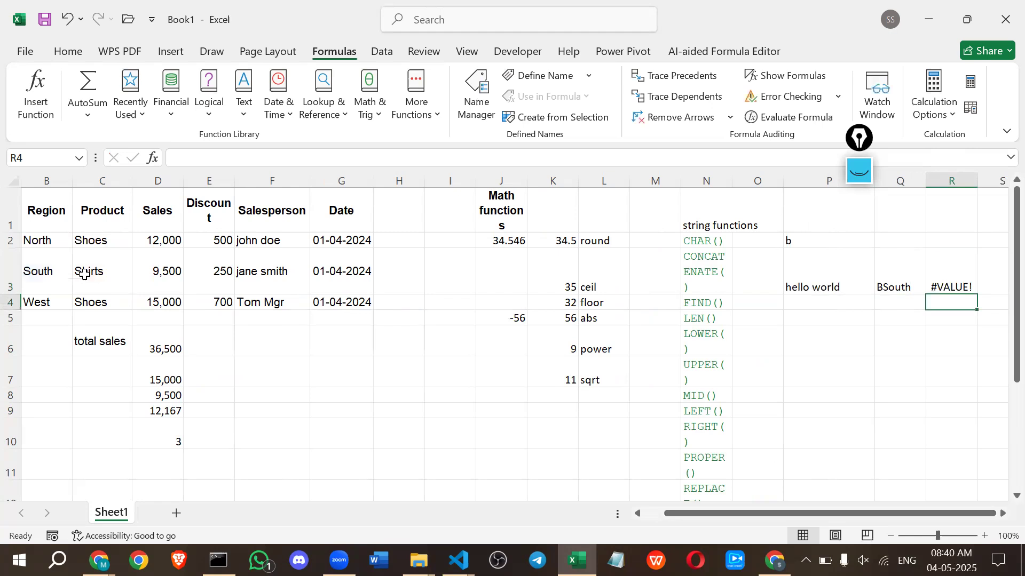
Replace the plus operator in the R3 formula with an ampersand, giving =B3&C3, and highlight the ampersand.
{"action": "double_click", "coordinate": [965, 281]}
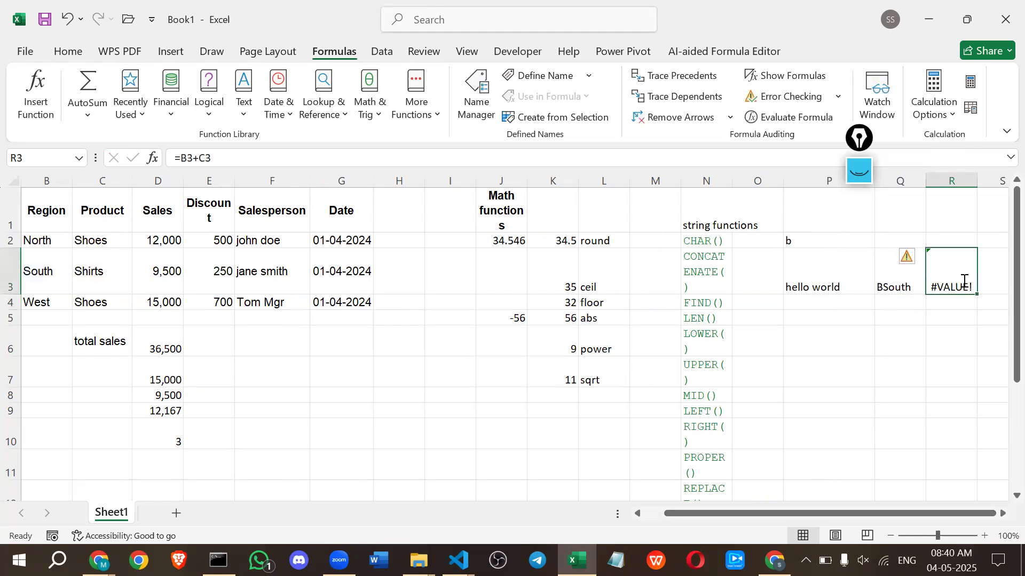
{"action": "left_click", "coordinate": [952, 284]}
{"action": "key", "text": "BackSpace"}
{"action": "type", "text": "&"}
{"action": "key", "text": "Return"}
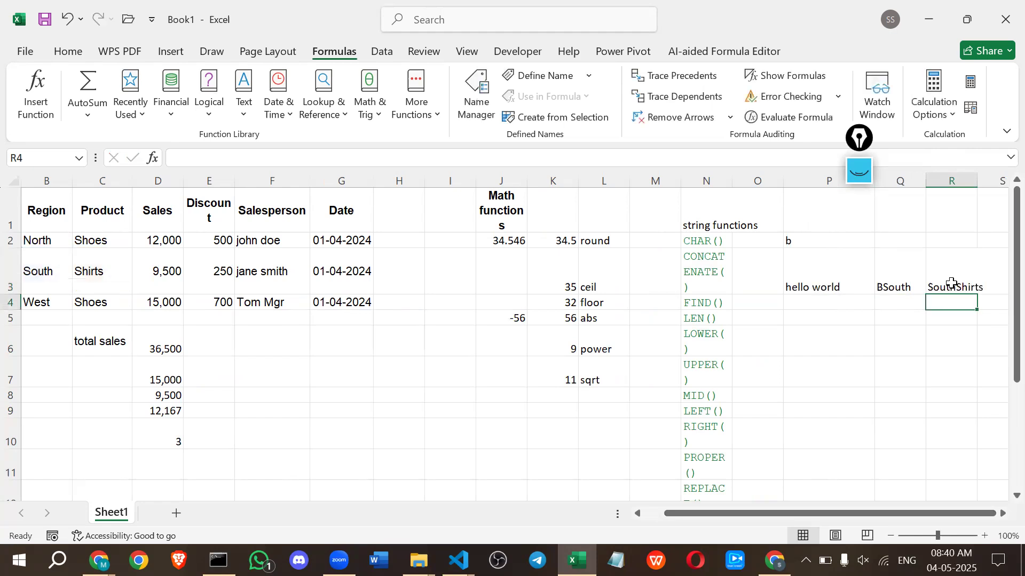
{"action": "double_click", "coordinate": [965, 261]}
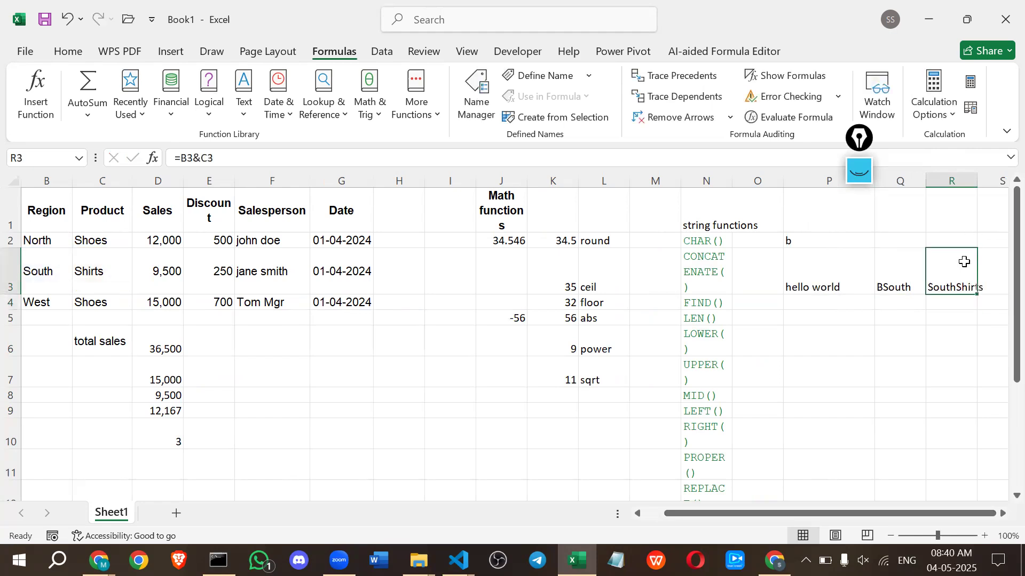
{"action": "left_click_drag", "start_coordinate": [947, 284], "coordinate": [953, 286]}
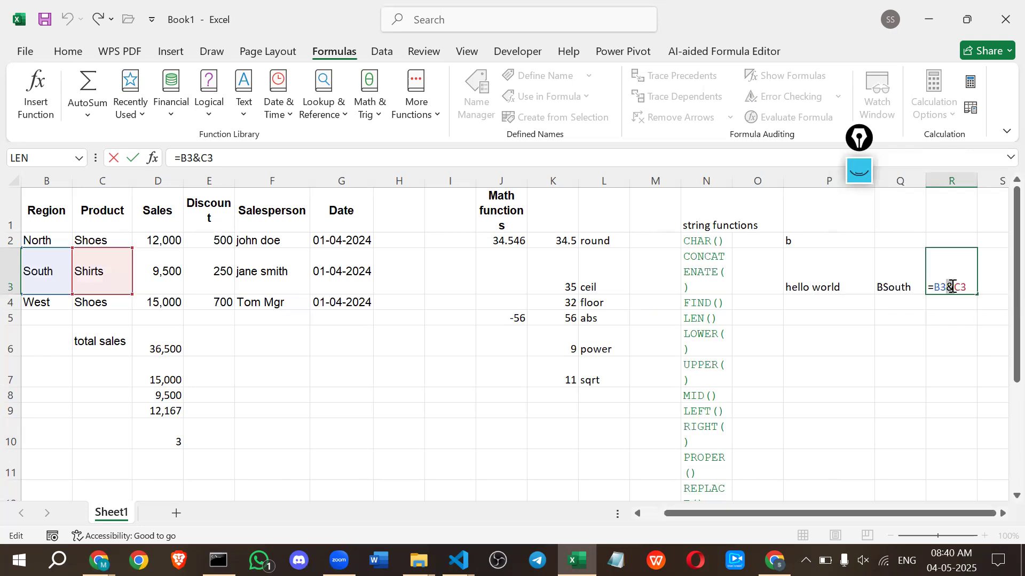
Enter the formula =FIND(F3,"a",1) in cell P4, in the row of the FIND() label.
{"action": "left_click", "coordinate": [801, 297]}
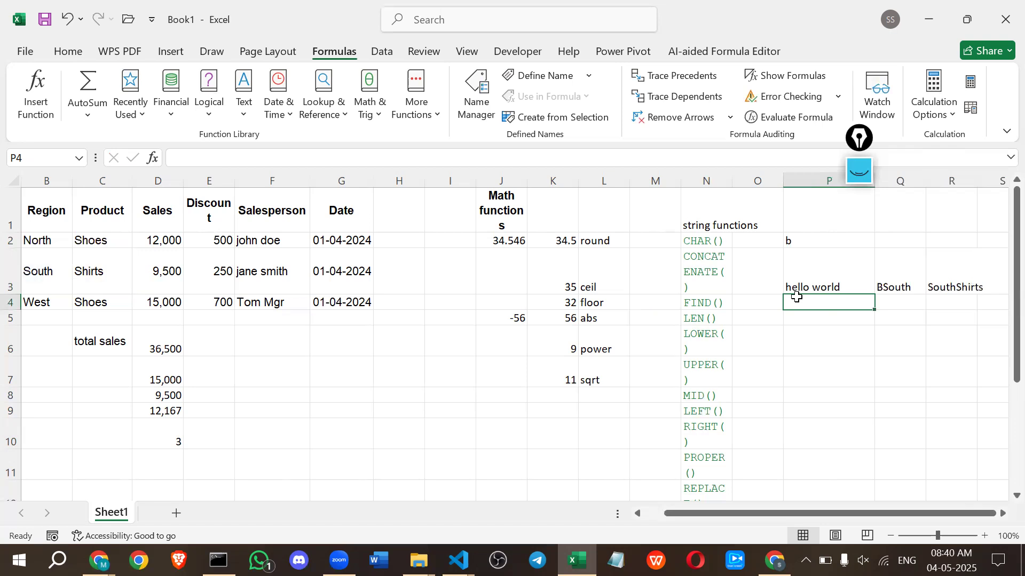
{"action": "type", "text": "=fin"}
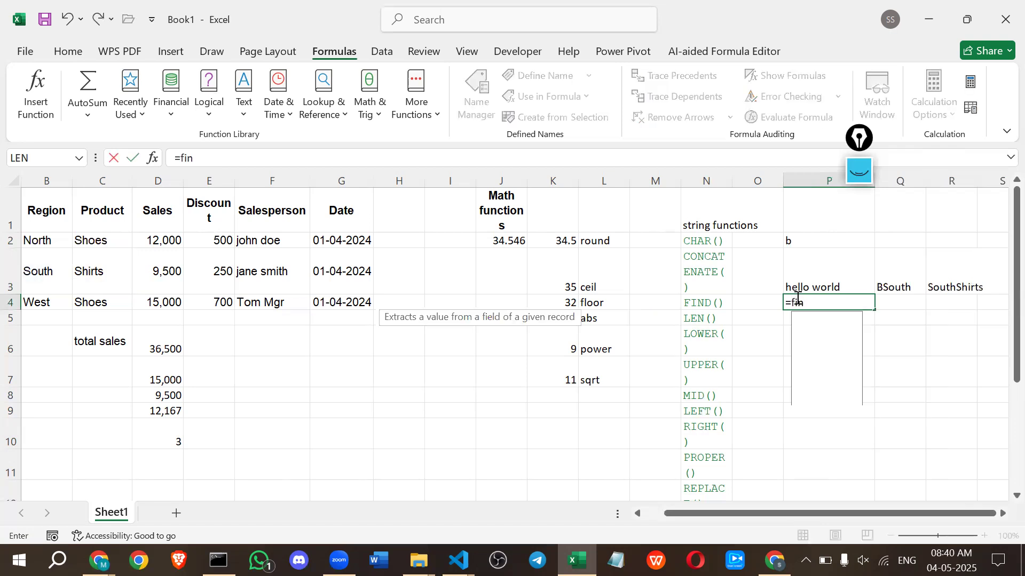
{"action": "key", "text": "Tab"}
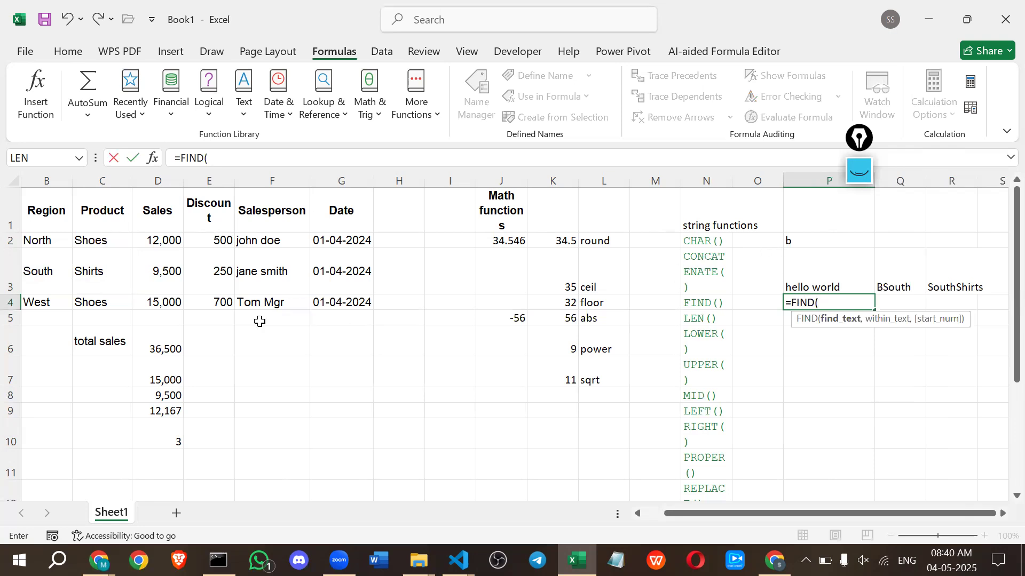
{"action": "left_click", "coordinate": [252, 281]}
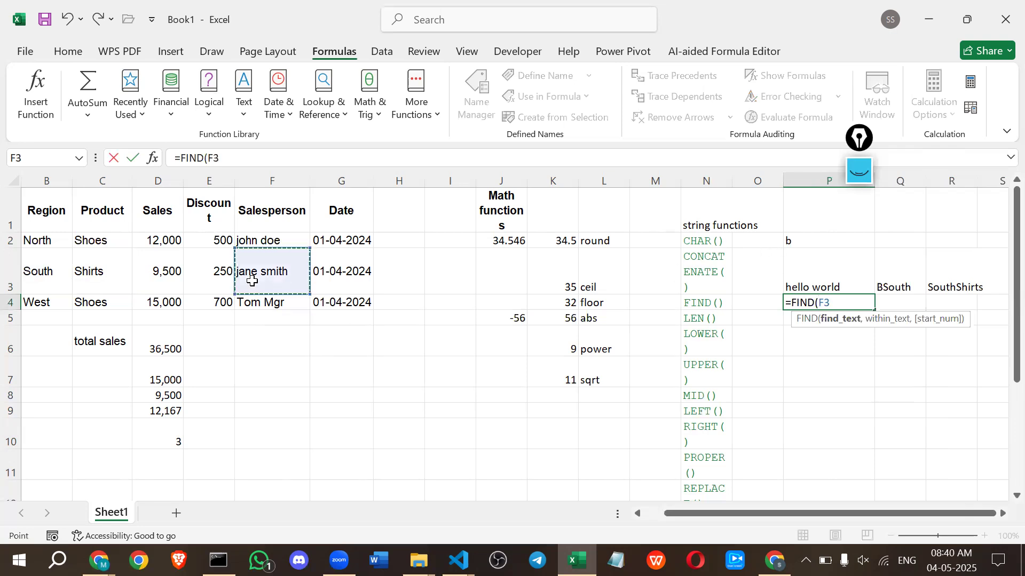
{"action": "type", "text": ","}
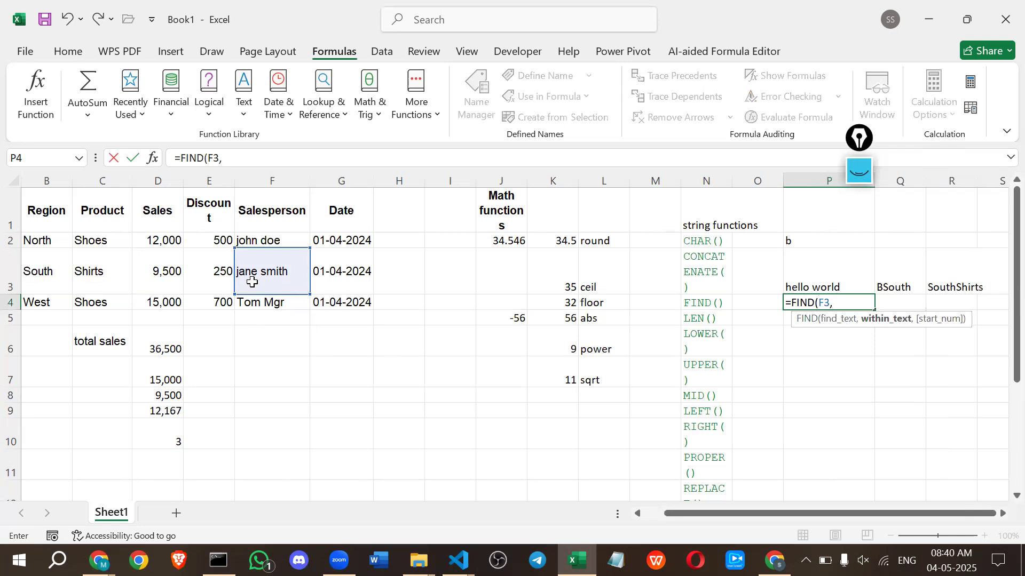
{"action": "type", "text": "\"a\","}
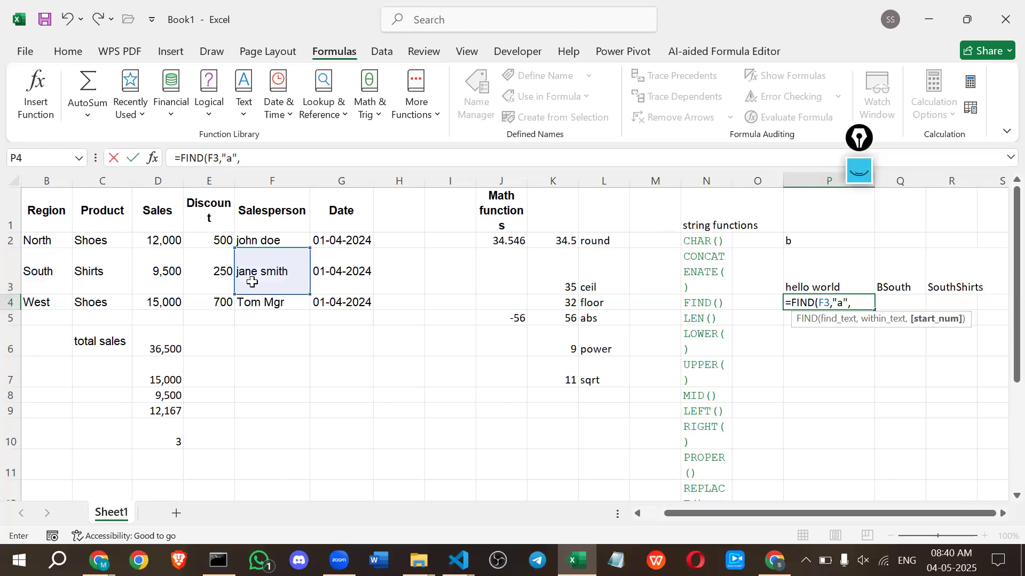
{"action": "type", "text": "1"}
{"action": "key", "text": "Return"}
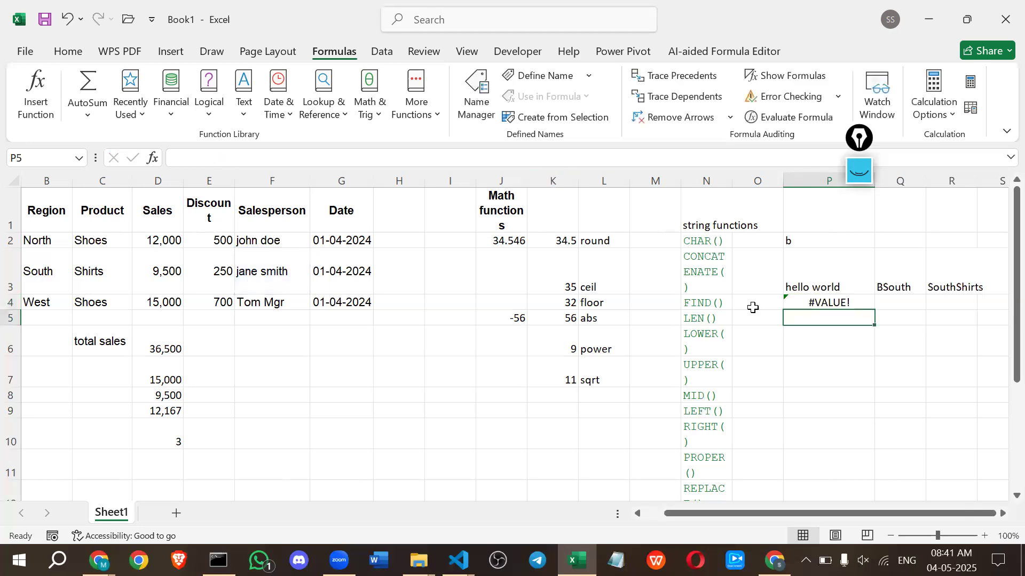
Correct the argument order of the P4 formula to =FIND("a",F3,1) and check it against the salesperson cell F3.
{"action": "double_click", "coordinate": [810, 306]}
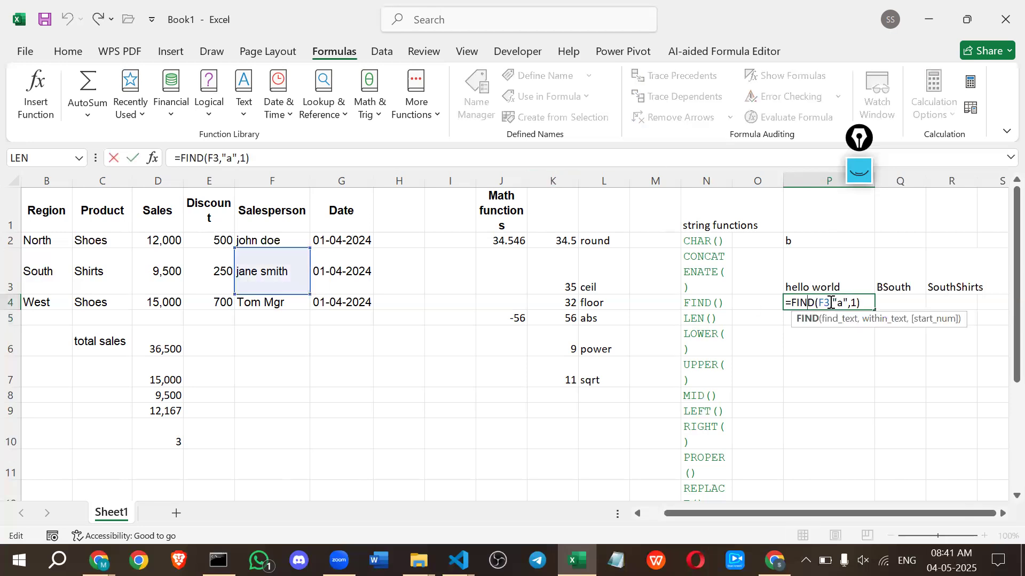
{"action": "left_click", "coordinate": [831, 302]}
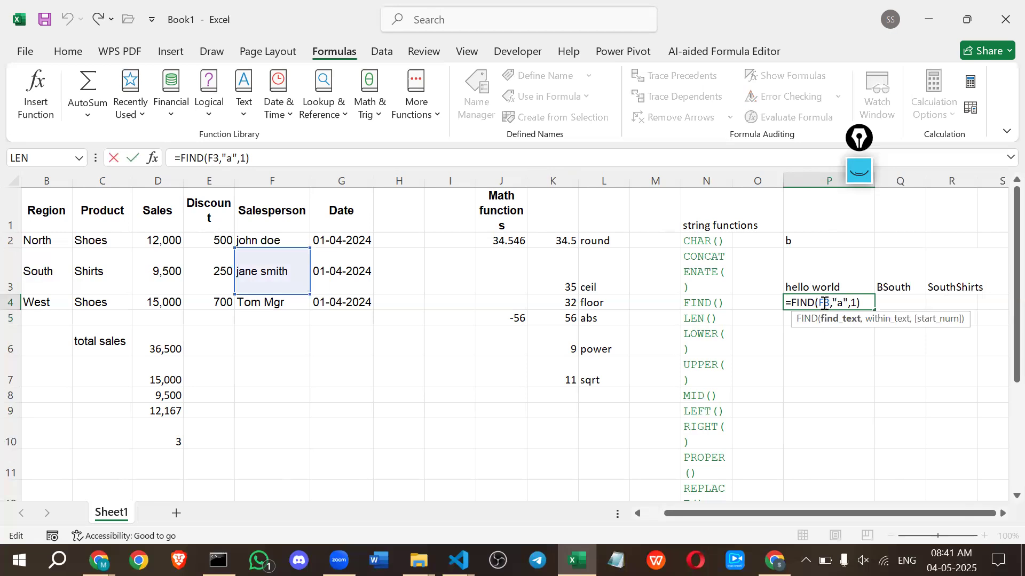
{"action": "double_click", "coordinate": [825, 303]}
{"action": "left_click", "coordinate": [847, 302], "text": "shift"}
{"action": "key", "text": "BackSpace"}
{"action": "type", "text": "\"a"}
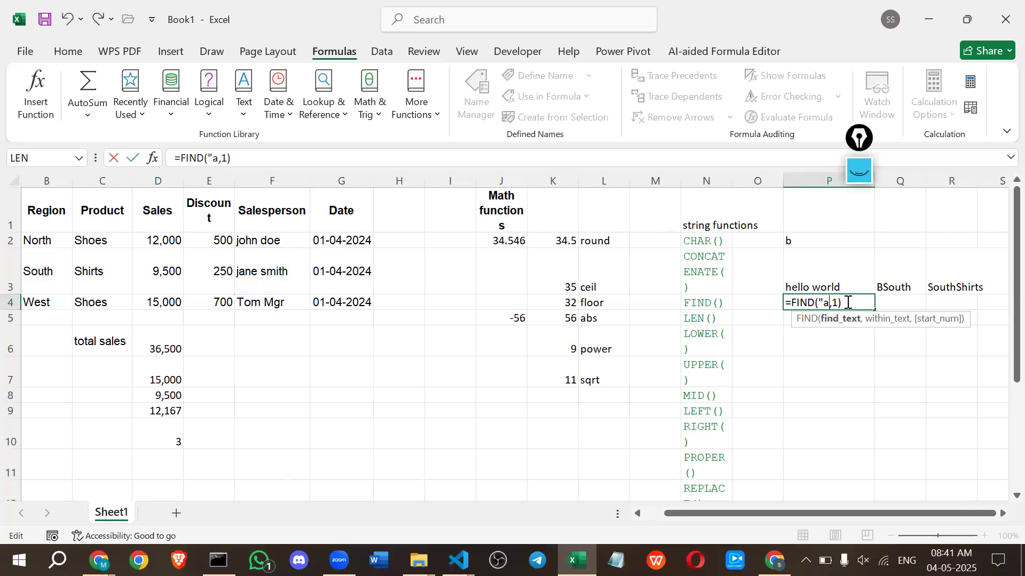
{"action": "type", "text": "\","}
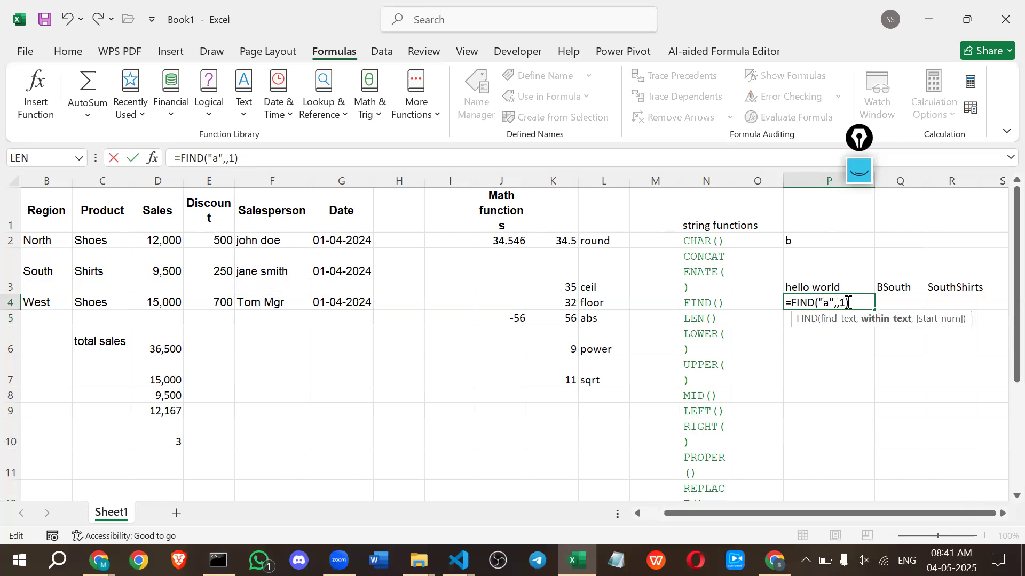
{"action": "left_click", "coordinate": [270, 271]}
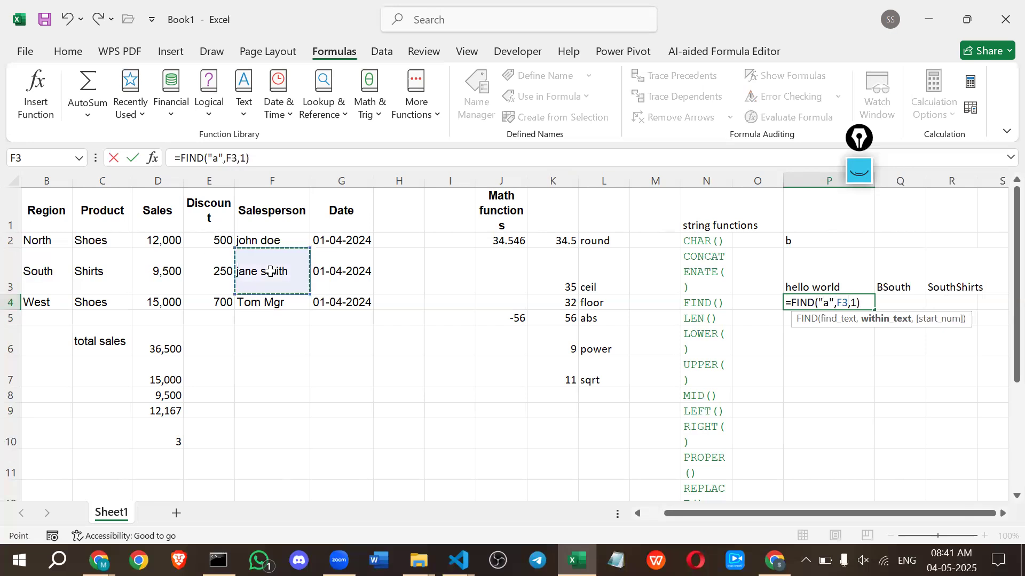
{"action": "key", "text": "Return"}
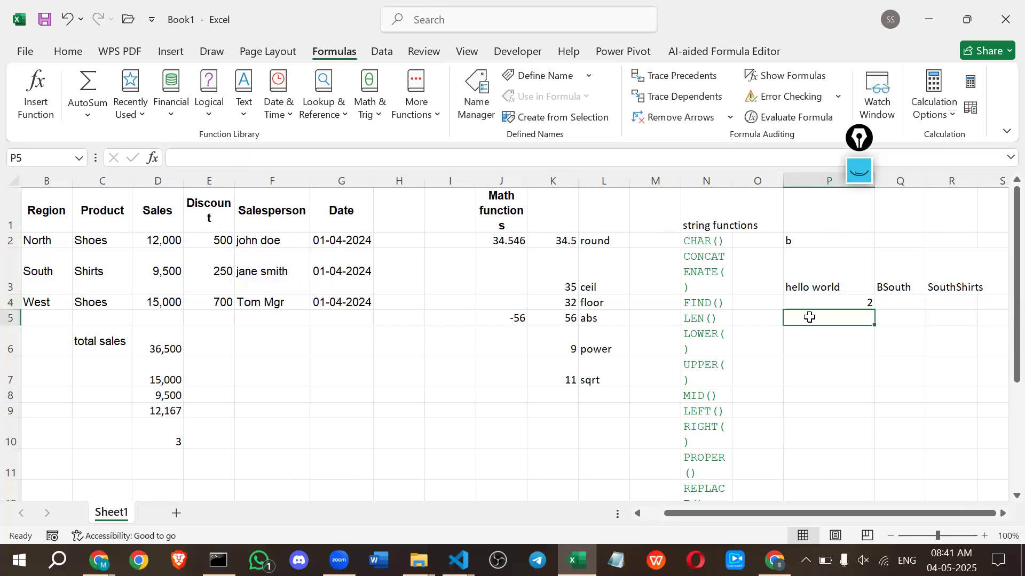
{"action": "left_click", "coordinate": [829, 307]}
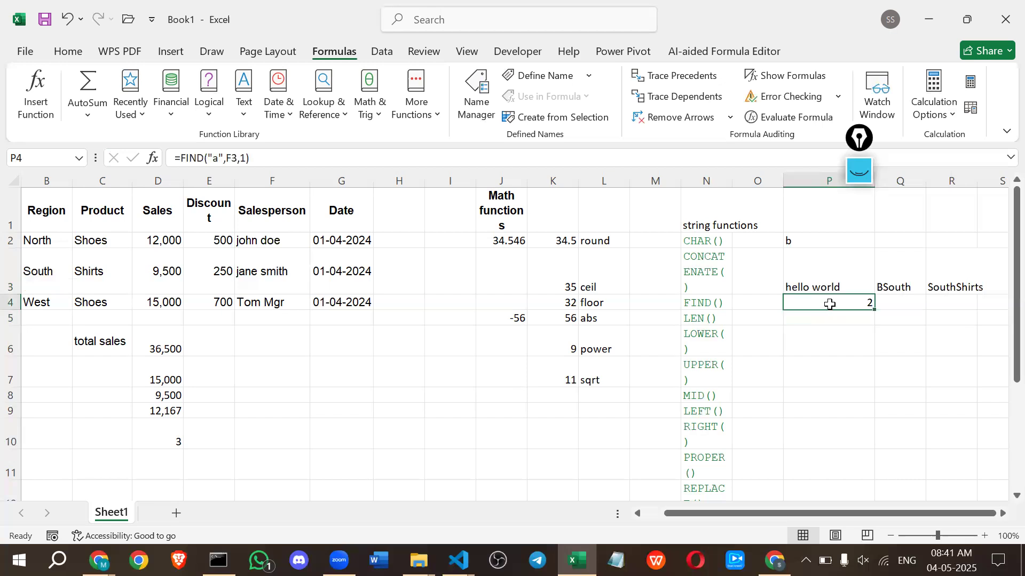
{"action": "left_click", "coordinate": [258, 271]}
Enter the formula =LEN(C4) in cell P5 to count the characters of the row 4 product.
{"action": "left_click", "coordinate": [823, 321]}
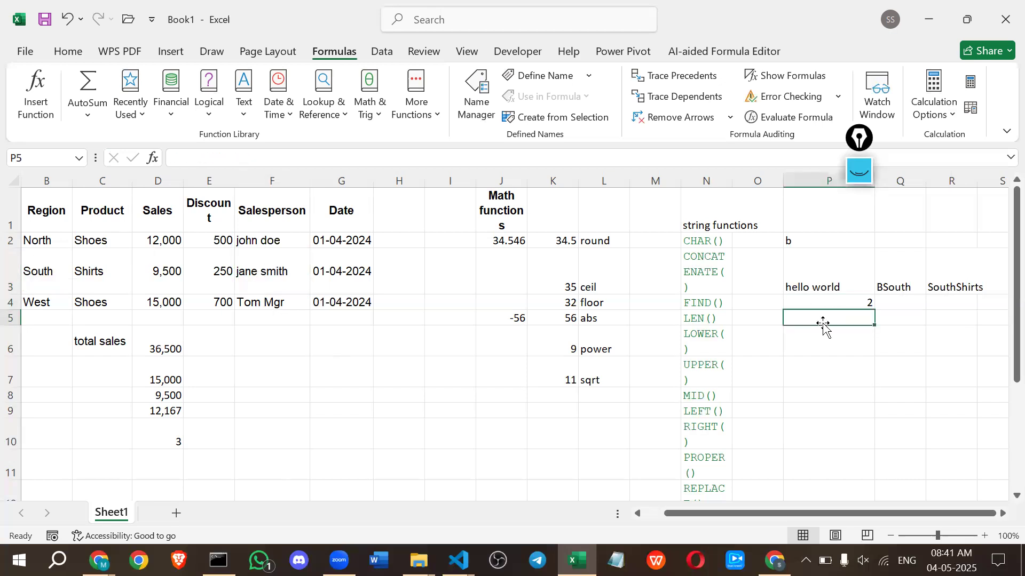
{"action": "type", "text": "=len"}
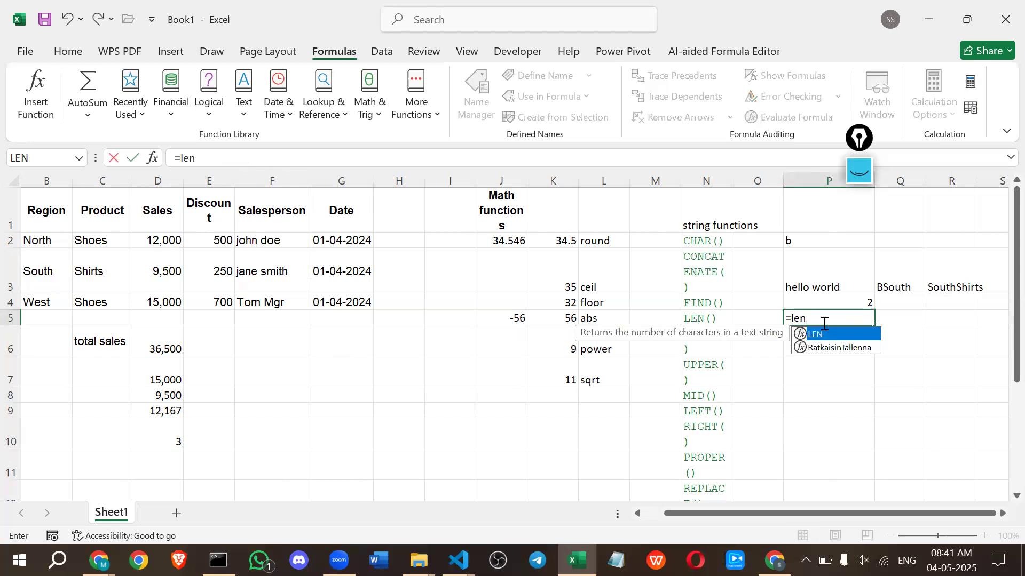
{"action": "key", "text": "Tab"}
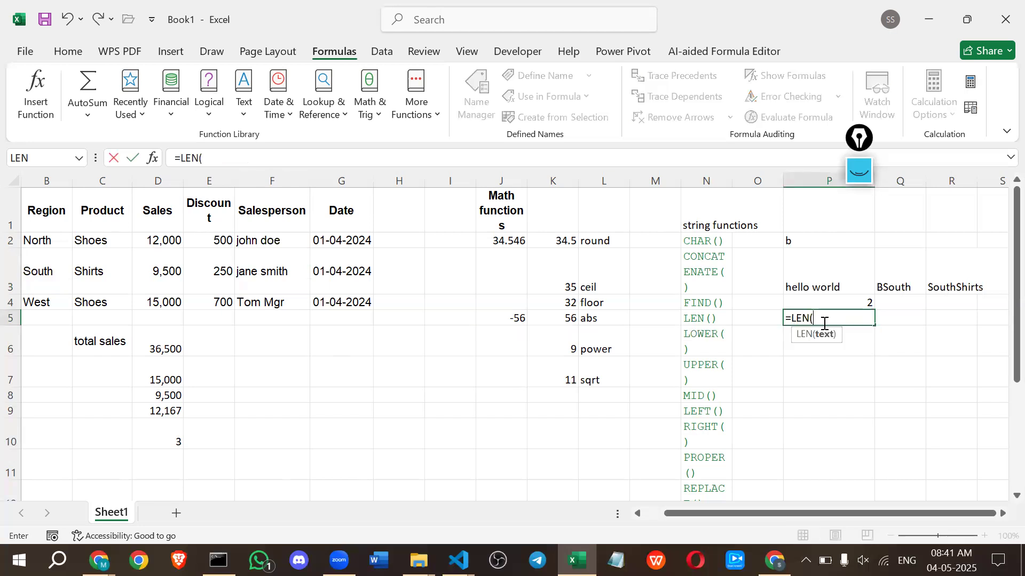
{"action": "left_click", "coordinate": [272, 286]}
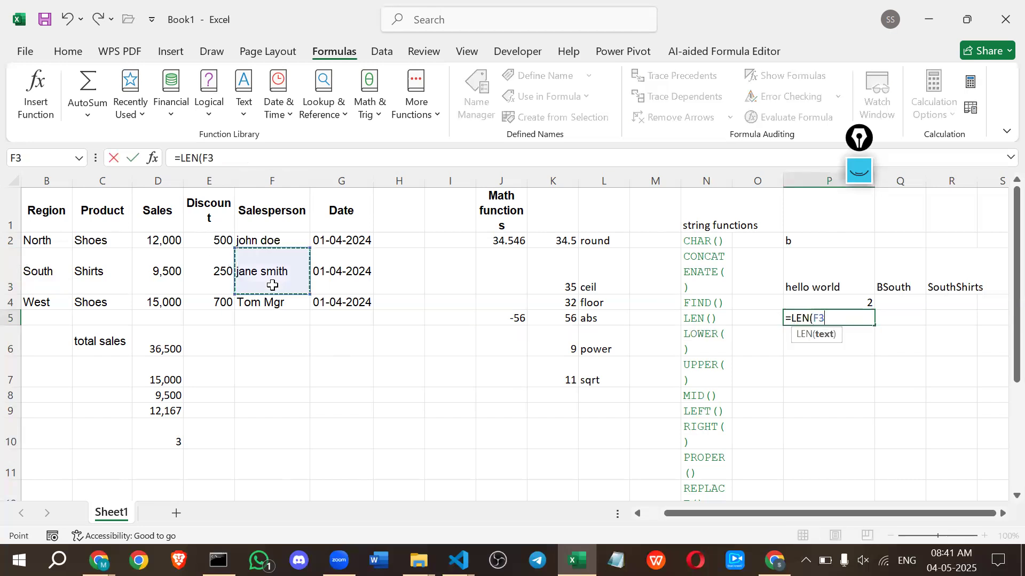
{"action": "left_click", "coordinate": [88, 305]}
{"action": "key", "text": "Return"}
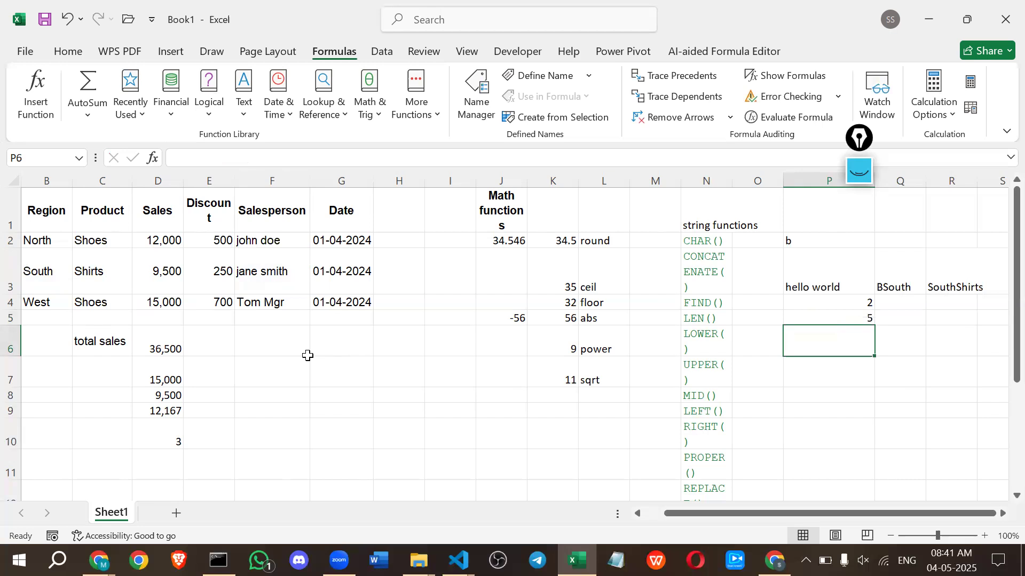
Enter the formula =LOWER(C4) in cell P6 to convert the row 4 product to lowercase.
{"action": "type", "text": "=low"}
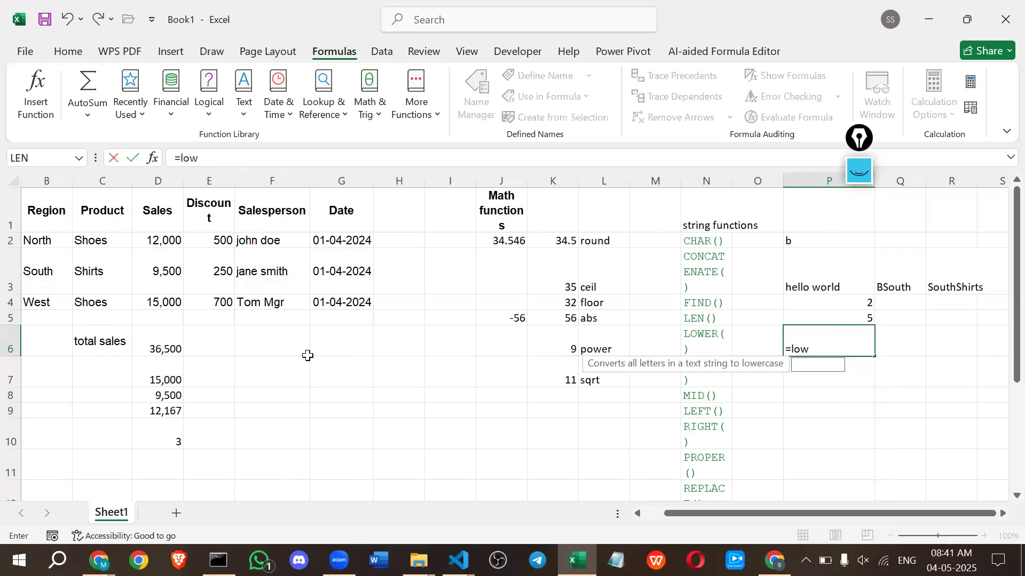
{"action": "key", "text": "Tab"}
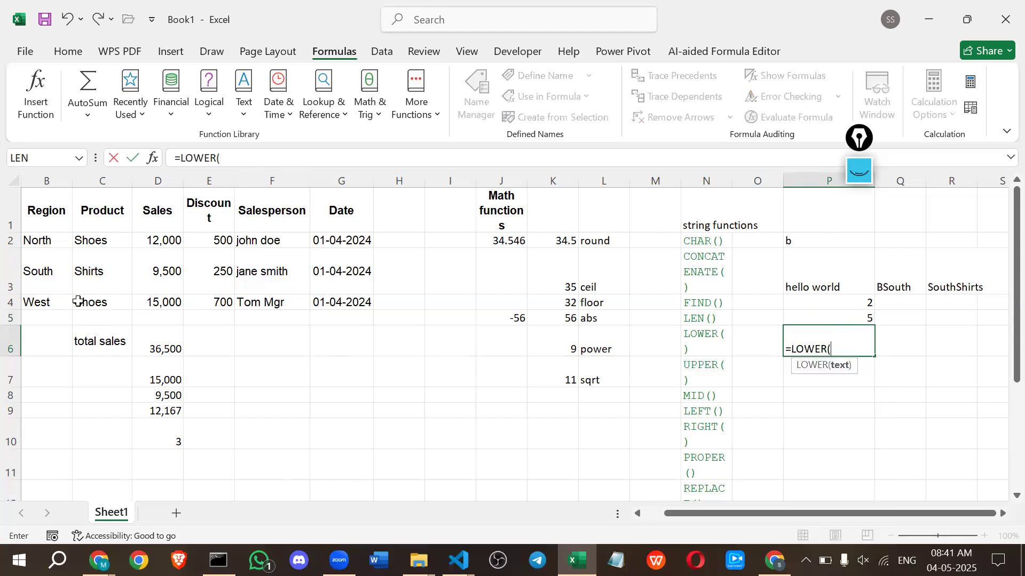
{"action": "left_click", "coordinate": [94, 302]}
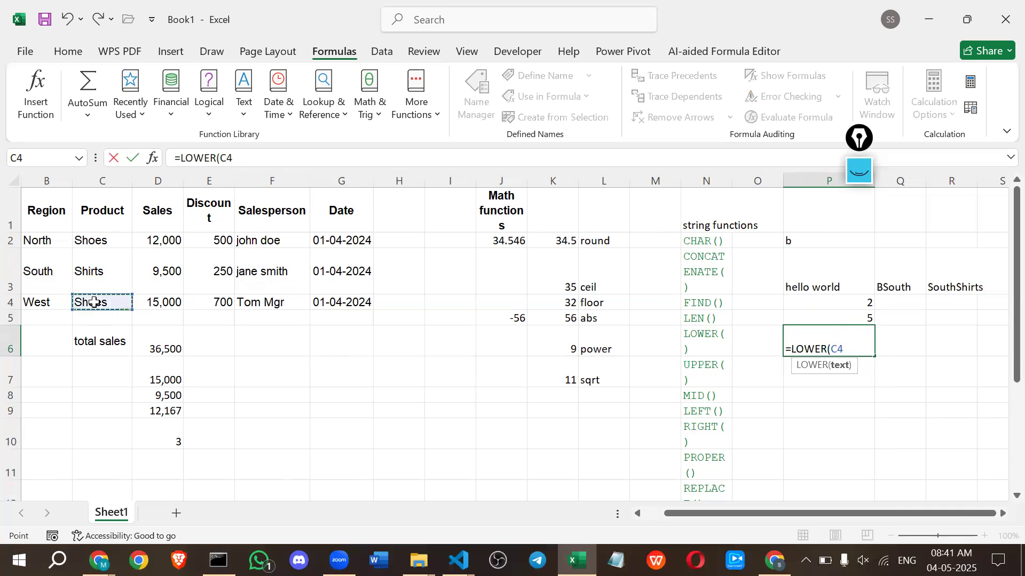
{"action": "key", "text": "Return"}
Enter the formula =UPPER(C4) in cell P7 to convert the row 4 product to uppercase.
{"action": "type", "text": "="}
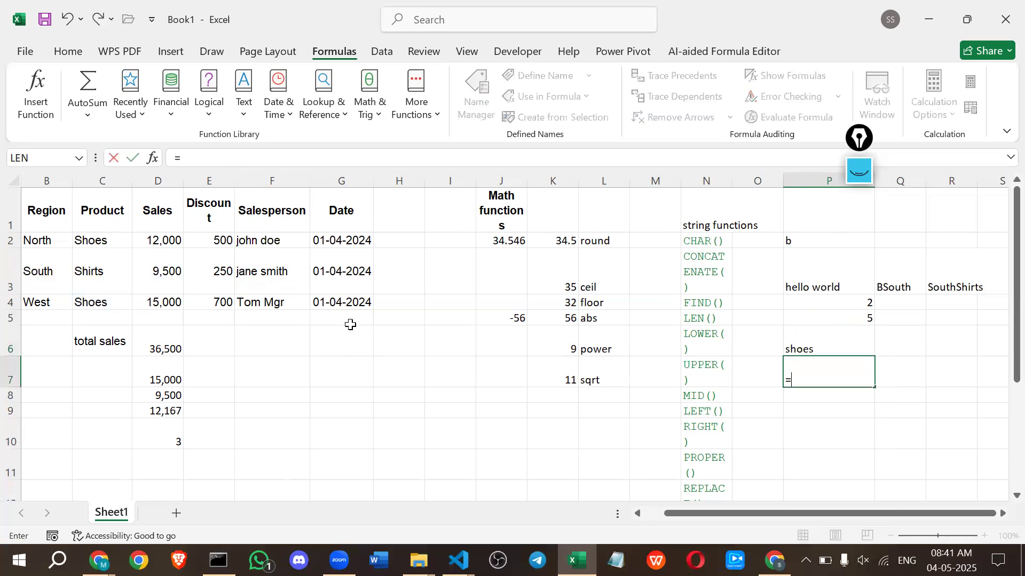
{"action": "type", "text": "upperqq"}
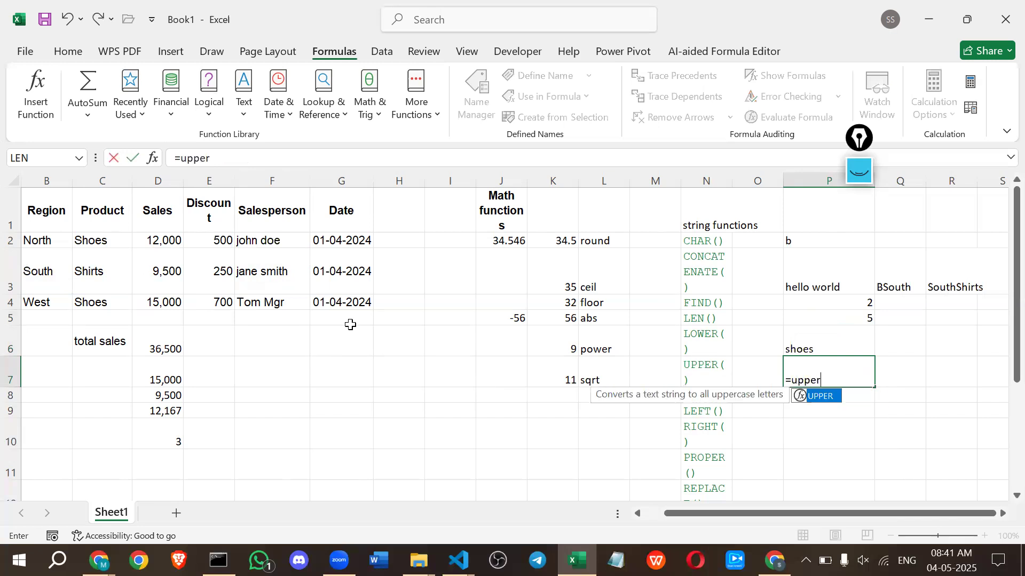
{"action": "key", "text": "BackSpace"}
{"action": "key", "text": "BackSpace"}
{"action": "key", "text": "Tab"}
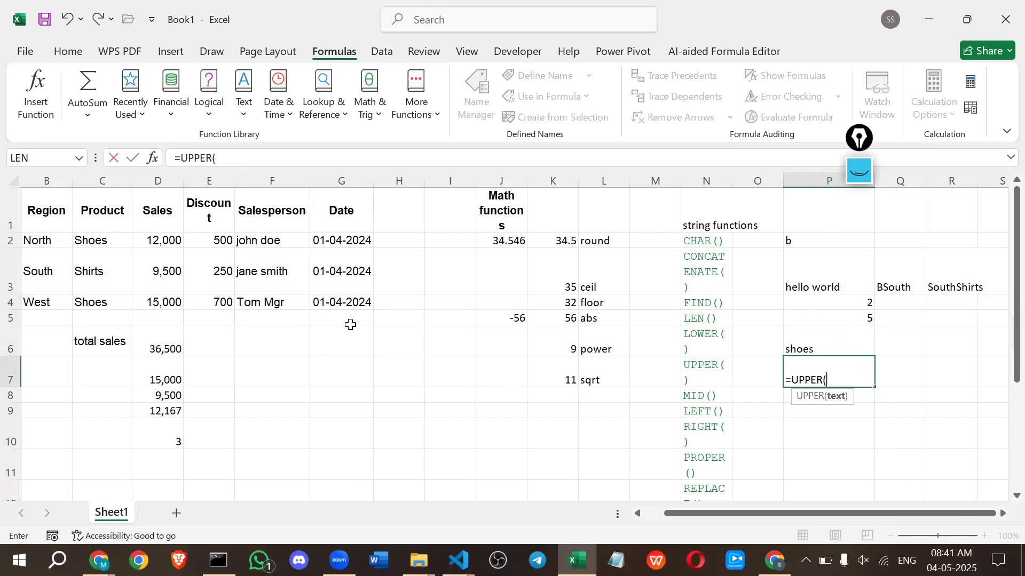
{"action": "left_click", "coordinate": [101, 302]}
{"action": "key", "text": "Return"}
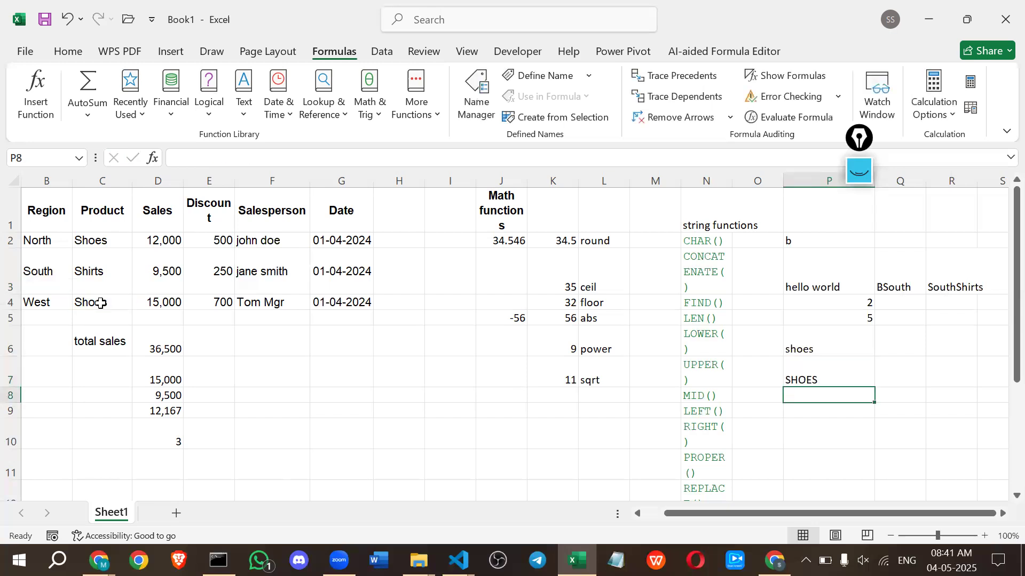
Enter the formula =MID(C4,2,3) in cell P8 to extract three characters of the product from the second one.
{"action": "type", "text": "="}
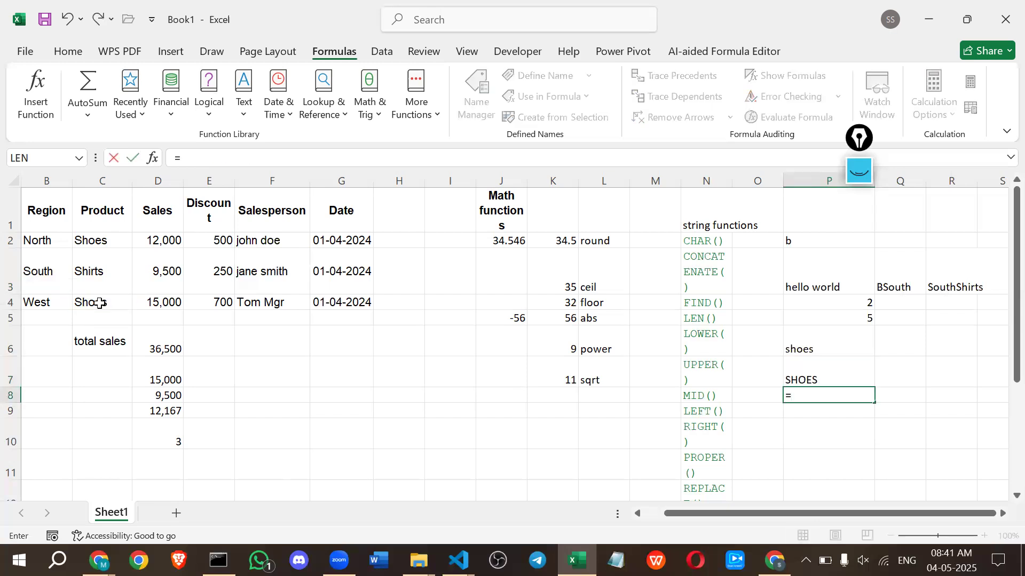
{"action": "type", "text": "mid"}
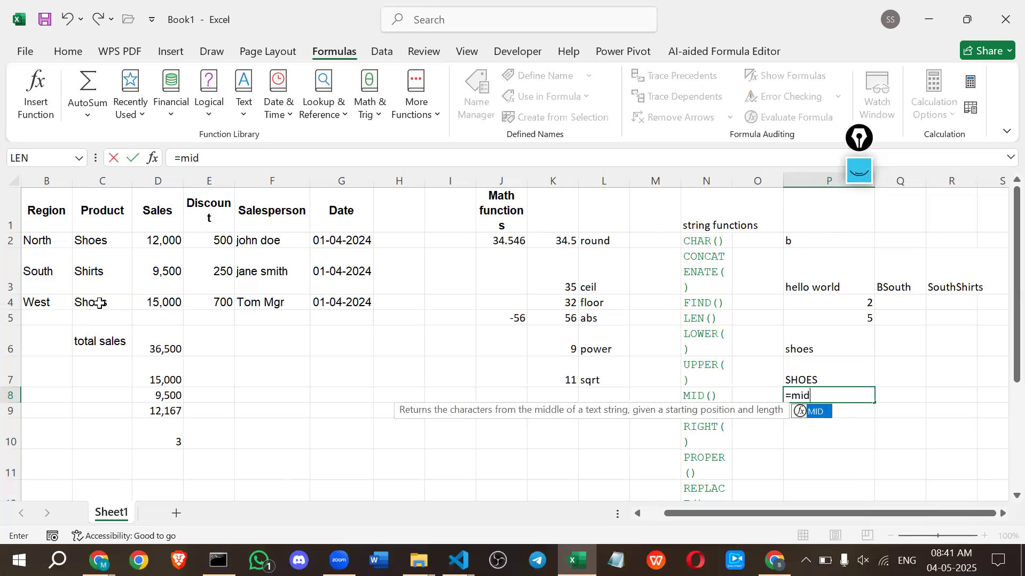
{"action": "key", "text": "Tab"}
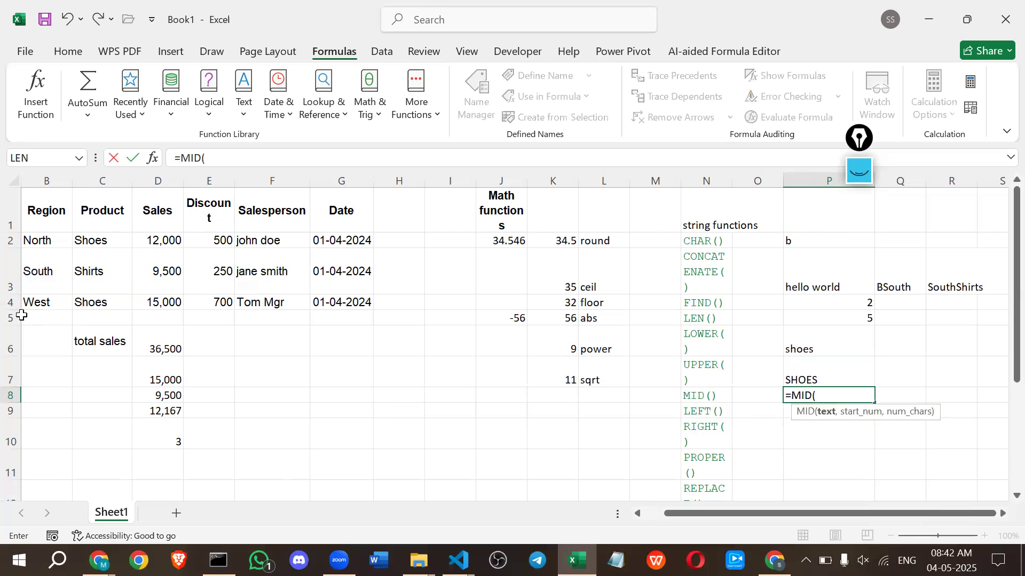
{"action": "left_click", "coordinate": [94, 305]}
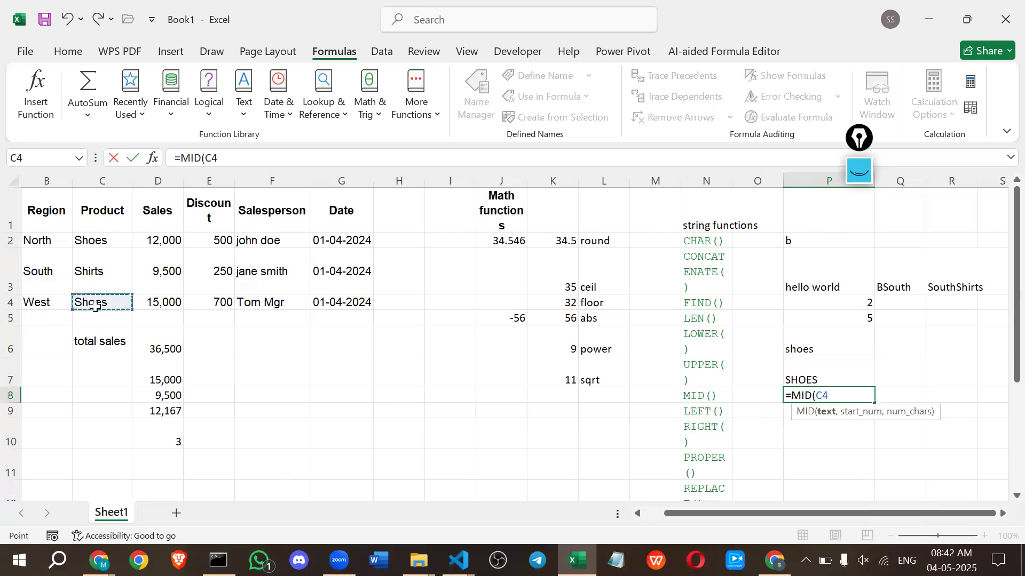
{"action": "type", "text": ","}
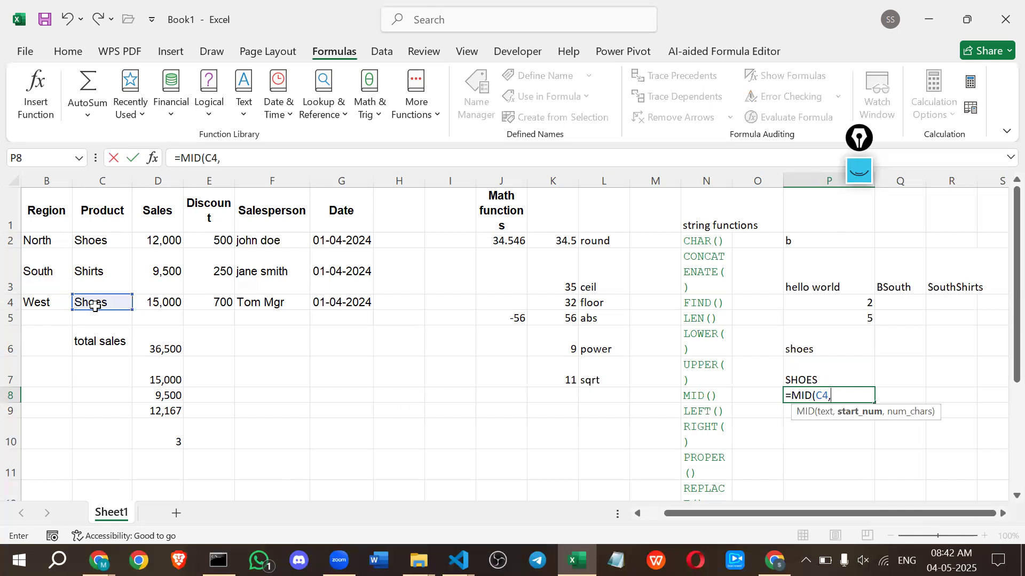
{"action": "type", "text": "2,"}
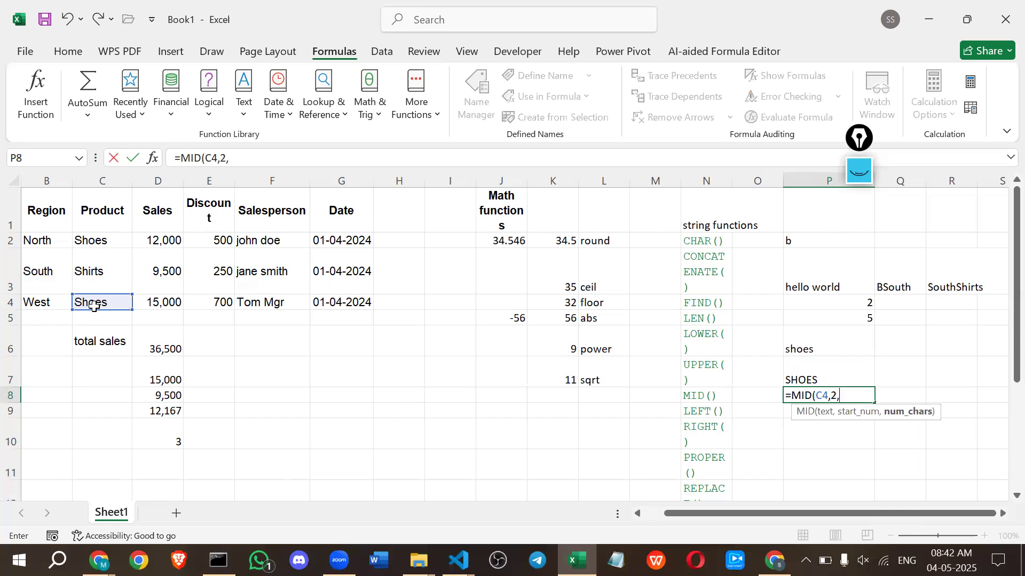
{"action": "type", "text": "2"}
{"action": "key", "text": "BackSpace"}
{"action": "type", "text": "3)"}
{"action": "key", "text": "Return"}
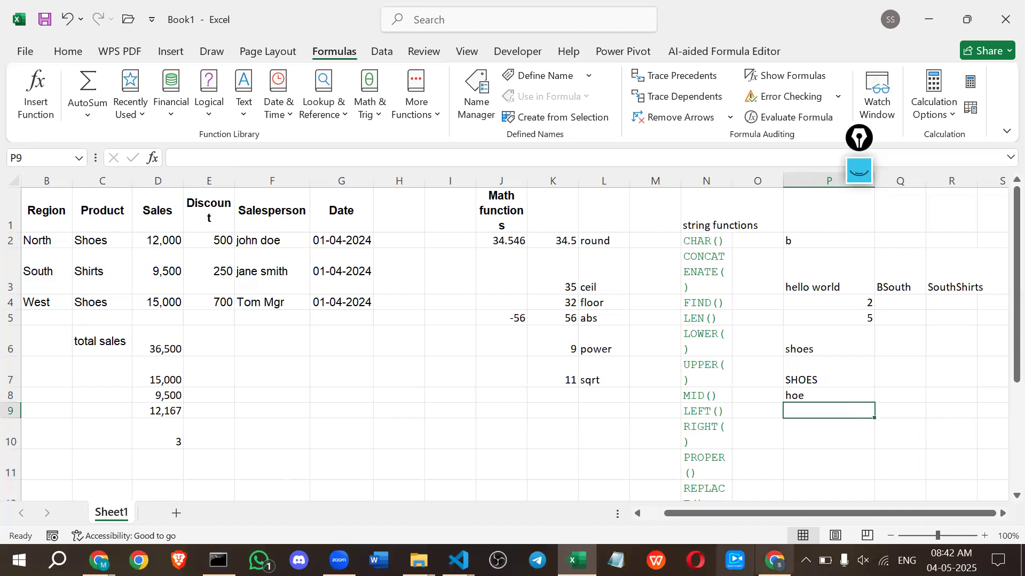
Enter the formula =LEFT(C4,3) in cell P9 to extract the first three characters of the row 4 product.
{"action": "double_click", "coordinate": [816, 410]}
{"action": "type", "text": "="}
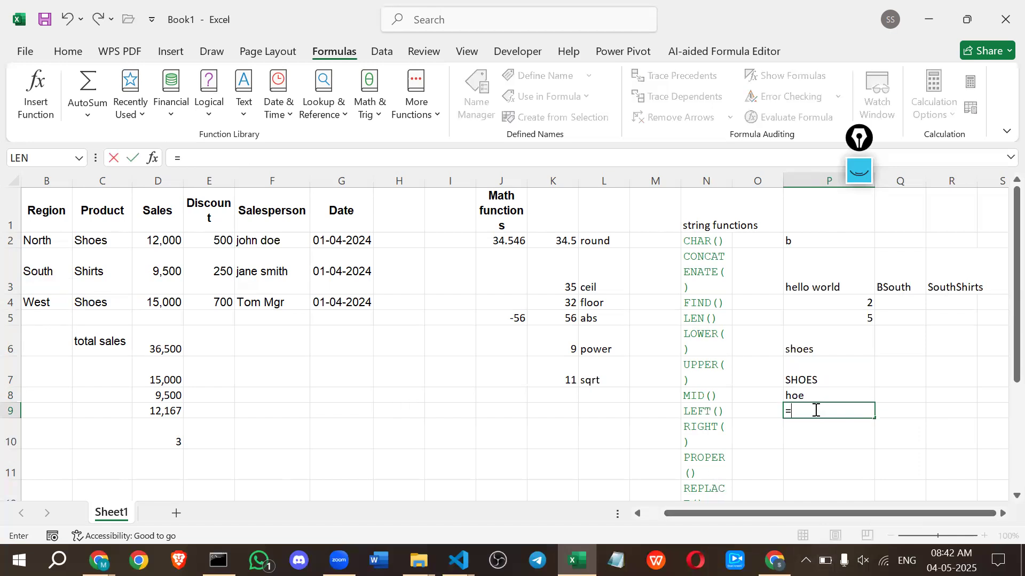
{"action": "type", "text": "le"}
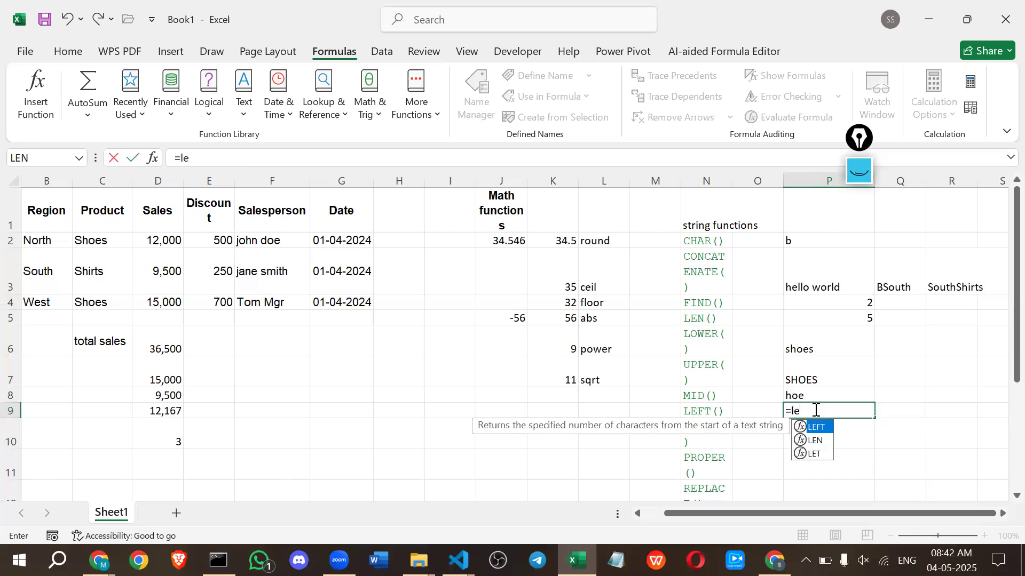
{"action": "type", "text": "f"}
{"action": "key", "text": "Tab"}
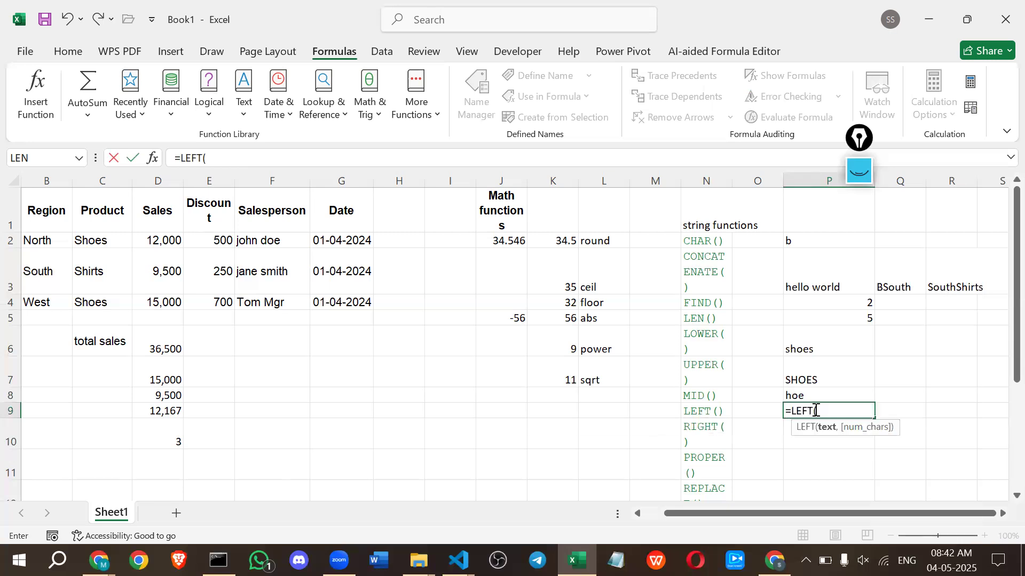
{"action": "left_click", "coordinate": [101, 304]}
{"action": "type", "text": ",3"}
{"action": "key", "text": "Return"}
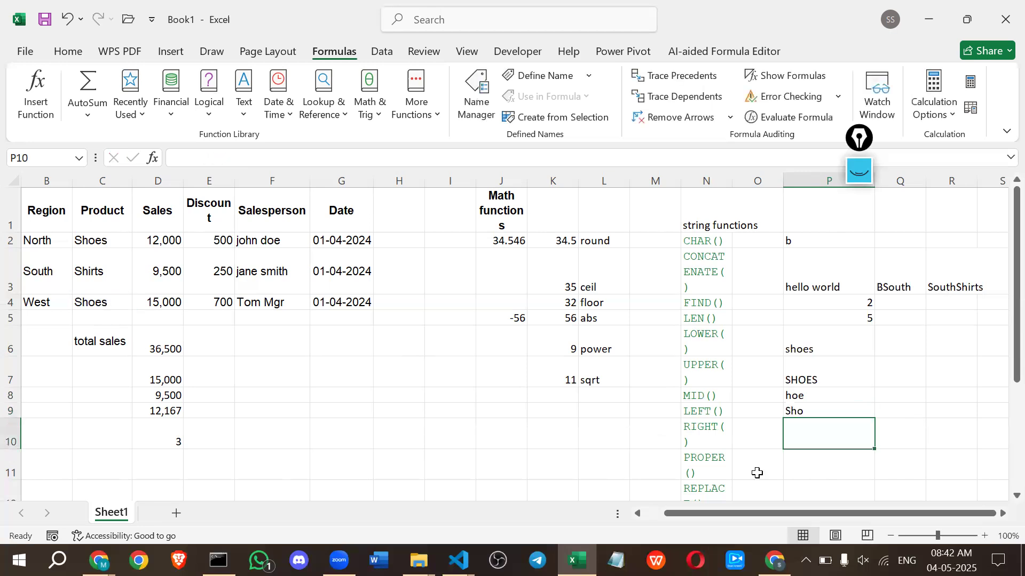
Enter the formula =RIGHT(C4,3) in cell P10 to extract the last three characters of the row 4 product.
{"action": "type", "text": "=ri"}
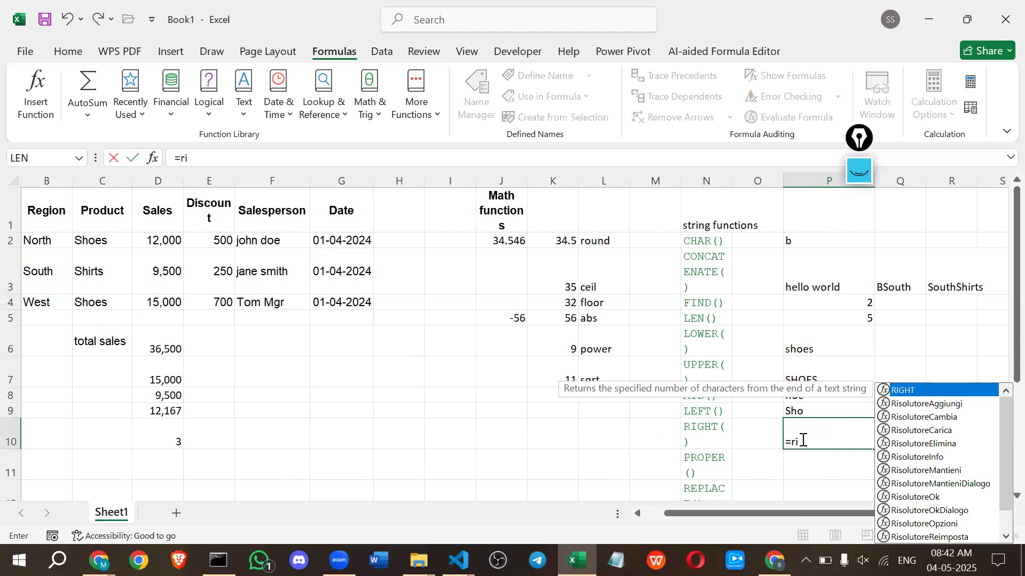
{"action": "key", "text": "Tab"}
{"action": "left_click", "coordinate": [81, 300]}
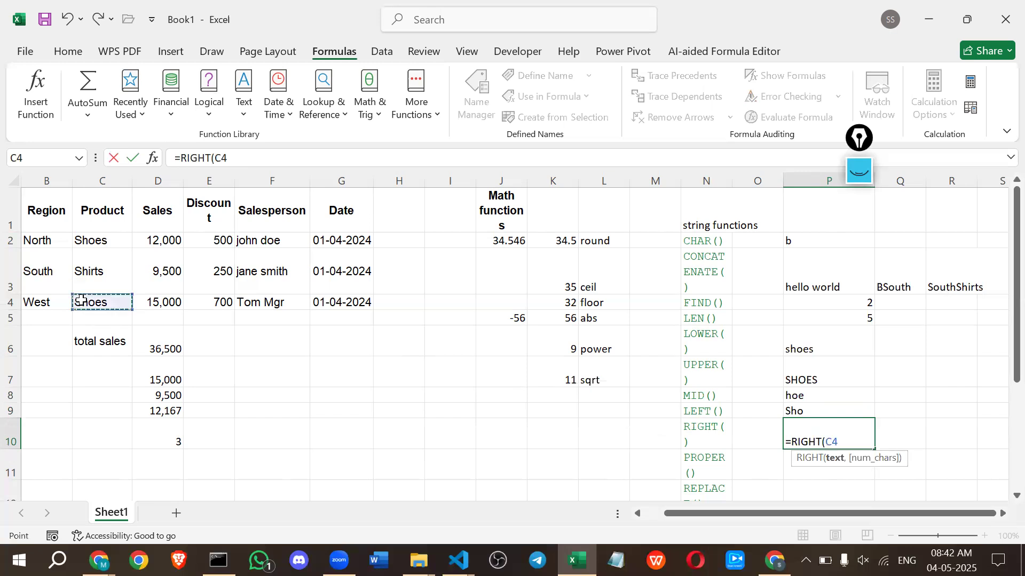
{"action": "type", "text": ",3"}
{"action": "key", "text": "Return"}
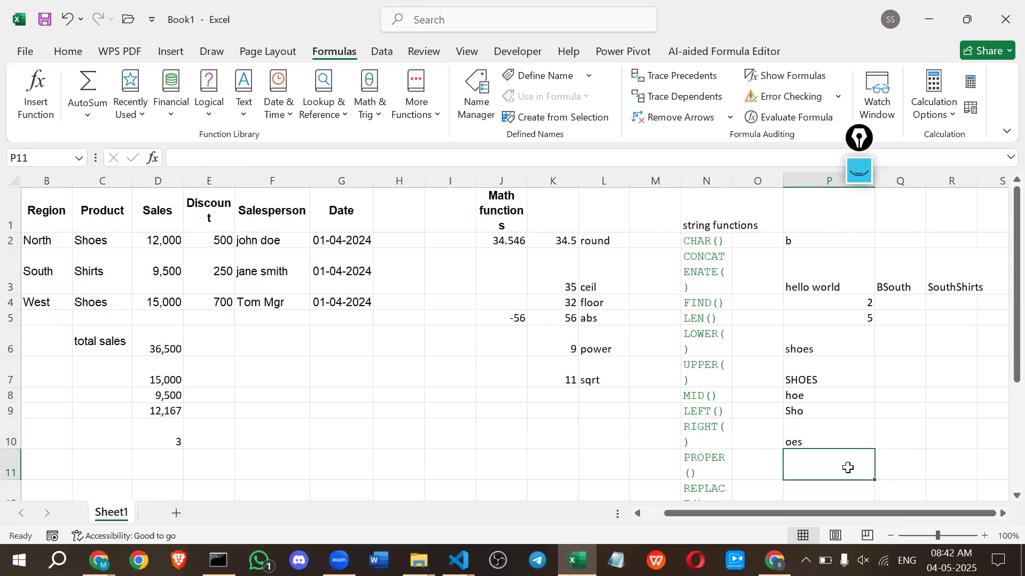
Enter the formula =PROPER(C6) in cell P11 to capitalize each word of the total sales label.
{"action": "type", "text": "=pro"}
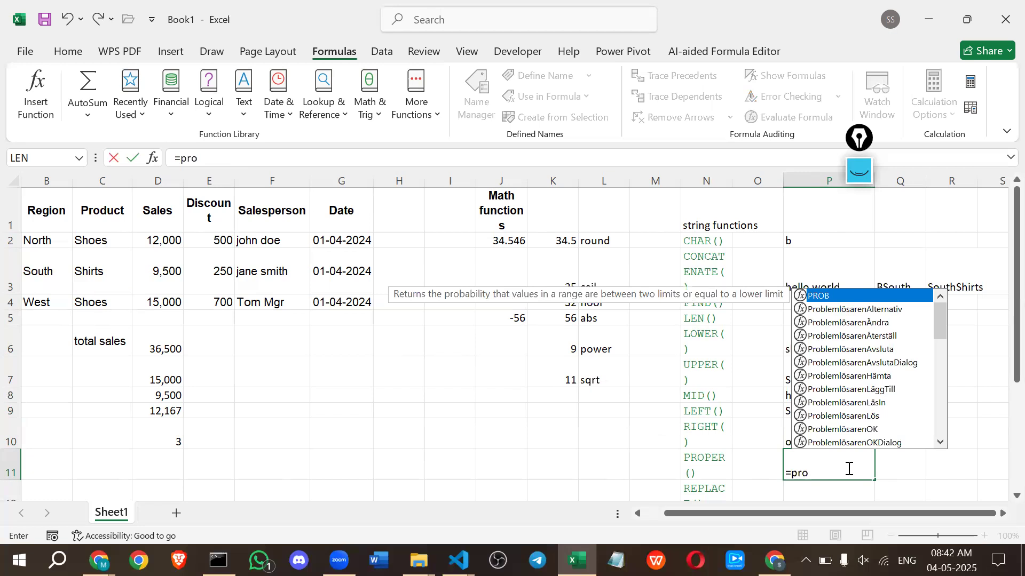
{"action": "key", "text": "BackSpace"}
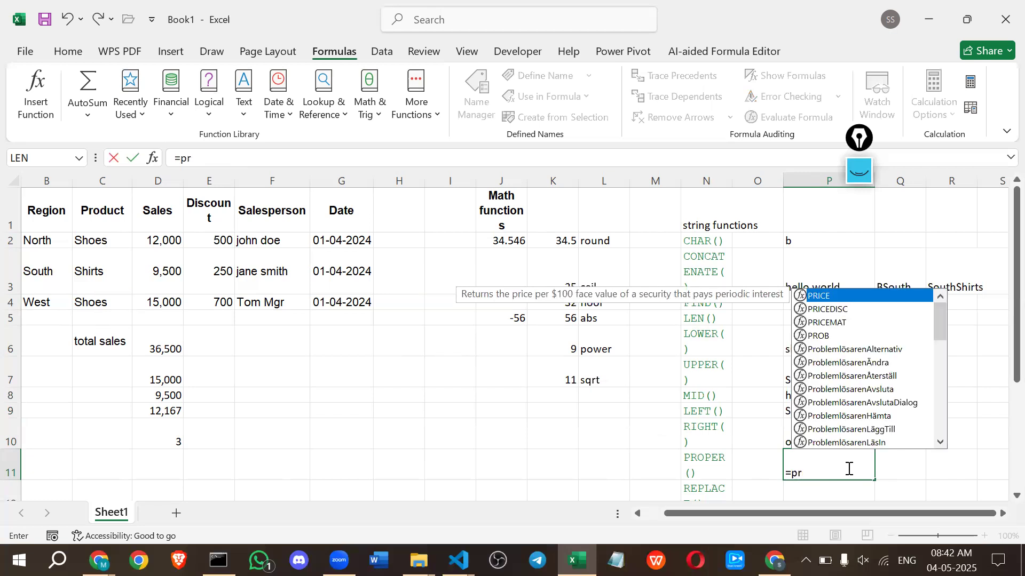
{"action": "type", "text": "oper"}
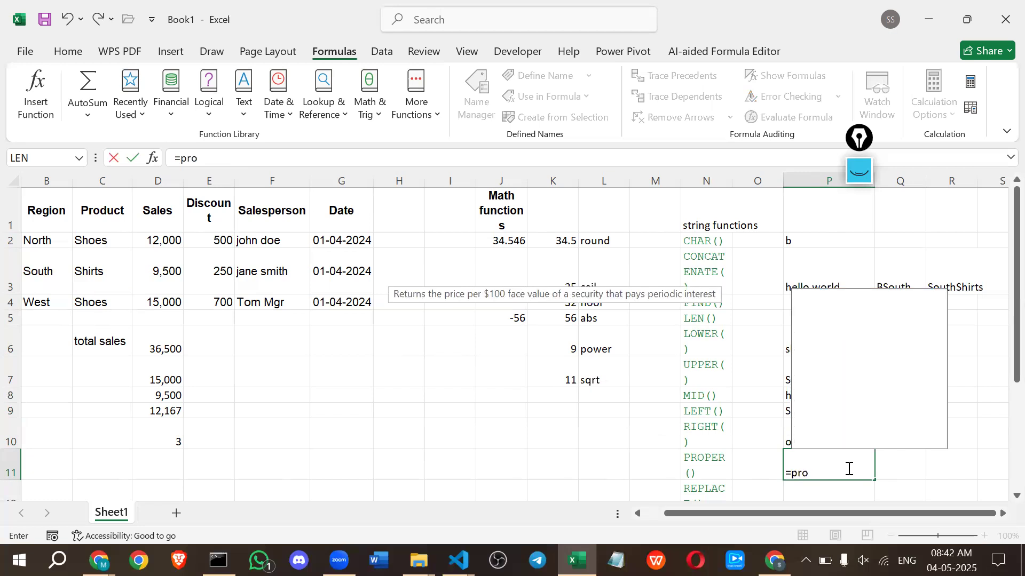
{"action": "key", "text": "Tab"}
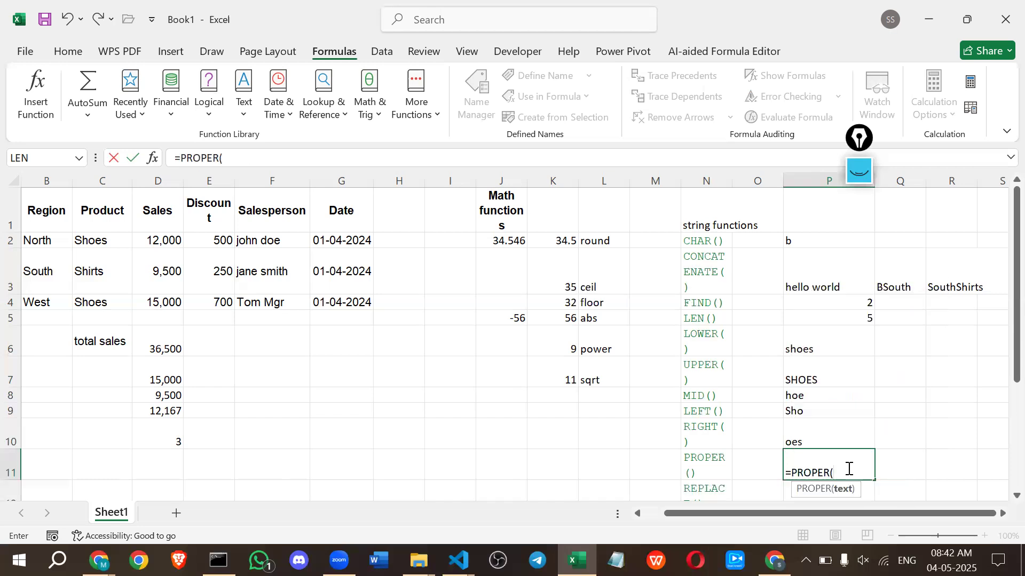
{"action": "left_click", "coordinate": [115, 347]}
{"action": "key", "text": "Return"}
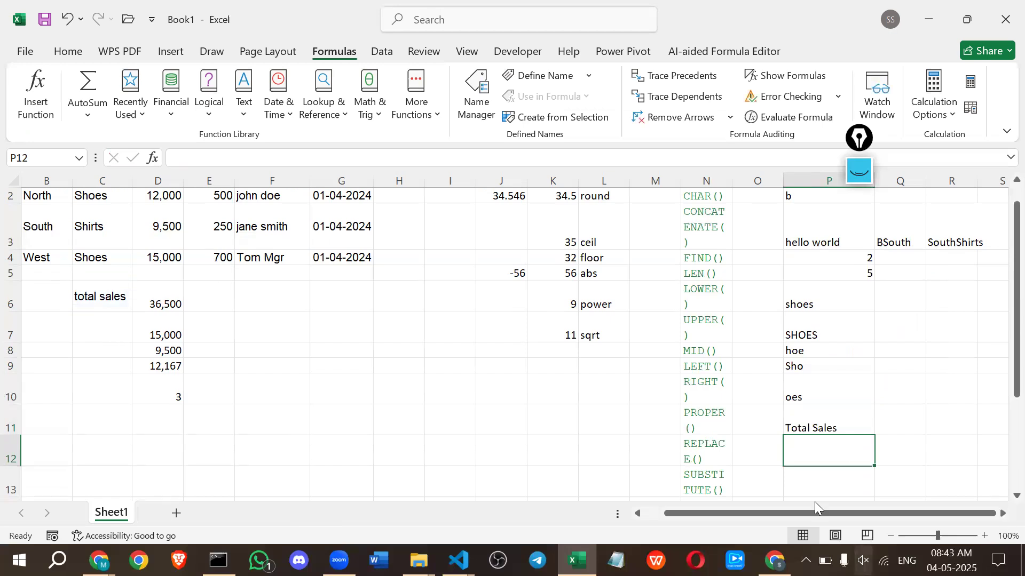
Enter the formula =REPLACE(C6,7,3,"amt") in cell P12 to replace three characters of the total sales label from the seventh one.
{"action": "type", "text": "=re"}
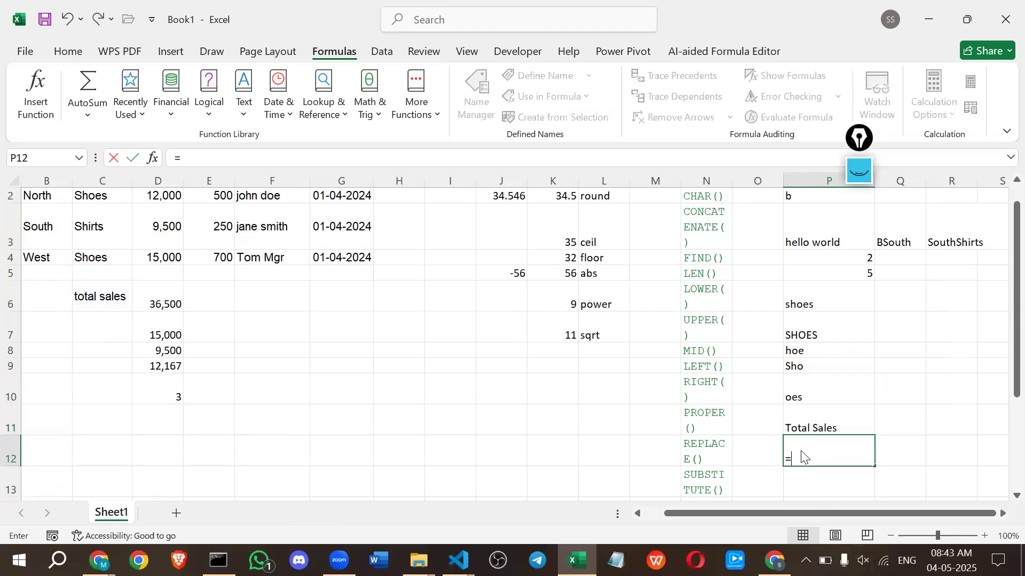
{"action": "key", "text": "BackSpace"}
{"action": "key", "text": "BackSpace"}
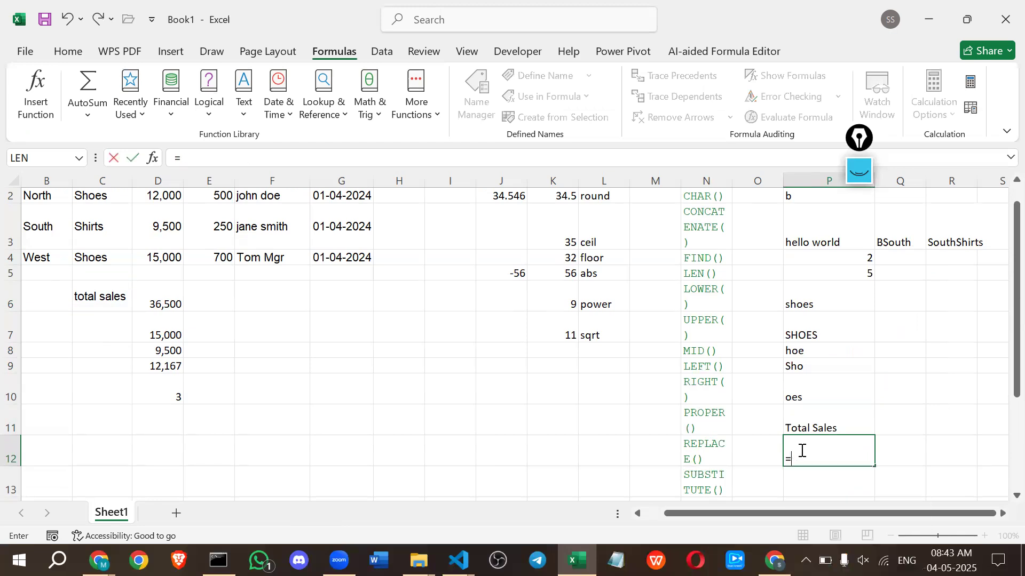
{"action": "type", "text": "repla"}
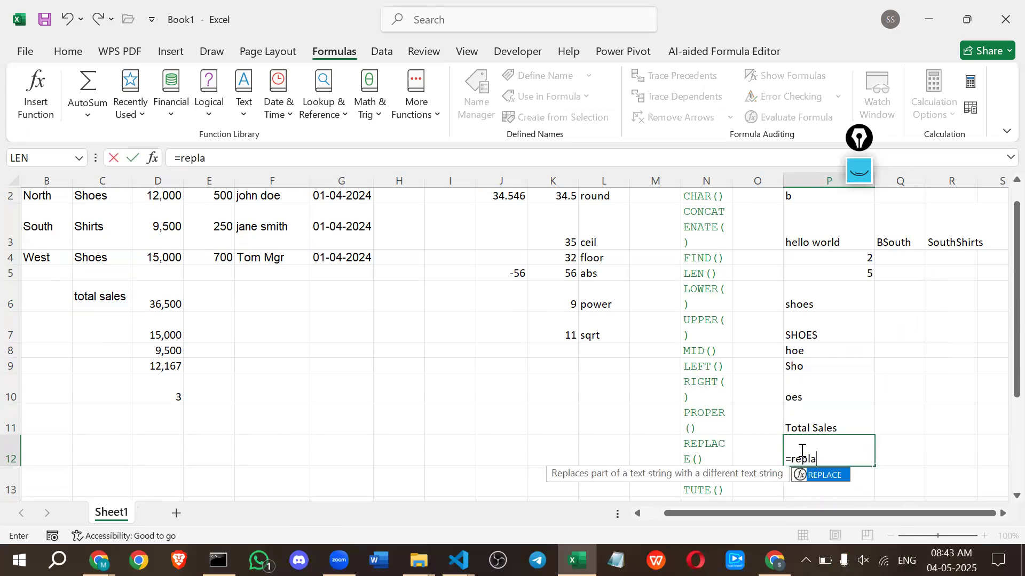
{"action": "key", "text": "Tab"}
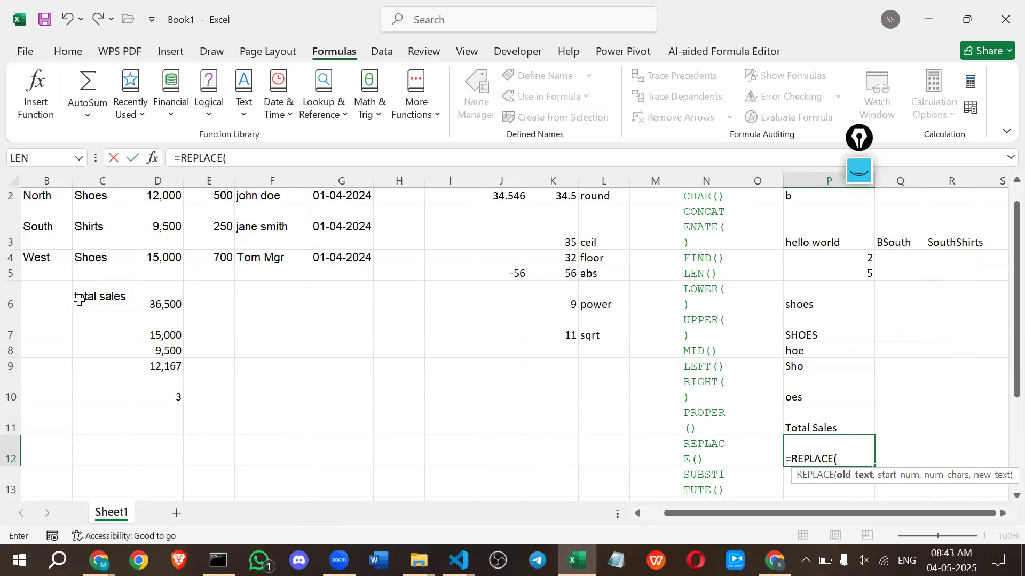
{"action": "left_click", "coordinate": [79, 300]}
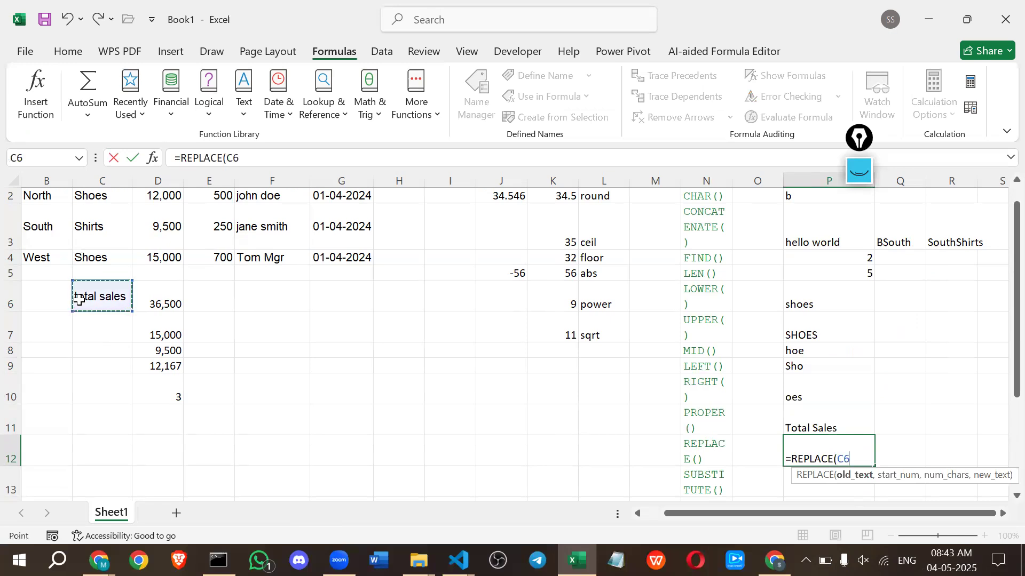
{"action": "type", "text": ","}
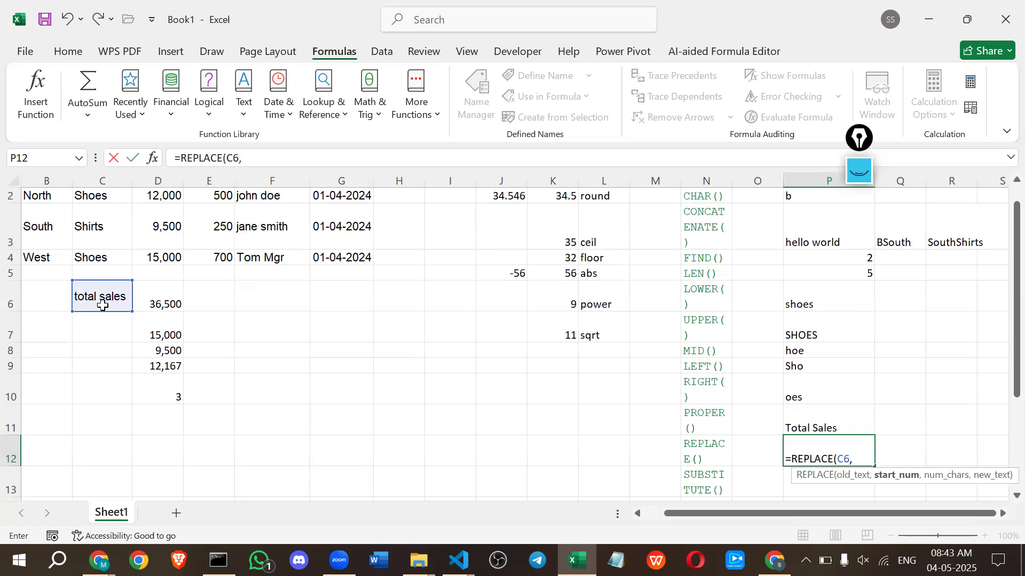
{"action": "type", "text": "6"}
{"action": "key", "text": "BackSpace"}
{"action": "type", "text": ",5"}
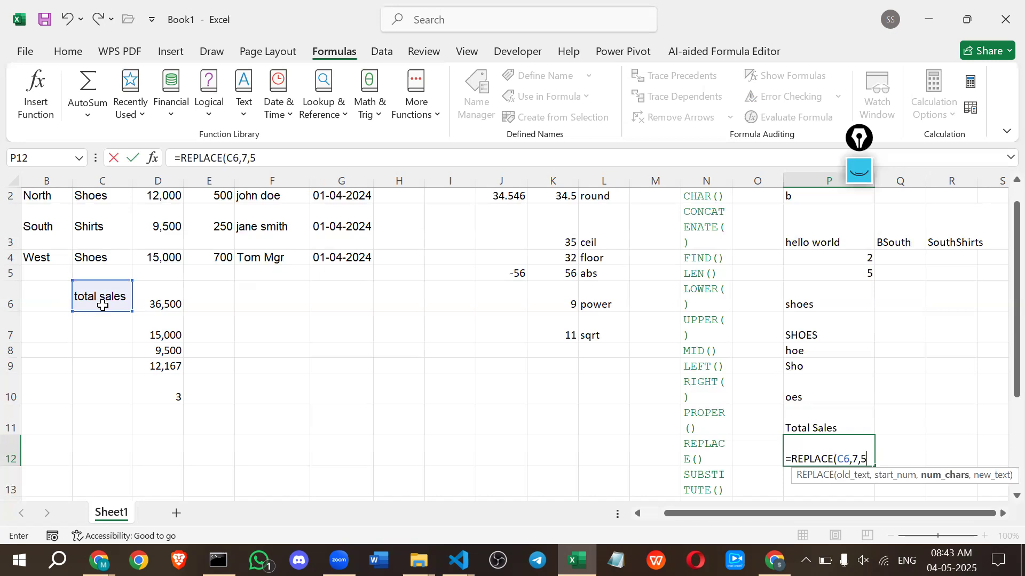
{"action": "key", "text": "BackSpace"}
{"action": "type", "text": "4"}
{"action": "key", "text": "BackSpace"}
{"action": "type", "text": "3"}
{"action": "type", "text": ",\""}
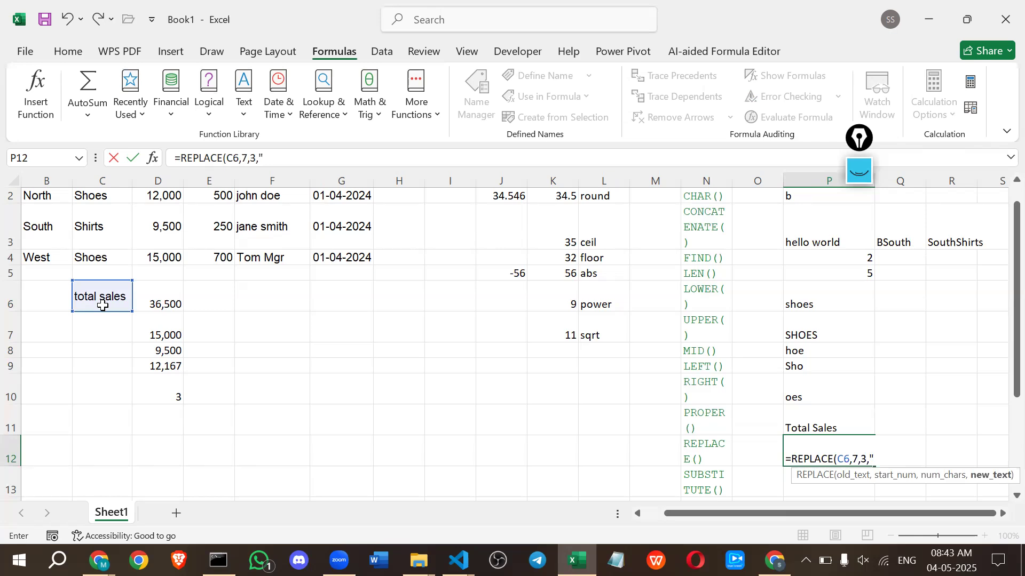
{"action": "type", "text": "amt\""}
{"action": "key", "text": "Return"}
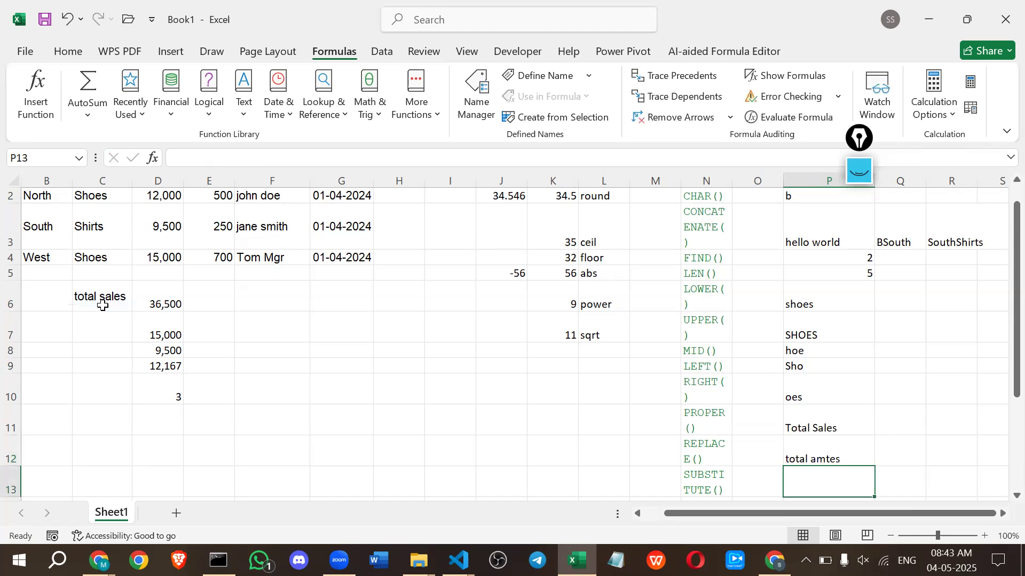
Set the number of replaced characters in cell P12's REPLACE formula to 5.
{"action": "left_click", "coordinate": [843, 457]}
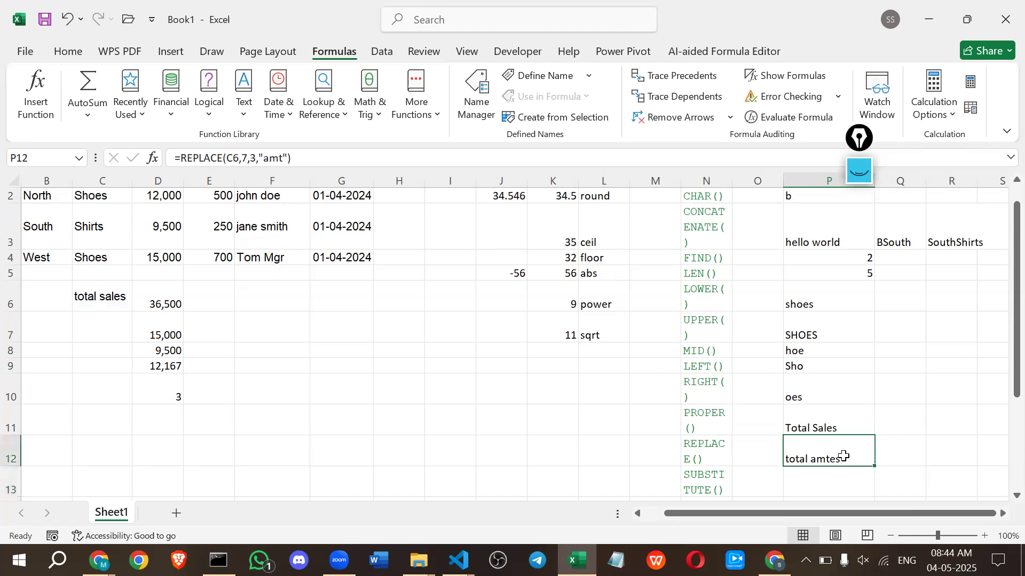
{"action": "double_click", "coordinate": [842, 456]}
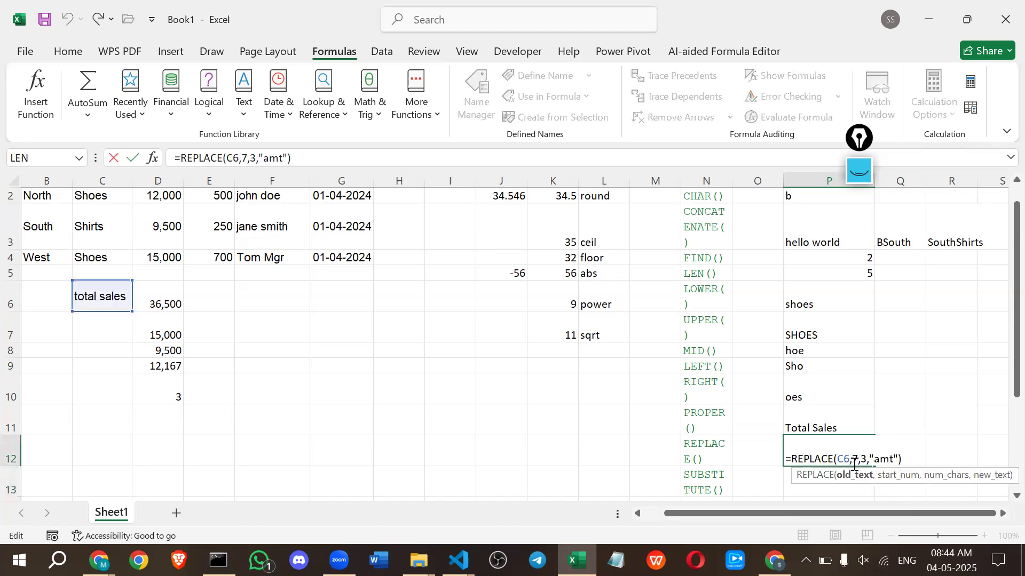
{"action": "left_click", "coordinate": [861, 459]}
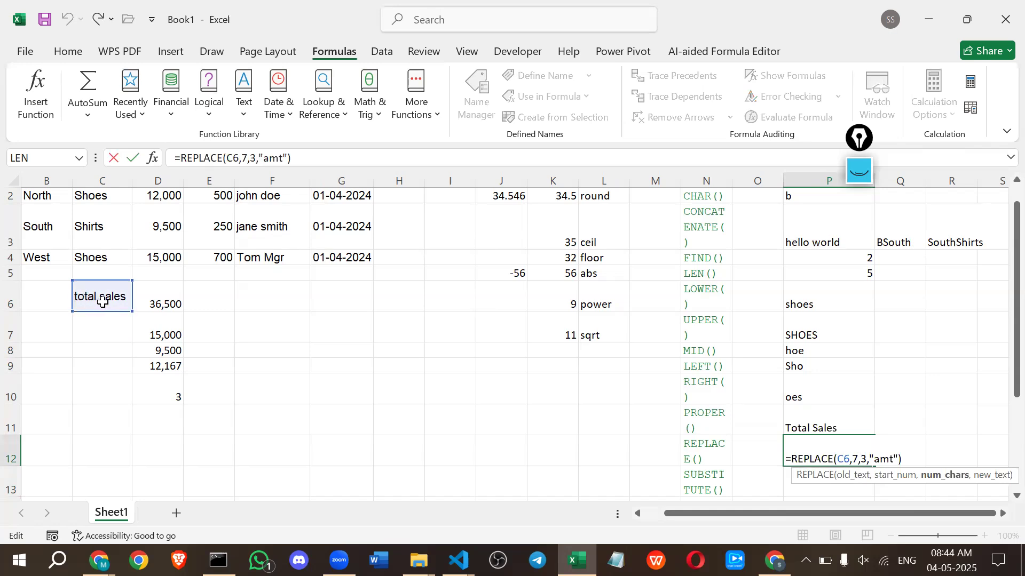
{"action": "key", "text": "BackSpace"}
{"action": "type", "text": "5"}
{"action": "key", "text": "Return"}
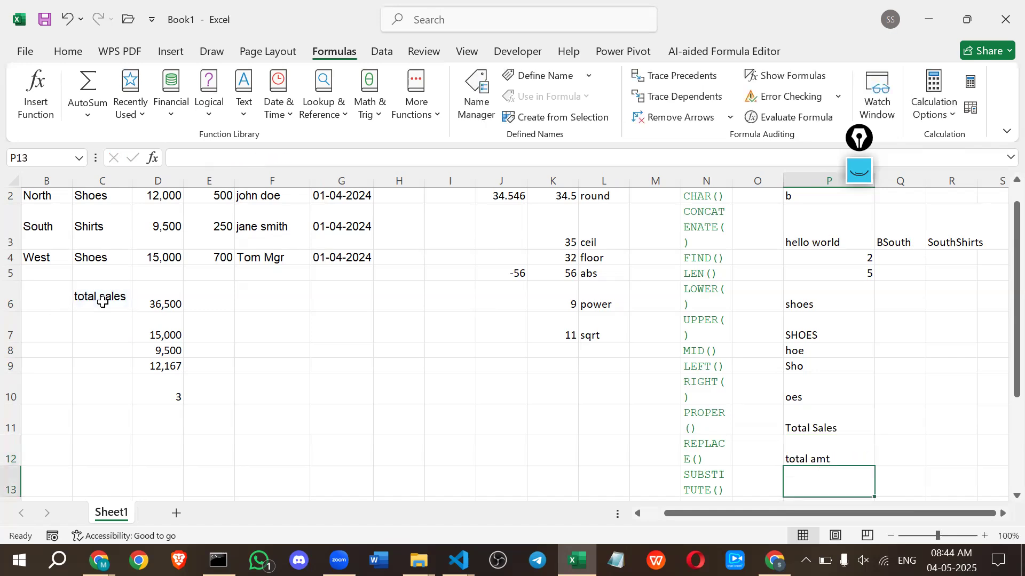
Copy the REPLACE formula from P12 into cell Q12 and set its character count to 3, giving =REPLACE(C6,7,3,"amt").
{"action": "double_click", "coordinate": [812, 456]}
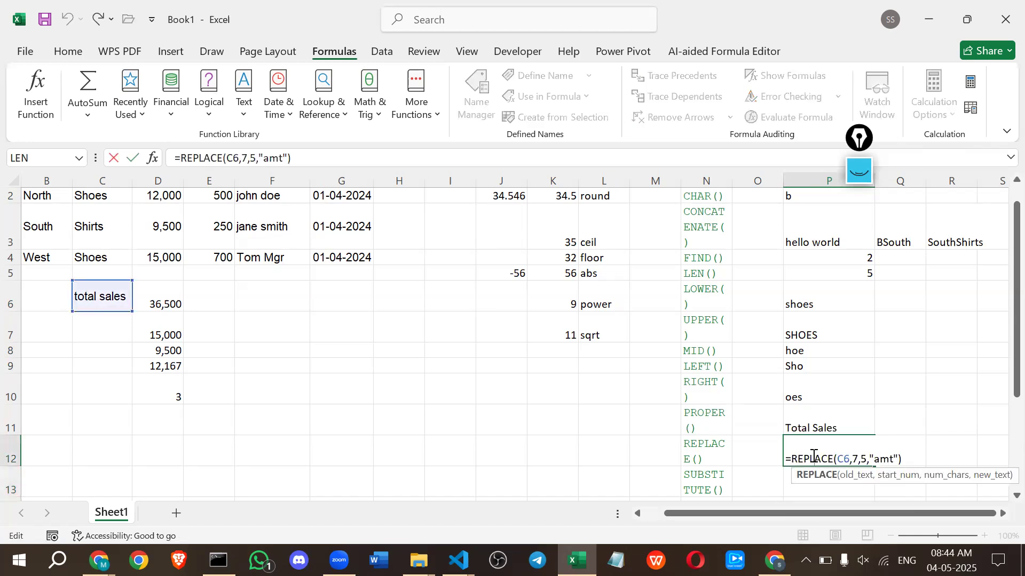
{"action": "triple_click", "coordinate": [812, 456]}
{"action": "key", "text": "ctrl+c"}
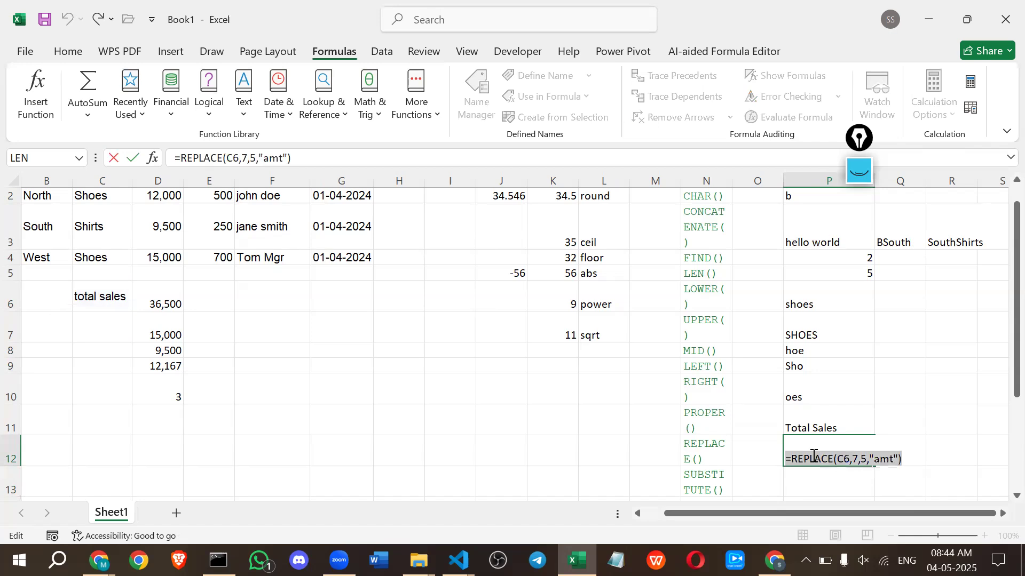
{"action": "key", "text": "Return"}
{"action": "left_click", "coordinate": [919, 455]}
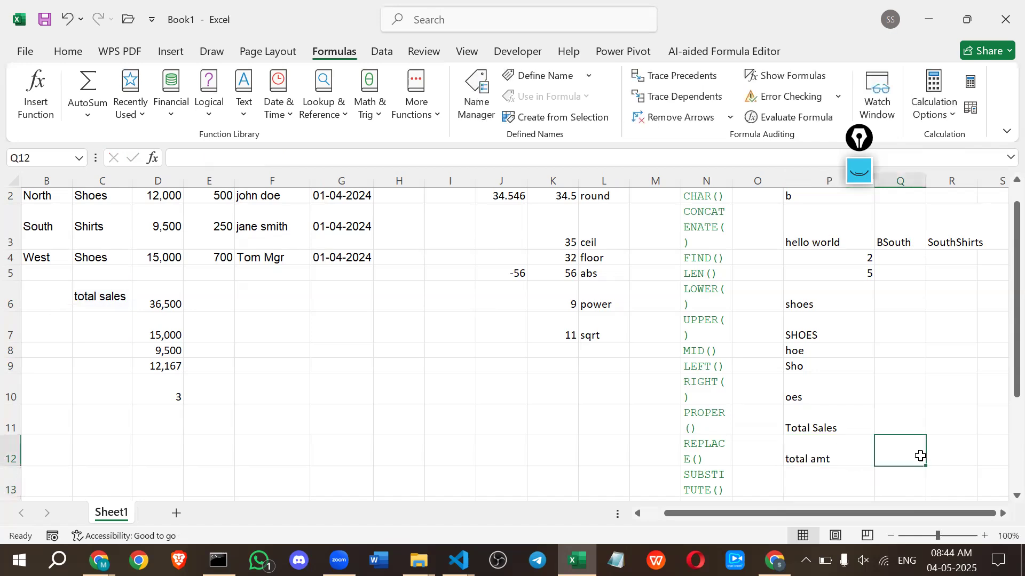
{"action": "double_click", "coordinate": [921, 456]}
{"action": "key", "text": "ctrl+v"}
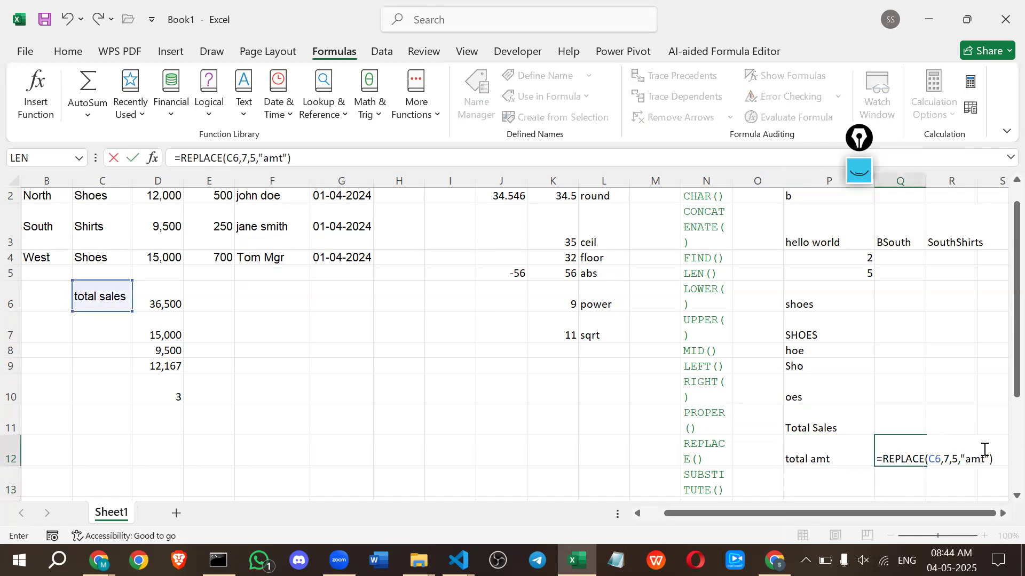
{"action": "left_click", "coordinate": [960, 459]}
{"action": "key", "text": "BackSpace"}
{"action": "type", "text": "3"}
{"action": "key", "text": "Return"}
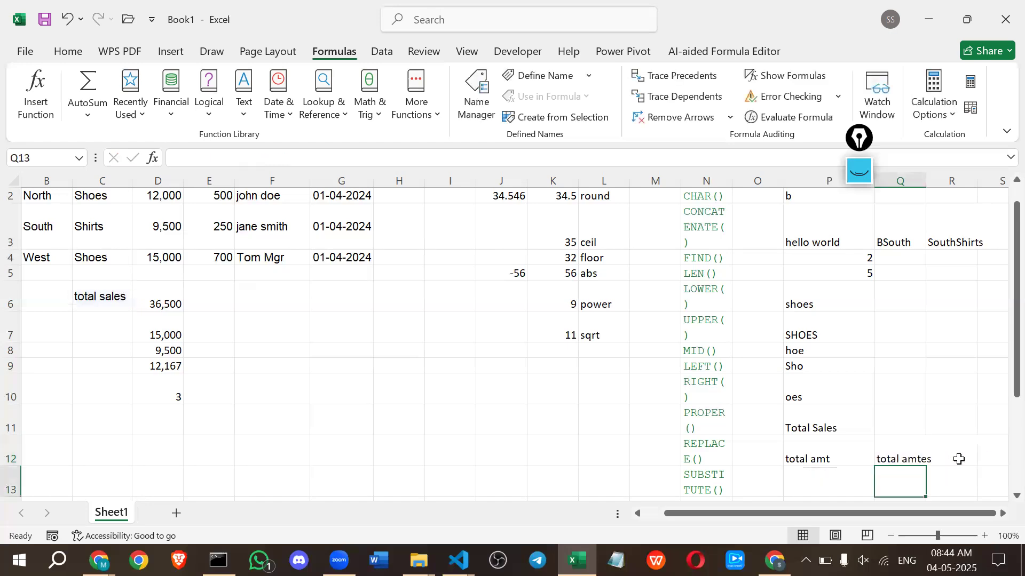
{"action": "left_click", "coordinate": [909, 454]}
Enter the formula =SUBSTITUTE(C6,"a","o") in cell P13 to swap every a in the total sales label for o.
{"action": "left_click", "coordinate": [839, 480]}
{"action": "scroll", "coordinate": [840, 480], "scroll_direction": "down", "scroll_amount": 1}
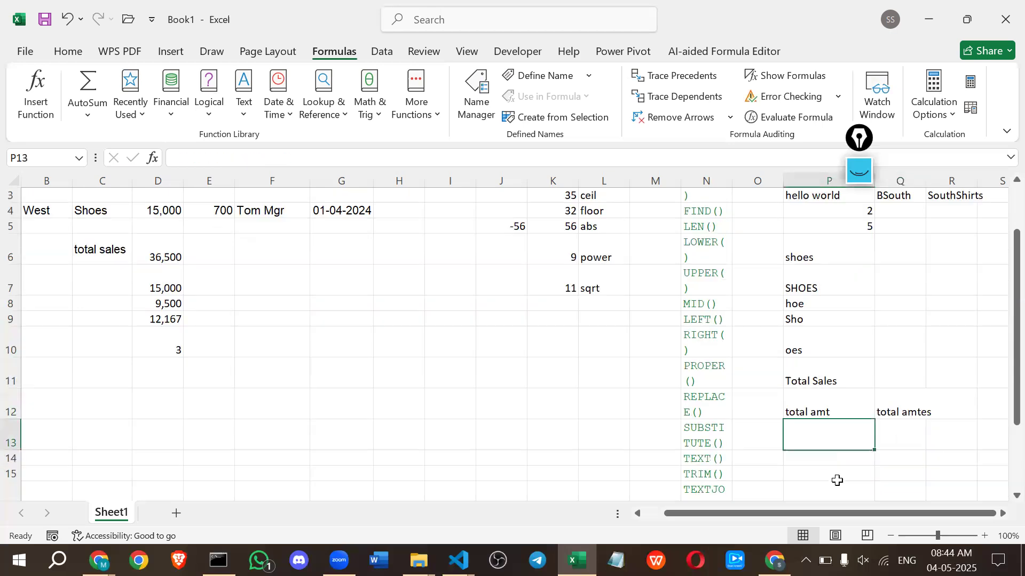
{"action": "type", "text": "=s"}
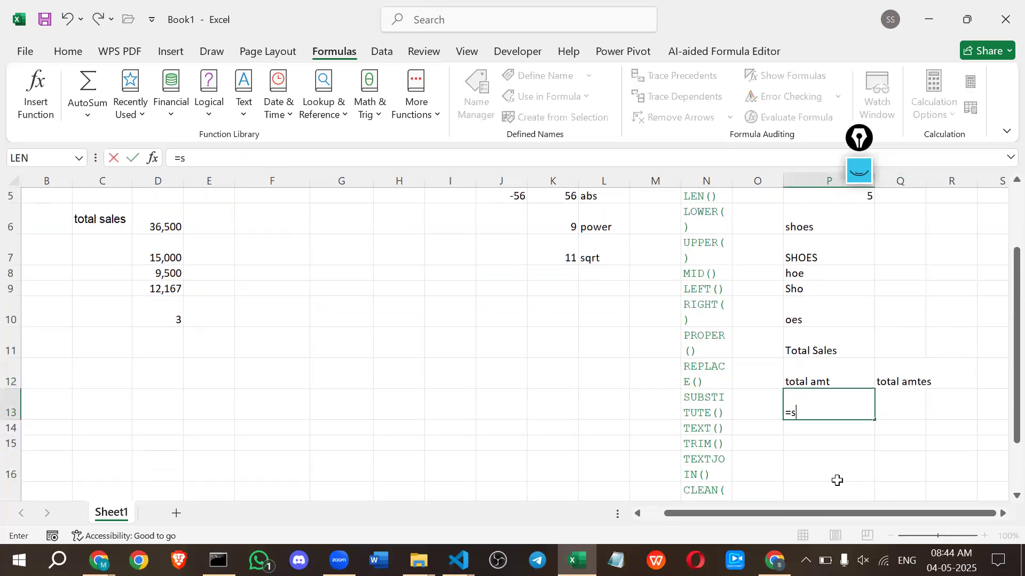
{"action": "type", "text": "ub"}
{"action": "key", "text": "Tab"}
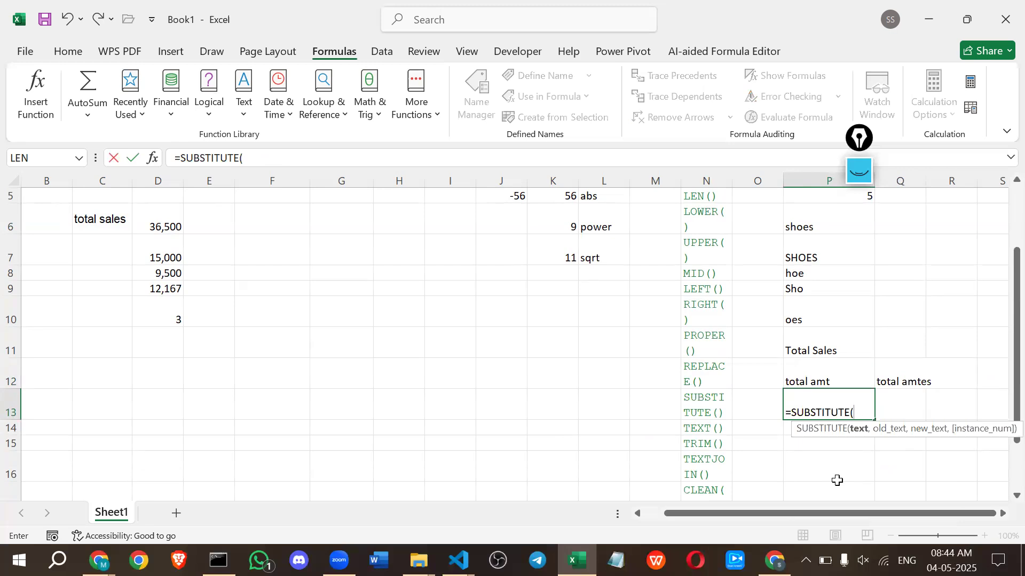
{"action": "left_click", "coordinate": [87, 215]}
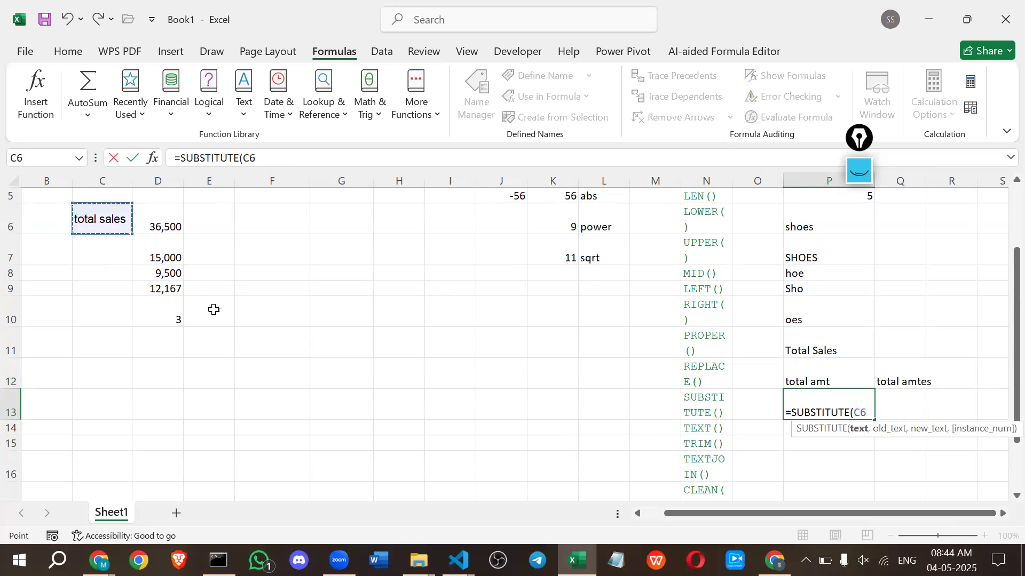
{"action": "type", "text": ","}
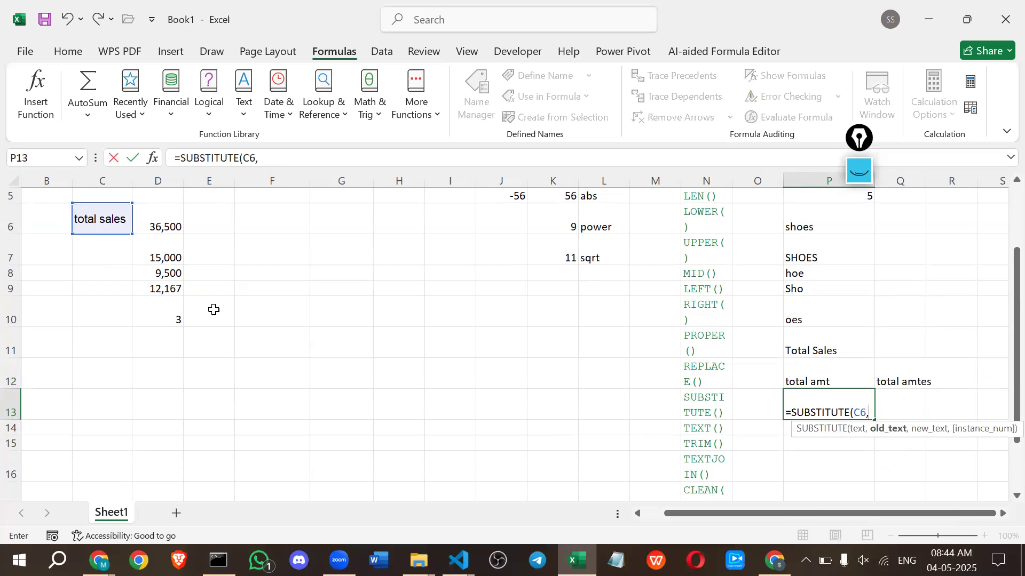
{"action": "type", "text": "\"a\","}
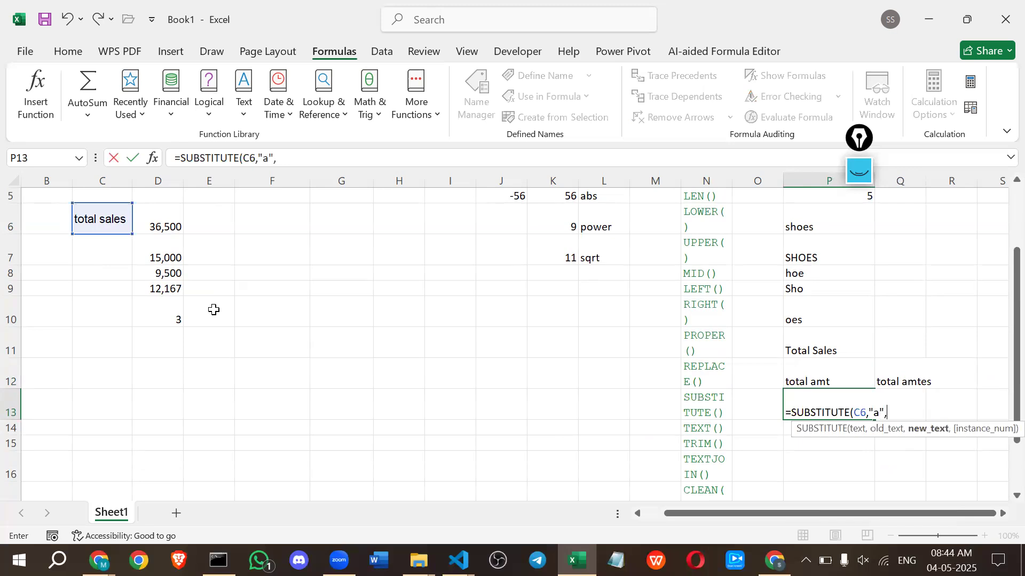
{"action": "type", "text": "\"o\""}
{"action": "key", "text": "Return"}
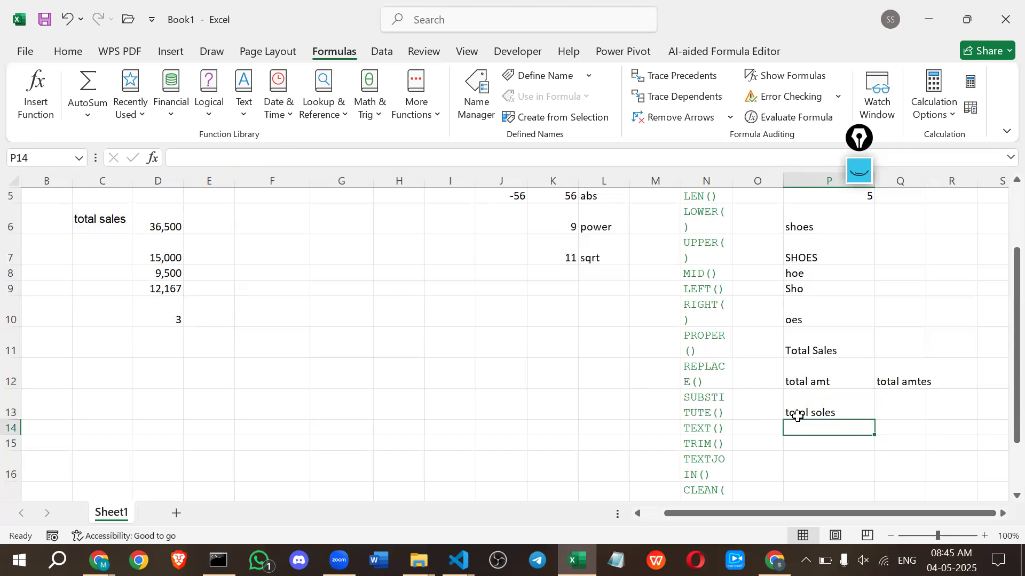
Add instance number 1 to the SUBSTITUTE formula in cell P13, giving =SUBSTITUTE(C6,"a","o",1), so only the first a is swapped.
{"action": "left_click", "coordinate": [827, 401]}
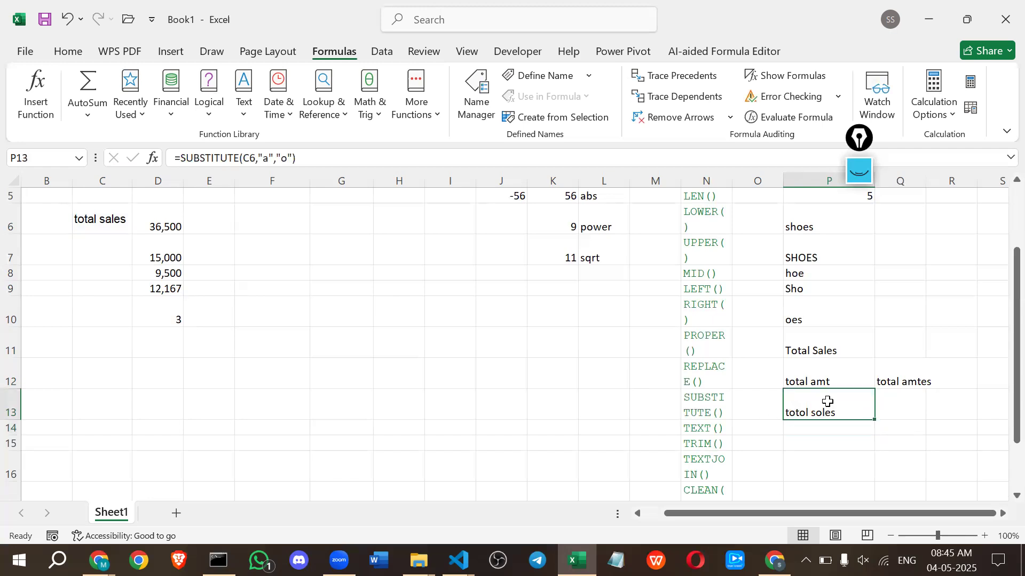
{"action": "double_click", "coordinate": [828, 401]}
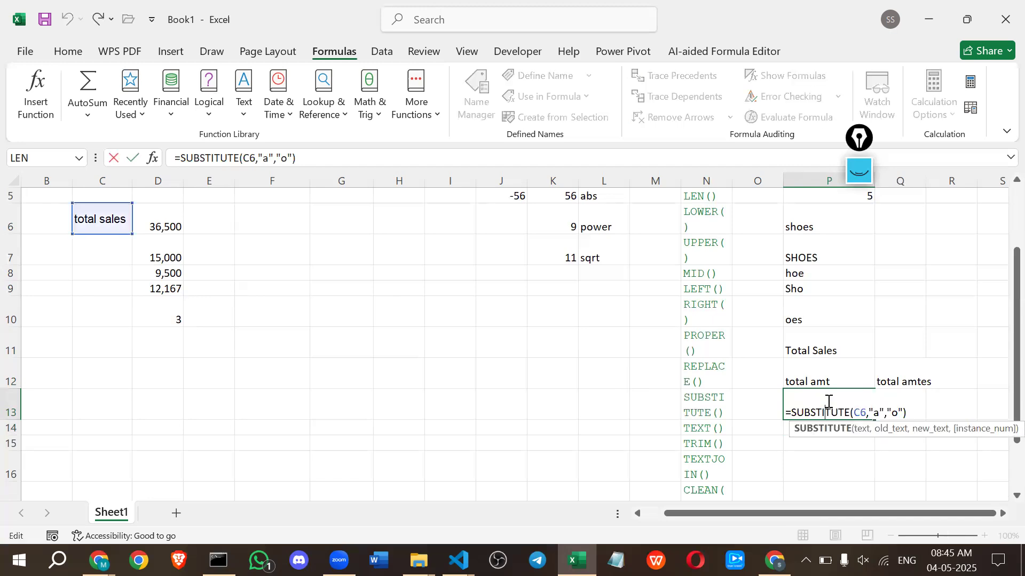
{"action": "key", "text": "Return"}
{"action": "double_click", "coordinate": [863, 407]}
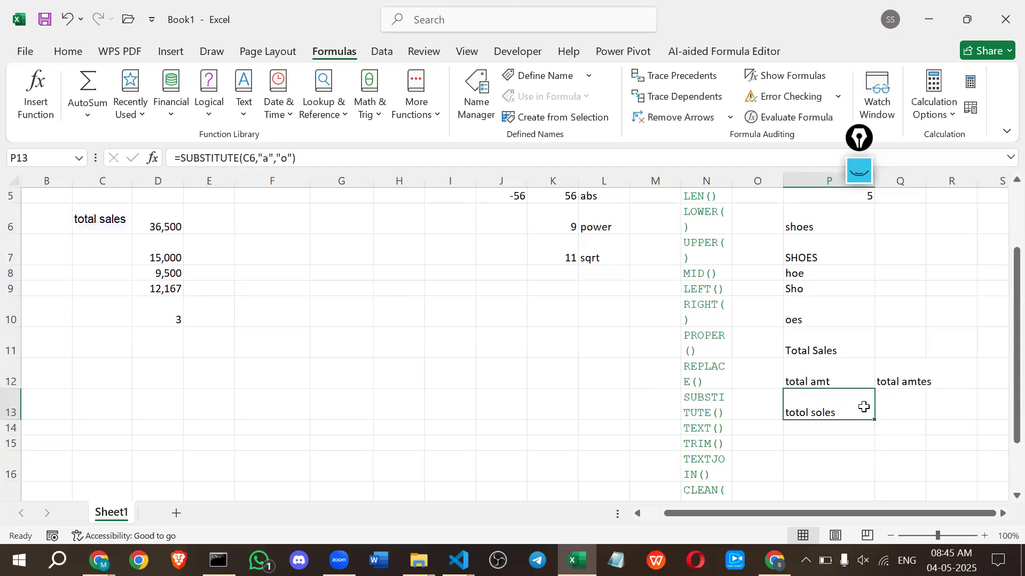
{"action": "left_click", "coordinate": [901, 412]}
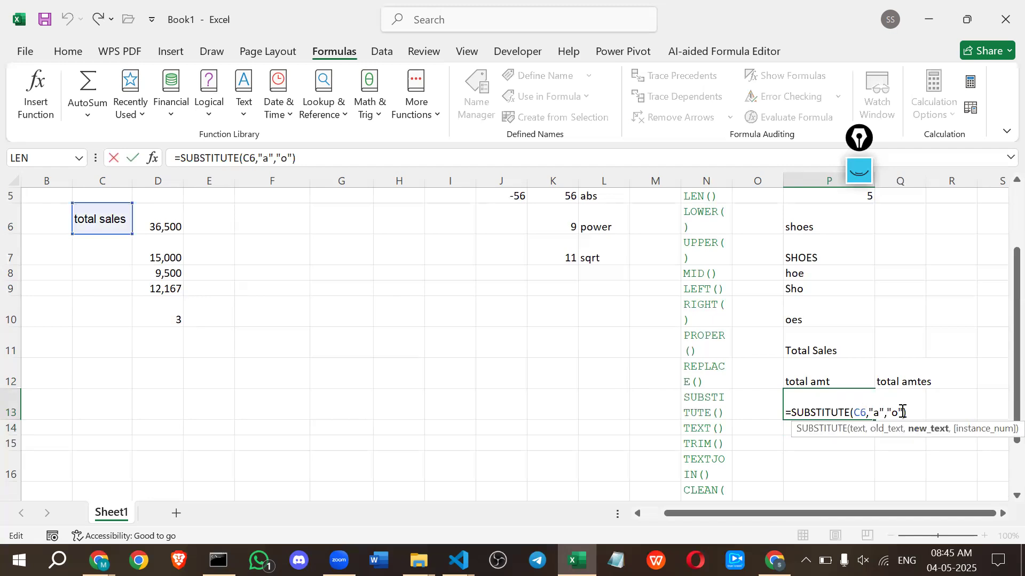
{"action": "type", "text": ","}
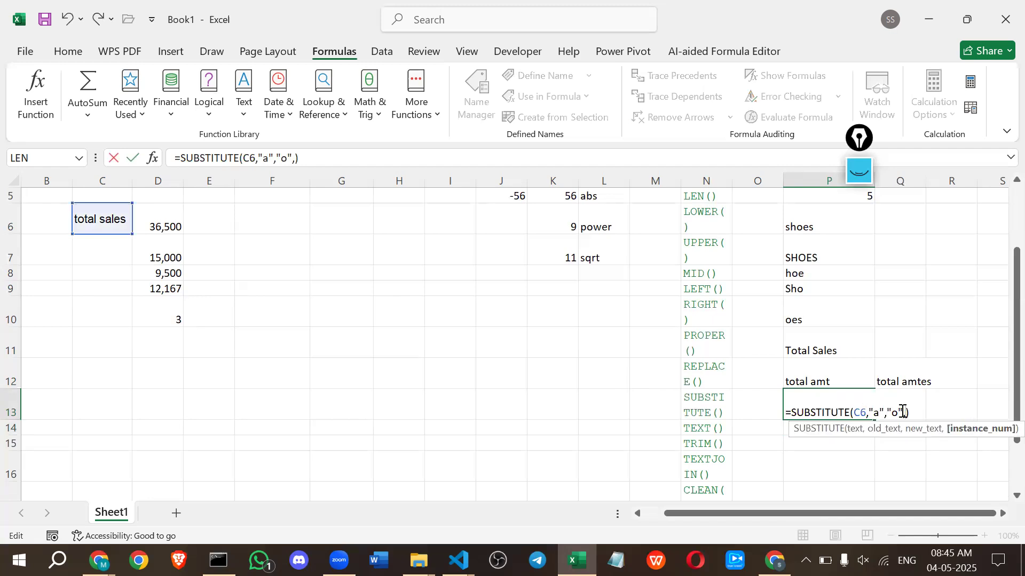
{"action": "type", "text": "1"}
{"action": "key", "text": "Return"}
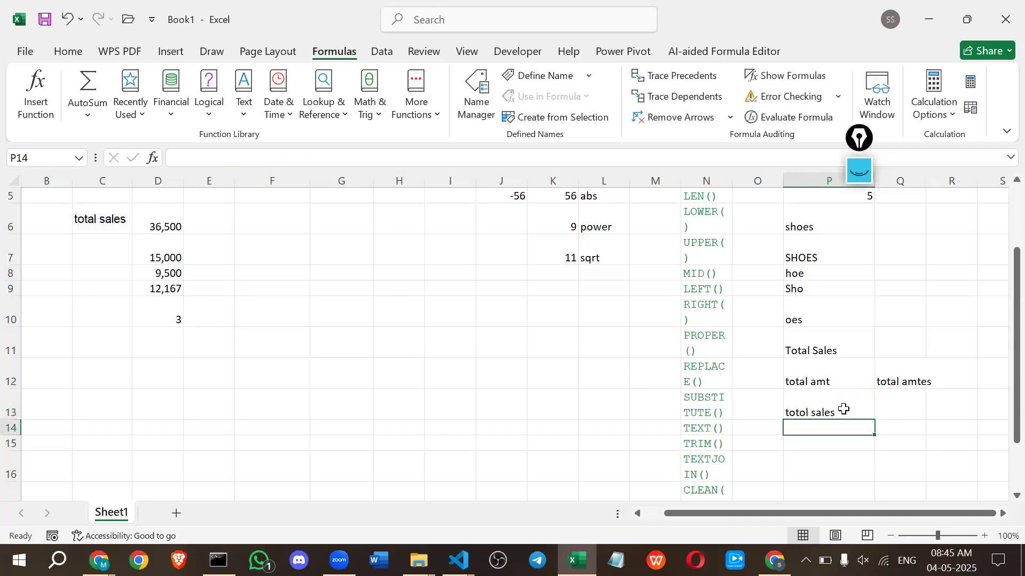
Review the arguments of the SUBSTITUTE formula in cell P13.
{"action": "double_click", "coordinate": [843, 409]}
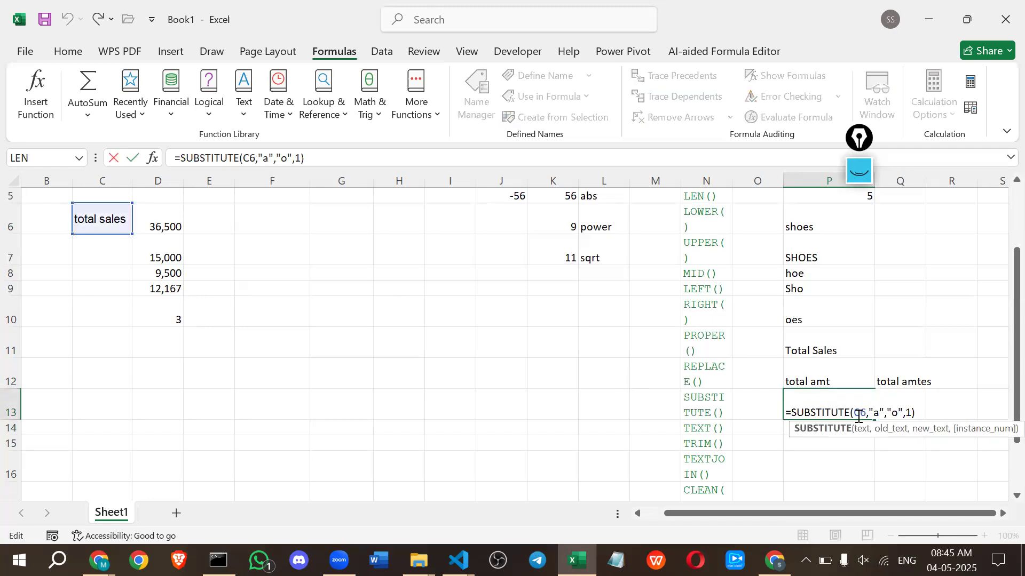
{"action": "left_click", "coordinate": [908, 412]}
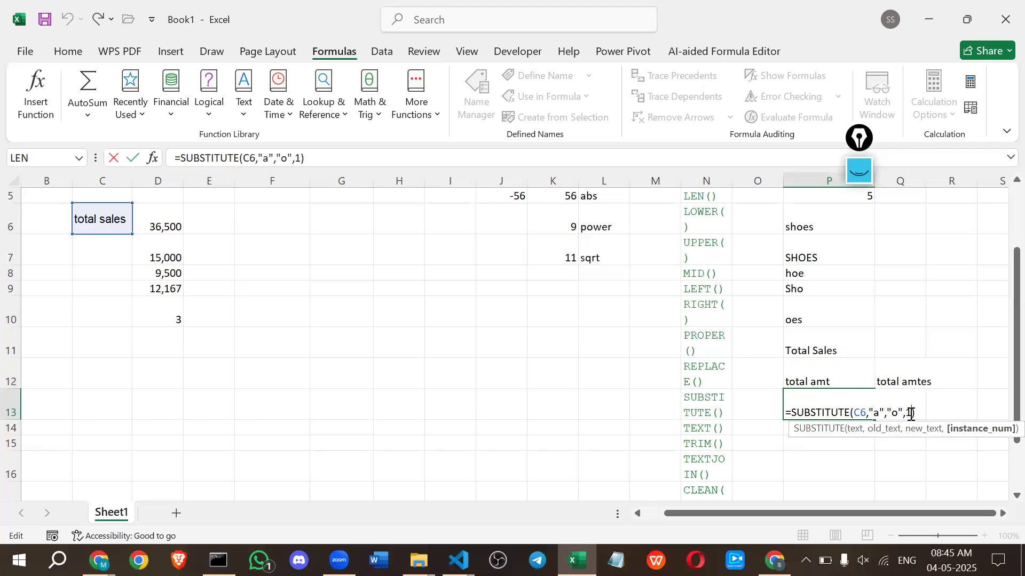
{"action": "key", "text": "ctrl+a"}
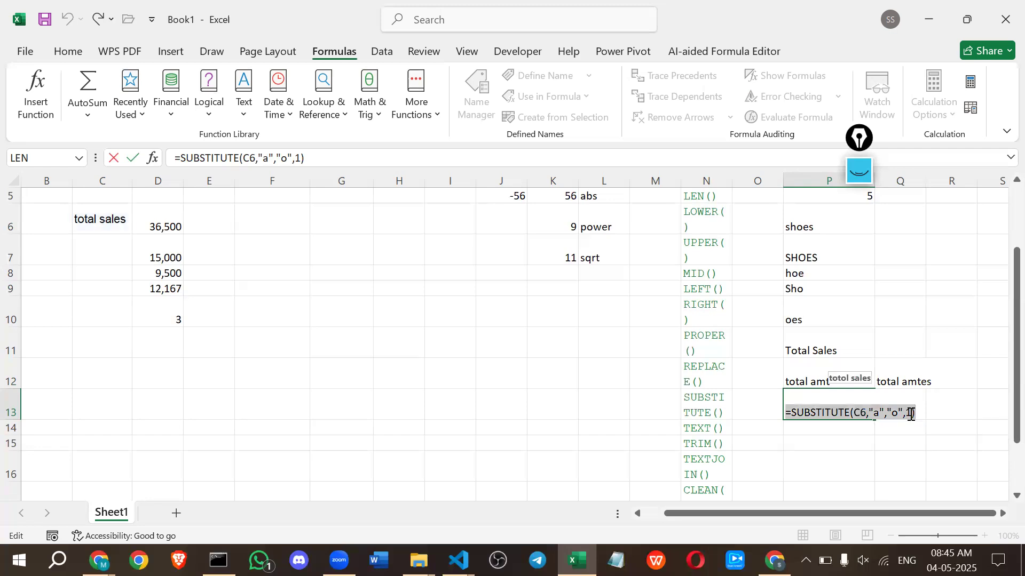
{"action": "key", "text": "Return"}
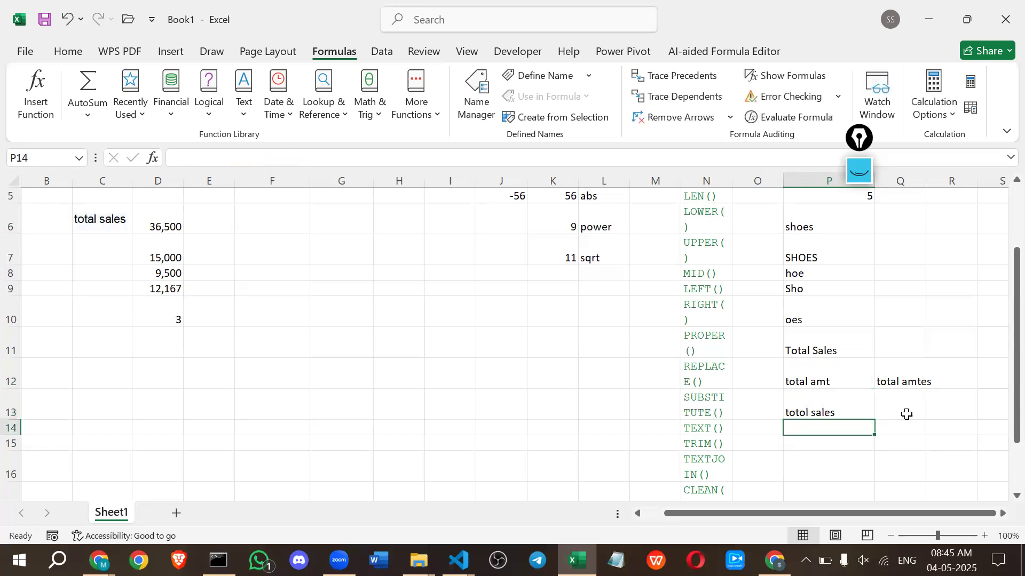
{"action": "double_click", "coordinate": [861, 430]}
{"action": "type", "text": "="}
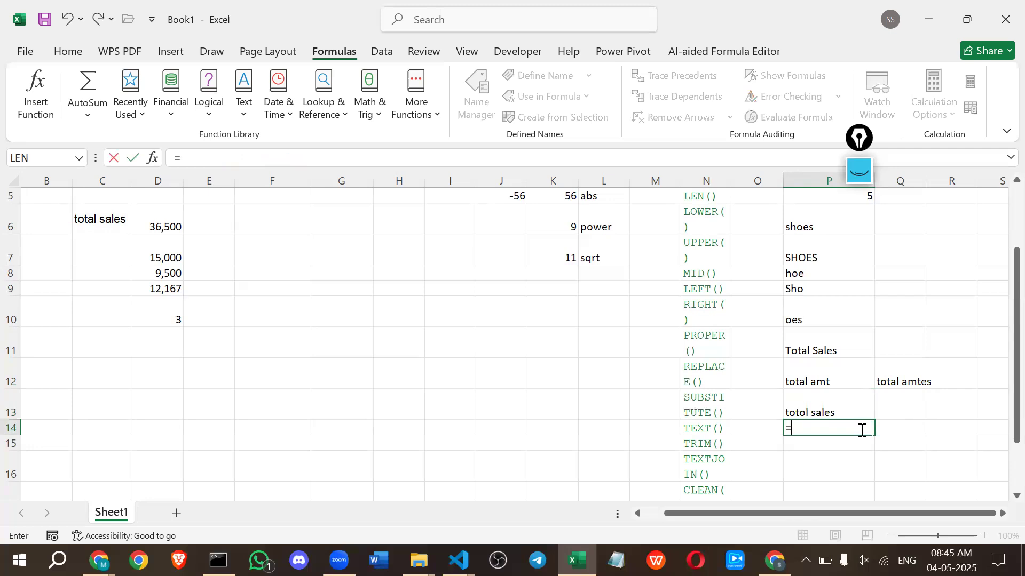
{"action": "type", "text": "te"}
{"action": "key", "text": "Tab"}
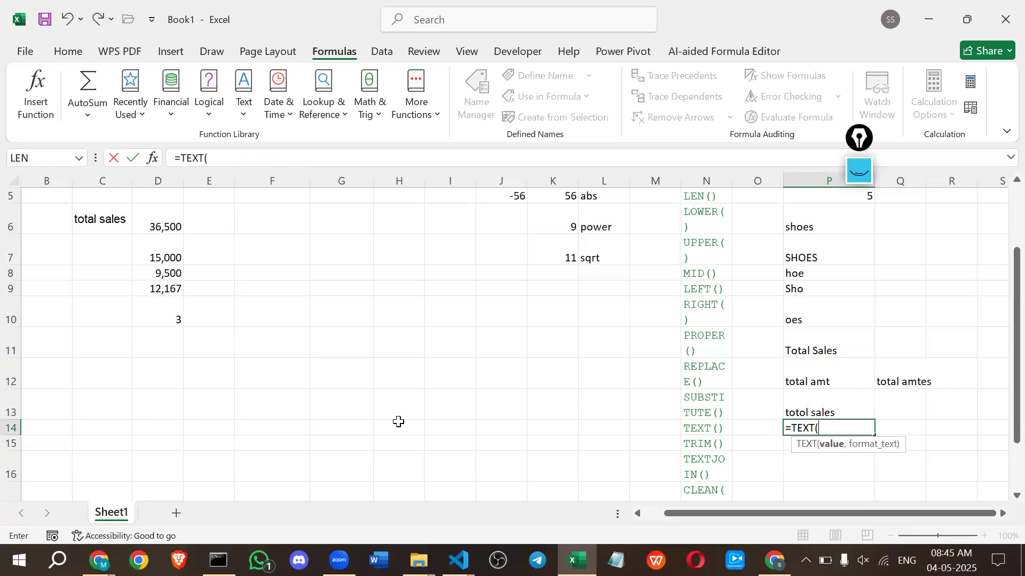
{"action": "scroll", "coordinate": [398, 421], "scroll_direction": "up", "scroll_amount": 1}
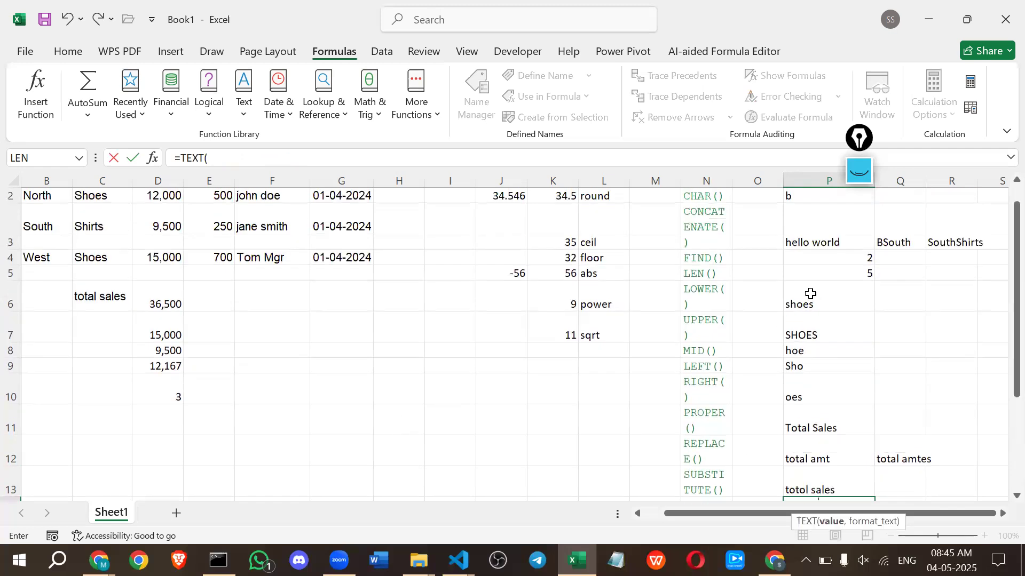
{"action": "left_click", "coordinate": [11, 249]}
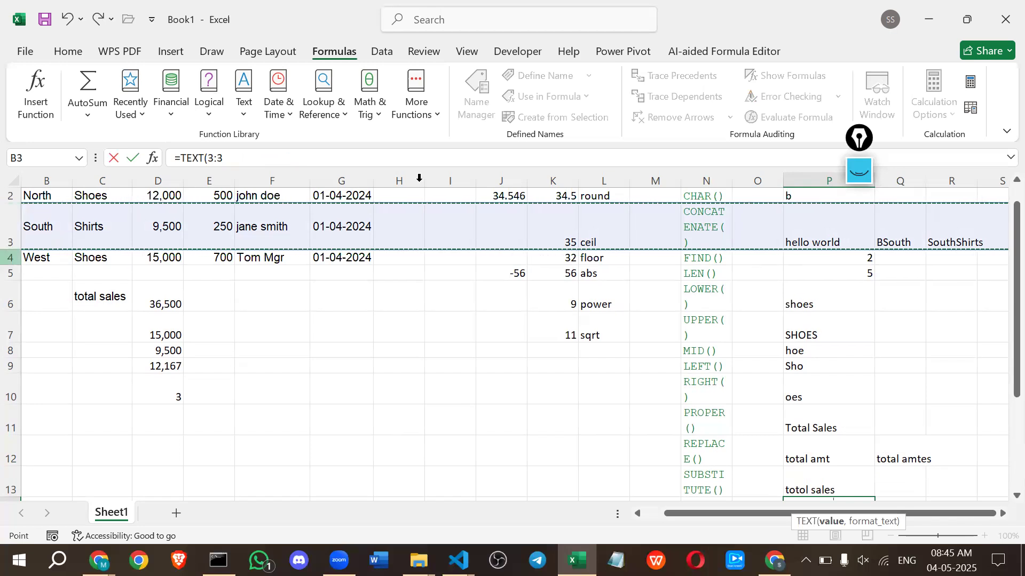
{"action": "left_click", "coordinate": [725, 179]}
{"action": "left_click", "coordinate": [733, 179]}
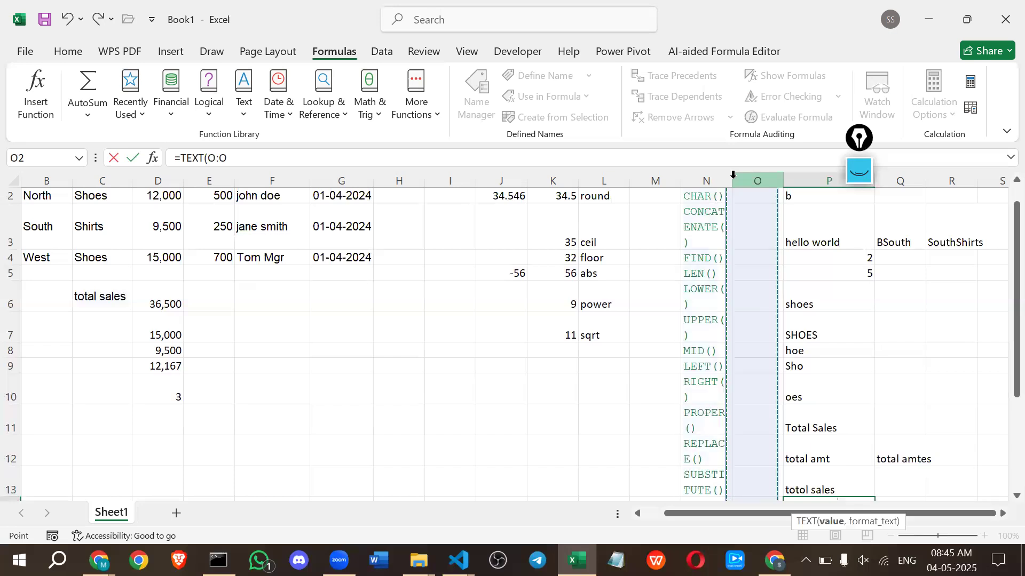
{"action": "key", "text": "Return"}
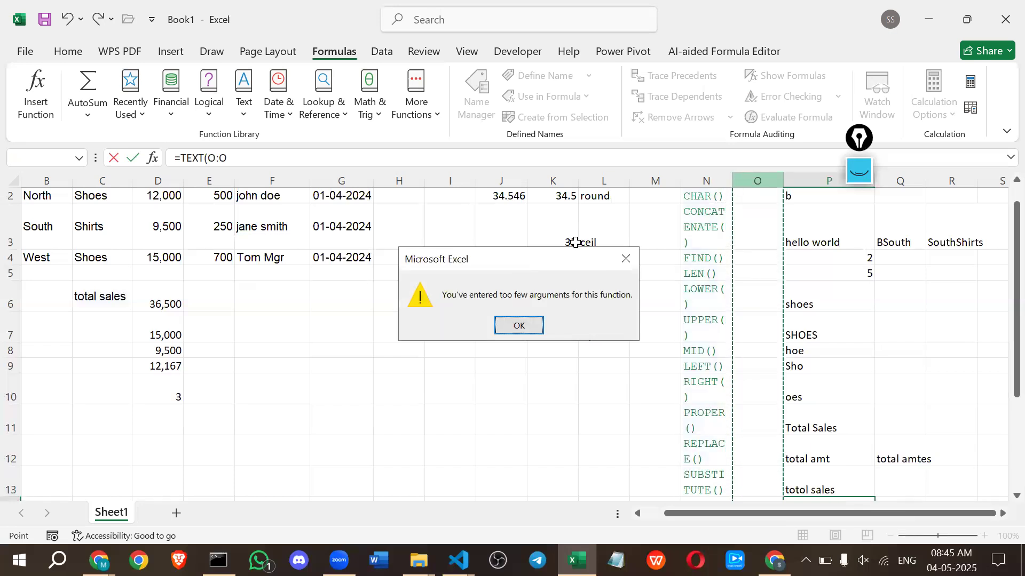
{"action": "key", "text": "Return"}
{"action": "key", "text": "BackSpace"}
{"action": "key", "text": "BackSpace"}
{"action": "key", "text": "BackSpace"}
{"action": "key", "text": "BackSpace"}
{"action": "key", "text": "BackSpace"}
{"action": "key", "text": "BackSpace"}
{"action": "key", "text": "BackSpace"}
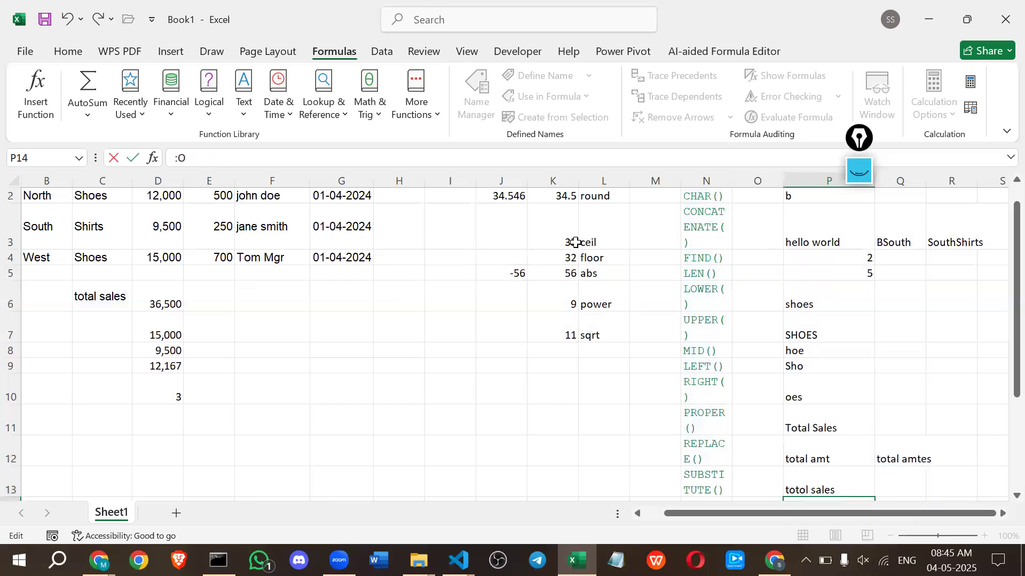
{"action": "left_click", "coordinate": [734, 182]}
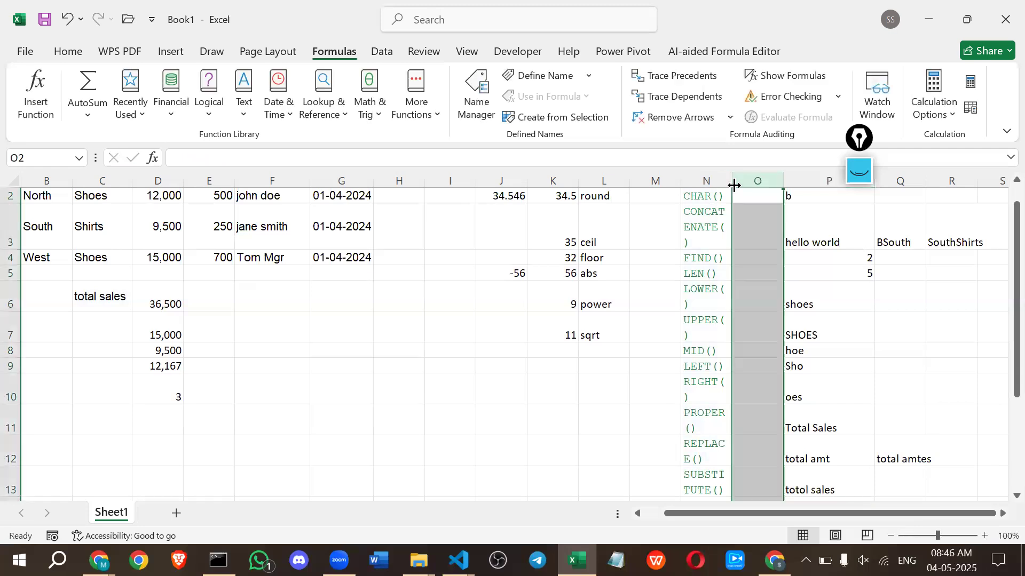
Widen column N and narrow column M around the function labels, and reduce the height of row 3.
{"action": "left_click_drag", "start_coordinate": [732, 185], "coordinate": [759, 187]}
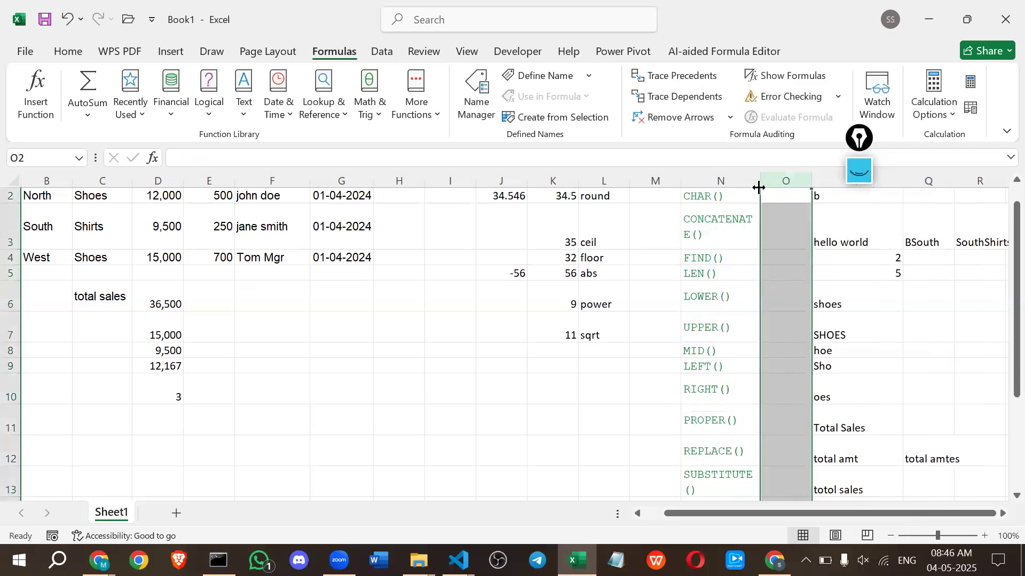
{"action": "left_click_drag", "start_coordinate": [680, 186], "coordinate": [645, 186]}
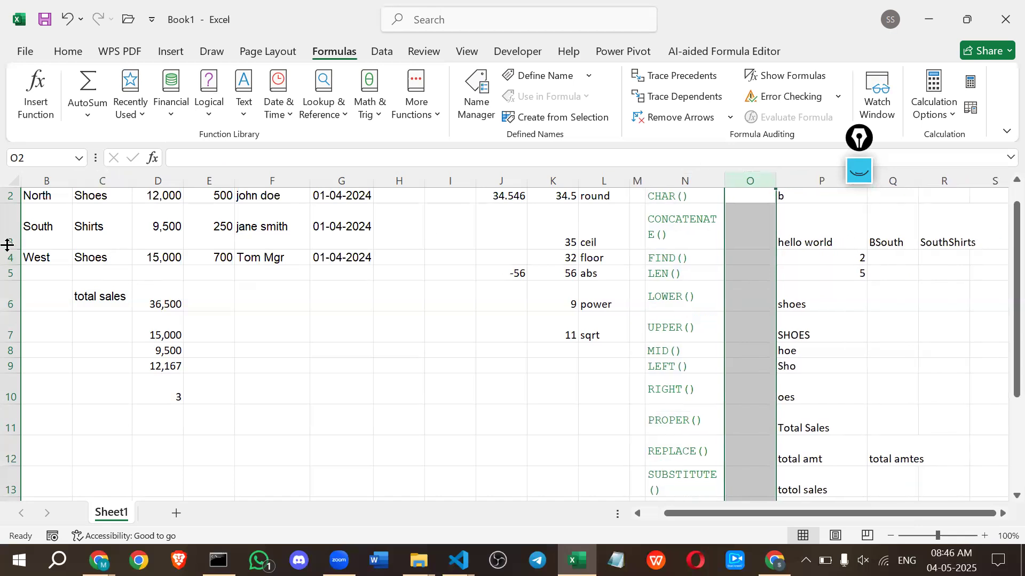
{"action": "left_click_drag", "start_coordinate": [8, 247], "coordinate": [8, 220]}
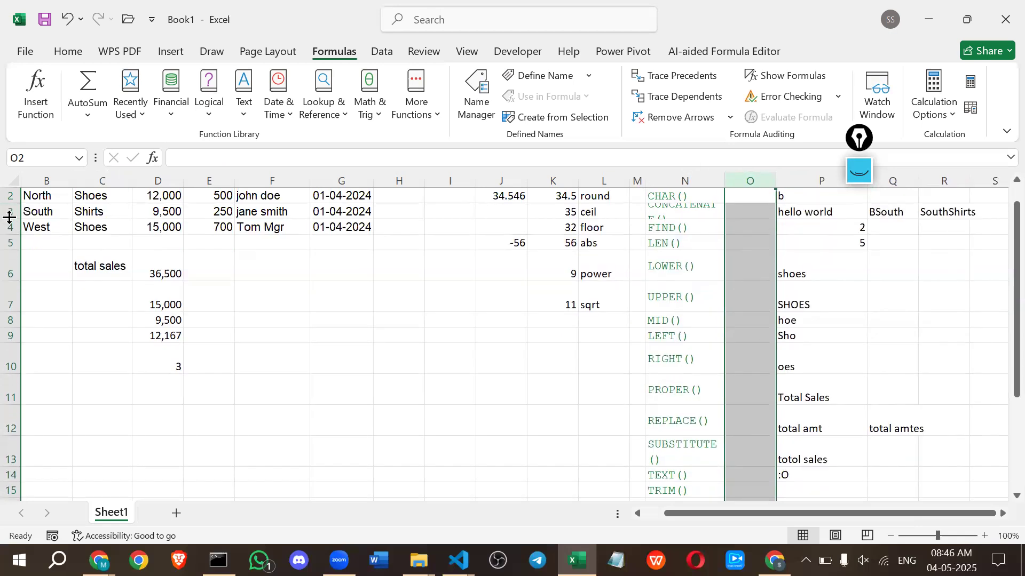
Replace the stray text in cell P14 with the formula =TEXT(G4,"m") to extract the month from the West row's date.
{"action": "double_click", "coordinate": [799, 474]}
{"action": "key", "text": "BackSpace"}
{"action": "key", "text": "BackSpace"}
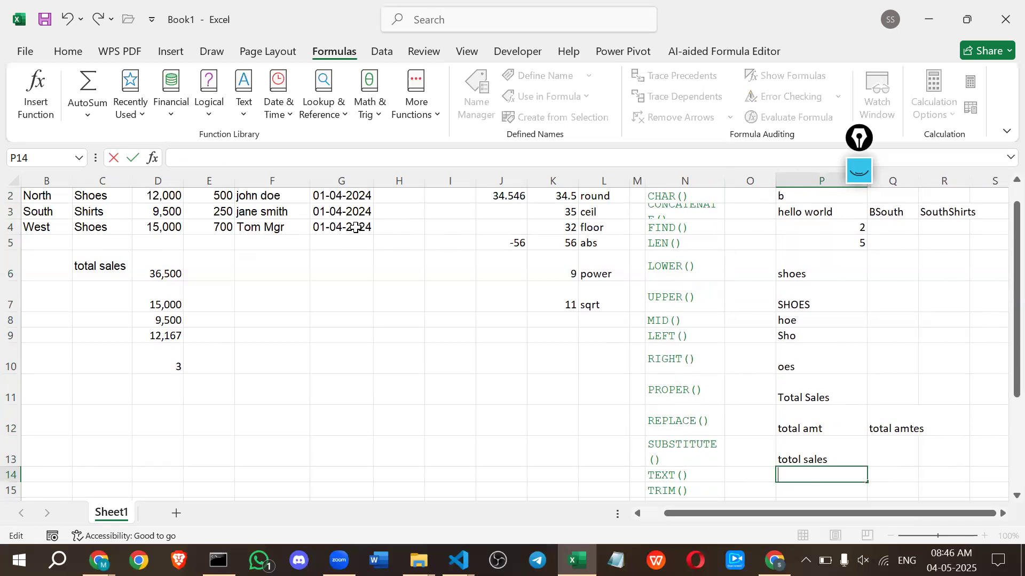
{"action": "type", "text": "=tex"}
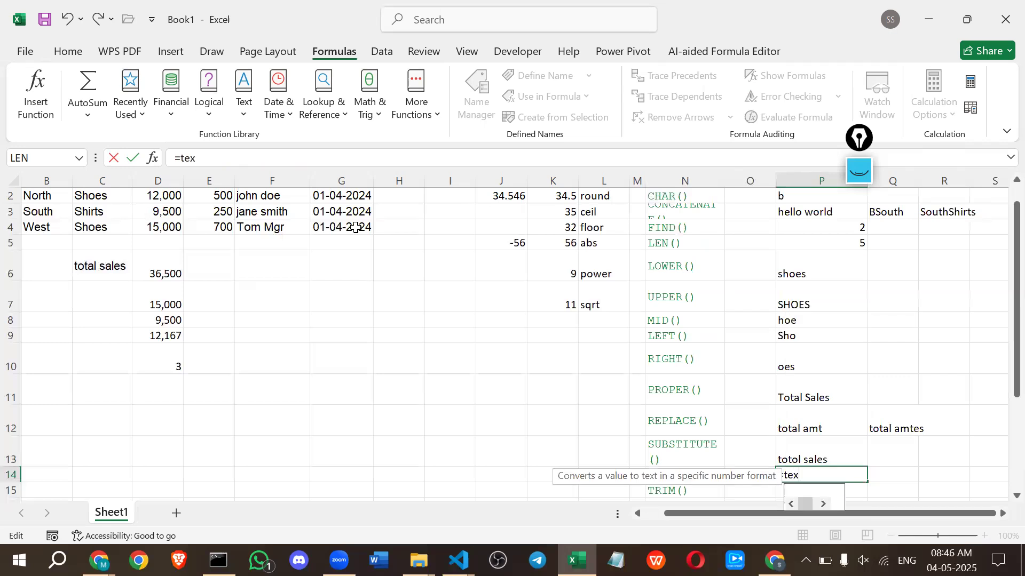
{"action": "key", "text": "Tab"}
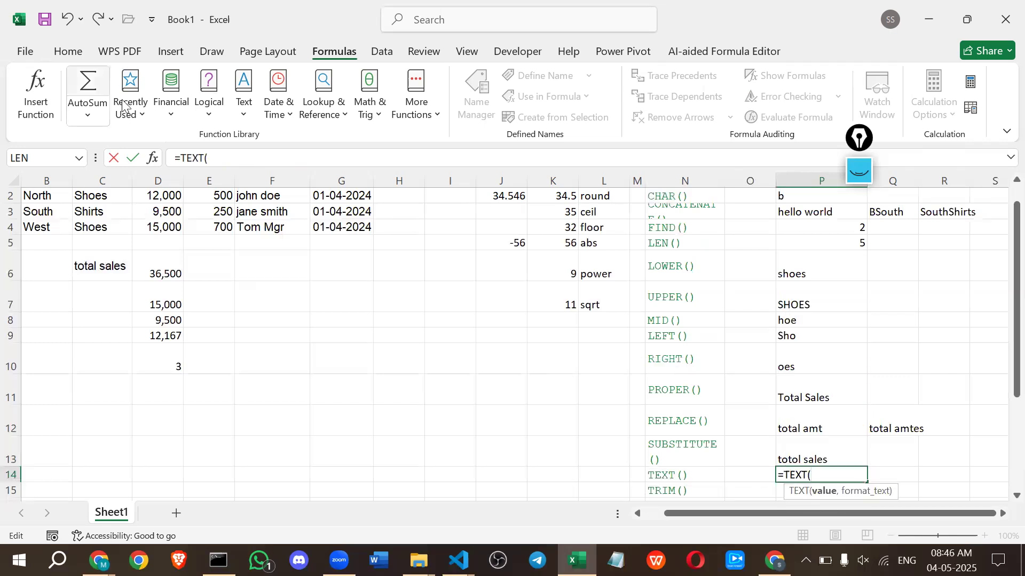
{"action": "left_click", "coordinate": [337, 230]}
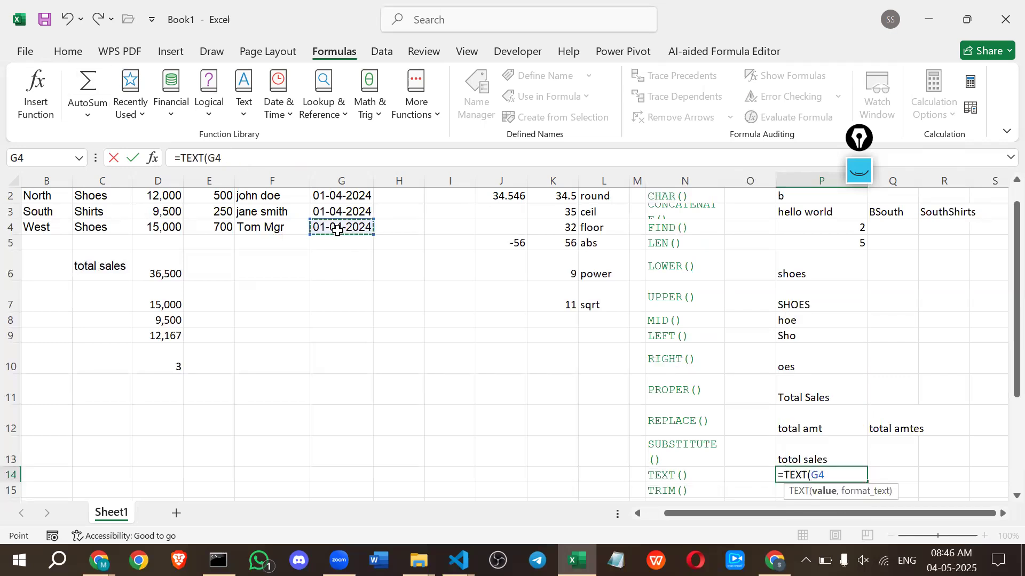
{"action": "type", "text": ","}
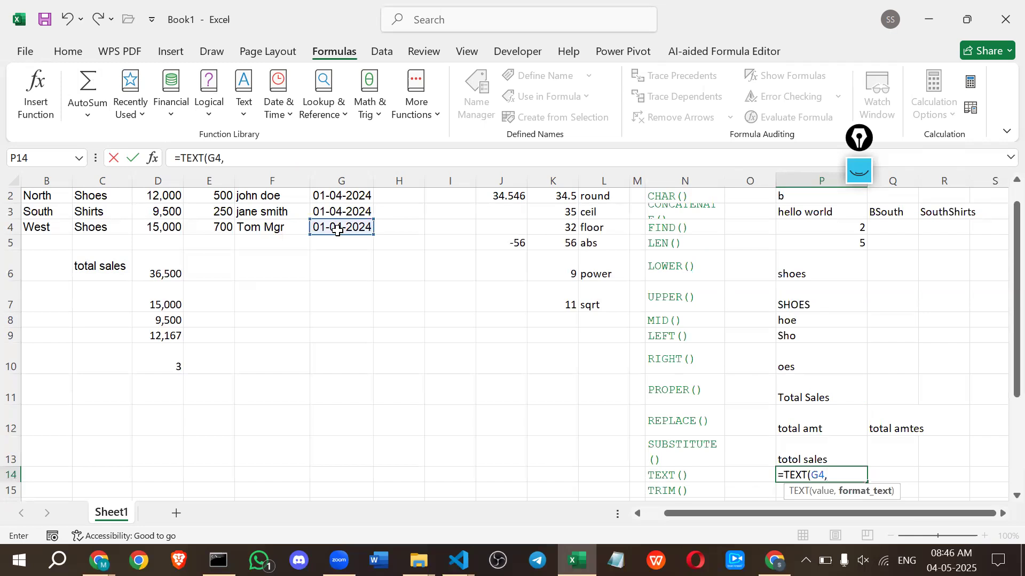
{"action": "type", "text": "\""}
{"action": "type", "text": "m\""}
{"action": "key", "text": "Return"}
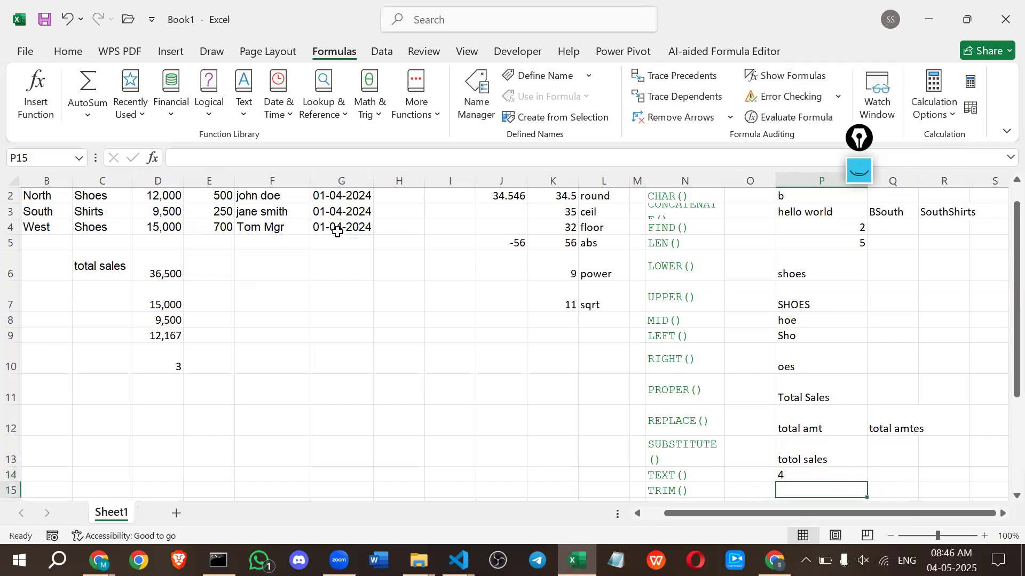
Set the format code in cell P14's TEXT formula to "mm" for a two-digit month.
{"action": "double_click", "coordinate": [852, 475]}
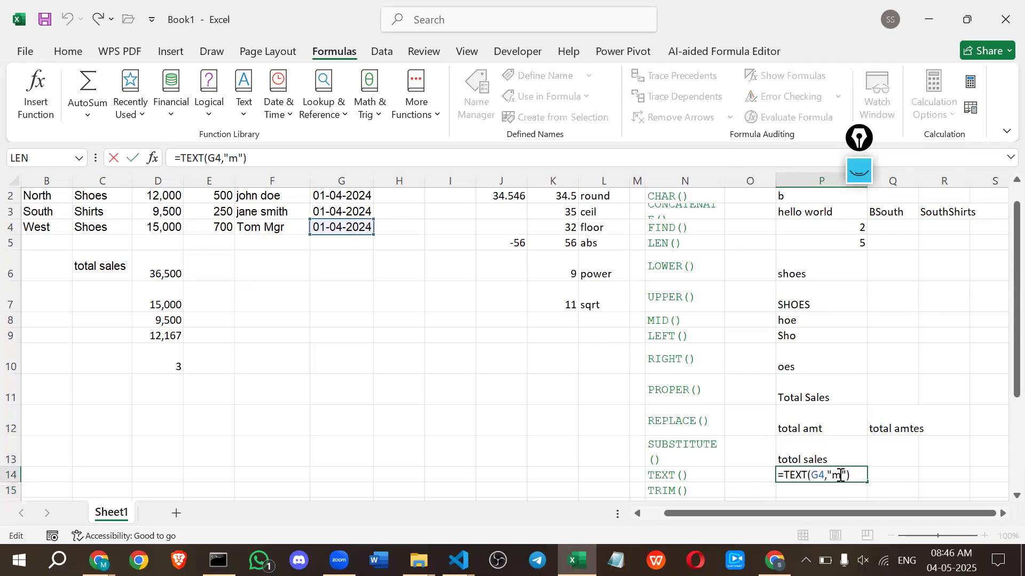
{"action": "left_click", "coordinate": [841, 475]}
{"action": "type", "text": "mm"}
{"action": "key", "text": "BackSpace"}
{"action": "key", "text": "Return"}
Set the format code in cell P14's TEXT formula to "mmm" for the abbreviated month name.
{"action": "double_click", "coordinate": [843, 476]}
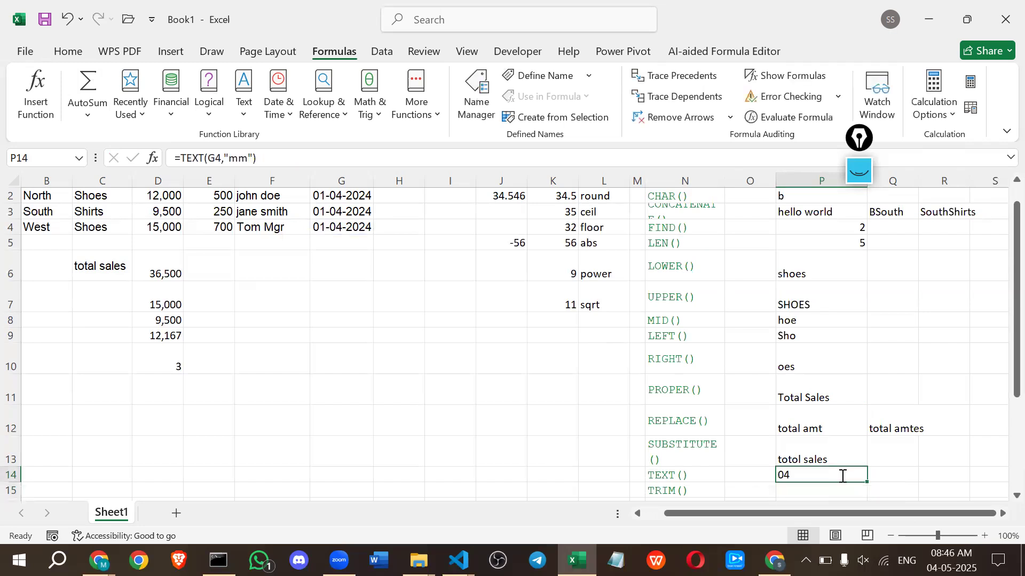
{"action": "type", "text": "m"}
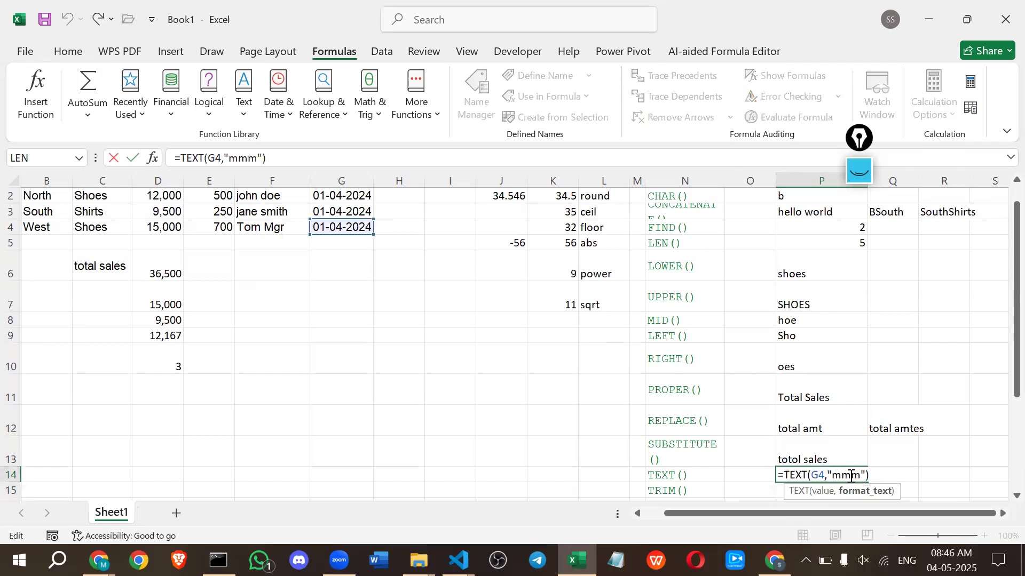
{"action": "key", "text": "Return"}
Set the format code in cell P14's TEXT formula to "mmmm" for the full month name and review the formula.
{"action": "double_click", "coordinate": [854, 476]}
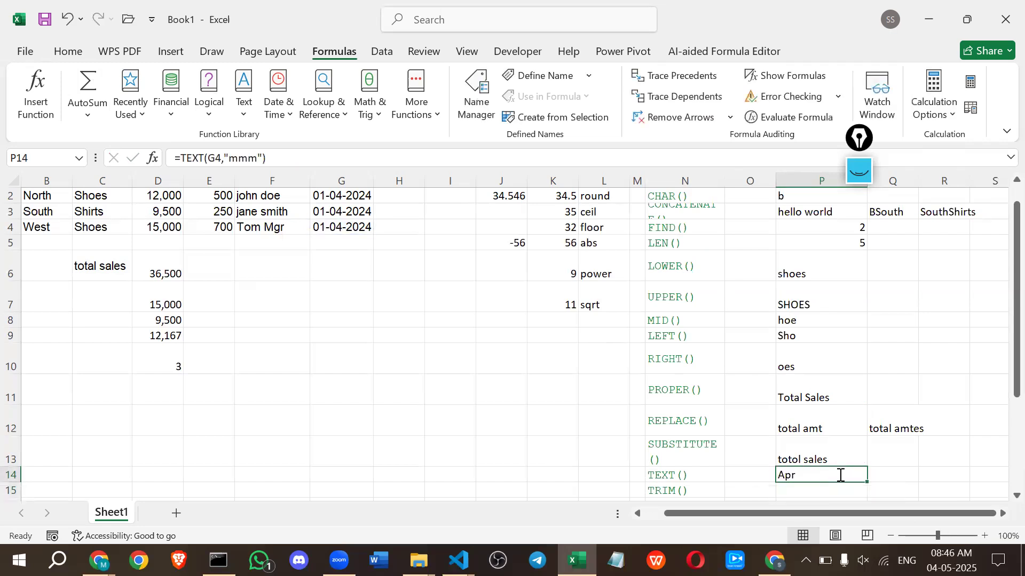
{"action": "type", "text": "mmmm\")"}
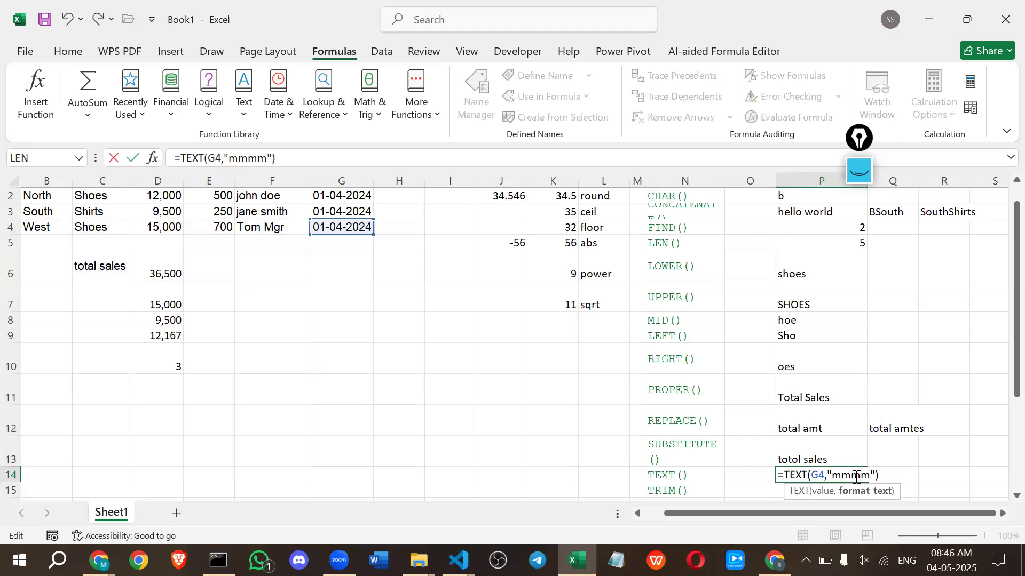
{"action": "key", "text": "Return"}
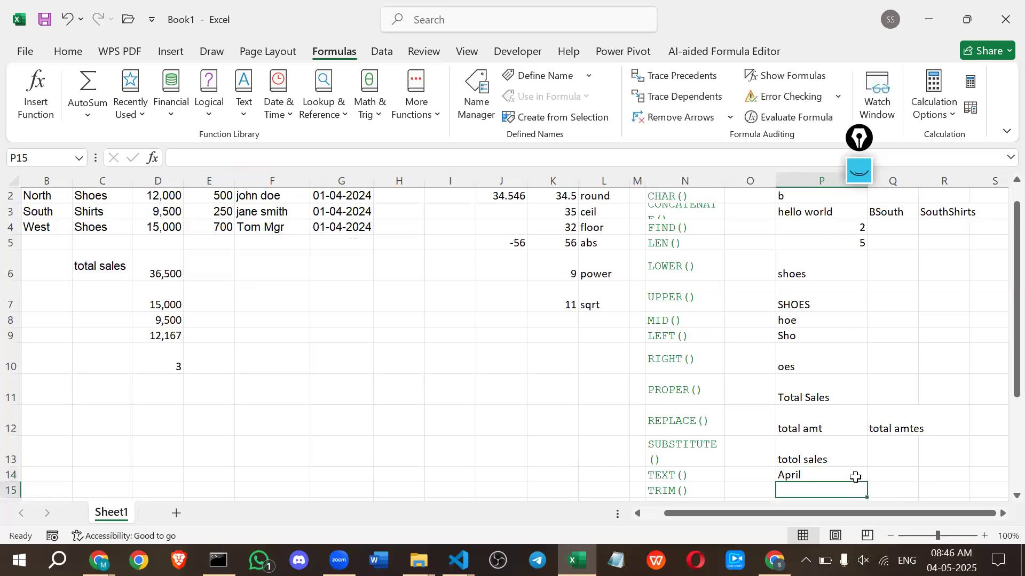
{"action": "left_click", "coordinate": [810, 476]}
{"action": "double_click", "coordinate": [853, 475]}
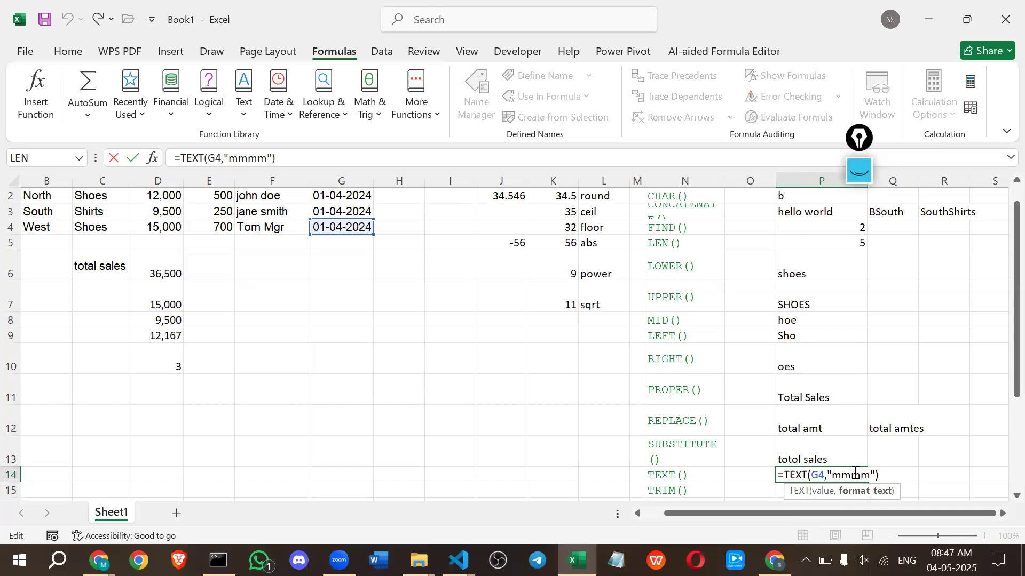
{"action": "left_click", "coordinate": [751, 459]}
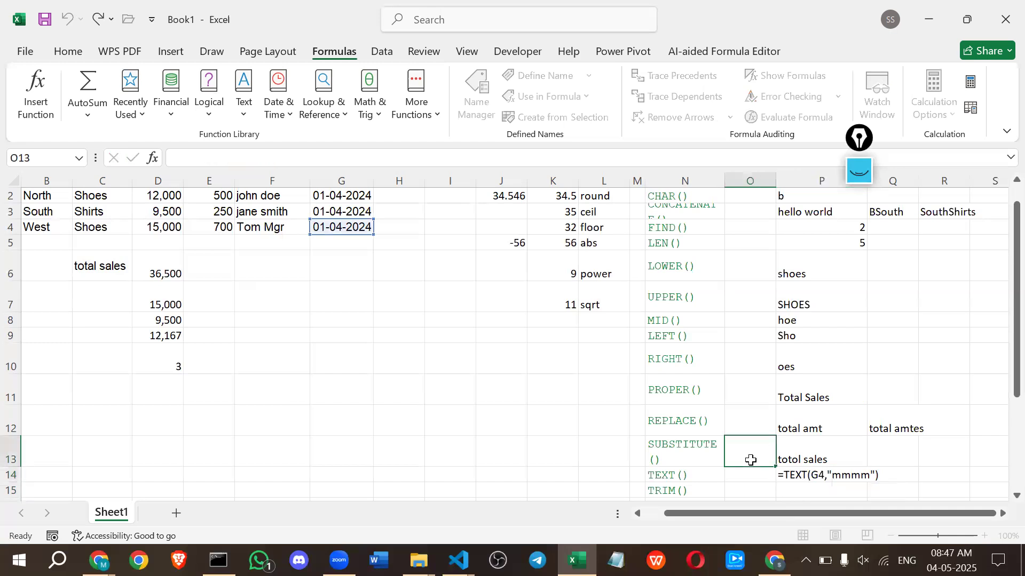
{"action": "scroll", "coordinate": [751, 460], "scroll_direction": "down", "scroll_amount": 1}
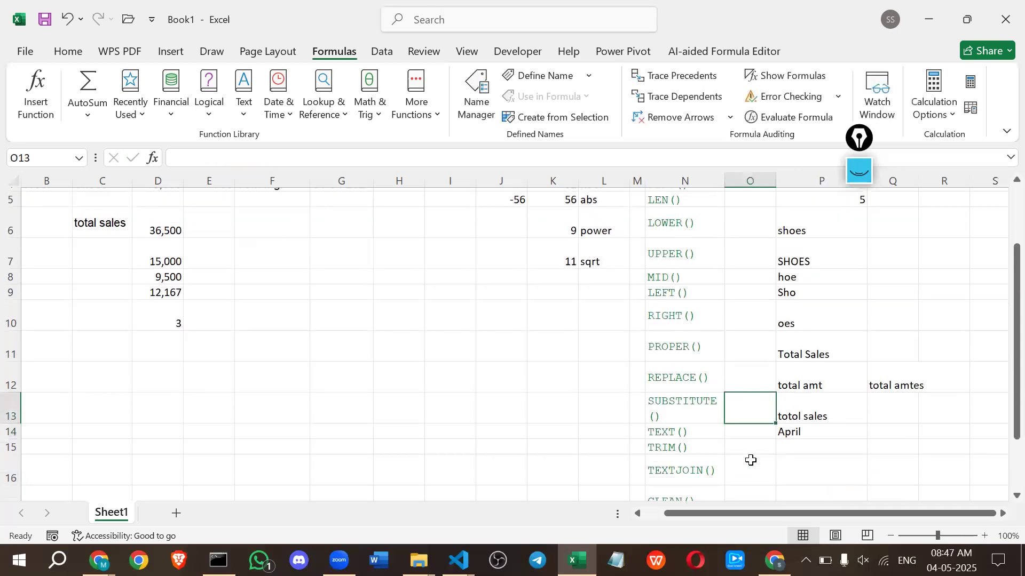
{"action": "left_click", "coordinate": [787, 442]}
{"action": "type", "text": "="}
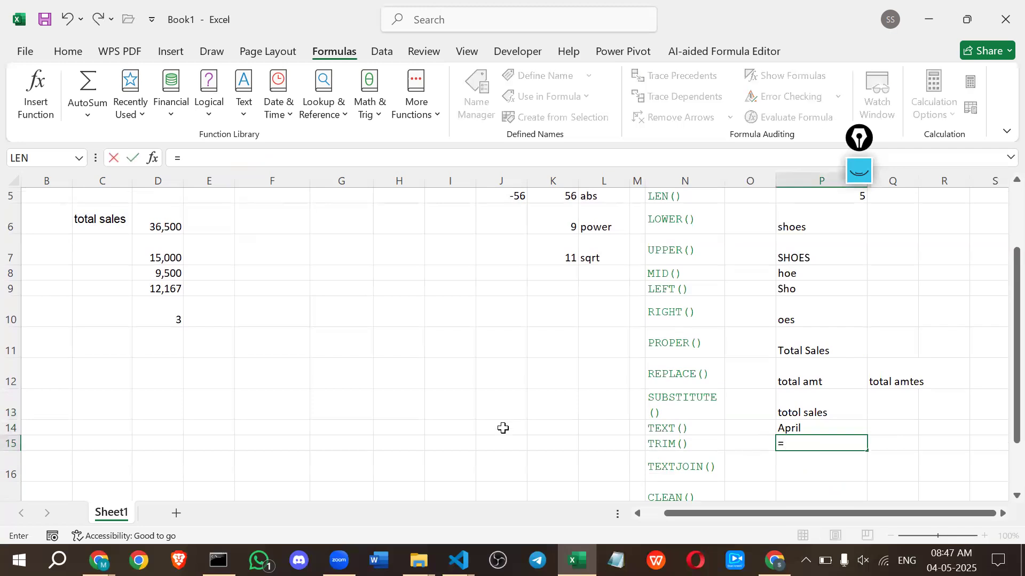
{"action": "left_click", "coordinate": [584, 443]}
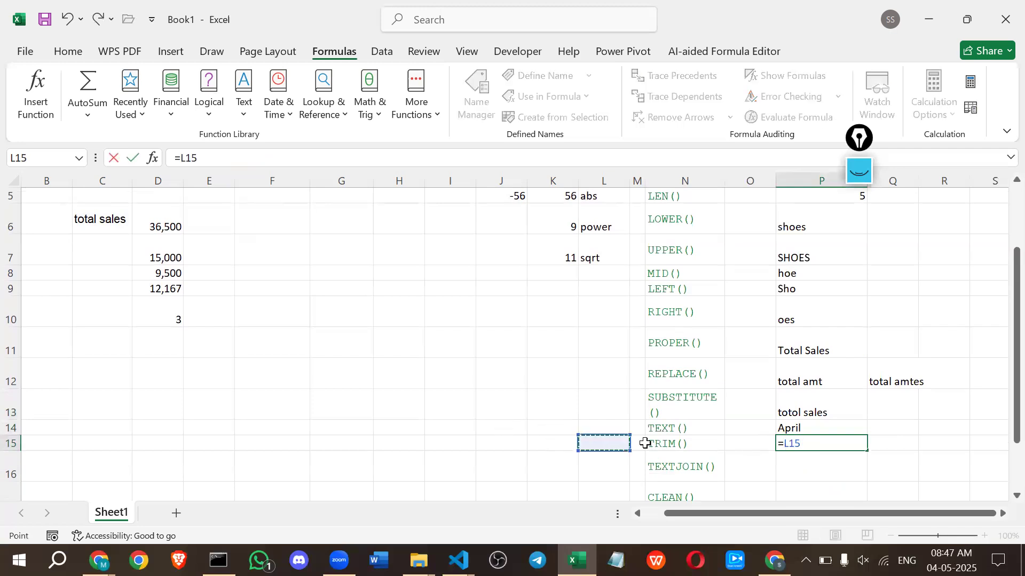
{"action": "key", "text": "Return"}
Enter the text "tri" padded with extra leading and trailing spaces in cell O15 beside the TRIM() label.
{"action": "left_click", "coordinate": [760, 442]}
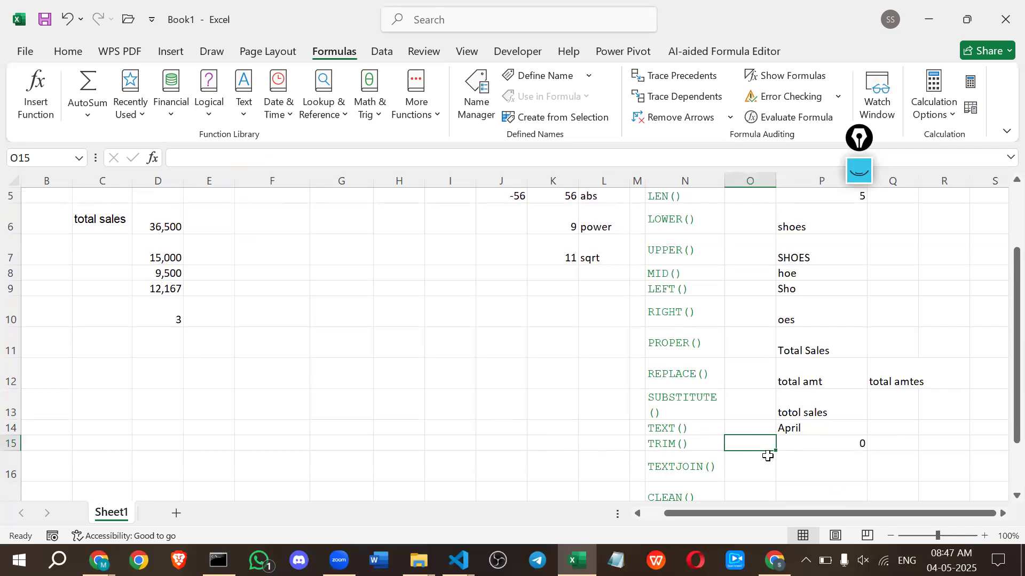
{"action": "double_click", "coordinate": [752, 443]}
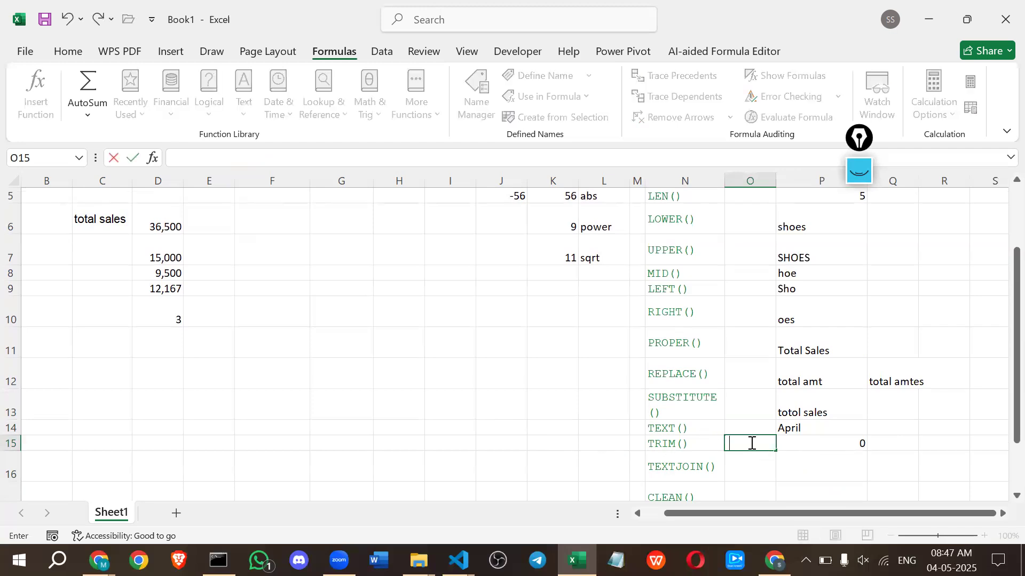
{"action": "type", "text": "tri"}
{"action": "key", "text": "Return"}
{"action": "left_click", "coordinate": [751, 442]}
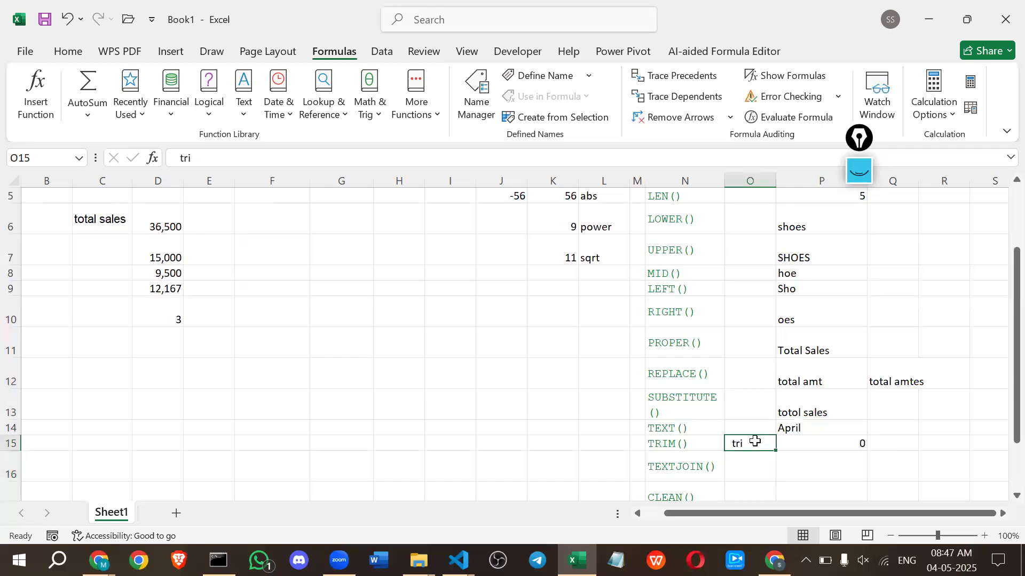
Enter =LEN(O15) in cell Q15 to count the characters of the untrimmed text.
{"action": "double_click", "coordinate": [799, 444]}
{"action": "left_click", "coordinate": [891, 439]}
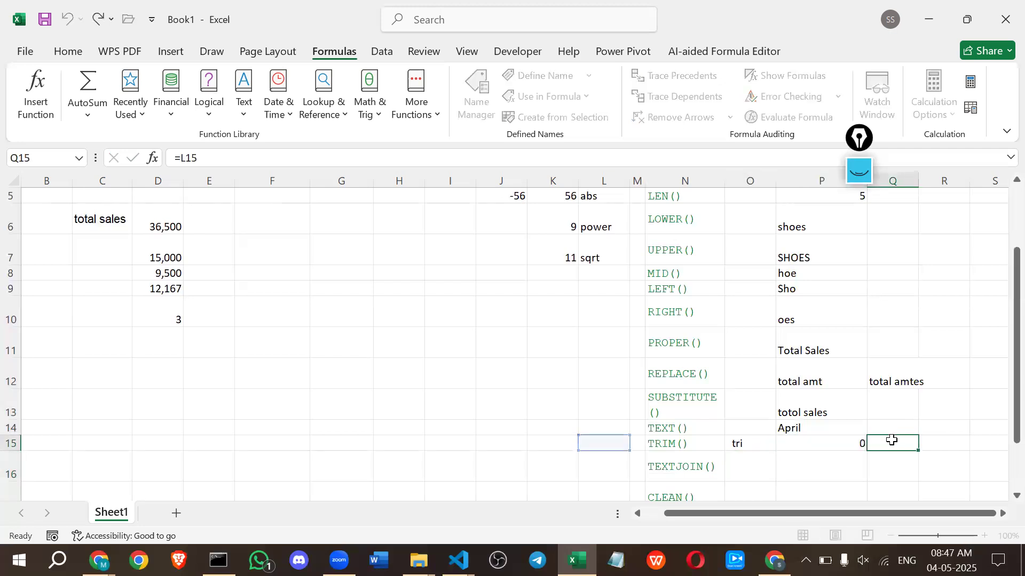
{"action": "type", "text": "="}
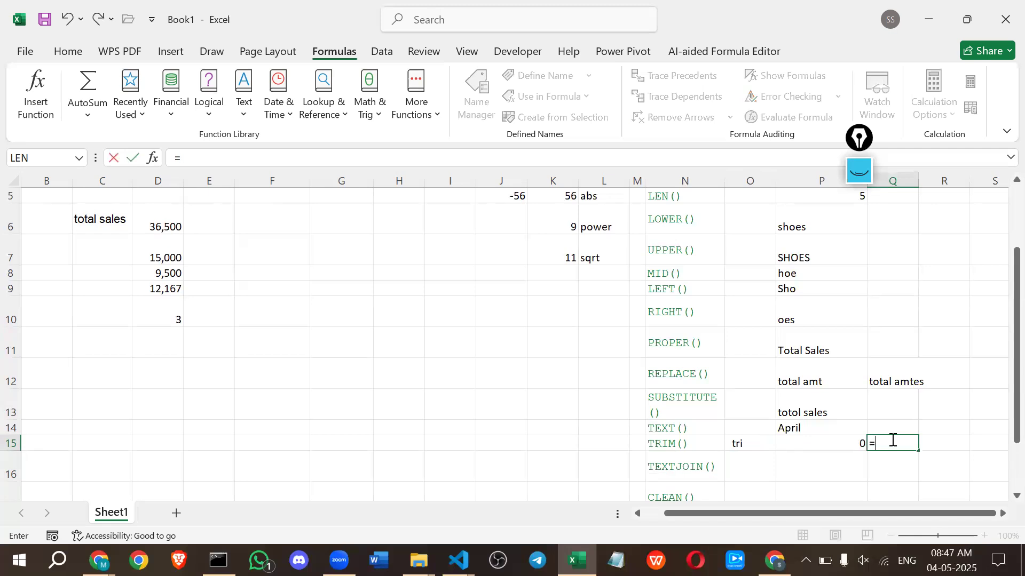
{"action": "type", "text": "len"}
{"action": "key", "text": "Tab"}
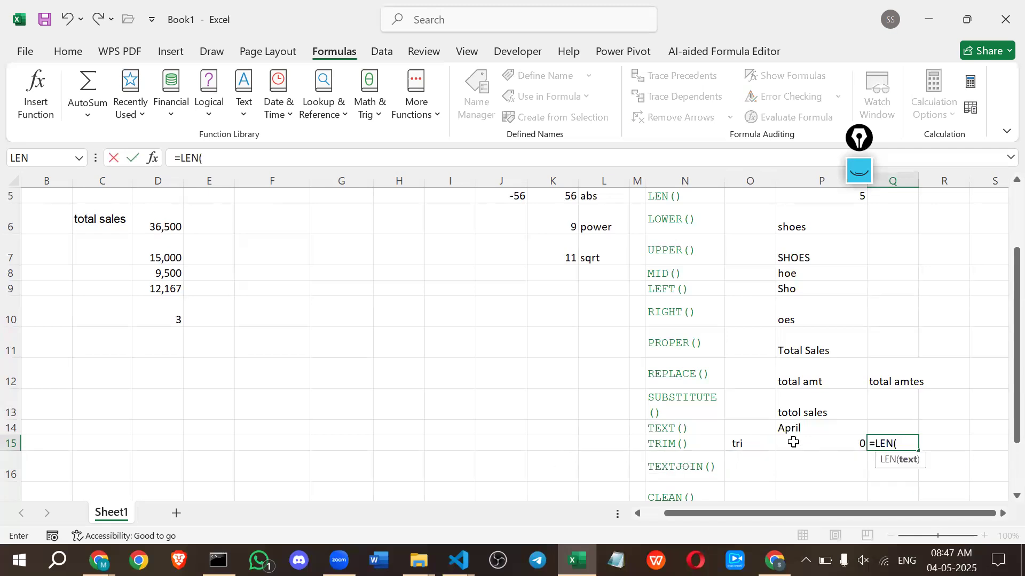
{"action": "left_click", "coordinate": [735, 444]}
{"action": "key", "text": "Return"}
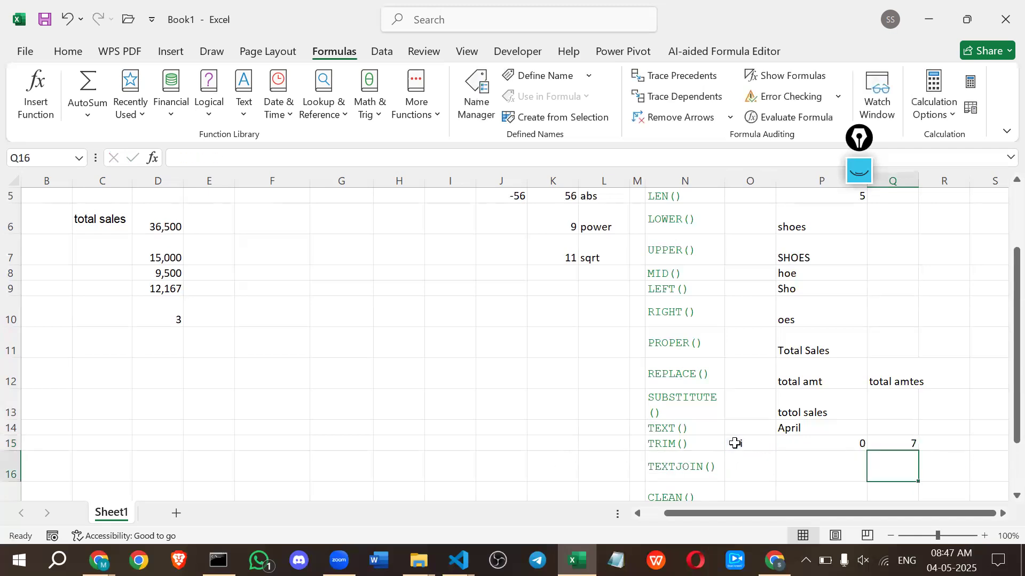
Replace the formula in cell P15 with =TRIM(O15) and review the TRIM and LEN formulas in that row.
{"action": "left_click", "coordinate": [780, 445]}
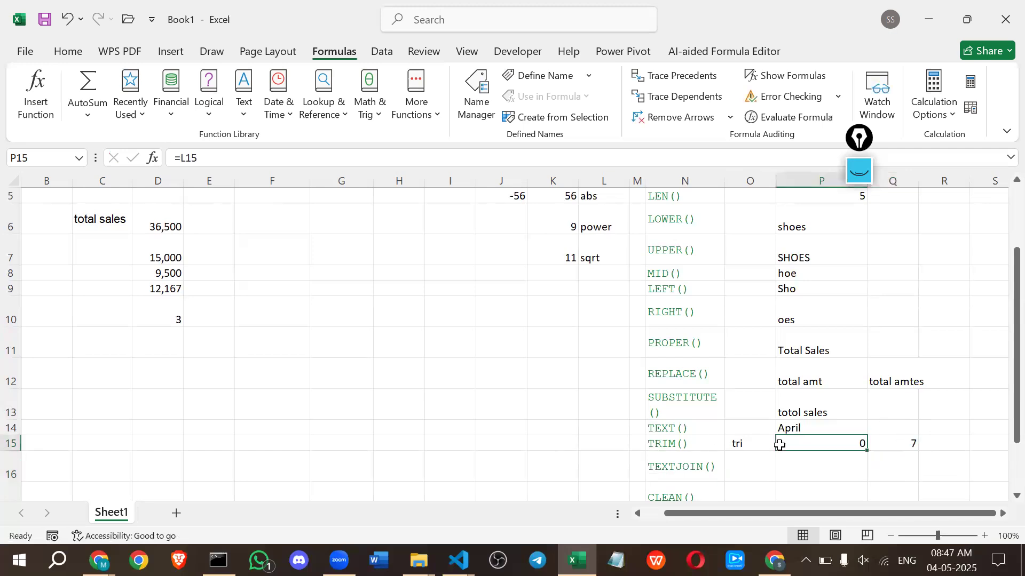
{"action": "double_click", "coordinate": [818, 446]}
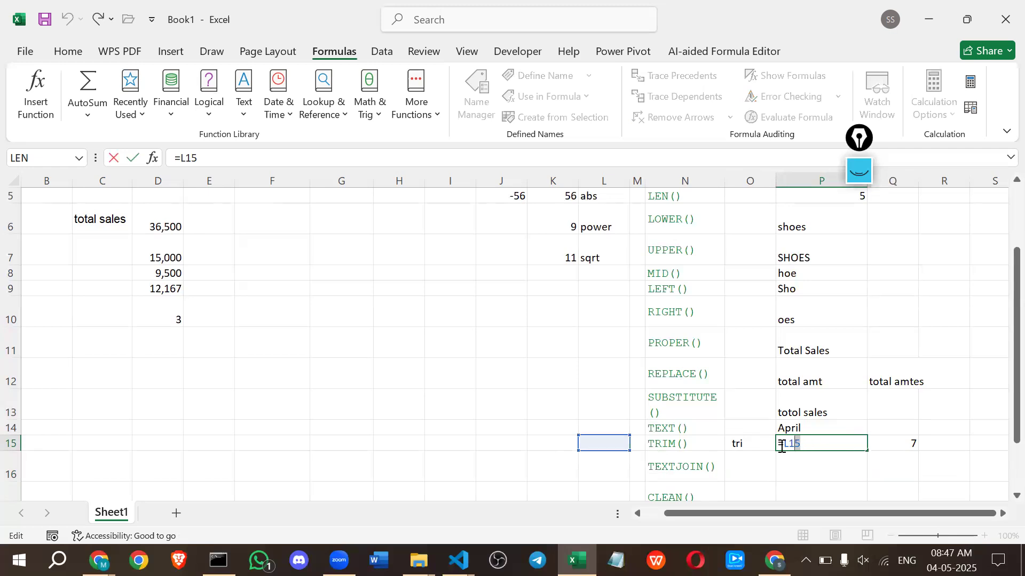
{"action": "key", "text": "BackSpace"}
{"action": "key", "text": "BackSpace"}
{"action": "key", "text": "BackSpace"}
{"action": "type", "text": "tri"}
{"action": "key", "text": "Tab"}
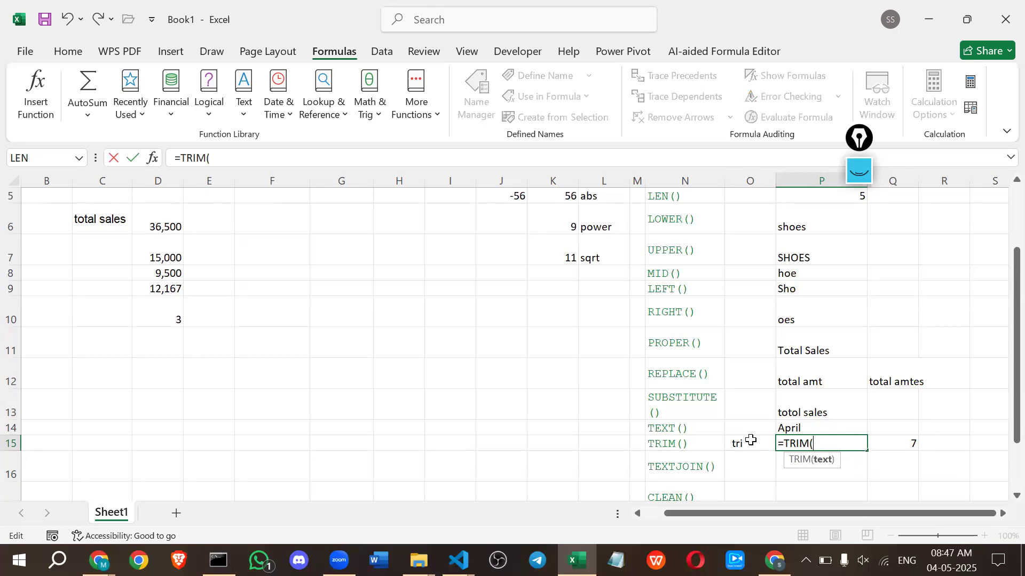
{"action": "left_click", "coordinate": [750, 440]}
{"action": "key", "text": "Return"}
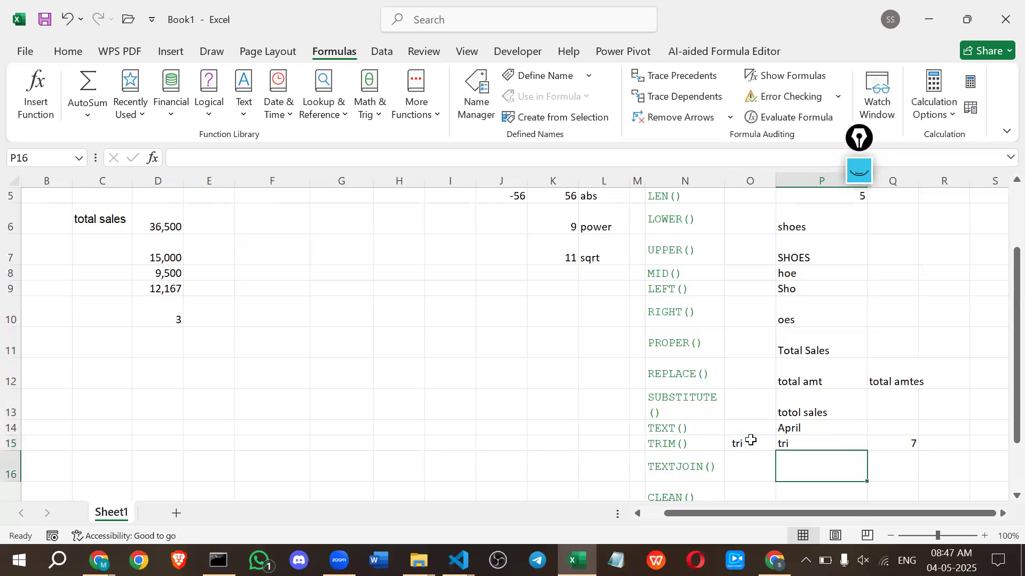
{"action": "left_click", "coordinate": [782, 444]}
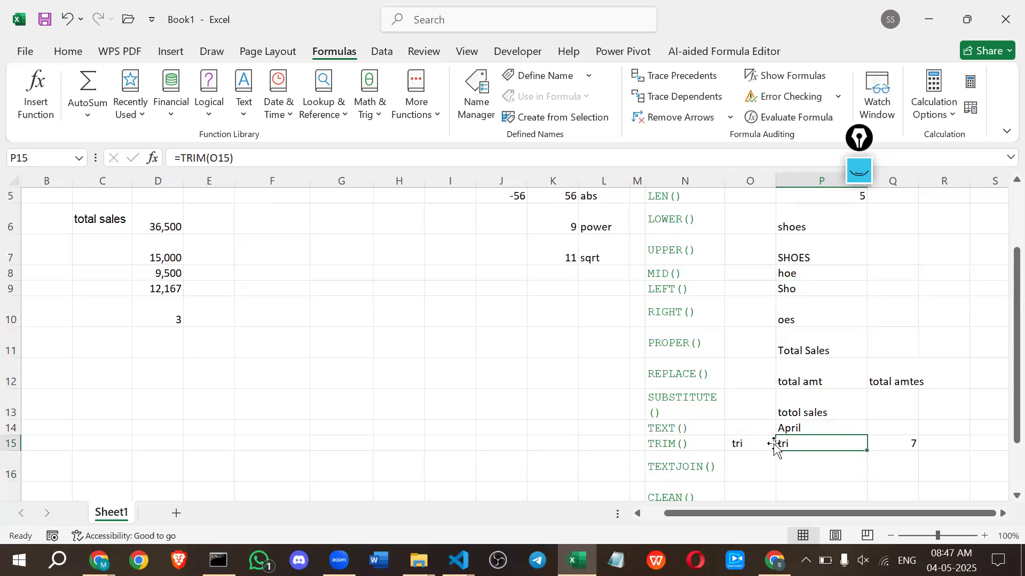
{"action": "left_click", "coordinate": [885, 445]}
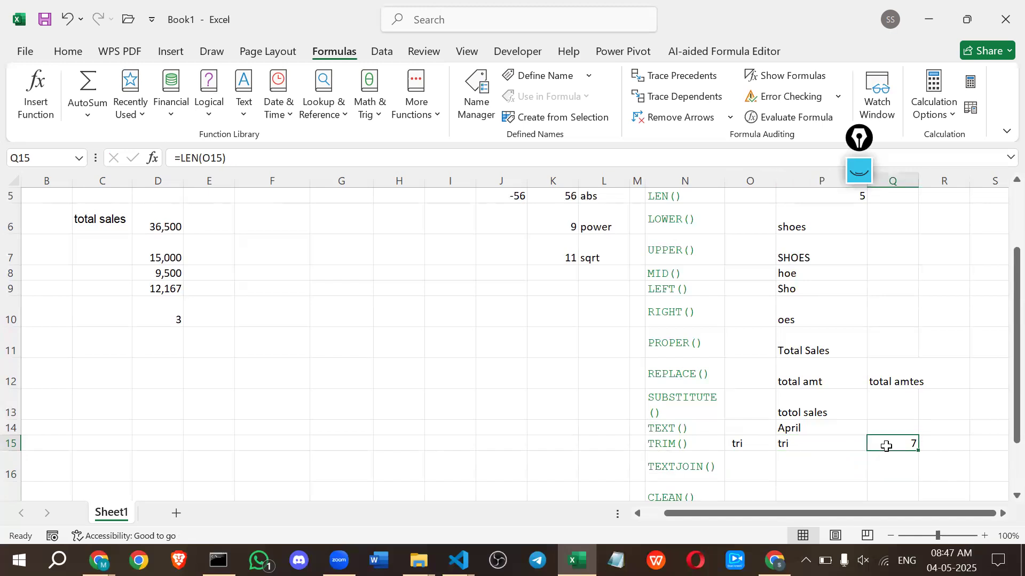
Enter =LEN(P15) in cell R15 to count the characters of the trimmed text.
{"action": "left_click", "coordinate": [926, 447]}
{"action": "type", "text": "=le"}
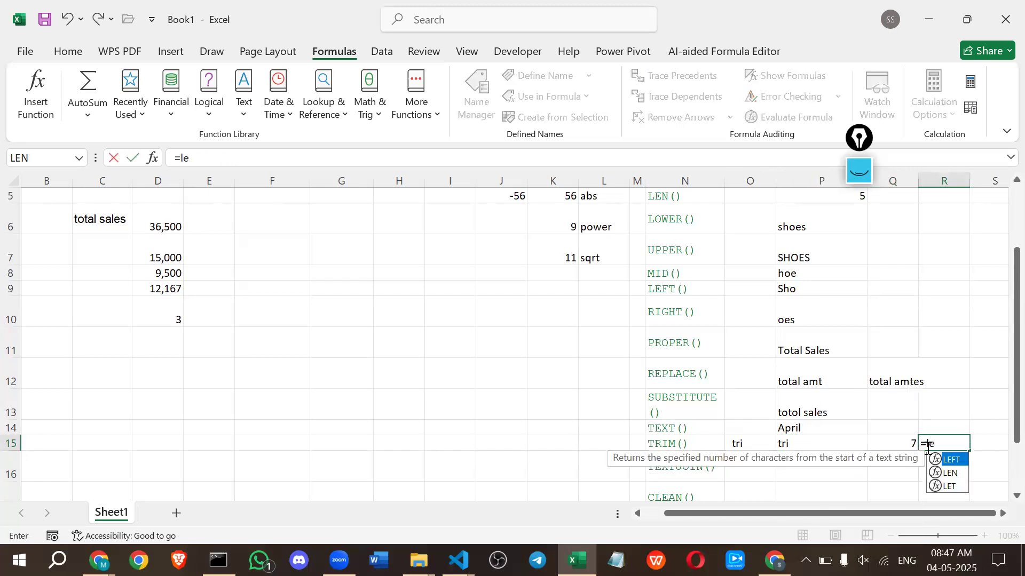
{"action": "key", "text": "Tab"}
{"action": "key", "text": "BackSpace"}
{"action": "key", "text": "BackSpace"}
{"action": "key", "text": "BackSpace"}
{"action": "type", "text": "m"}
{"action": "key", "text": "BackSpace"}
{"action": "type", "text": "n"}
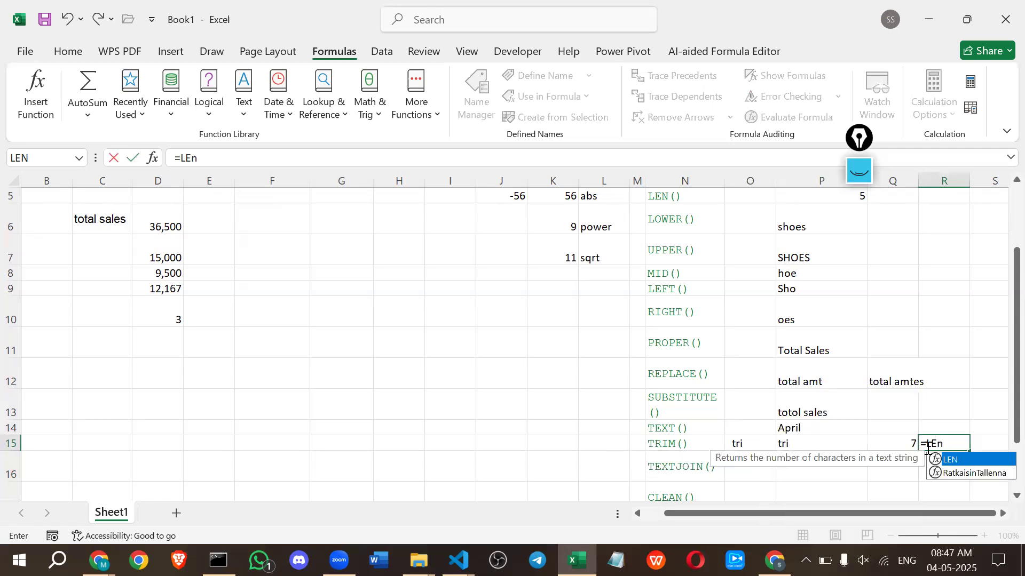
{"action": "key", "text": "Tab"}
{"action": "left_click", "coordinate": [786, 444]}
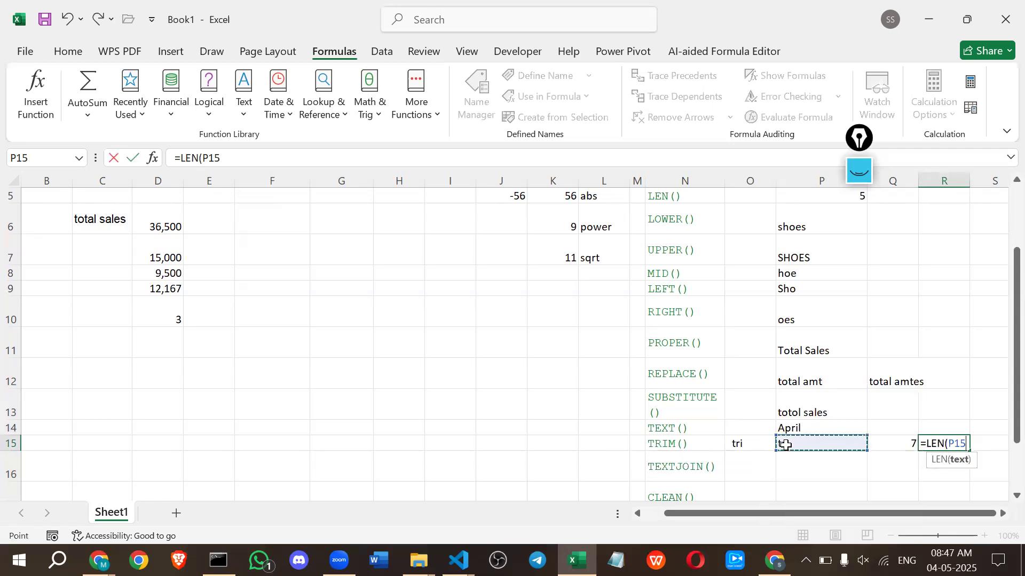
{"action": "key", "text": "ctrl+Return"}
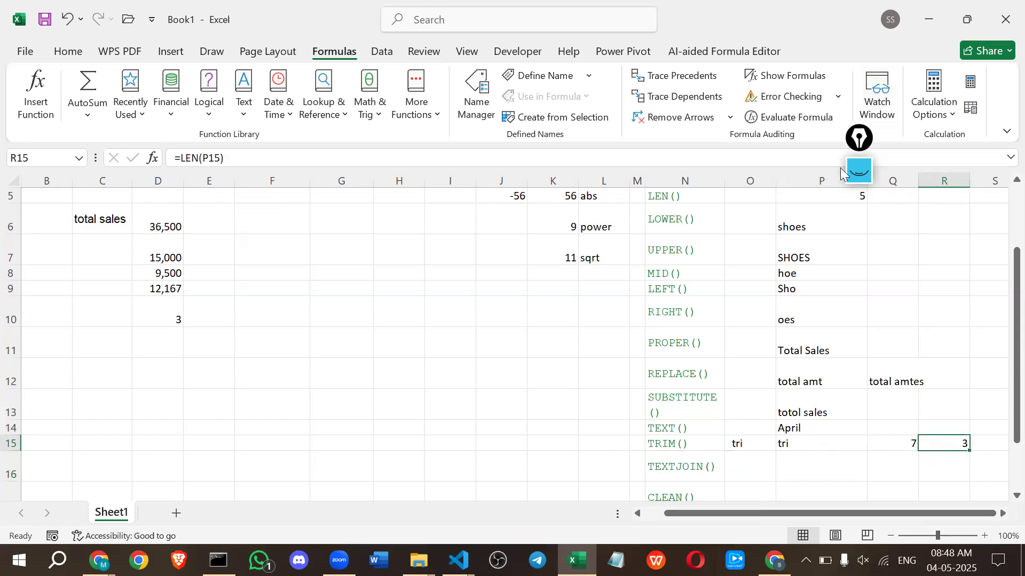
Replace the old pen annotations with arrows from O15 to Q15 and from P15 to R15, and hide the annotation overlay.
{"action": "left_click", "coordinate": [858, 176]}
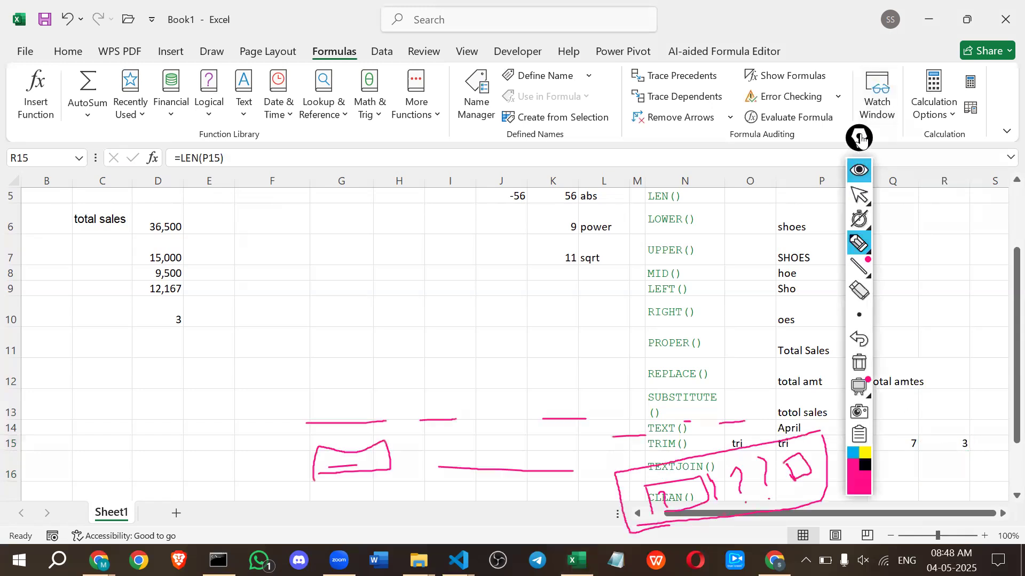
{"action": "left_click", "coordinate": [718, 371]}
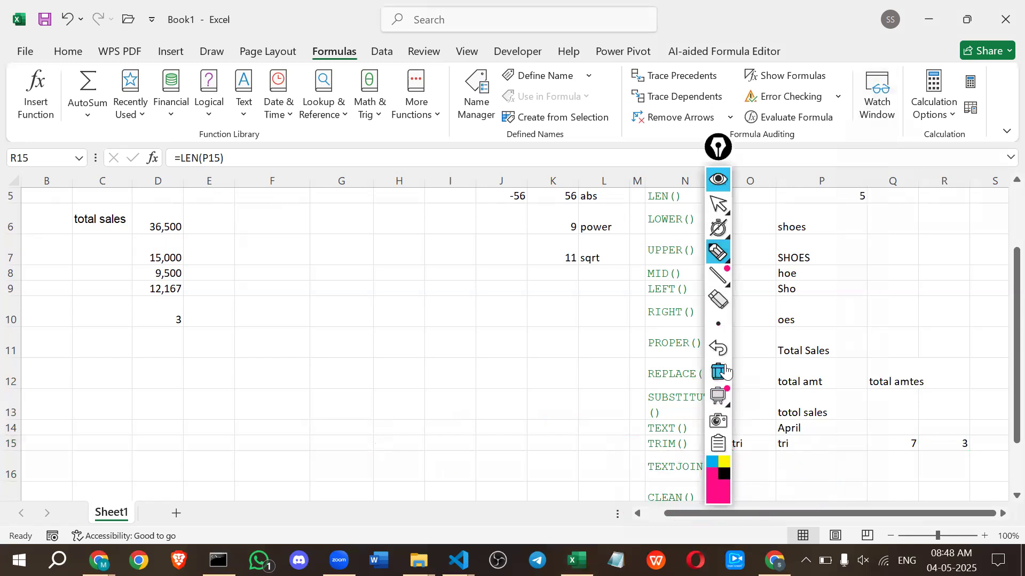
{"action": "mouse_move", "coordinate": [743, 449]}
{"action": "left_mouse_down"}
{"action": "mouse_move", "coordinate": [847, 487]}
{"action": "mouse_move", "coordinate": [887, 459]}
{"action": "left_mouse_up"}
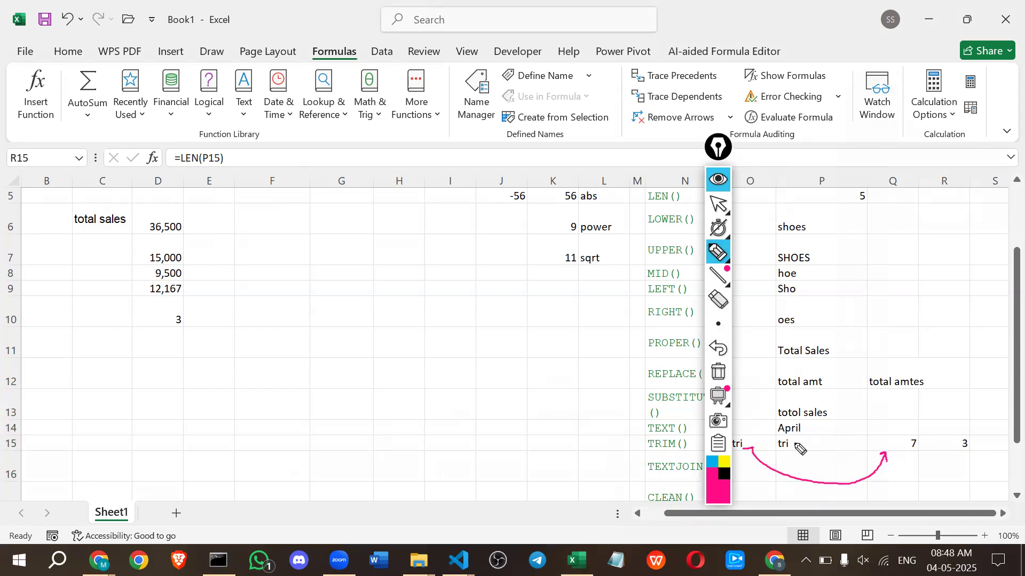
{"action": "mouse_move", "coordinate": [779, 450]}
{"action": "left_mouse_down"}
{"action": "mouse_move", "coordinate": [824, 455]}
{"action": "mouse_move", "coordinate": [853, 421]}
{"action": "mouse_move", "coordinate": [936, 437]}
{"action": "left_mouse_up"}
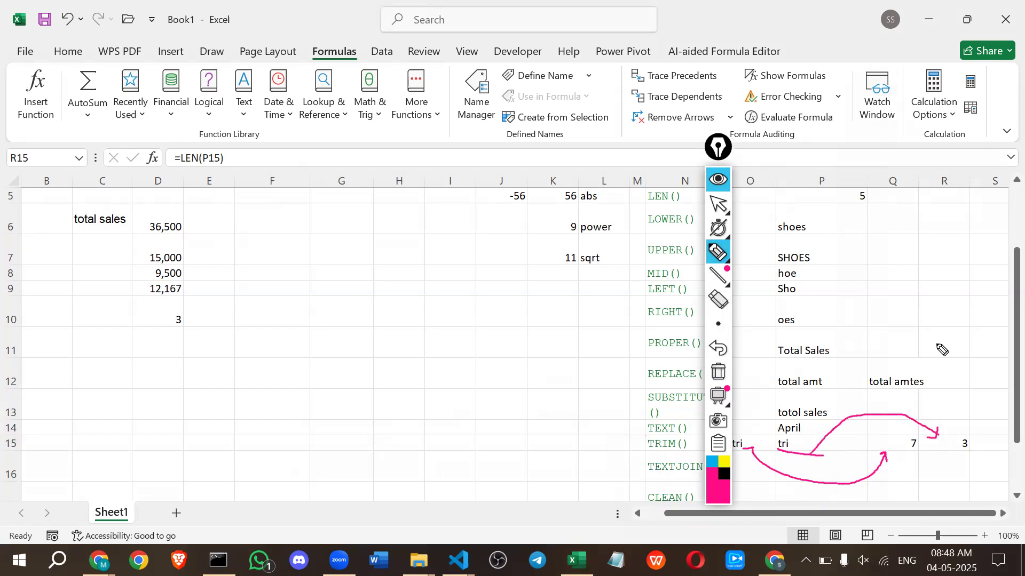
{"action": "left_click", "coordinate": [719, 182]}
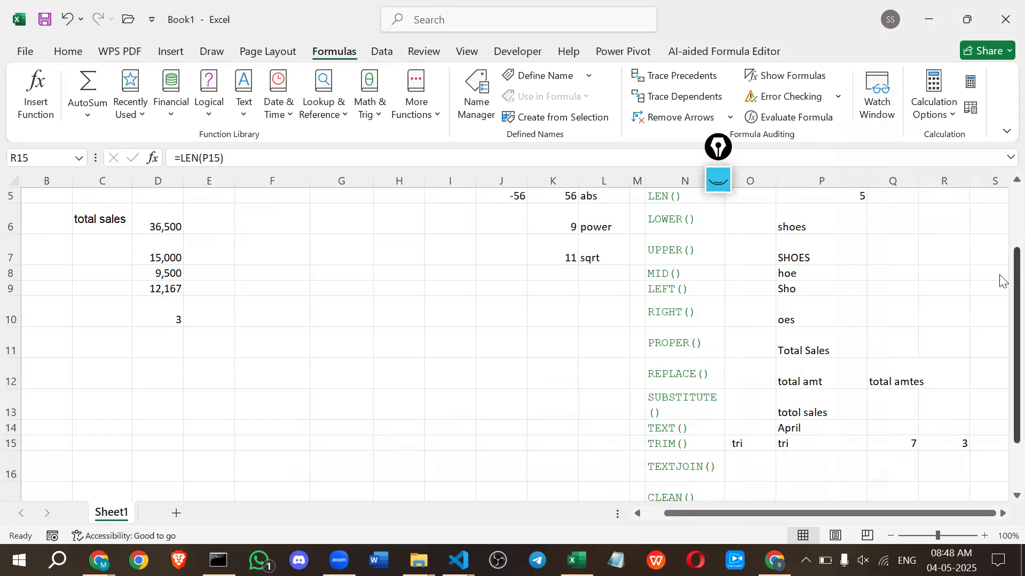
Start a TEXTJOIN formula in cell P16 with a hyphen in quotes as its delimiter.
{"action": "scroll", "coordinate": [1001, 368], "scroll_direction": "down", "scroll_amount": 1}
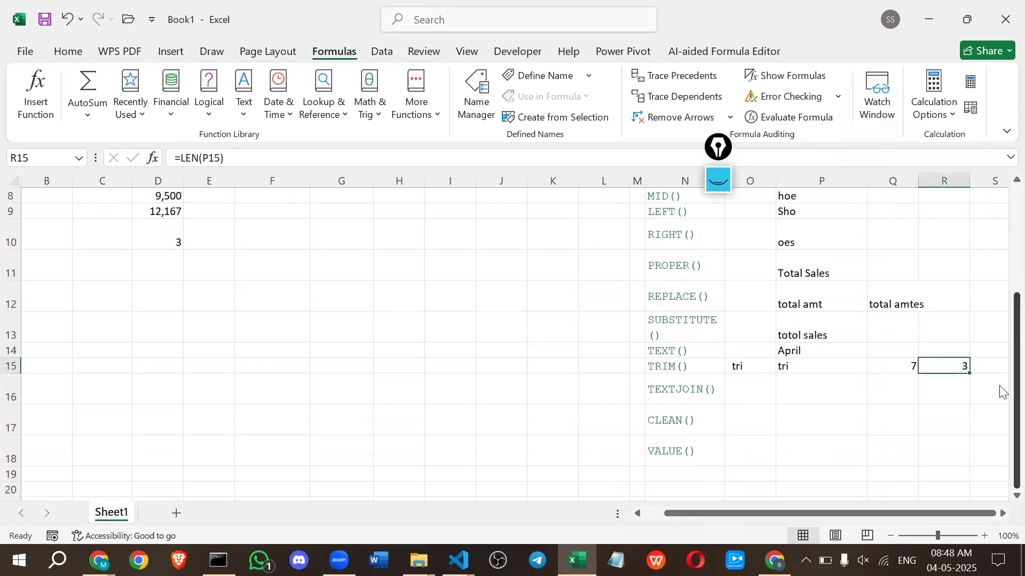
{"action": "left_click", "coordinate": [734, 368]}
{"action": "left_click", "coordinate": [734, 386]}
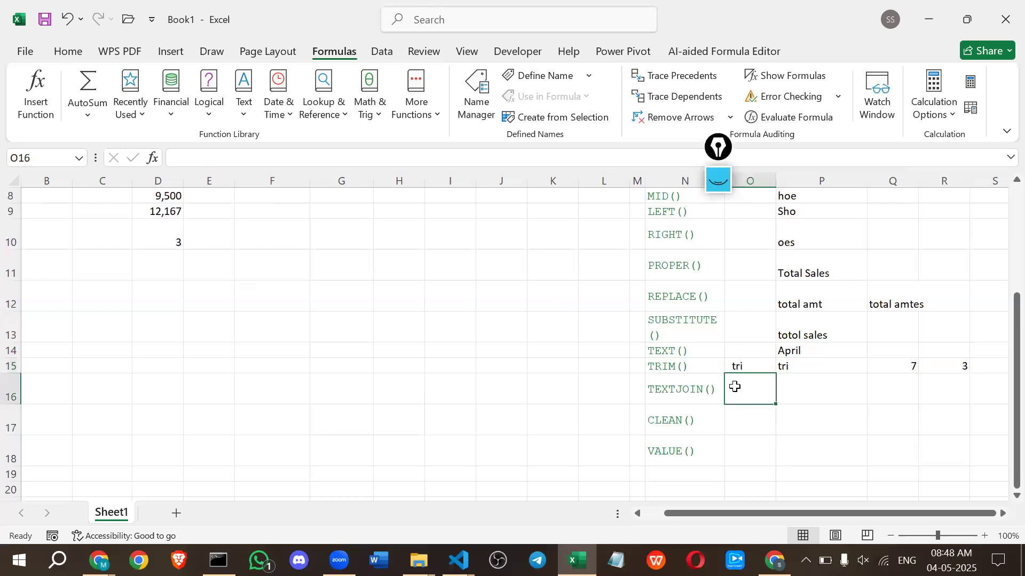
{"action": "left_click", "coordinate": [801, 383]}
{"action": "type", "text": "=te"}
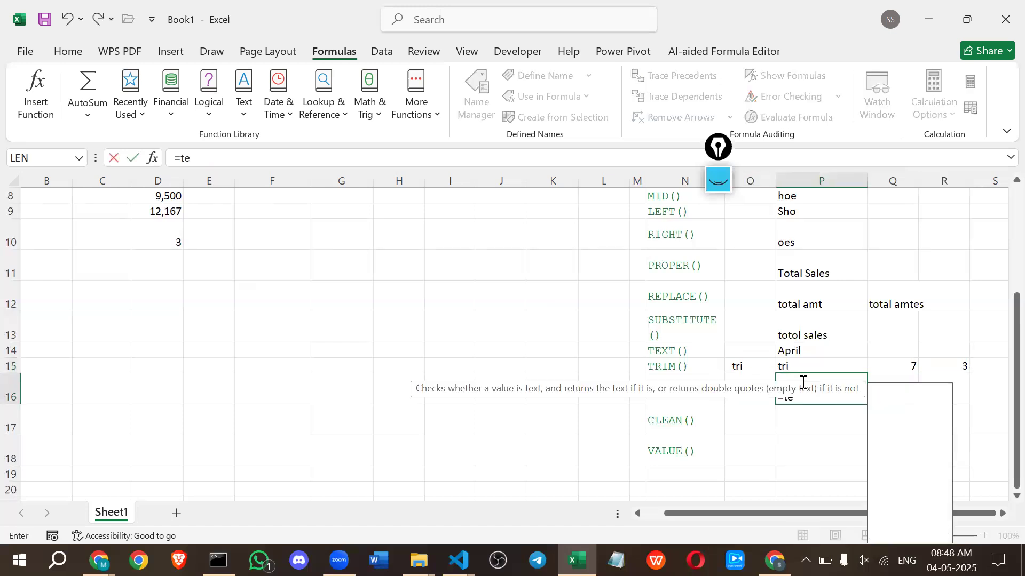
{"action": "key", "text": "Down"}
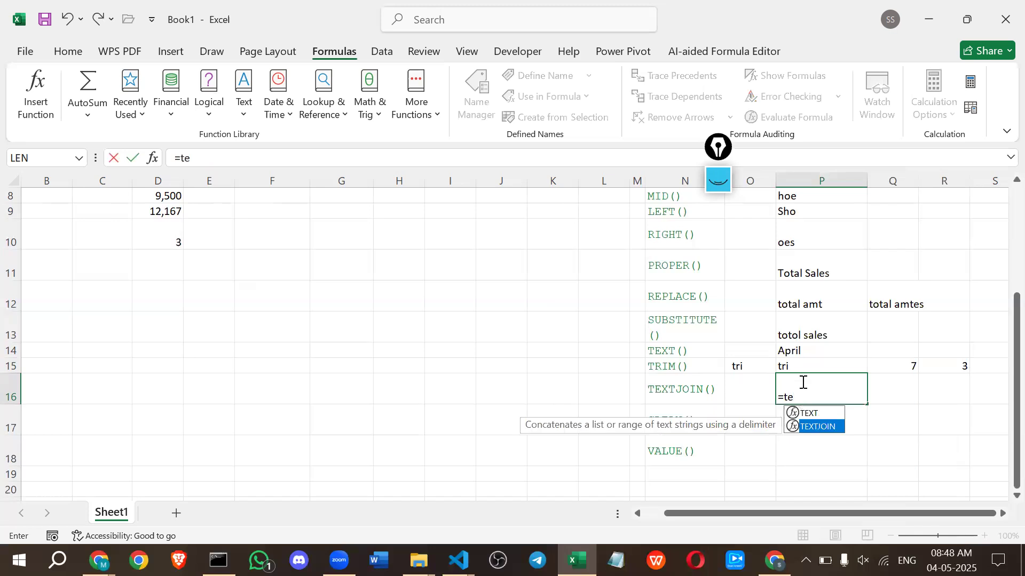
{"action": "key", "text": "Tab"}
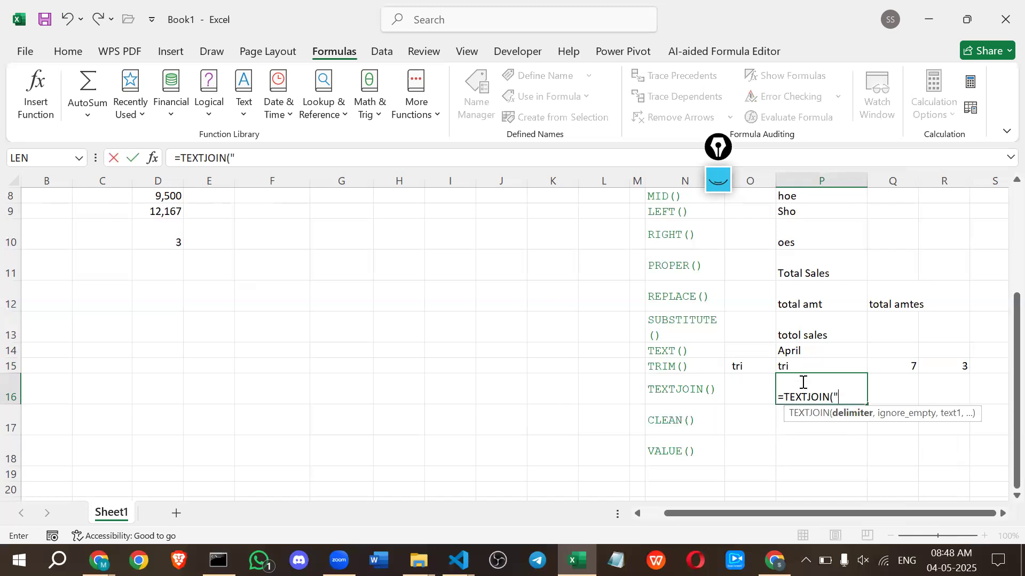
{"action": "key", "text": "Return"}
{"action": "key", "text": "Return"}
{"action": "key", "text": "Left"}
{"action": "key", "text": "BackSpace"}
{"action": "type", "text": "-"}
Remove the stray cell reference from the TEXTJOIN formula in P16 so that its delimiter argument is "-".
{"action": "left_click", "coordinate": [742, 367]}
{"action": "key", "text": "BackSpace"}
{"action": "key", "text": "BackSpace"}
{"action": "key", "text": "BackSpace"}
{"action": "left_click", "coordinate": [743, 368]}
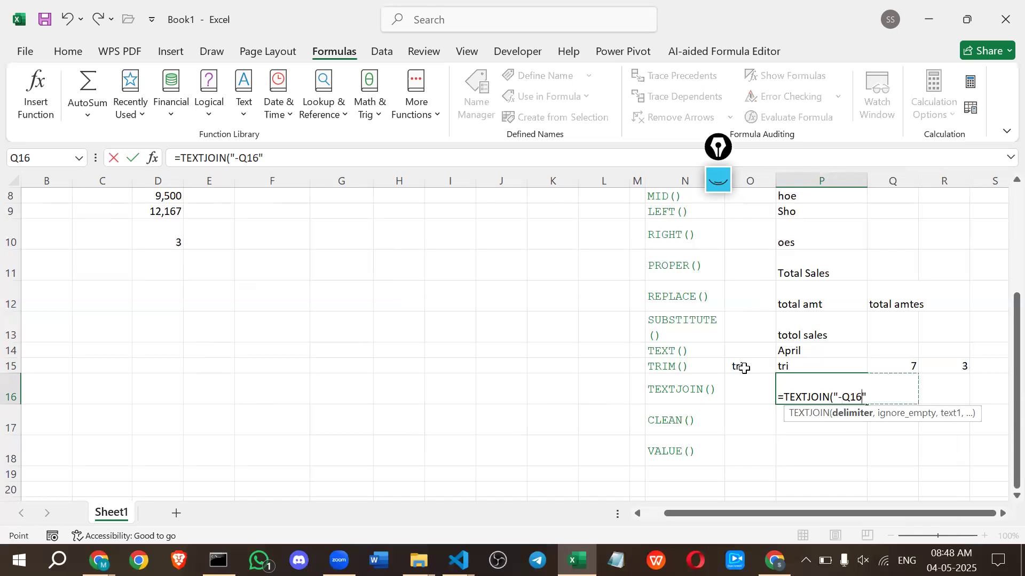
{"action": "key", "text": "BackSpace"}
{"action": "key", "text": "BackSpace"}
{"action": "key", "text": "BackSpace"}
{"action": "key", "text": "Right"}
{"action": "key", "text": "BackSpace"}
{"action": "key", "text": "BackSpace"}
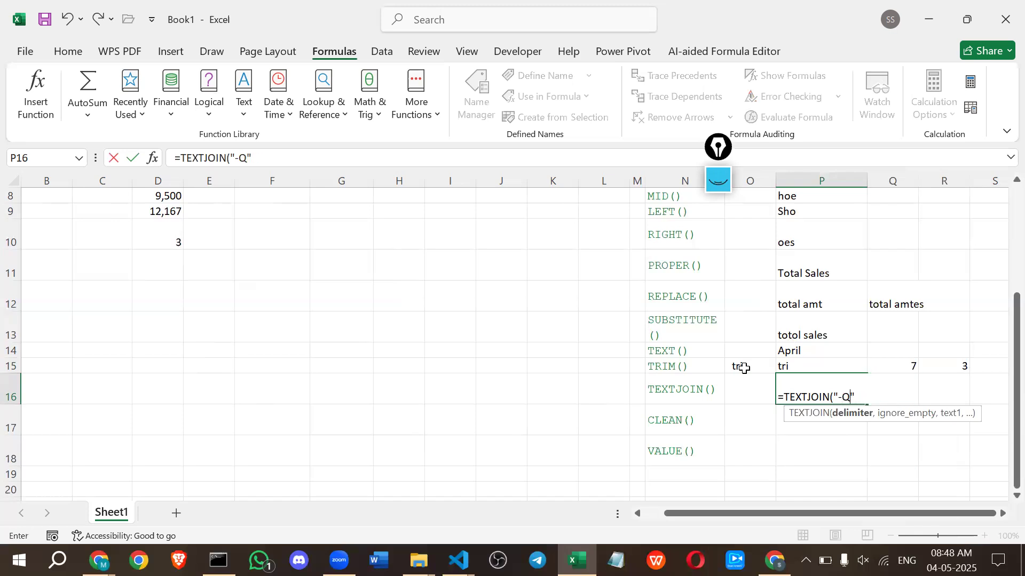
{"action": "key", "text": "BackSpace"}
{"action": "key", "text": "Return"}
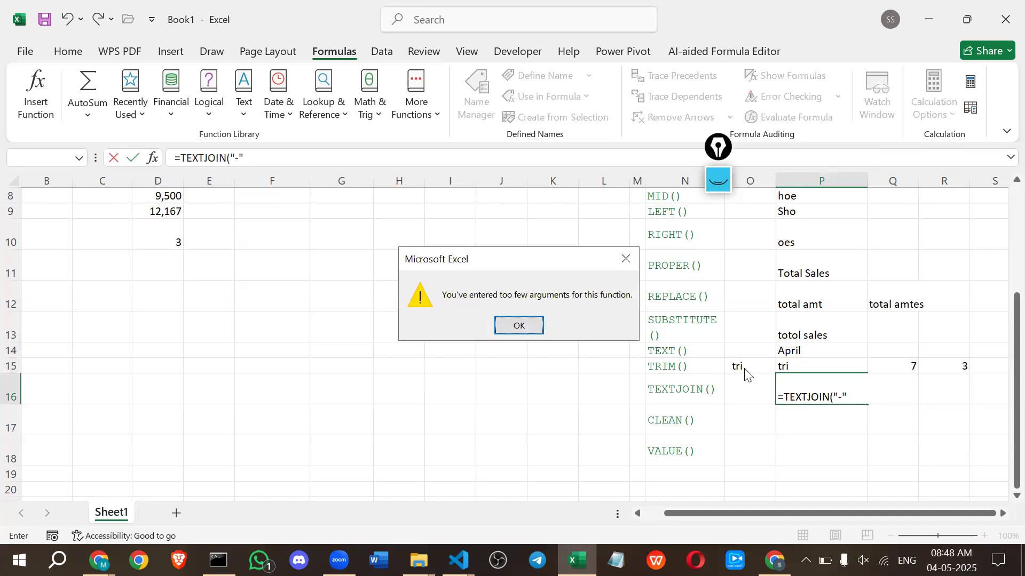
{"action": "key", "text": "Return"}
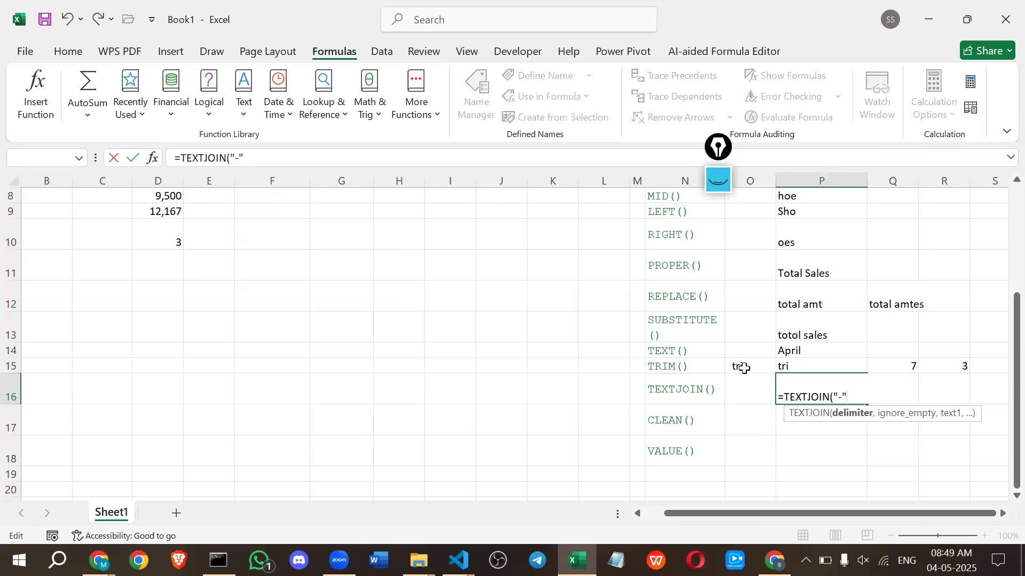
Complete the TEXTJOIN formula in P16 with TRUE to ignore empty cells and L6, L7 and L5 as the texts.
{"action": "type", "text": ","}
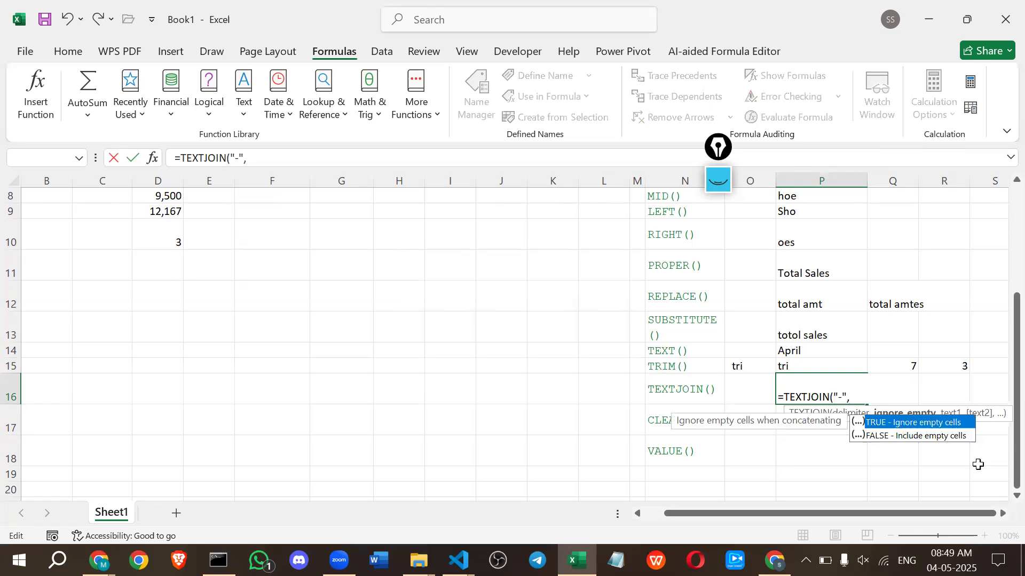
{"action": "double_click", "coordinate": [921, 428]}
{"action": "type", "text": ","}
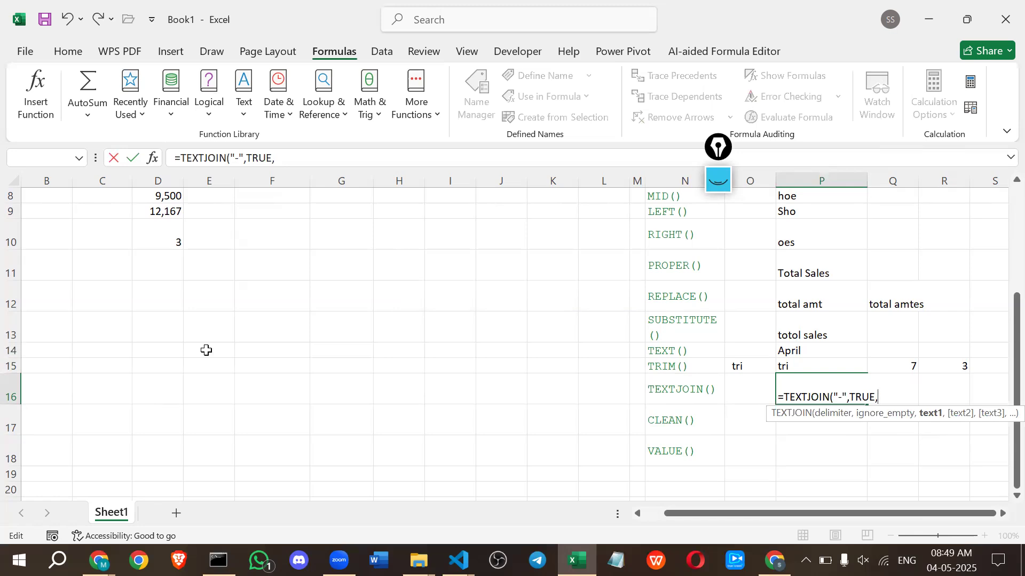
{"action": "scroll", "coordinate": [206, 350], "scroll_direction": "up", "scroll_amount": 2}
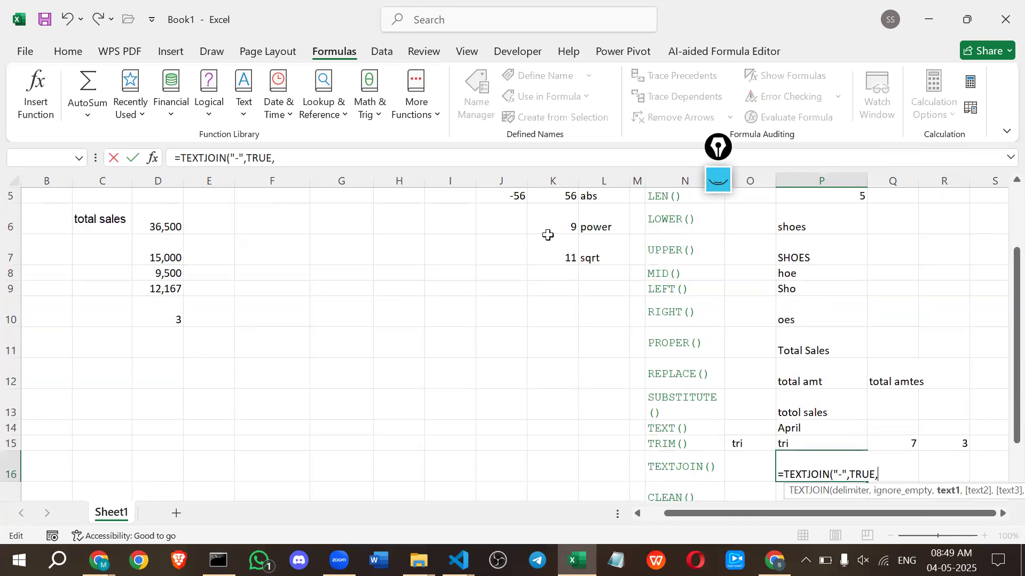
{"action": "left_click", "coordinate": [608, 227]}
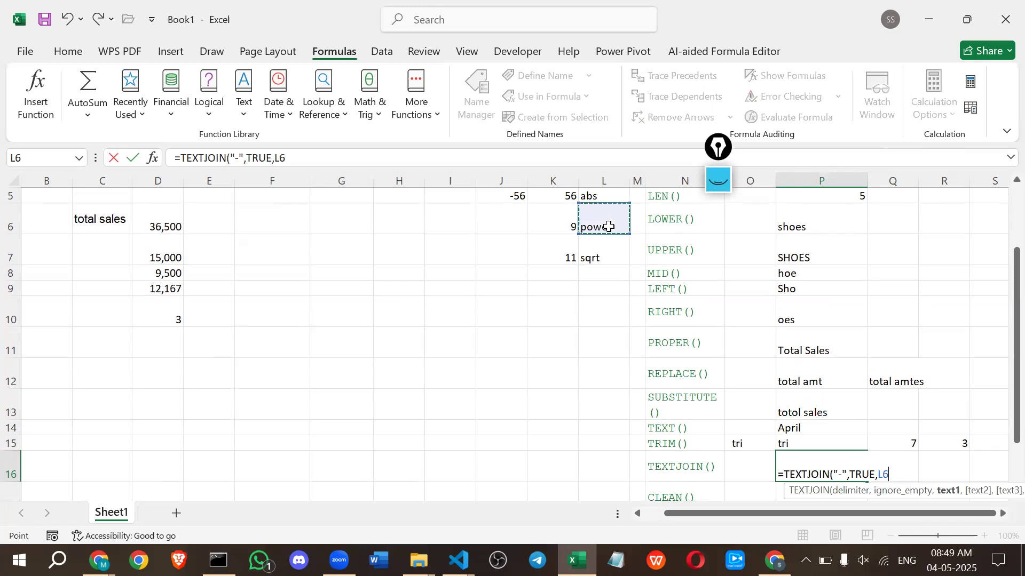
{"action": "type", "text": ","}
{"action": "left_click", "coordinate": [602, 255]}
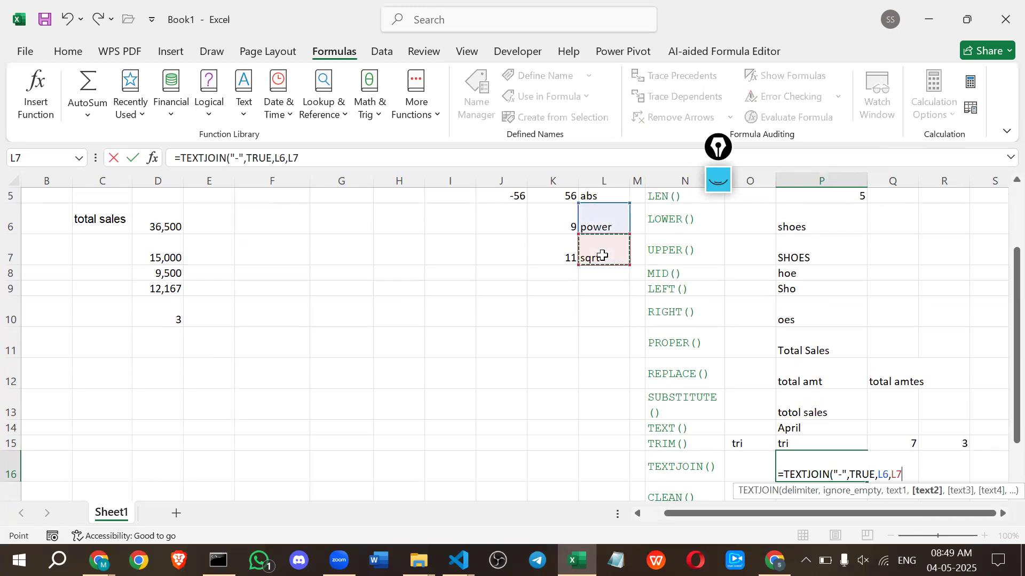
{"action": "type", "text": ","}
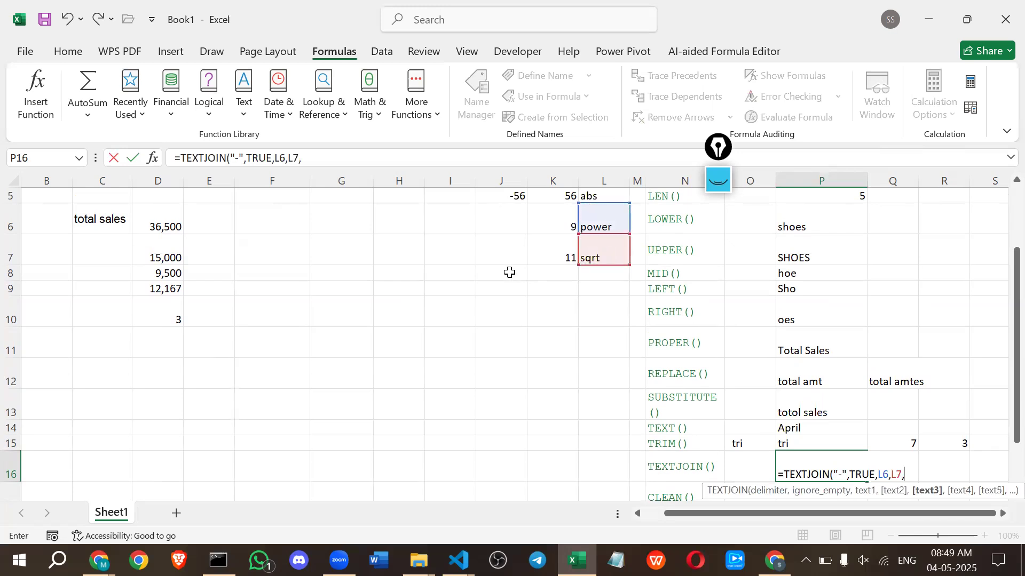
{"action": "left_click", "coordinate": [593, 196]}
{"action": "key", "text": "Return"}
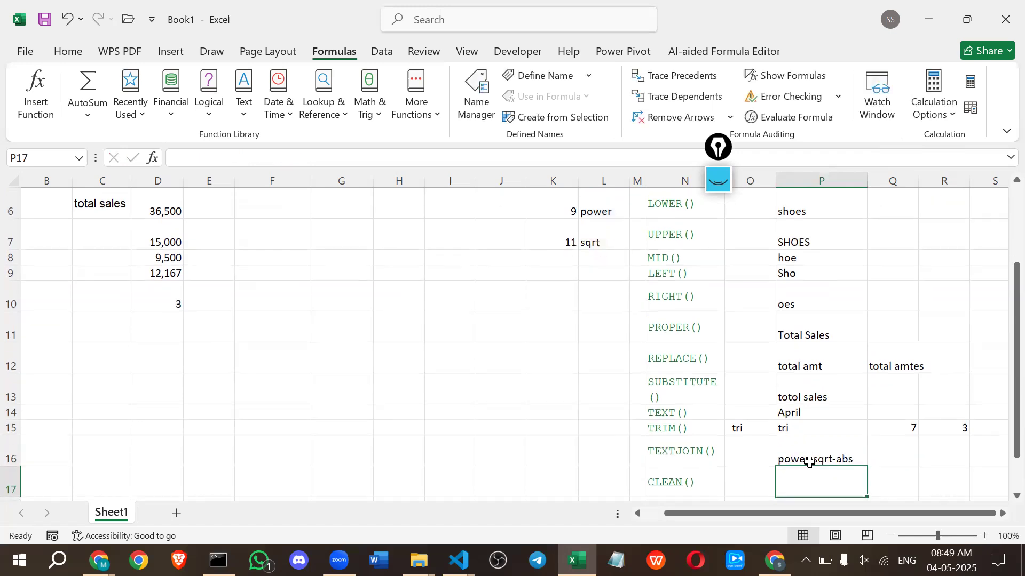
Replace the hyphen delimiter of the TEXTJOIN formula in P16 with a space.
{"action": "double_click", "coordinate": [834, 453]}
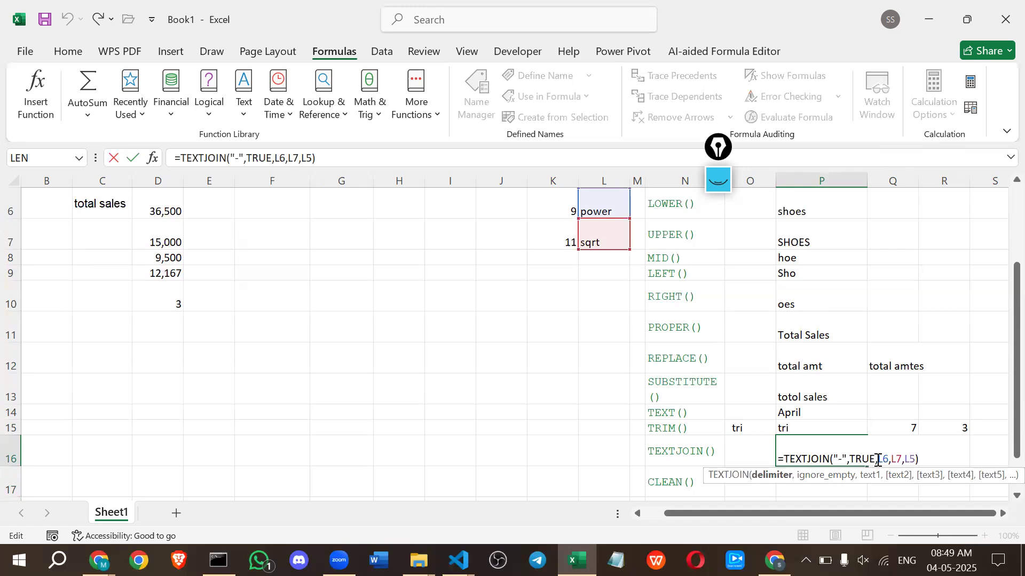
{"action": "key", "text": "Delete"}
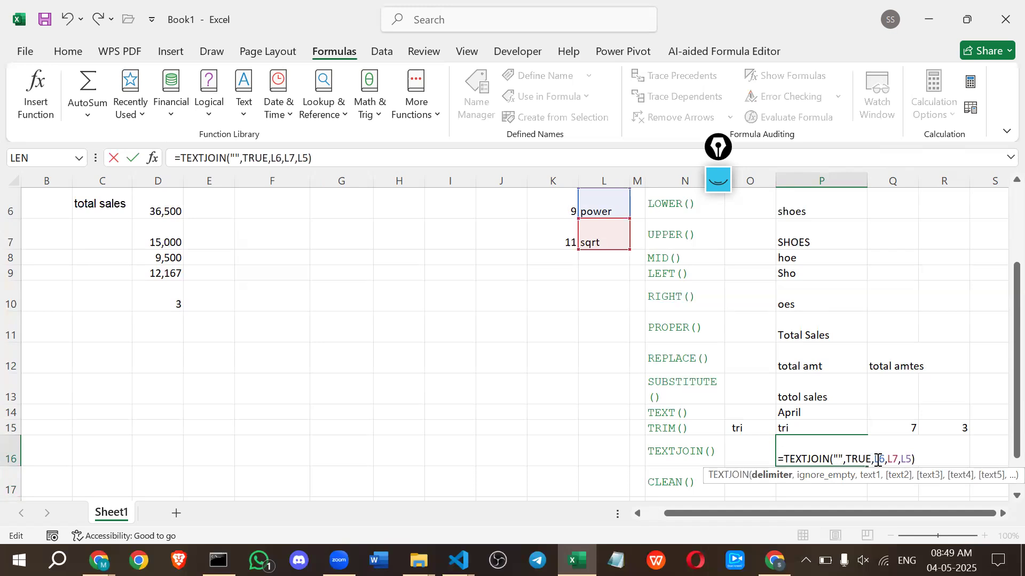
{"action": "key", "text": "shift+Return"}
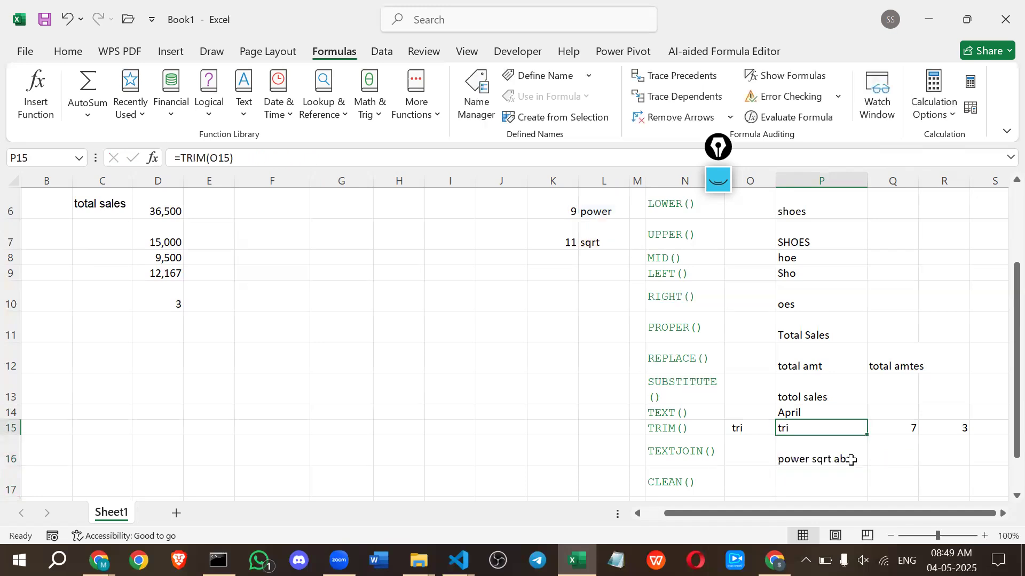
Set the delimiter of the TEXTJOIN formula in P16 to "!-".
{"action": "double_click", "coordinate": [848, 460]}
{"action": "left_click", "coordinate": [840, 458]}
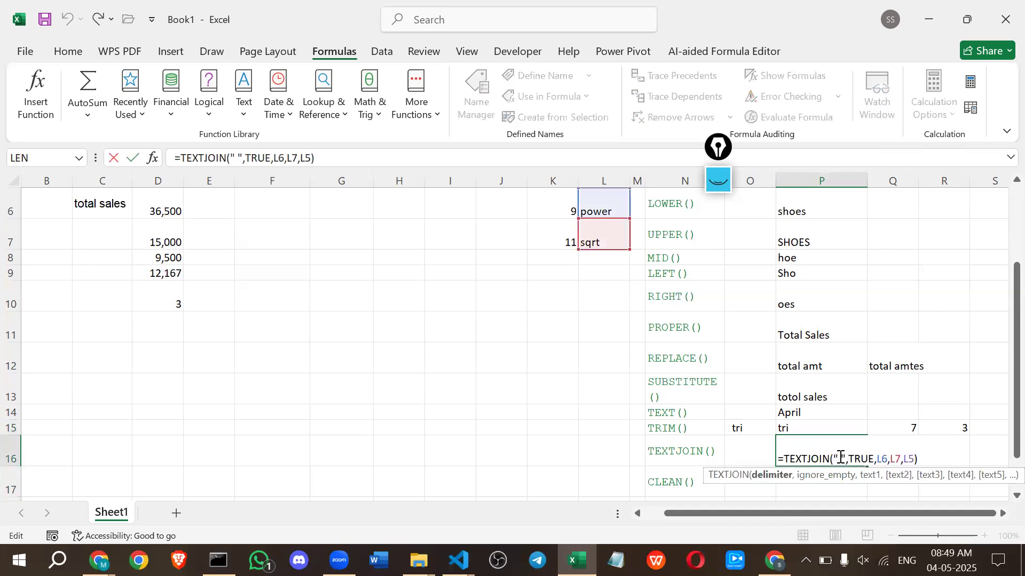
{"action": "key", "text": "BackSpace"}
{"action": "type", "text": "!"}
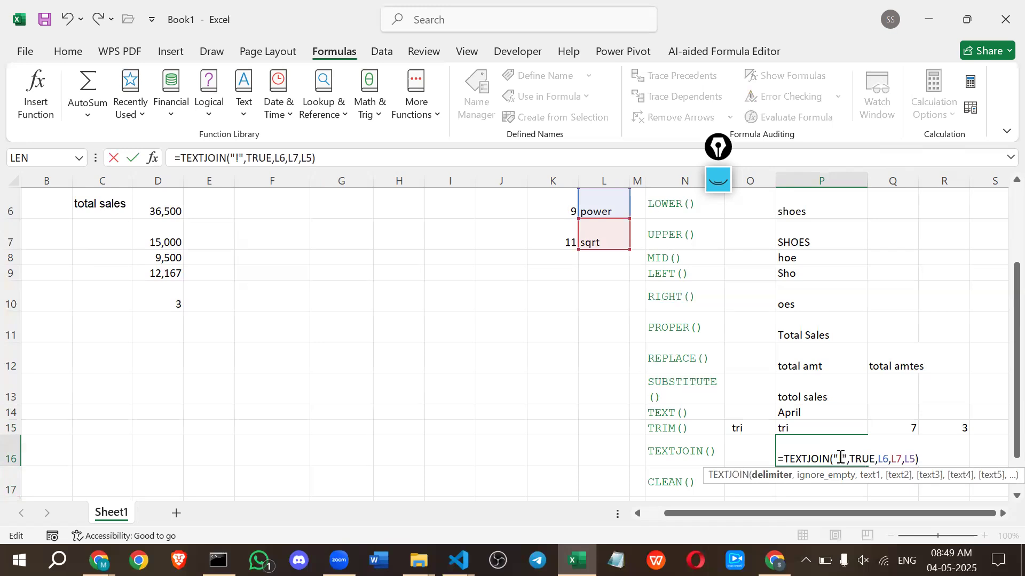
{"action": "type", "text": "-"}
{"action": "key", "text": "Return"}
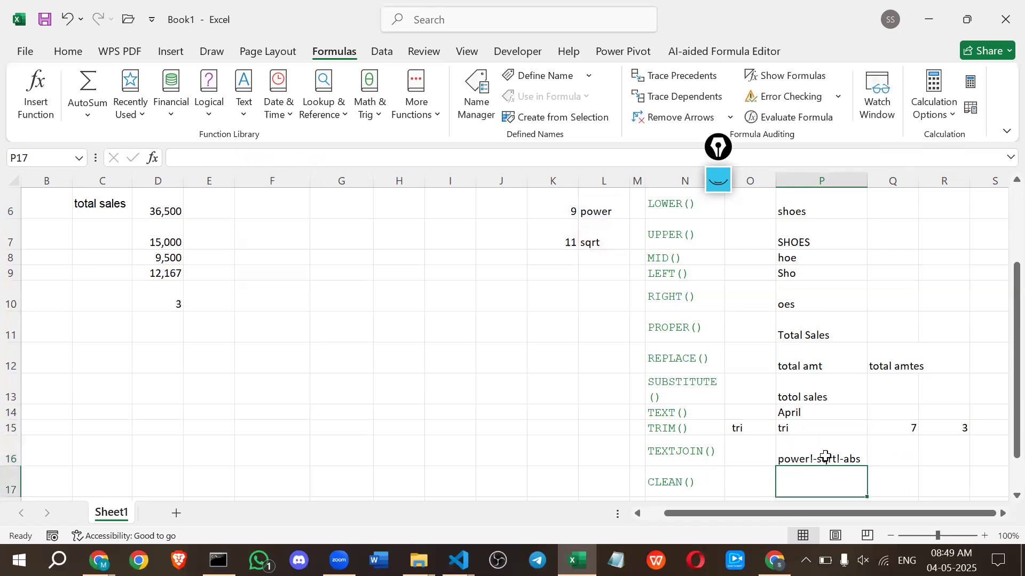
Enter =CLEAN(P16) in cell P17 beside the CLEAN() label.
{"action": "scroll", "coordinate": [827, 455], "scroll_direction": "down", "scroll_amount": 1}
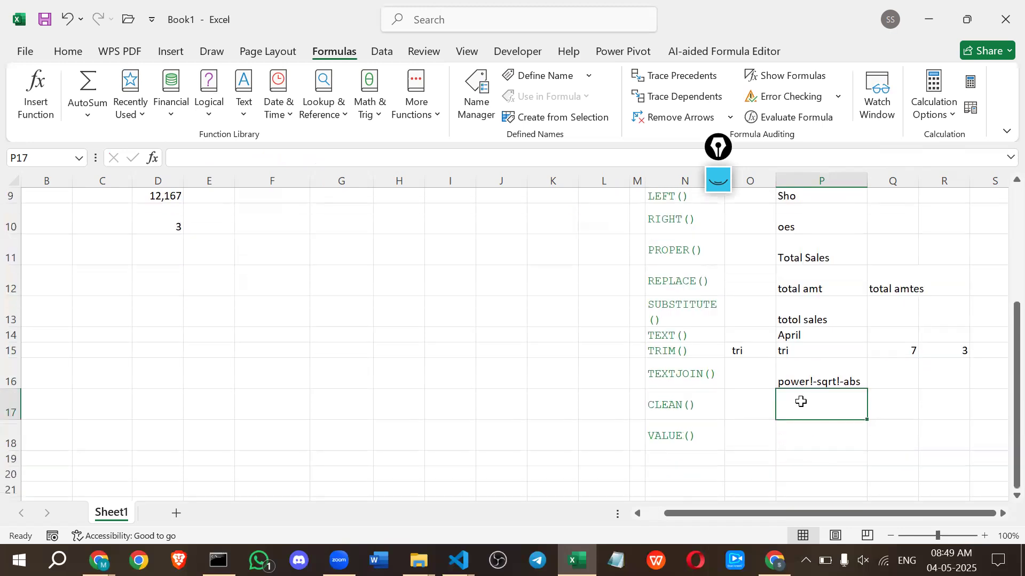
{"action": "type", "text": "=clea"}
{"action": "key", "text": "Tab"}
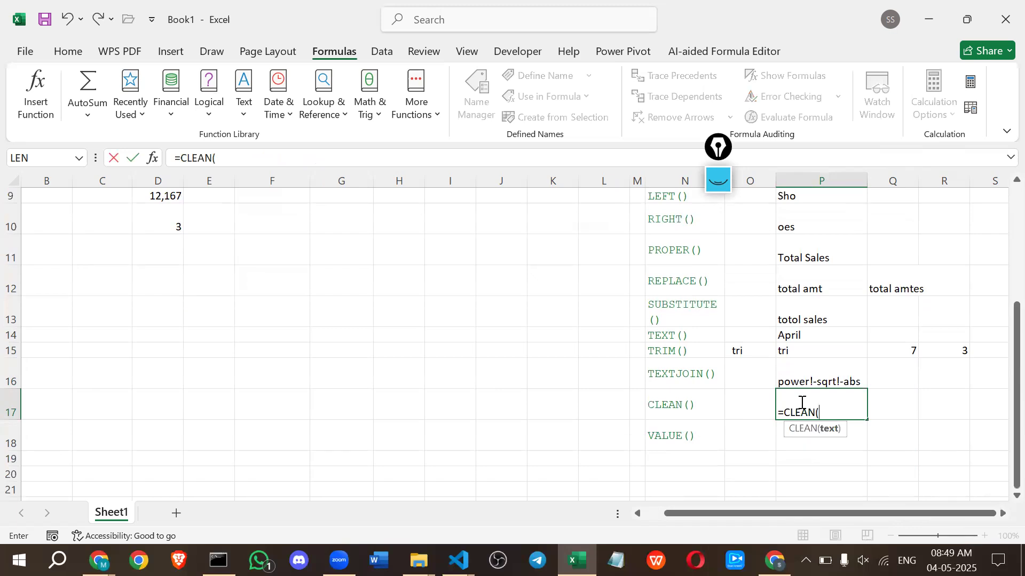
{"action": "left_click", "coordinate": [797, 374]}
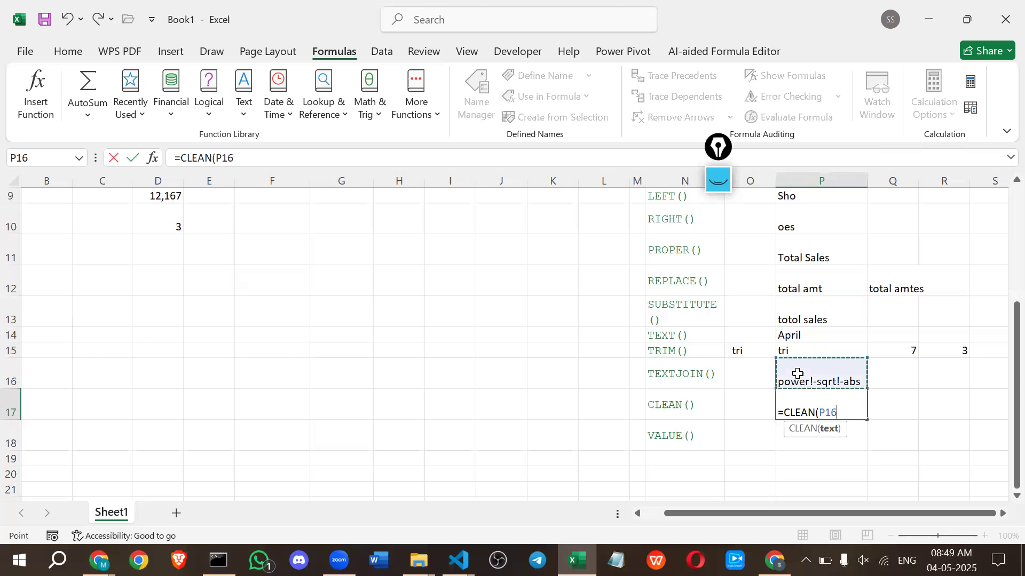
{"action": "key", "text": "Return"}
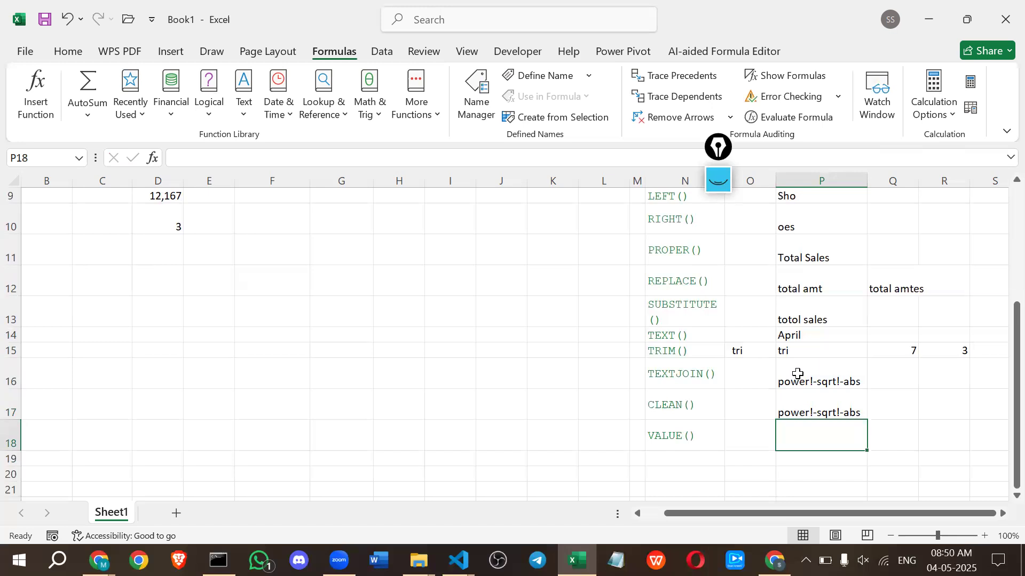
Switch to Chrome and search Google in a new tab for "non printable characters".
{"action": "key", "text": "alt+Tab"}
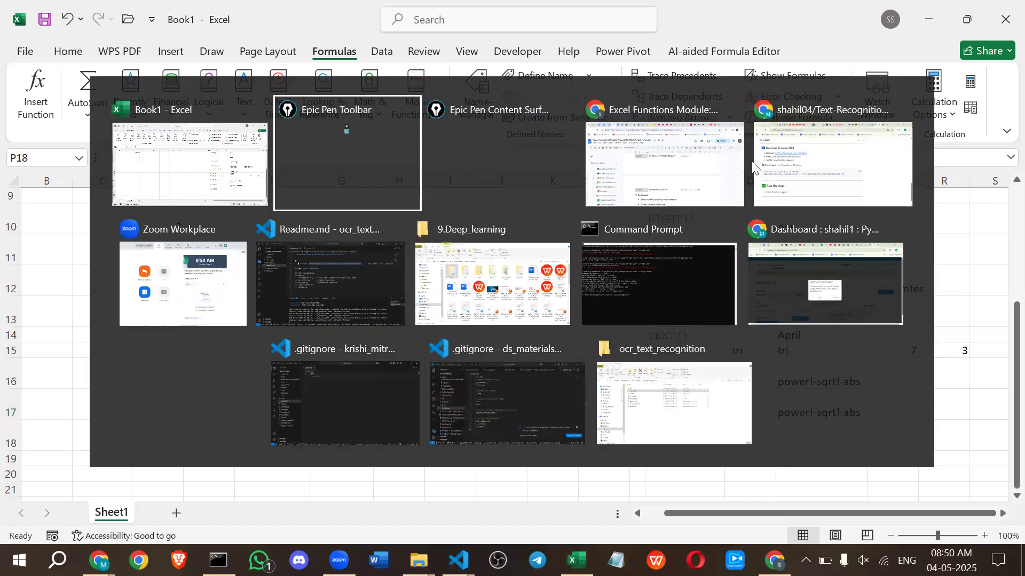
{"action": "left_click", "coordinate": [694, 166]}
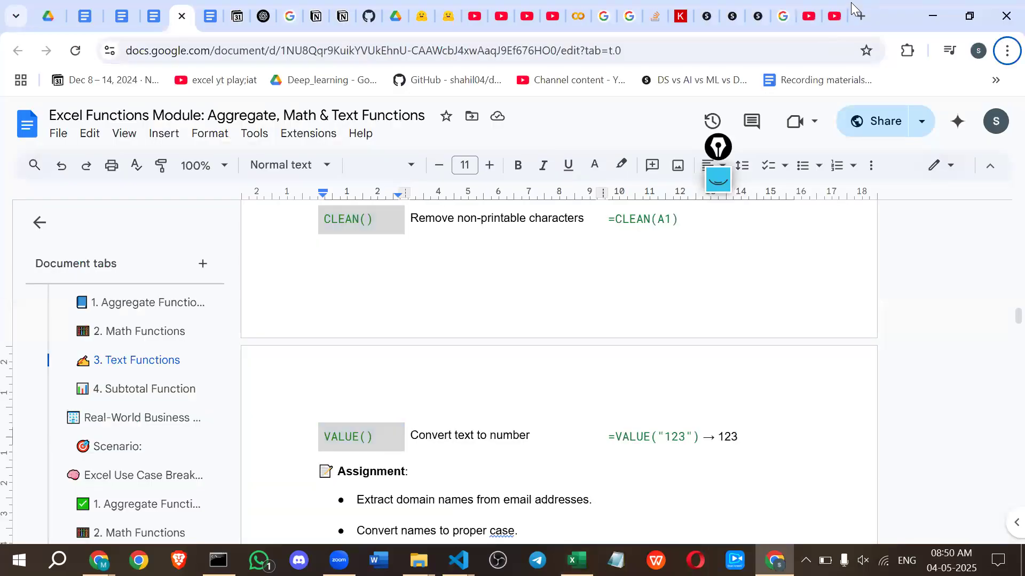
{"action": "left_click", "coordinate": [860, 16]}
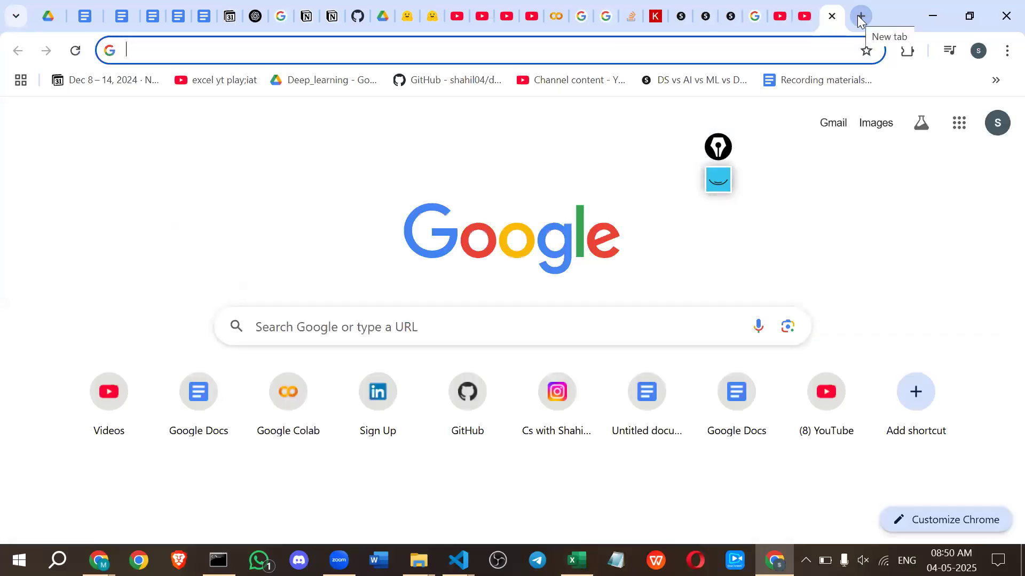
{"action": "type", "text": "non"}
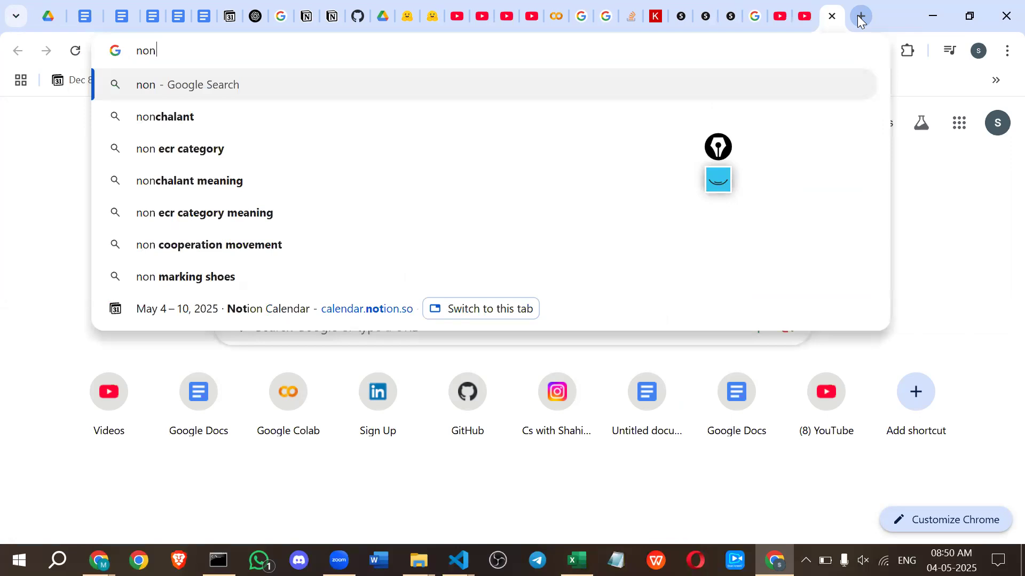
{"action": "type", "text": "pr"}
{"action": "key", "text": "Down"}
{"action": "key", "text": "BackSpace"}
{"action": "key", "text": "BackSpace"}
{"action": "key", "text": "BackSpace"}
{"action": "key", "text": "BackSpace"}
{"action": "key", "text": "BackSpace"}
{"action": "key", "text": "BackSpace"}
{"action": "key", "text": "BackSpace"}
{"action": "key", "text": "BackSpace"}
{"action": "key", "text": "BackSpace"}
{"action": "key", "text": "BackSpace"}
{"action": "key", "text": "BackSpace"}
{"action": "type", "text": "inta"}
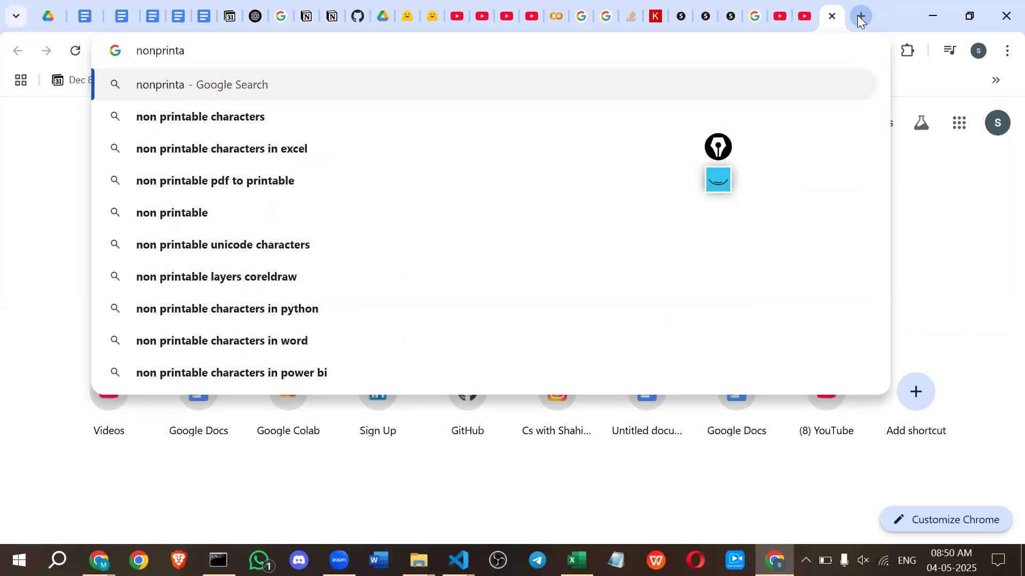
{"action": "key", "text": "Down"}
{"action": "key", "text": "Return"}
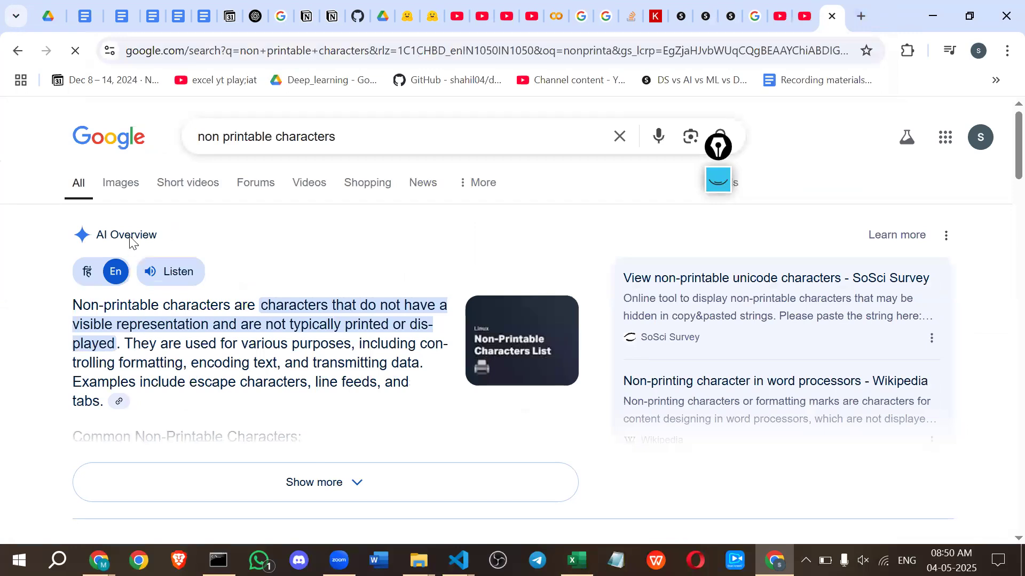
Examine the image results for non-printable characters, including the Ask Ubuntu non-ASCII keyboard picture, and return to the Excel workbook.
{"action": "left_click", "coordinate": [121, 181]}
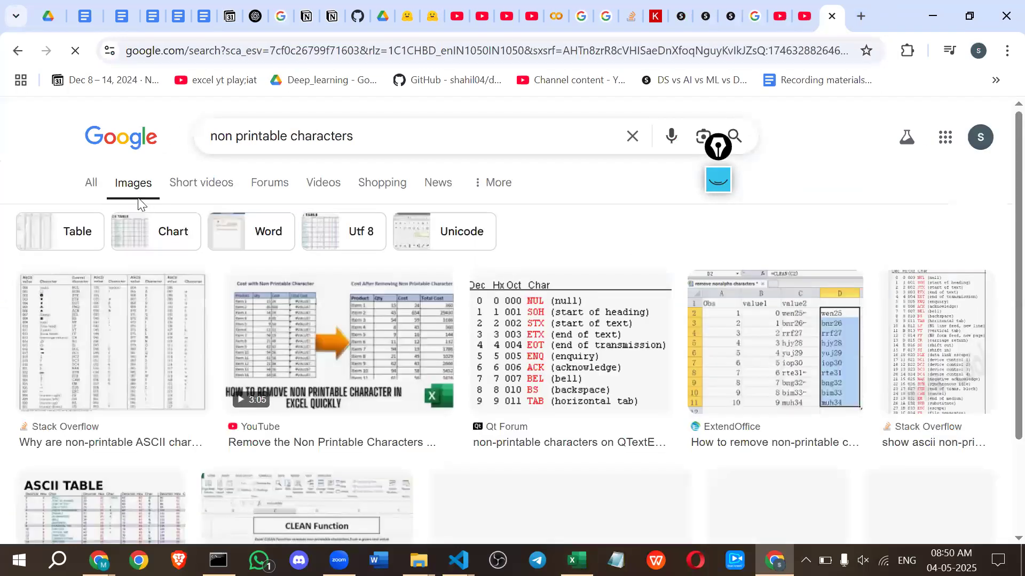
{"action": "scroll", "coordinate": [517, 397], "scroll_direction": "down", "scroll_amount": 5}
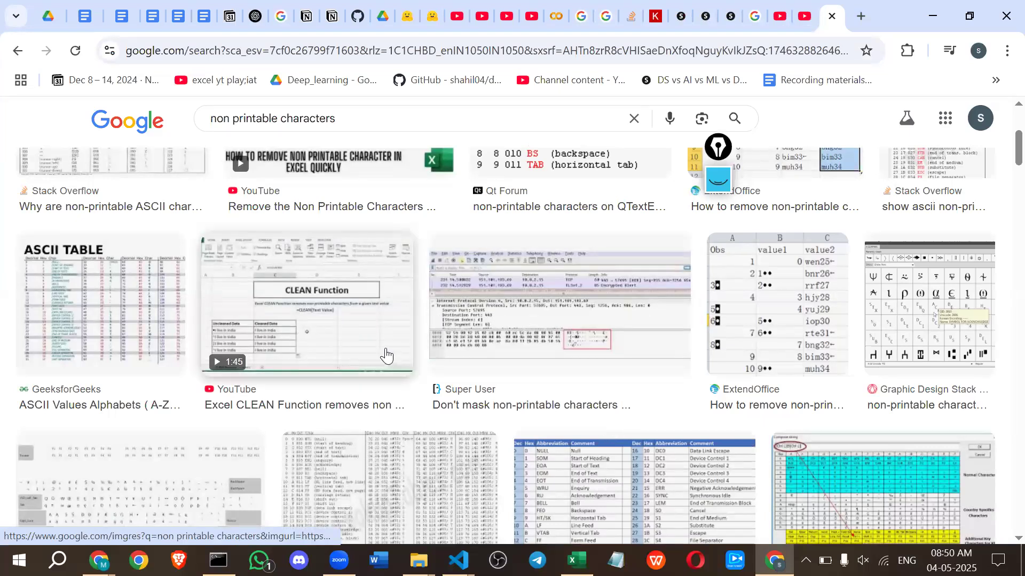
{"action": "scroll", "coordinate": [389, 354], "scroll_direction": "down", "scroll_amount": 3}
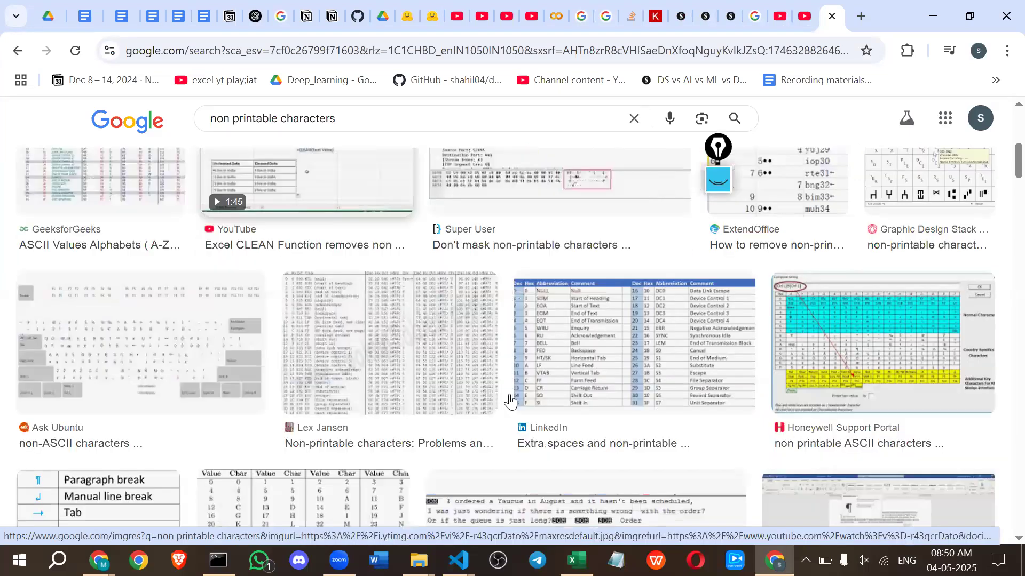
{"action": "left_click", "coordinate": [181, 396]}
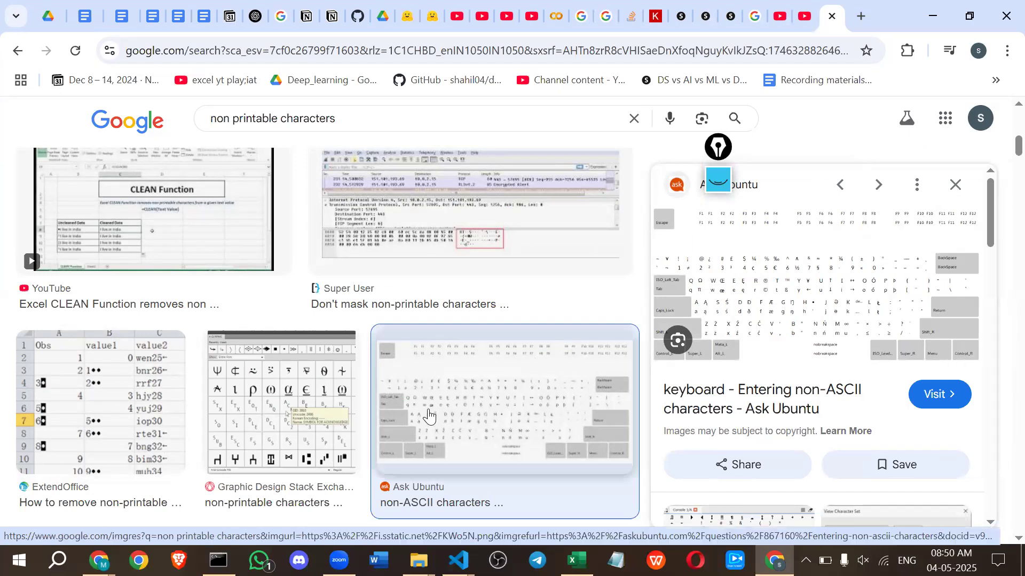
{"action": "scroll", "coordinate": [427, 417], "scroll_direction": "down", "scroll_amount": 1}
{"action": "scroll", "coordinate": [409, 407], "scroll_direction": "down", "scroll_amount": 1}
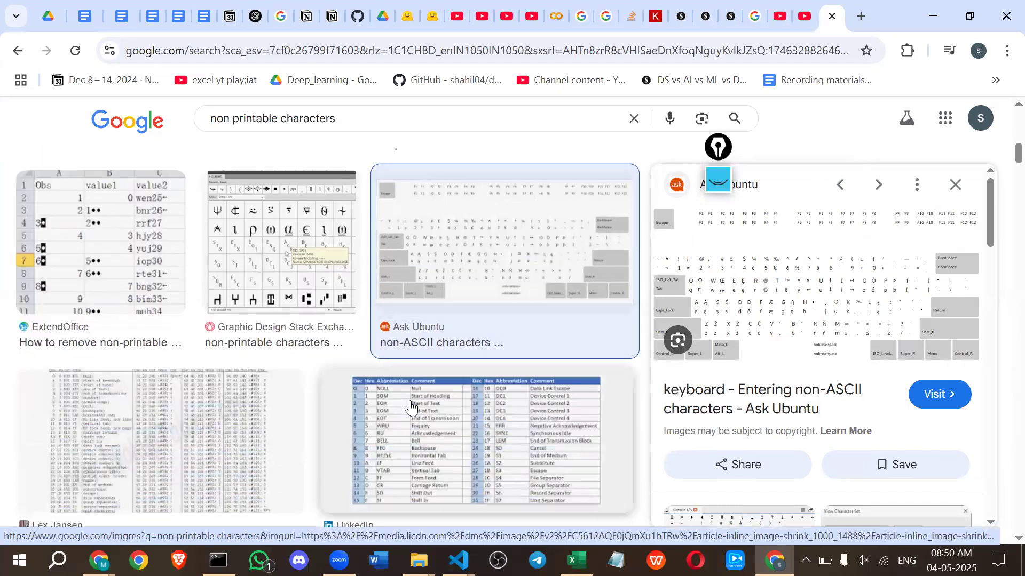
{"action": "scroll", "coordinate": [376, 374], "scroll_direction": "up", "scroll_amount": 1}
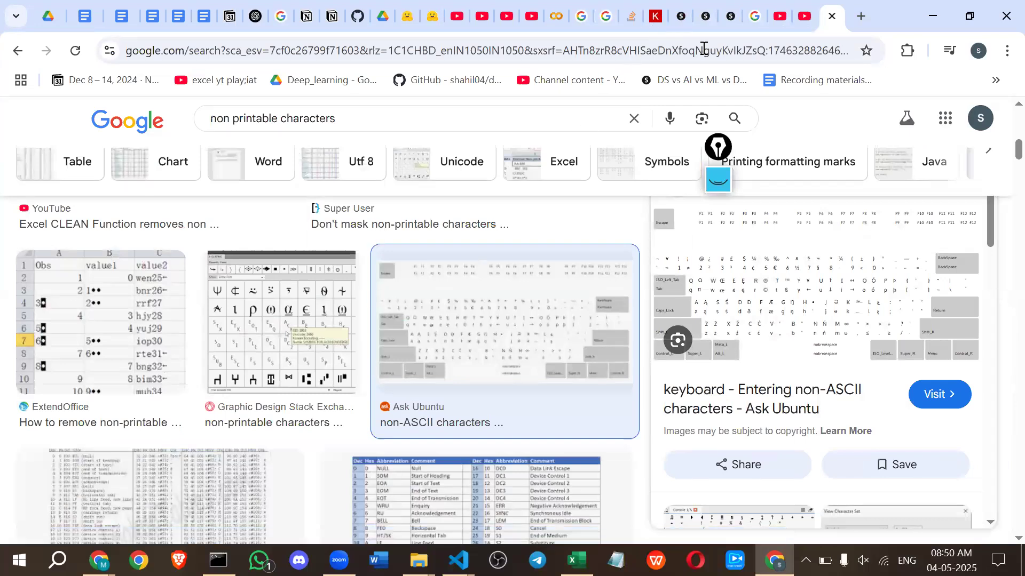
{"action": "key", "text": "alt+Tab"}
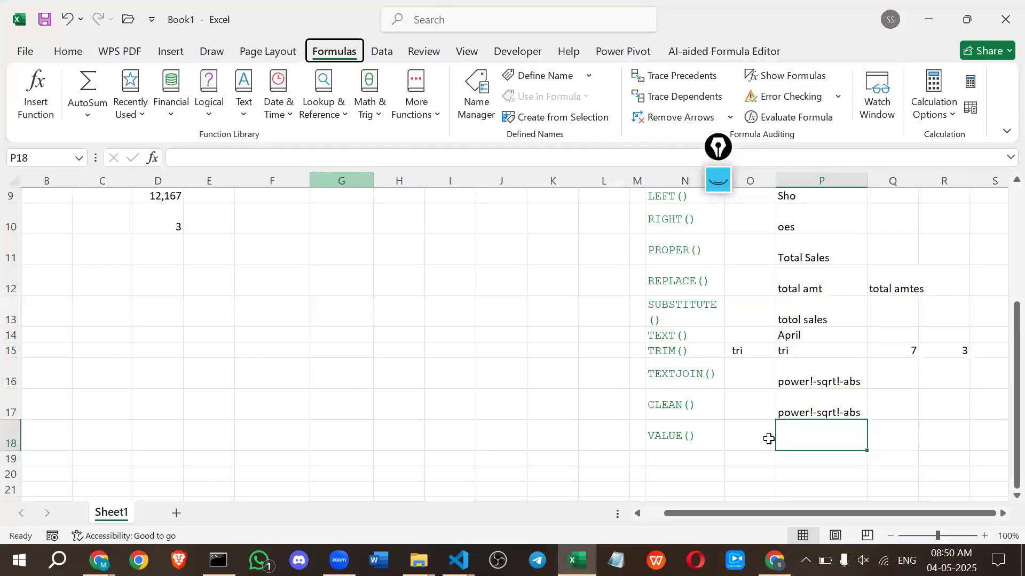
{"action": "key", "text": "alt"}
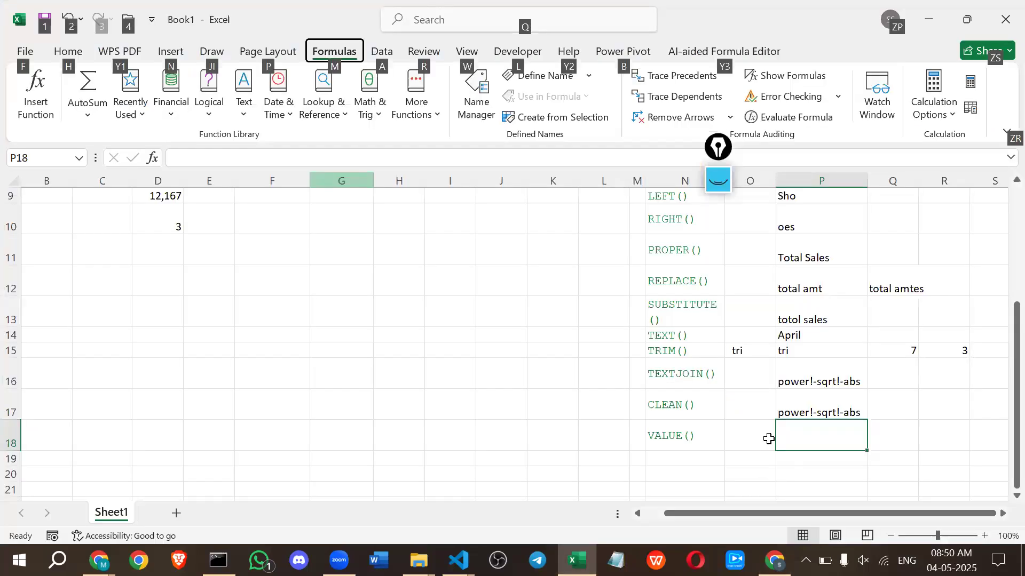
Enter =VALUE(D4) in cell P18 beside the VALUE() label.
{"action": "key", "text": "Escape"}
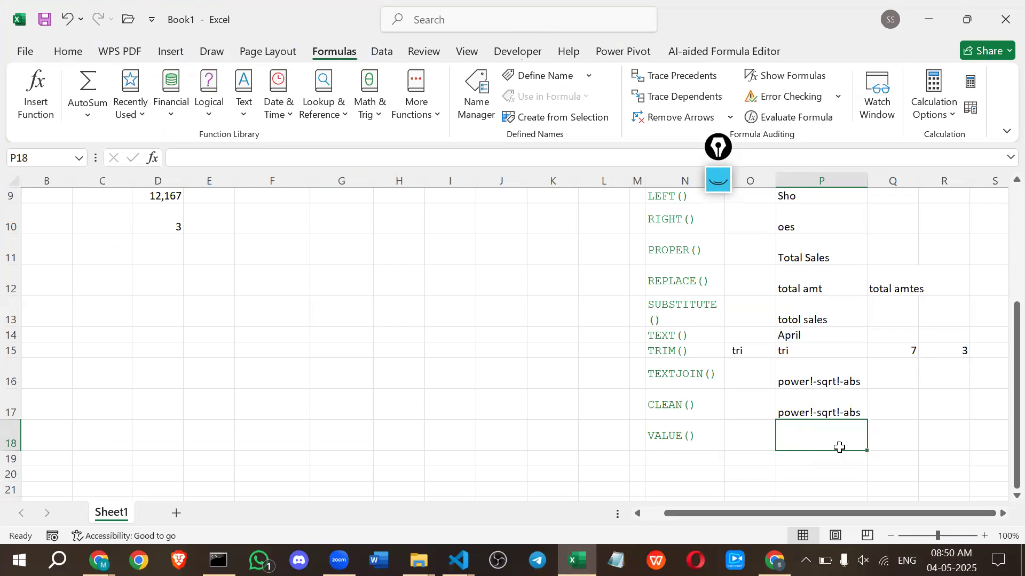
{"action": "type", "text": "=val"}
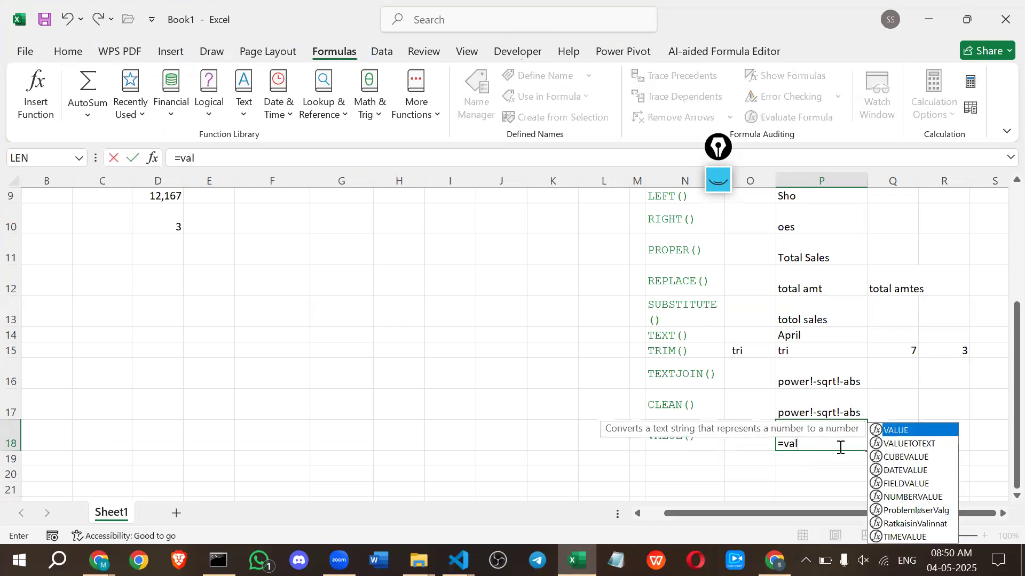
{"action": "key", "text": "Tab"}
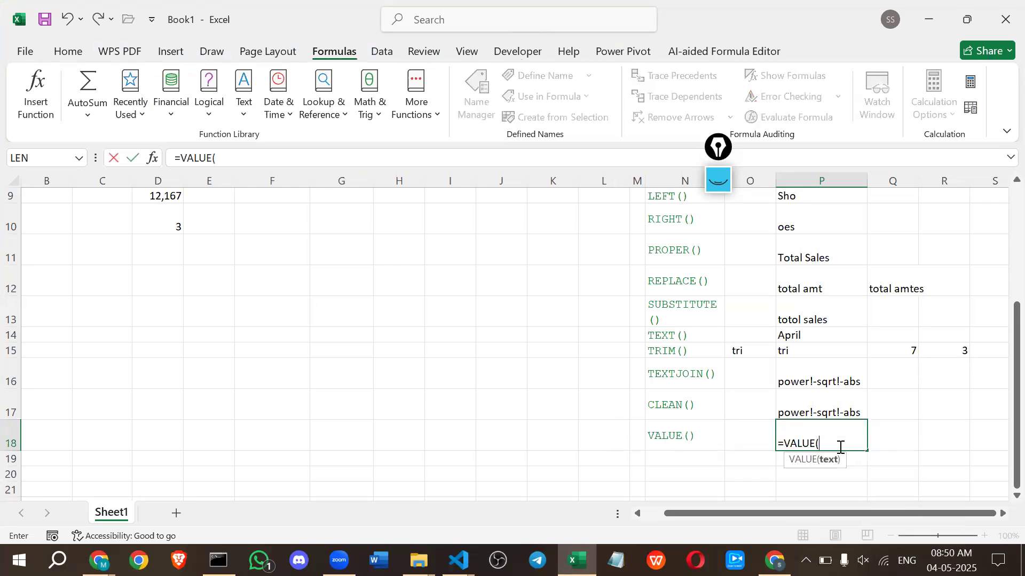
{"action": "scroll", "coordinate": [527, 425], "scroll_direction": "up", "scroll_amount": 3}
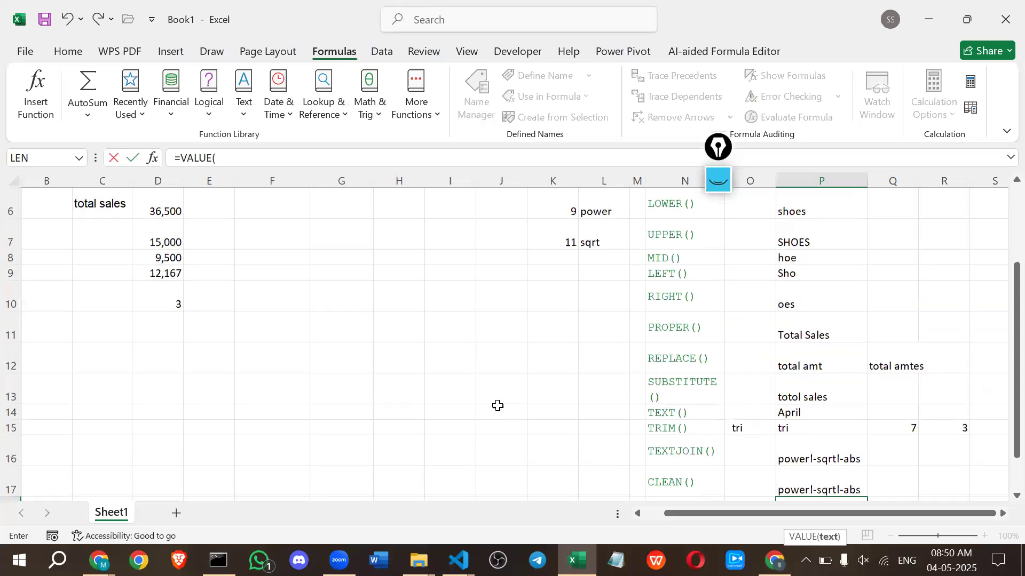
{"action": "left_click", "coordinate": [148, 275]}
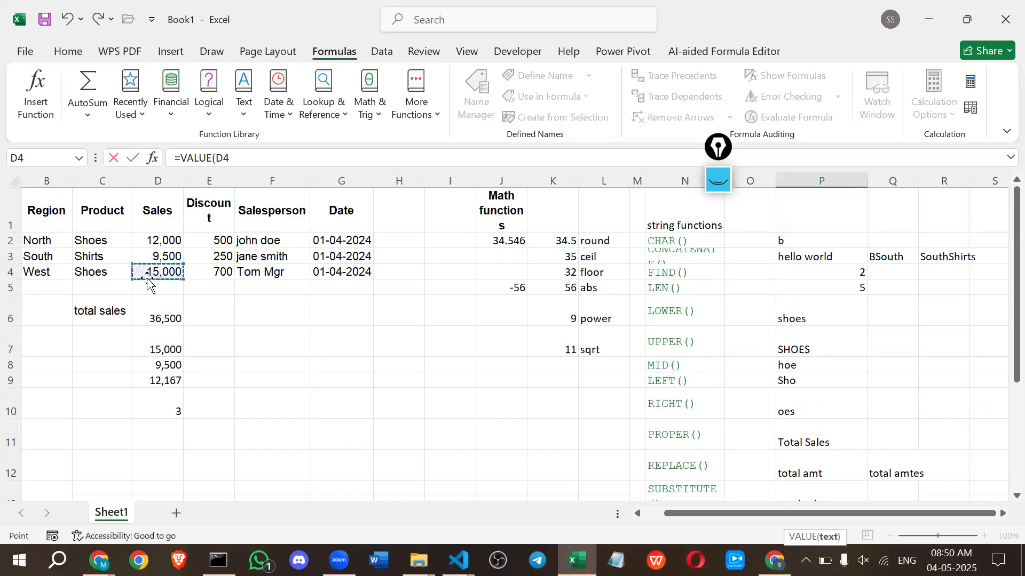
{"action": "key", "text": "Return"}
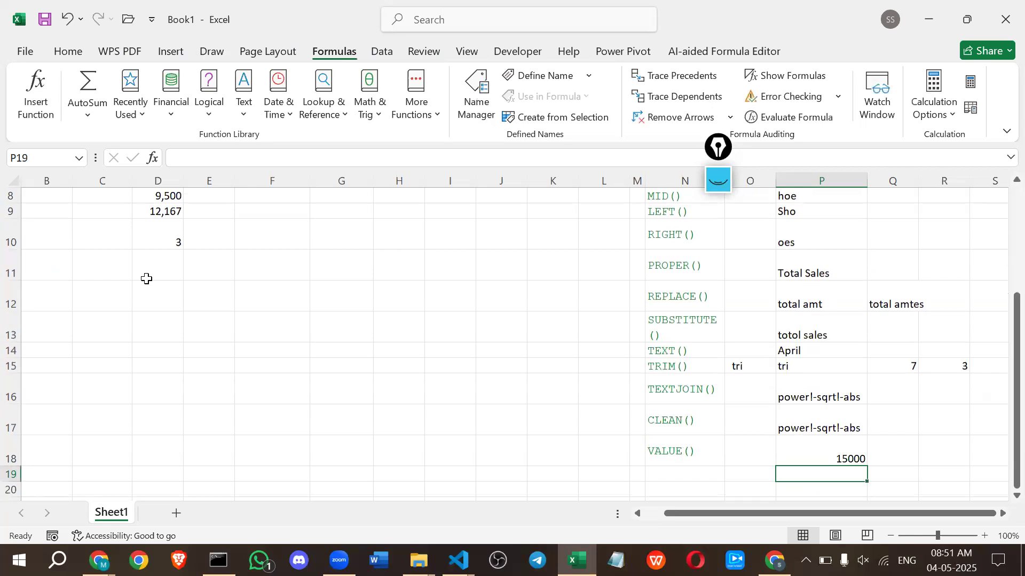
Review the text function rows and inspect the number format options for the CLEAN result in P17 and the VALUE result in P18.
{"action": "scroll", "coordinate": [148, 278], "scroll_direction": "up", "scroll_amount": 2}
{"action": "scroll", "coordinate": [149, 276], "scroll_direction": "down", "scroll_amount": 2}
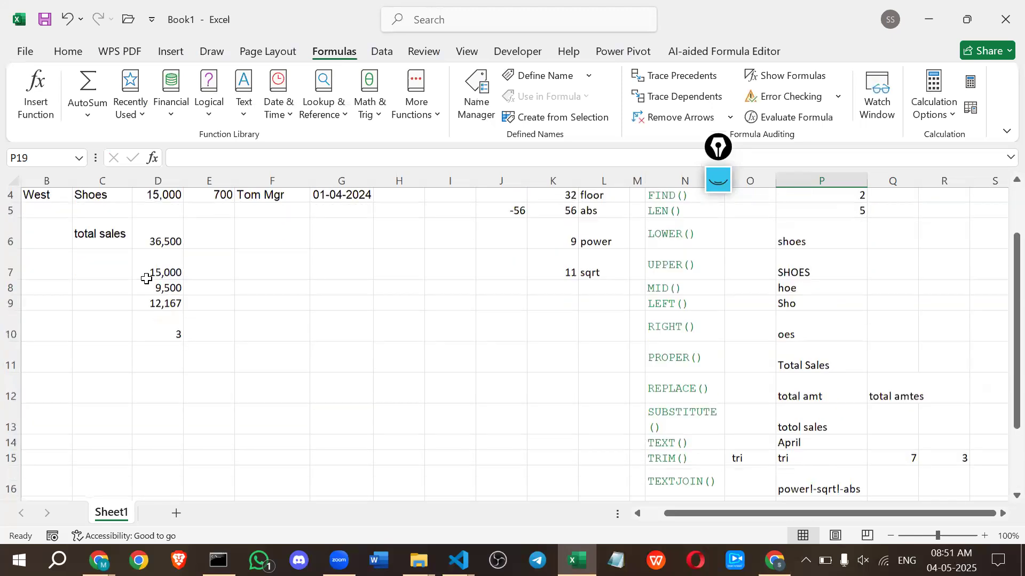
{"action": "scroll", "coordinate": [171, 280], "scroll_direction": "down", "scroll_amount": 2}
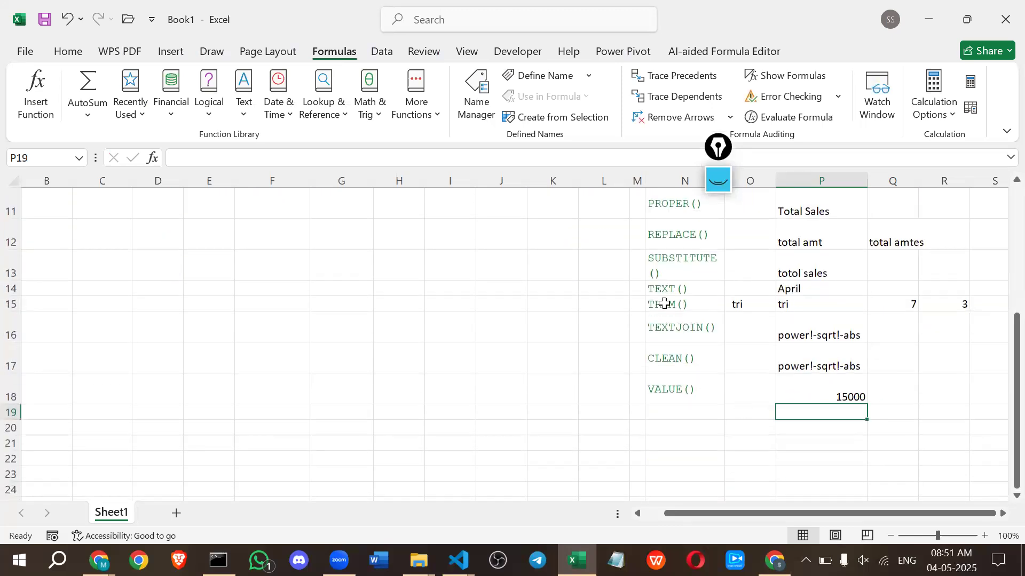
{"action": "left_click", "coordinate": [664, 329]}
{"action": "left_click", "coordinate": [661, 289]}
{"action": "left_click", "coordinate": [684, 391]}
{"action": "left_click", "coordinate": [793, 387]}
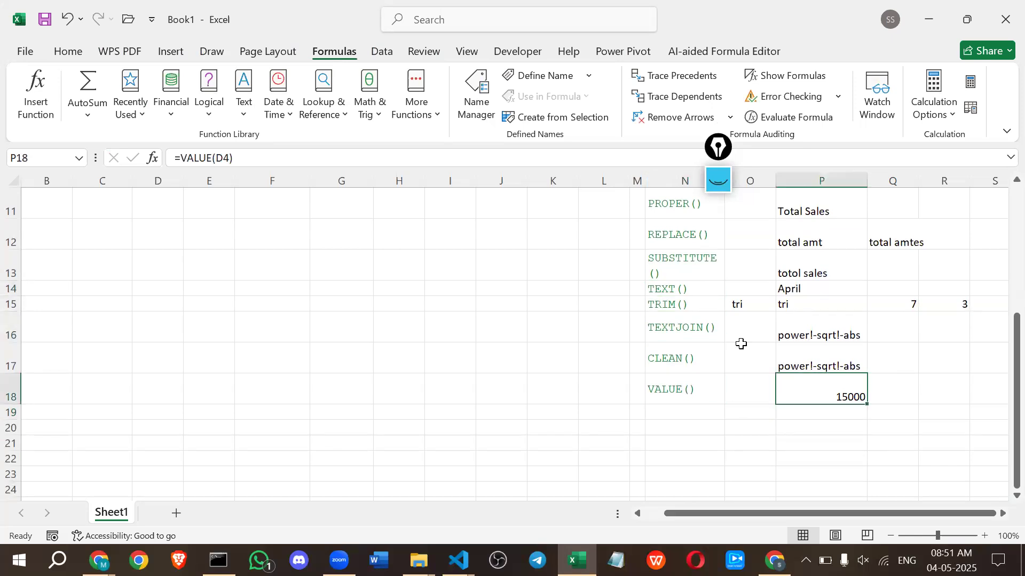
{"action": "left_click", "coordinate": [60, 53]}
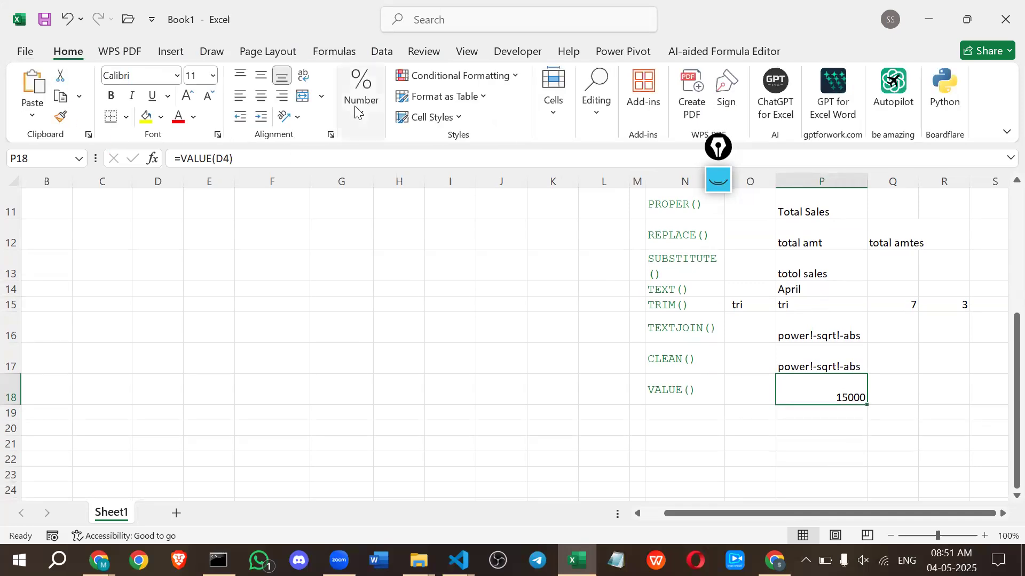
{"action": "left_click", "coordinate": [803, 365]}
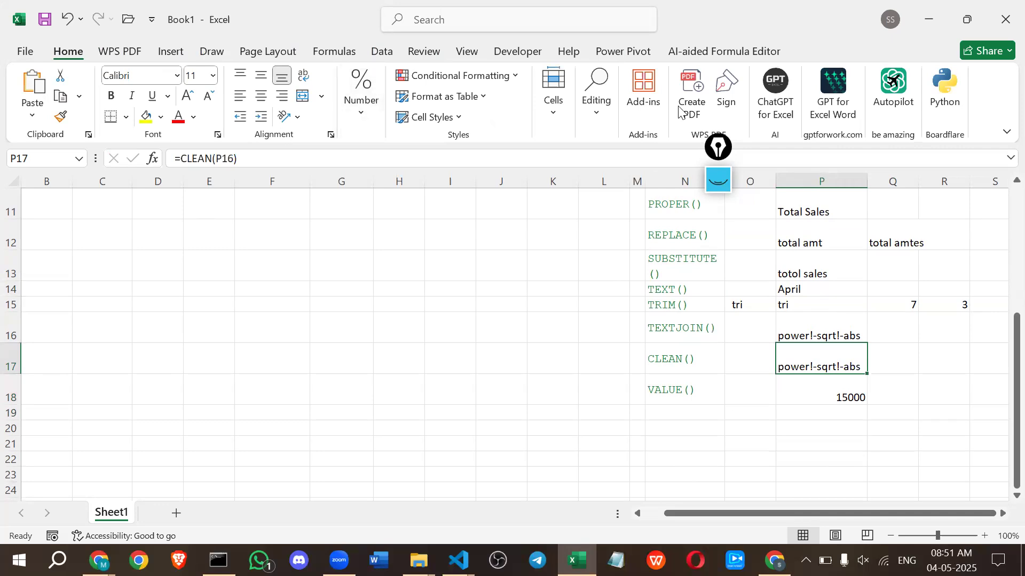
{"action": "left_click", "coordinate": [357, 118]}
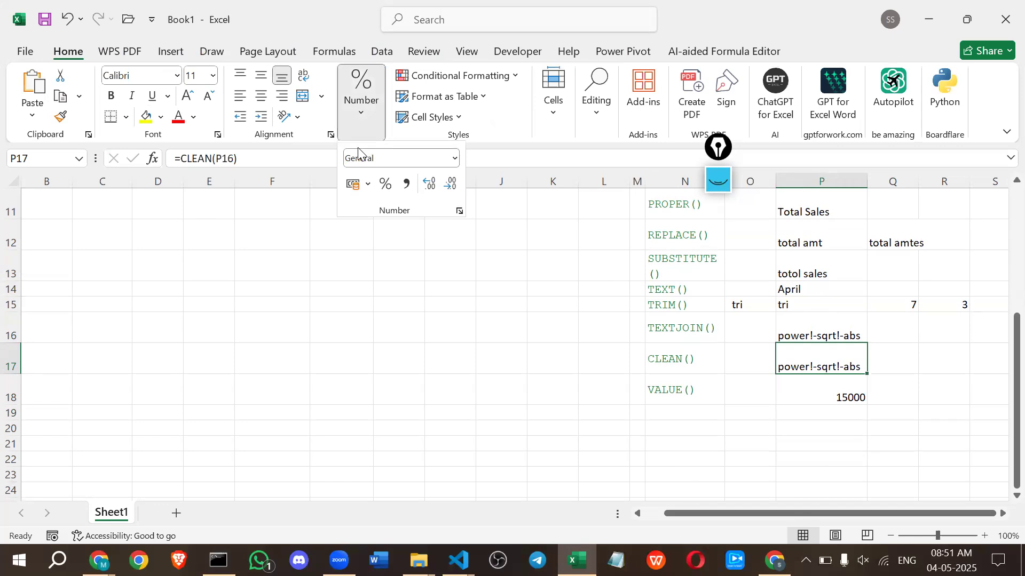
{"action": "left_click", "coordinate": [813, 379]}
{"action": "left_click", "coordinate": [808, 388]}
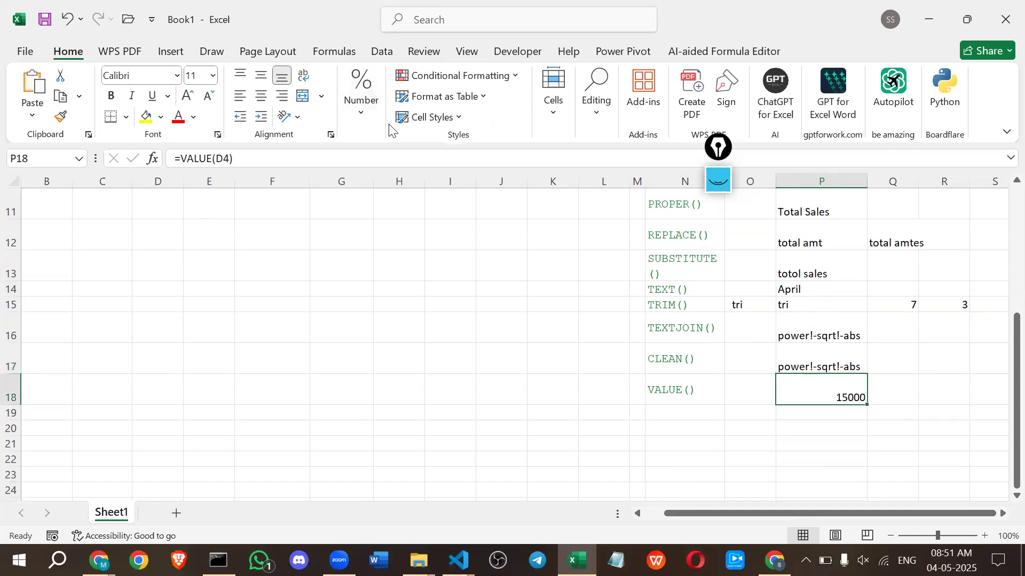
{"action": "left_click", "coordinate": [360, 102]}
{"action": "left_click", "coordinate": [453, 162]}
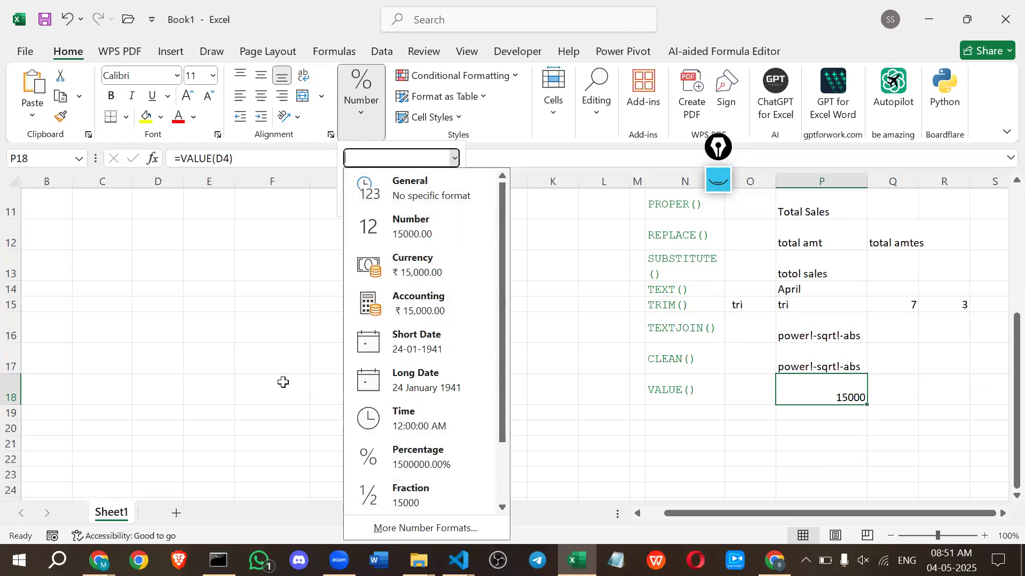
{"action": "key", "text": "Escape"}
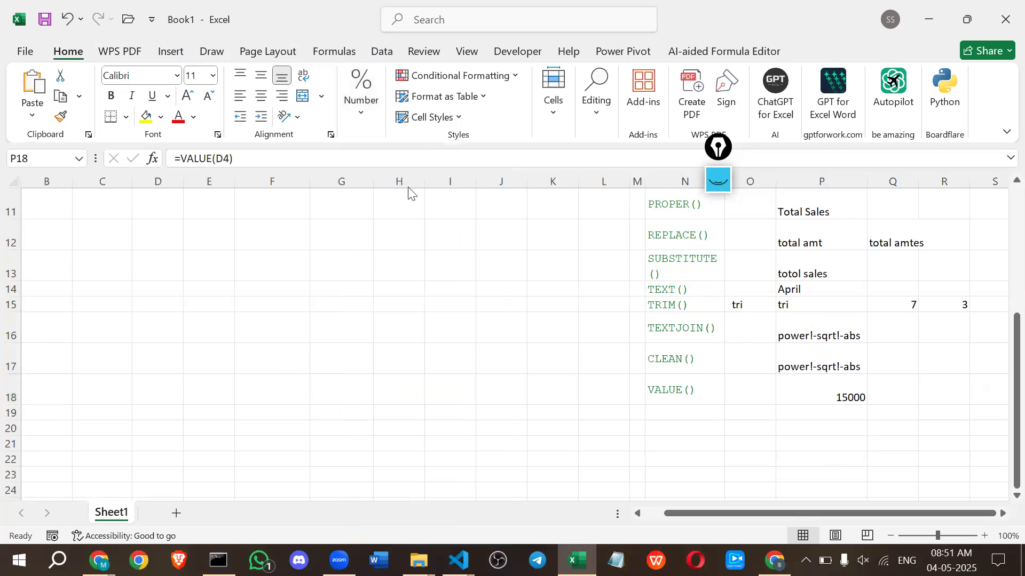
Switch to Chrome, open the "Excel Functions Module: Aggregate, Math & Text Functions" document and review its Text Functions table.
{"action": "key", "text": "alt+Tab"}
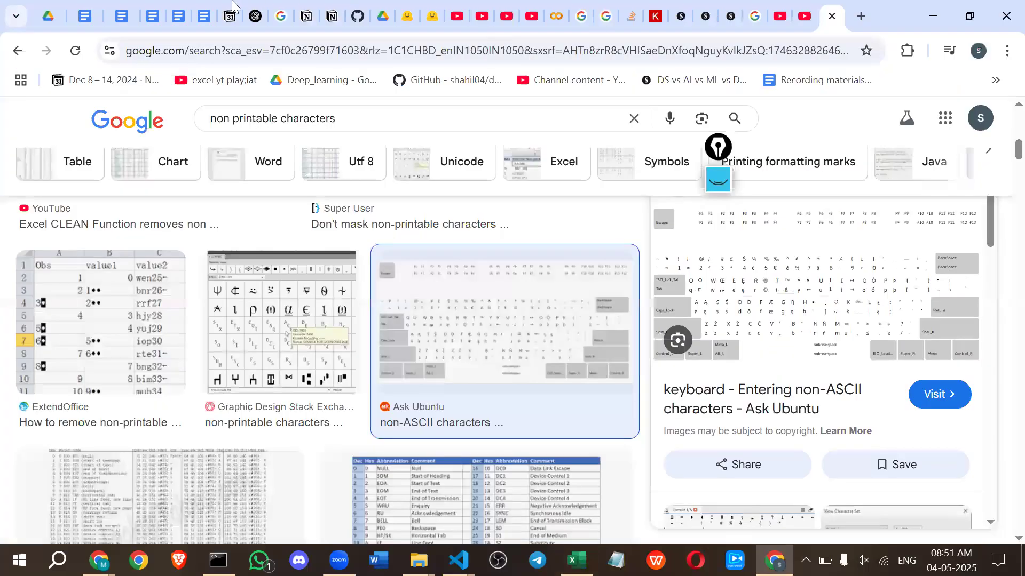
{"action": "left_click", "coordinate": [205, 12]}
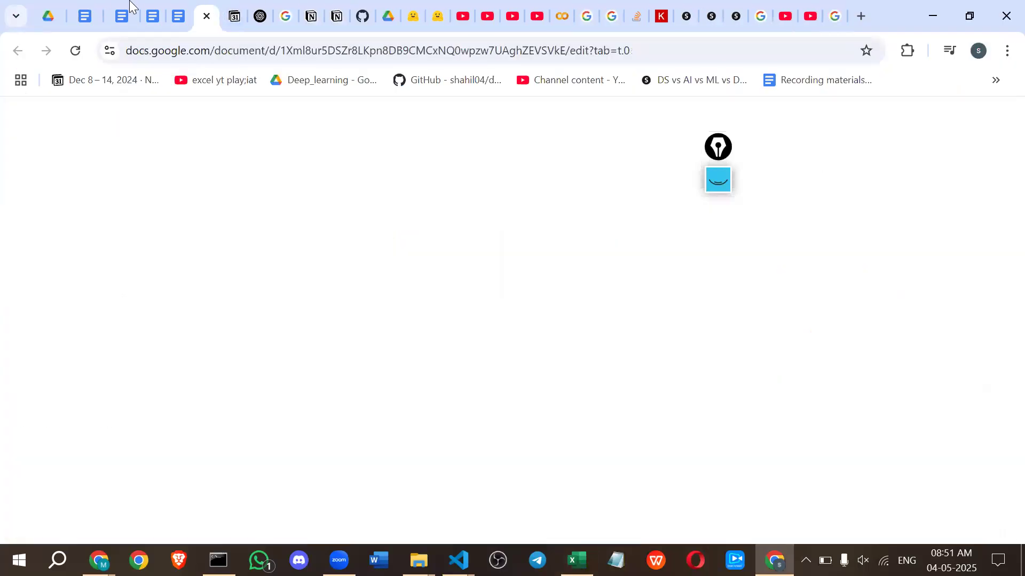
{"action": "left_click", "coordinate": [178, 15]}
{"action": "scroll", "coordinate": [306, 392], "scroll_direction": "up", "scroll_amount": 2}
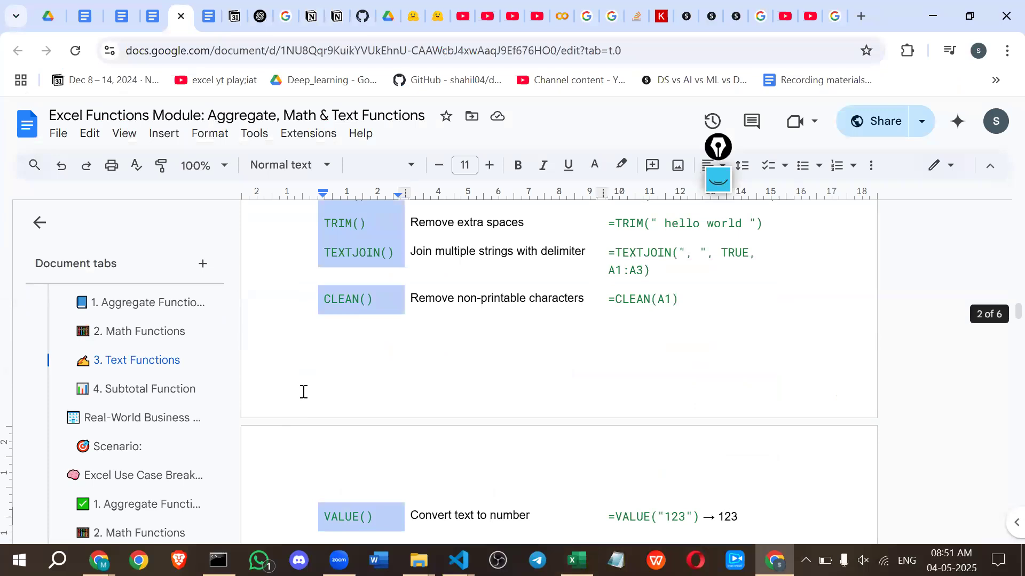
{"action": "scroll", "coordinate": [302, 391], "scroll_direction": "down", "scroll_amount": 6}
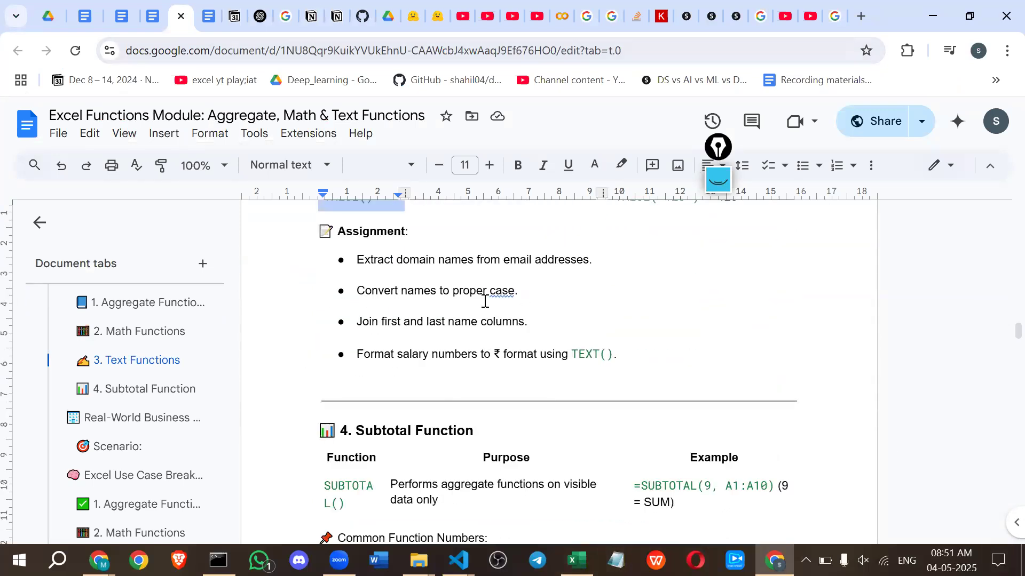
{"action": "scroll", "coordinate": [457, 275], "scroll_direction": "up", "scroll_amount": 3}
{"action": "mouse_move", "coordinate": [458, 561]}
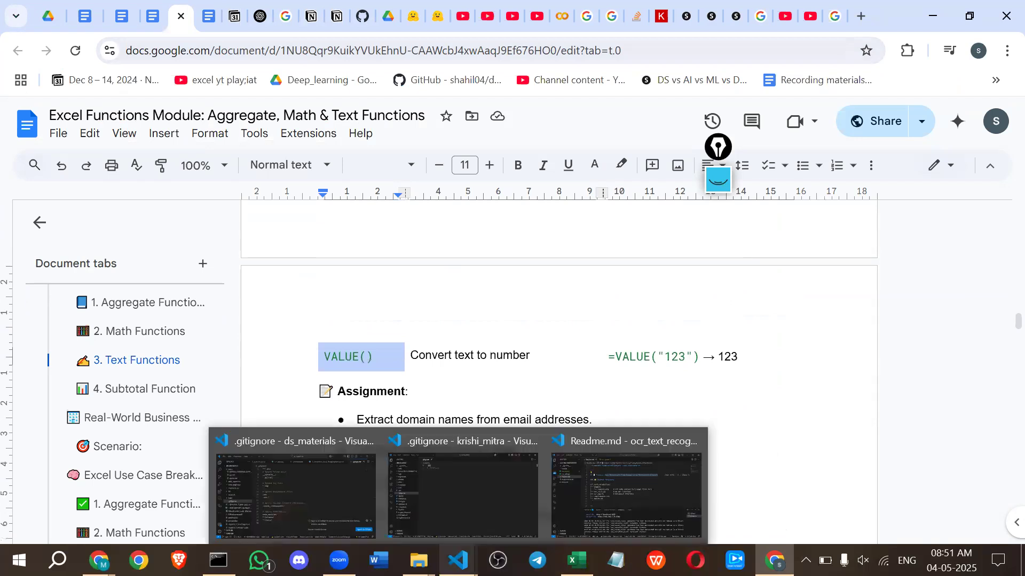
{"action": "scroll", "coordinate": [362, 325], "scroll_direction": "up", "scroll_amount": 5}
{"action": "scroll", "coordinate": [363, 325], "scroll_direction": "up", "scroll_amount": 13}
{"action": "scroll", "coordinate": [362, 324], "scroll_direction": "down", "scroll_amount": 9}
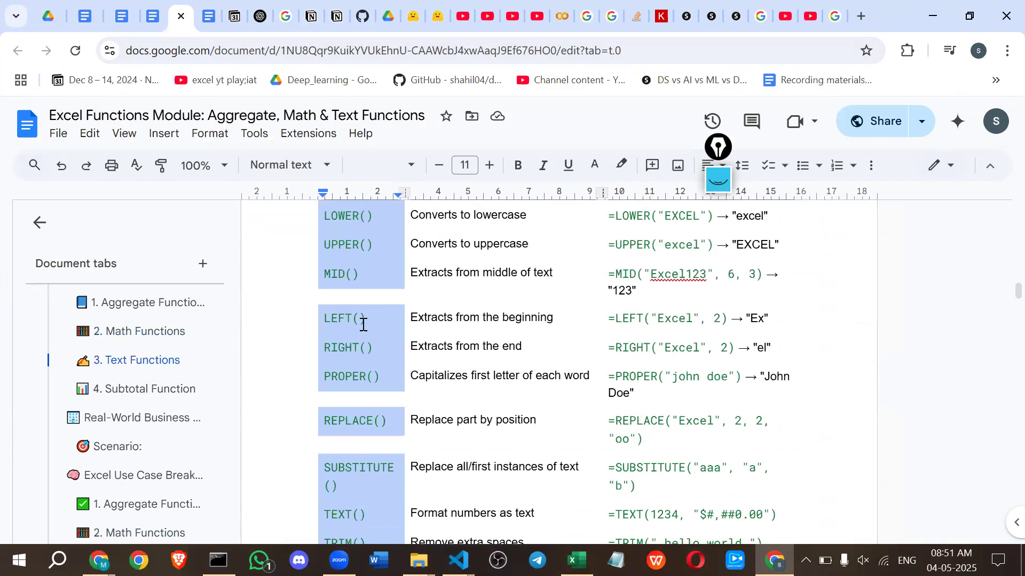
Examine the Subtotal Function section, including the function's purpose, its example formula and the common function numbers.
{"action": "scroll", "coordinate": [363, 324], "scroll_direction": "down", "scroll_amount": 15}
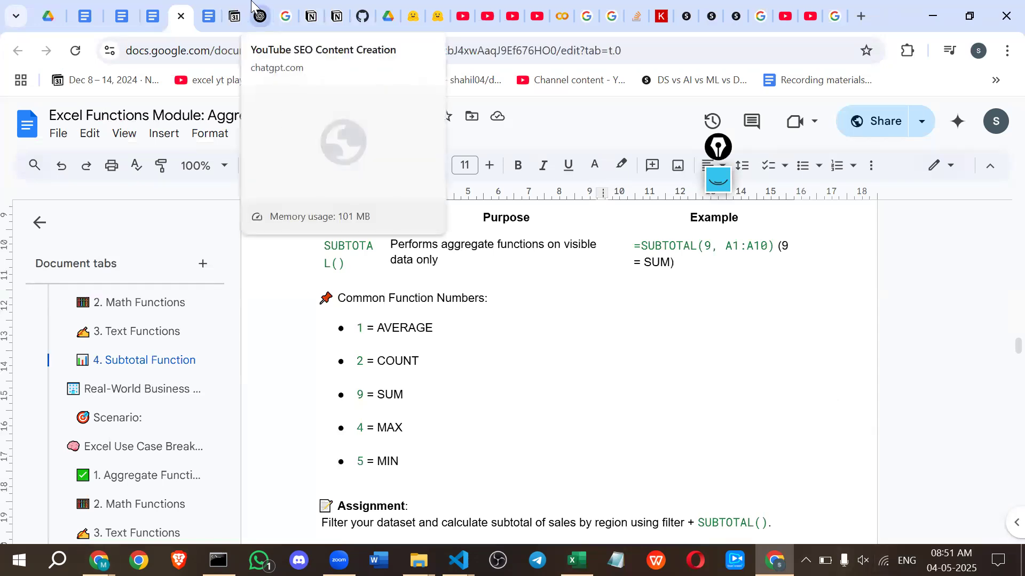
{"action": "scroll", "coordinate": [487, 282], "scroll_direction": "up", "scroll_amount": 5}
{"action": "scroll", "coordinate": [488, 280], "scroll_direction": "down", "scroll_amount": 3}
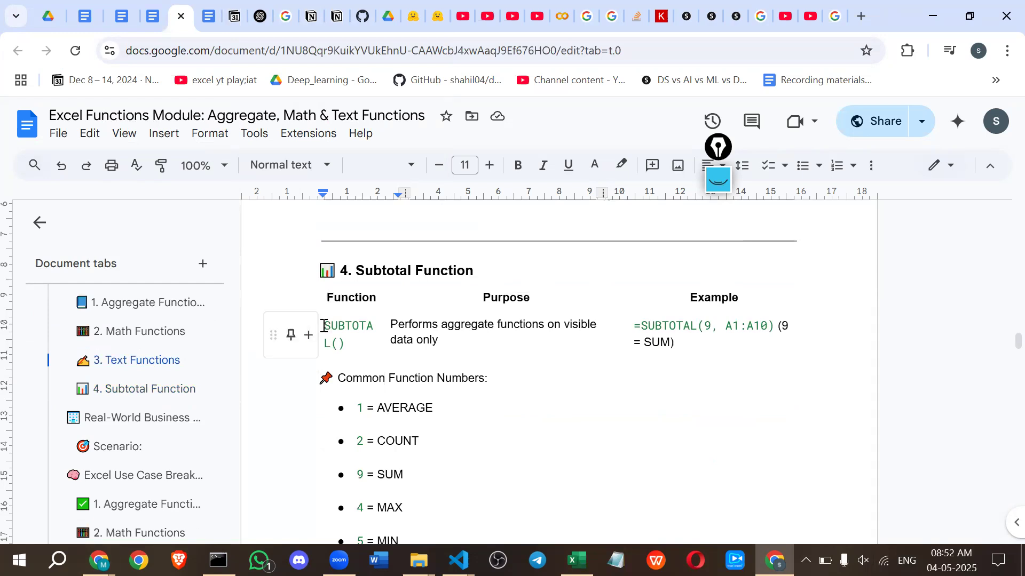
{"action": "left_click_drag", "start_coordinate": [324, 326], "coordinate": [368, 327]}
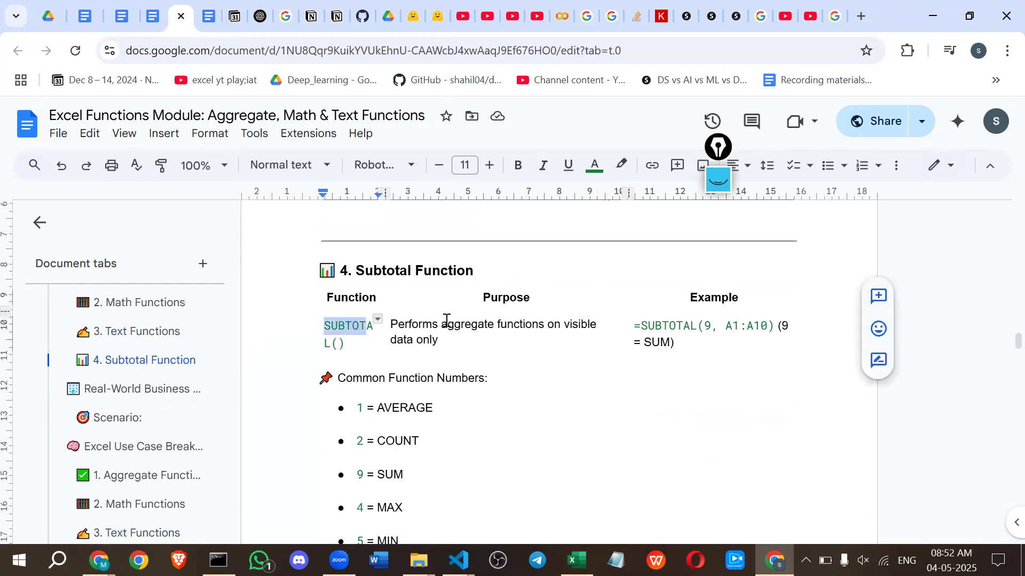
{"action": "left_click", "coordinate": [404, 331]}
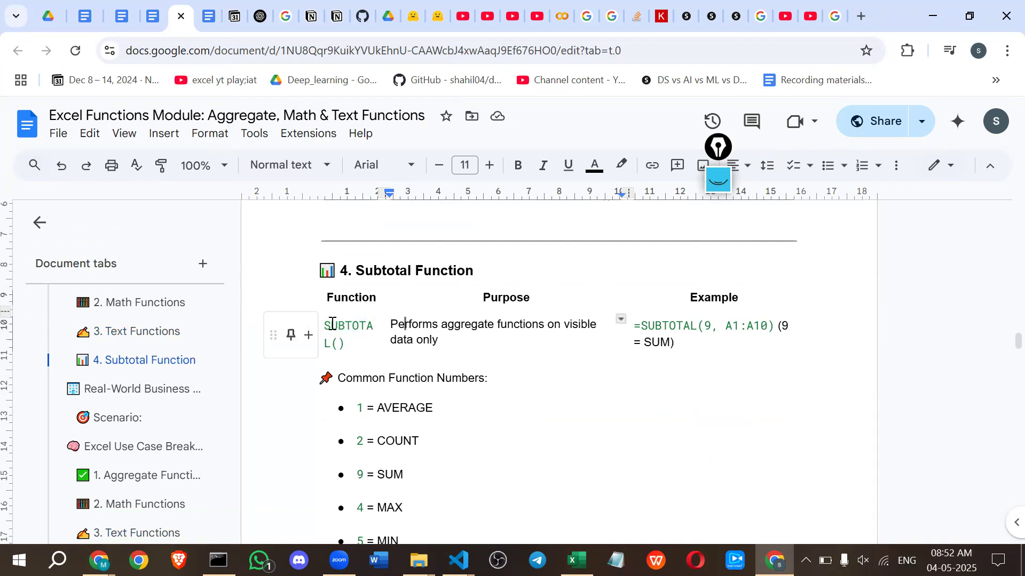
{"action": "left_click_drag", "start_coordinate": [324, 327], "coordinate": [352, 327]}
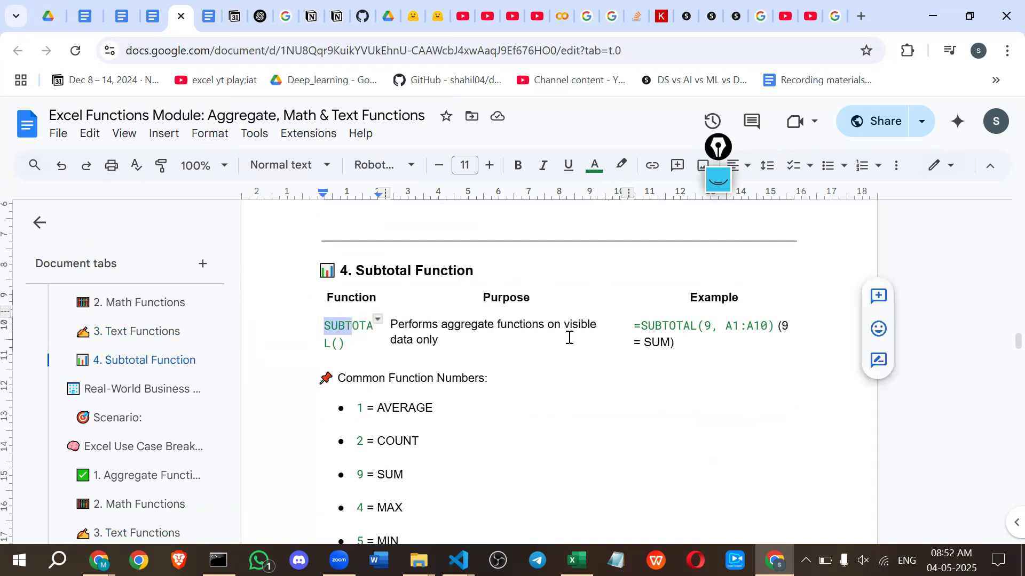
{"action": "left_click", "coordinate": [650, 319]}
{"action": "scroll", "coordinate": [651, 318], "scroll_direction": "down", "scroll_amount": 1}
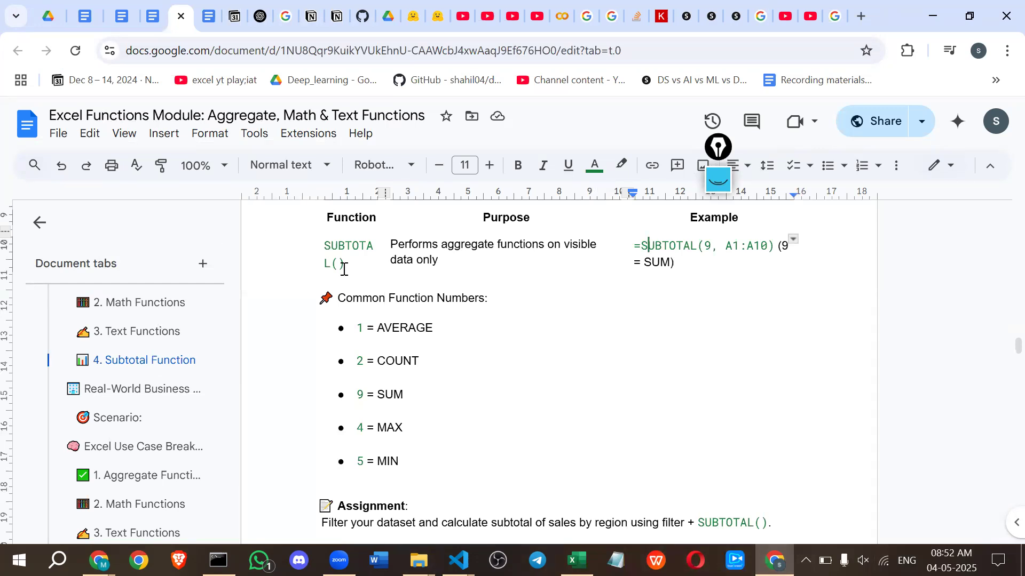
Read through the retail store business example, the Excel use case breakdown, the sheet summary example and the learning outcomes.
{"action": "scroll", "coordinate": [343, 265], "scroll_direction": "down", "scroll_amount": 7}
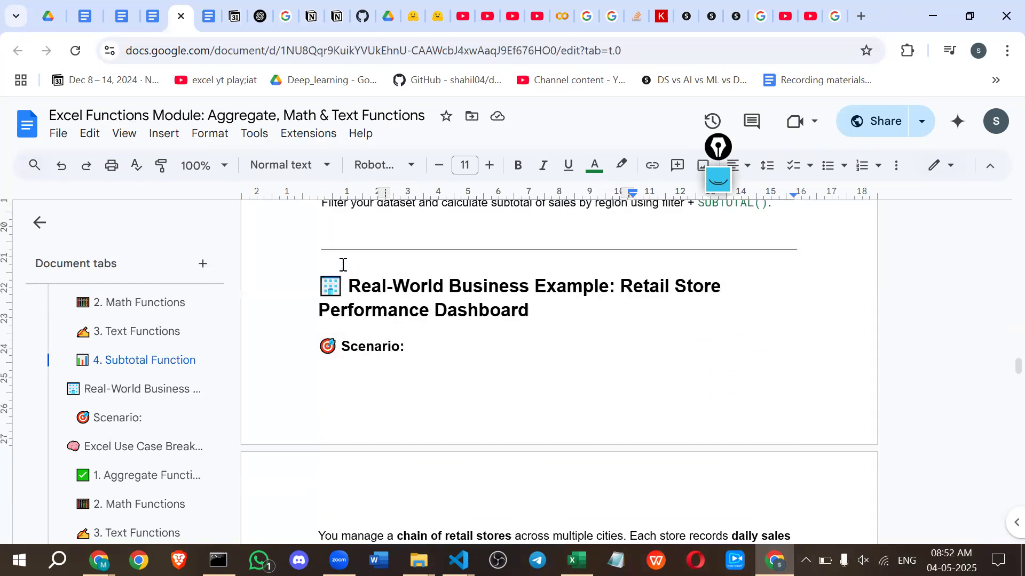
{"action": "scroll", "coordinate": [343, 265], "scroll_direction": "down", "scroll_amount": 4}
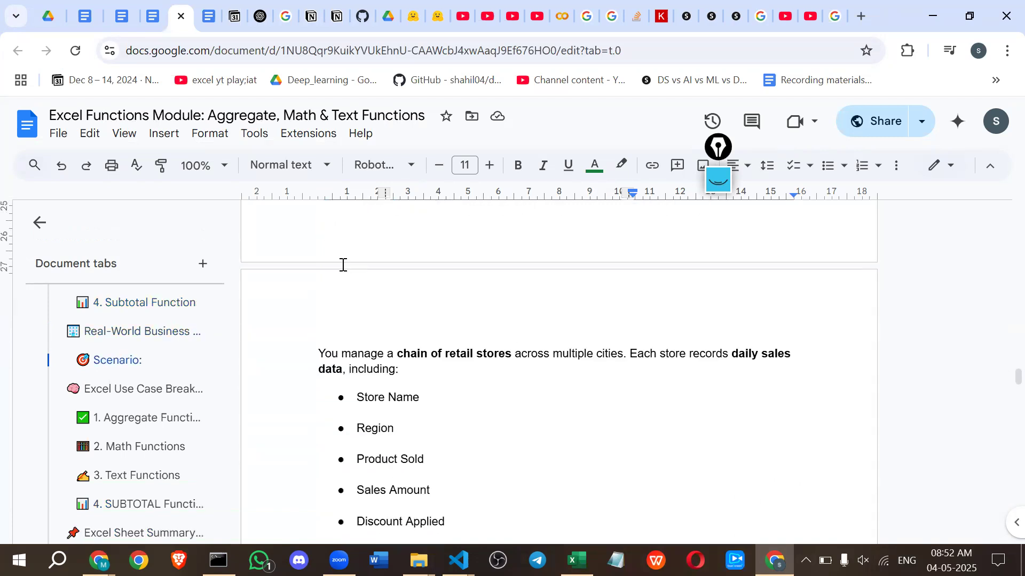
{"action": "scroll", "coordinate": [360, 356], "scroll_direction": "down", "scroll_amount": 5}
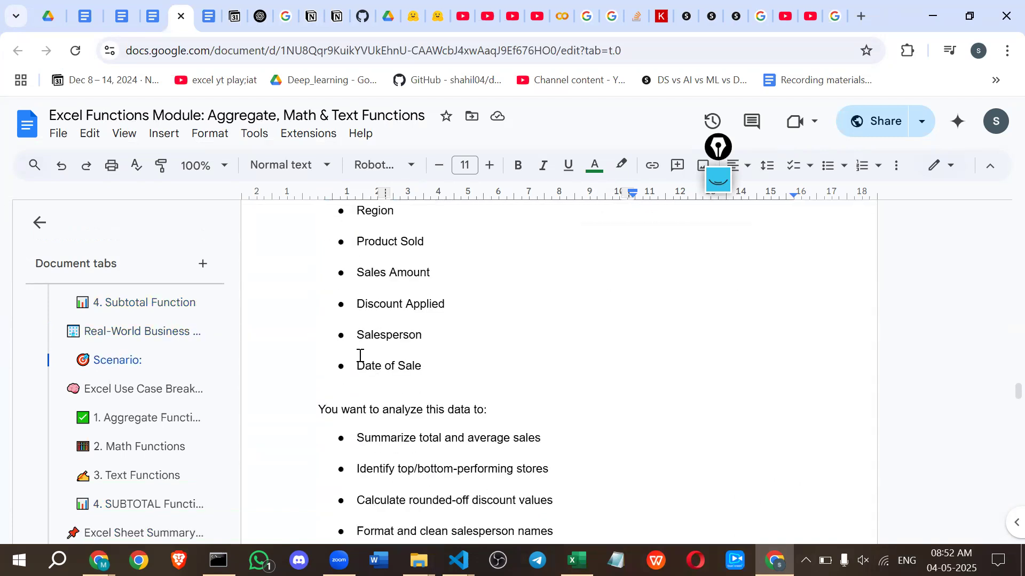
{"action": "left_click_drag", "start_coordinate": [357, 355], "coordinate": [544, 484]}
{"action": "scroll", "coordinate": [542, 484], "scroll_direction": "down", "scroll_amount": 5}
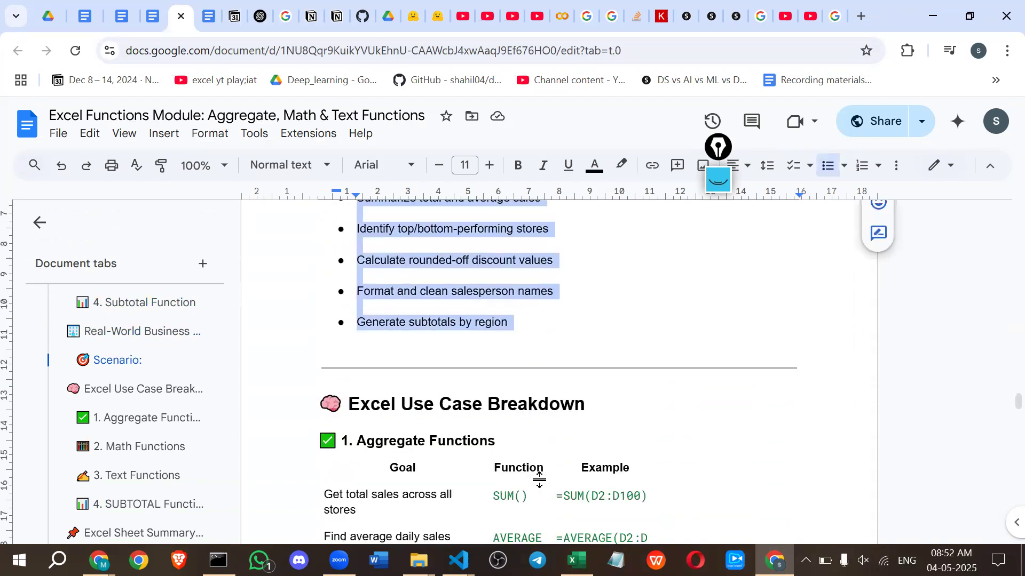
{"action": "scroll", "coordinate": [467, 359], "scroll_direction": "down", "scroll_amount": 8}
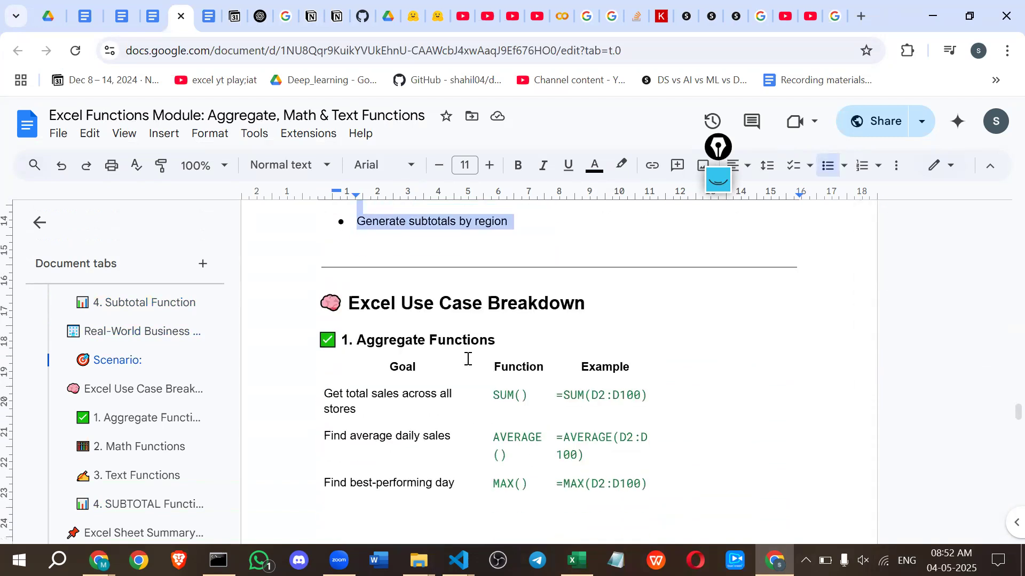
{"action": "scroll", "coordinate": [467, 358], "scroll_direction": "up", "scroll_amount": 1}
{"action": "scroll", "coordinate": [467, 359], "scroll_direction": "down", "scroll_amount": 10}
{"action": "scroll", "coordinate": [468, 358], "scroll_direction": "down", "scroll_amount": 5}
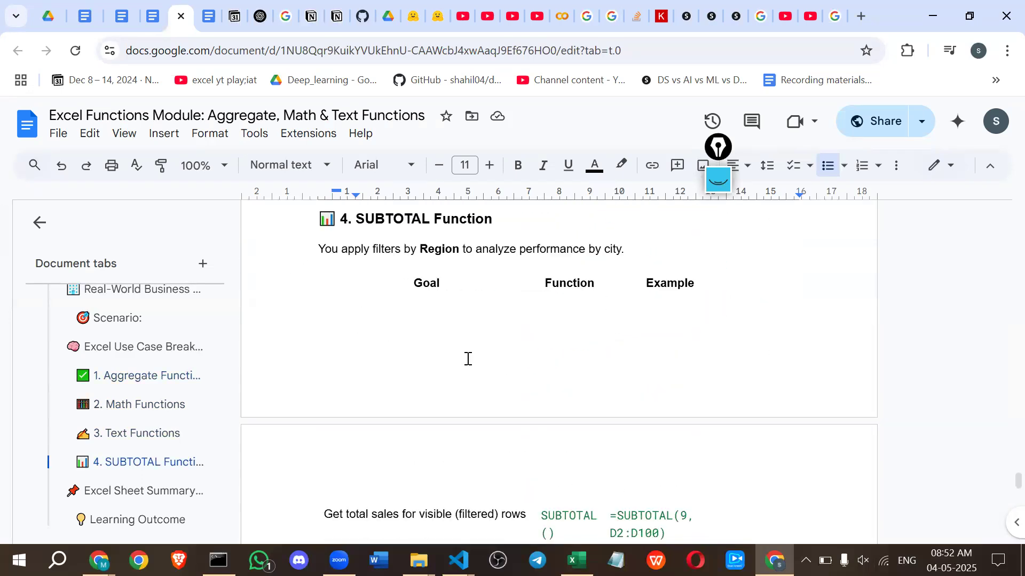
{"action": "scroll", "coordinate": [467, 359], "scroll_direction": "down", "scroll_amount": 8}
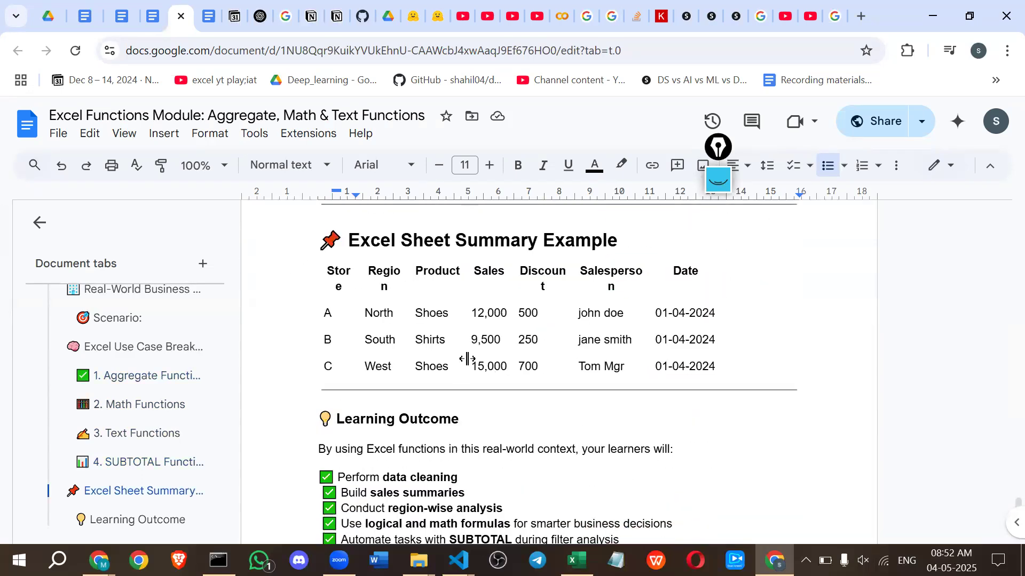
{"action": "scroll", "coordinate": [372, 276], "scroll_direction": "down", "scroll_amount": 8}
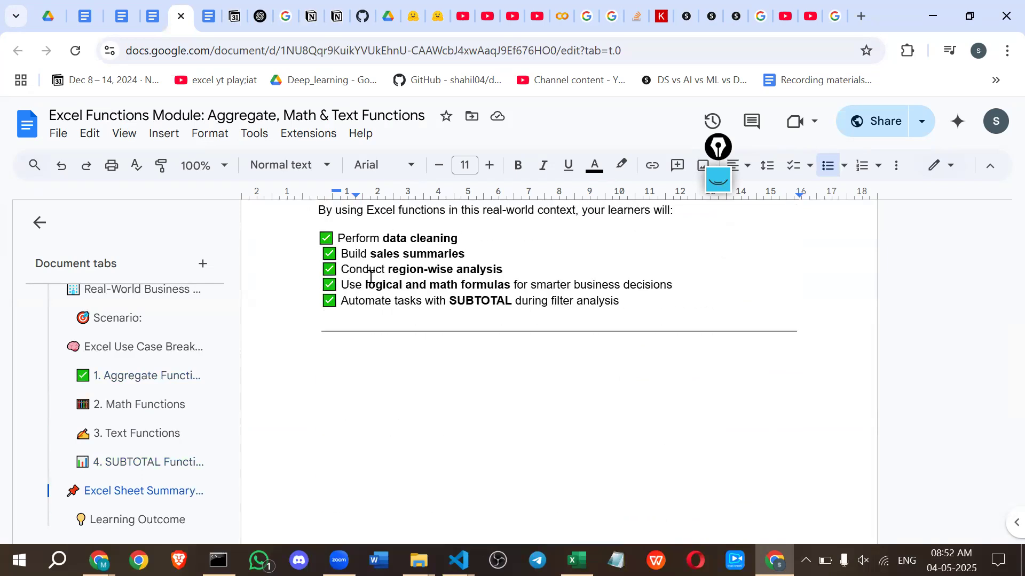
Review the Learning Outcome points on data cleaning, sales summaries, region-wise analysis, formulas and SUBTOTAL, along with the sheet summary table above them.
{"action": "scroll", "coordinate": [371, 277], "scroll_direction": "up", "scroll_amount": 8}
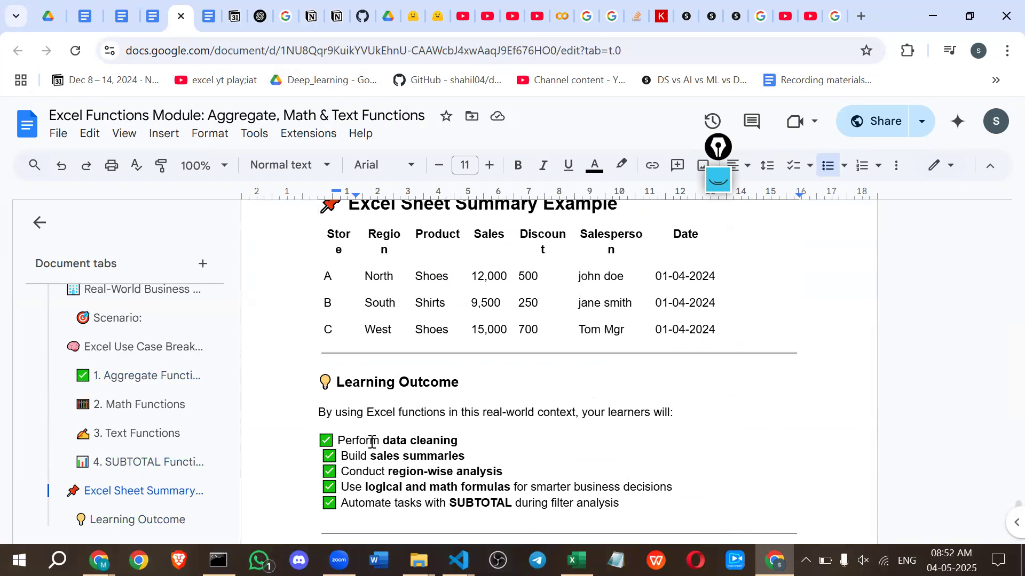
{"action": "left_click_drag", "start_coordinate": [372, 458], "coordinate": [460, 447]}
{"action": "left_click_drag", "start_coordinate": [384, 472], "coordinate": [452, 479]}
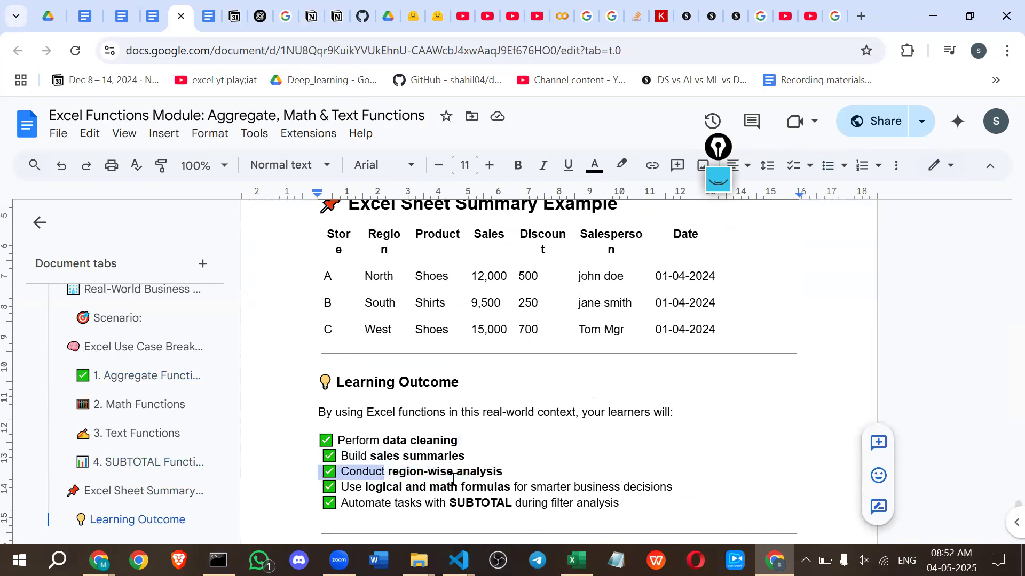
{"action": "left_click_drag", "start_coordinate": [435, 513], "coordinate": [550, 504]}
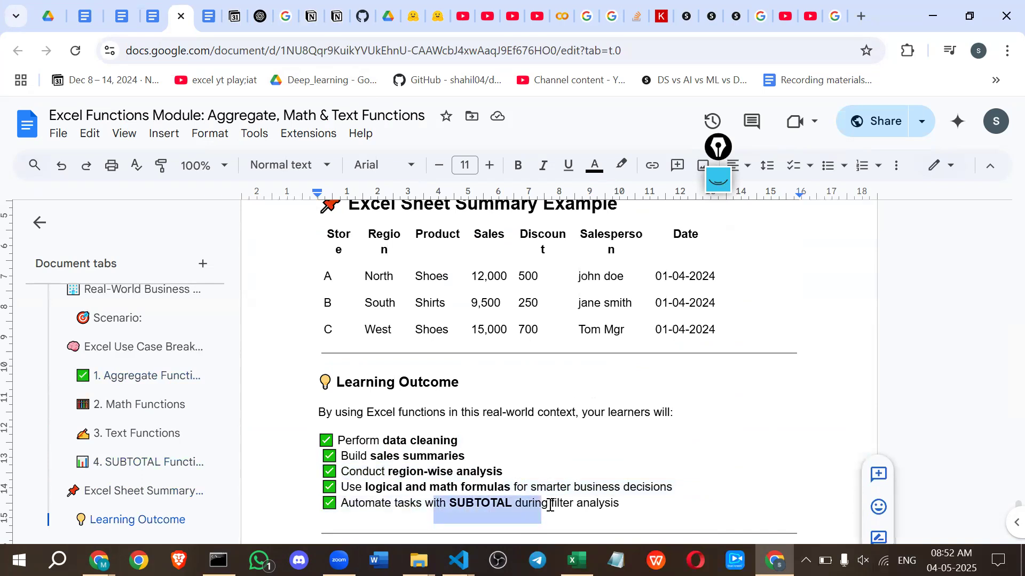
{"action": "left_click", "coordinate": [565, 490]}
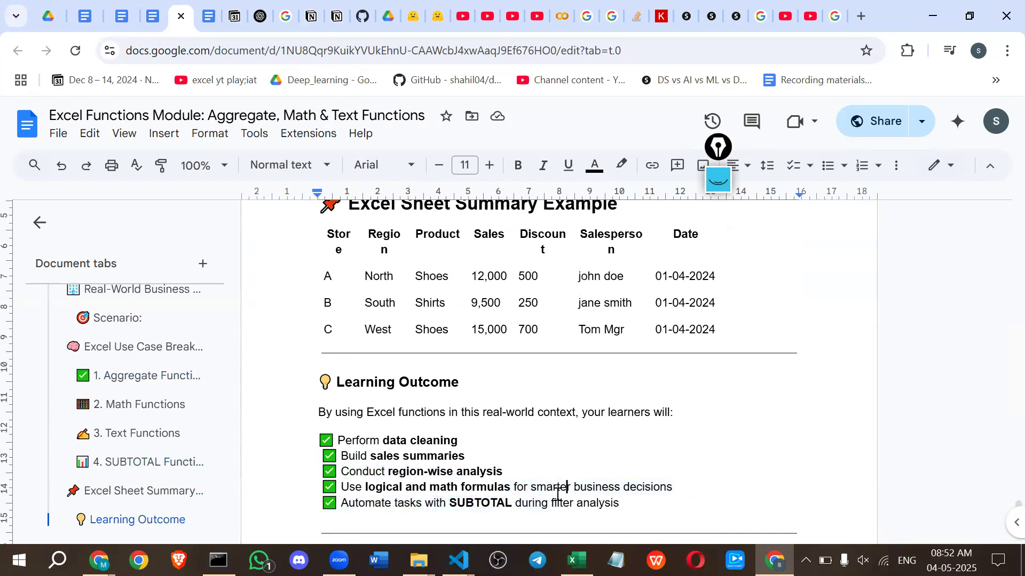
{"action": "scroll", "coordinate": [557, 493], "scroll_direction": "up", "scroll_amount": 2}
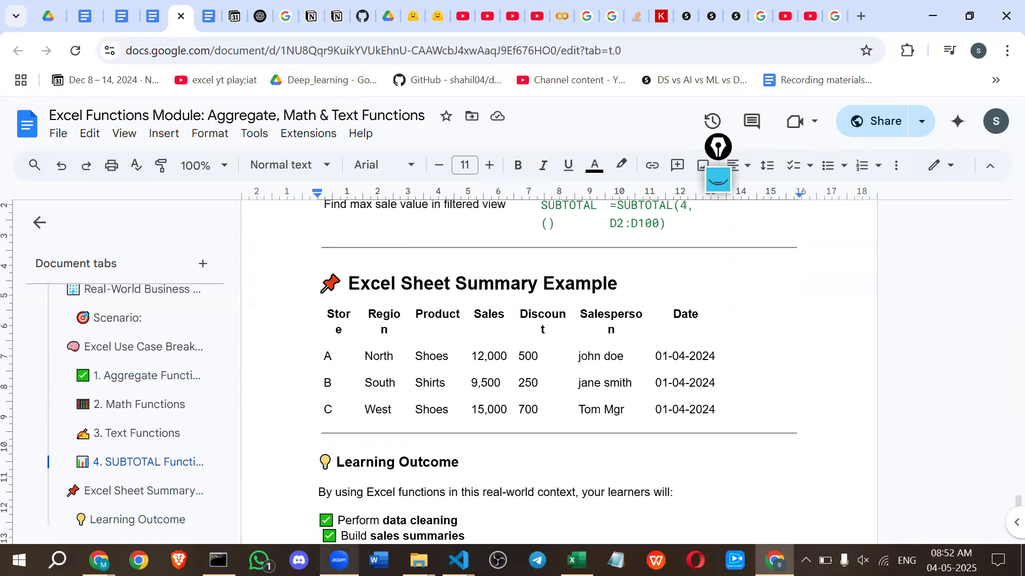
{"action": "left_click", "coordinate": [339, 560]}
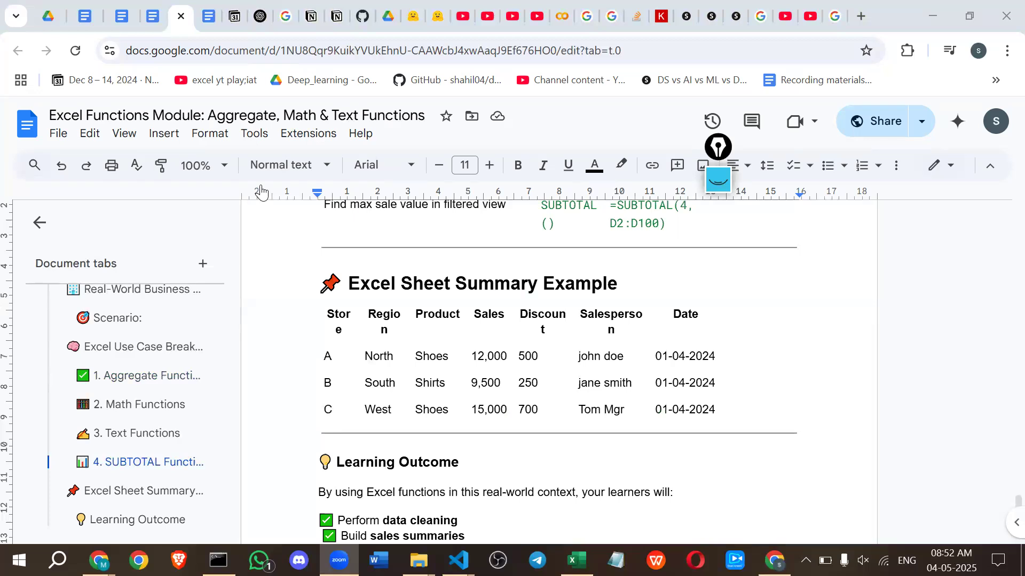